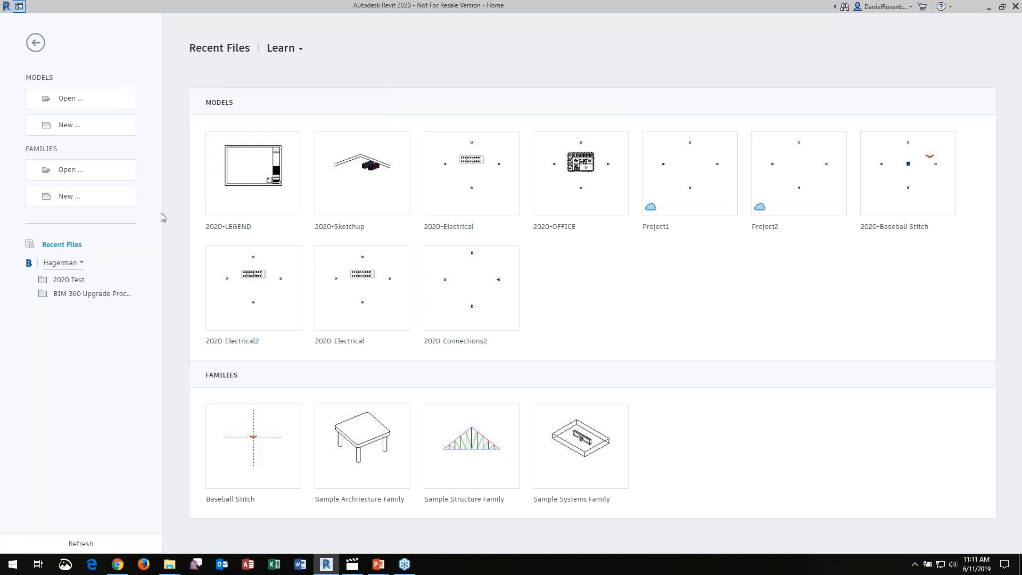
pyautogui.hotkey('ctrl', '2')
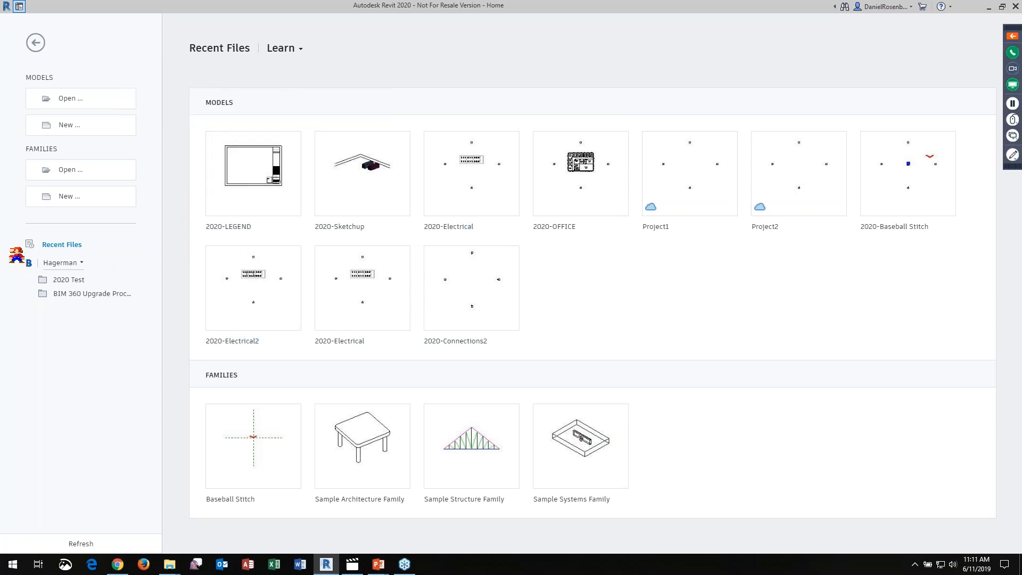
pyautogui.moveTo(10, 246)
pyautogui.keyDown('ctrl'); pyautogui.mouseDown()
pyautogui.moveTo(163, 400)
pyautogui.moveTo(161, 449)
pyautogui.mouseUp(); pyautogui.keyUp('ctrl')
pyautogui.press('Escape')
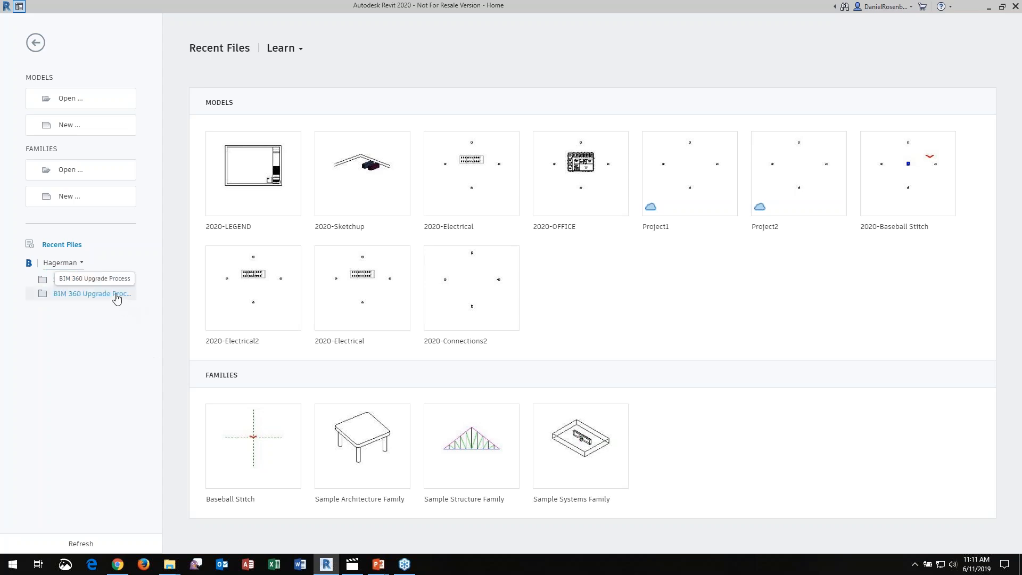
# Create a new project from the Architectural Template
pyautogui.click(113, 134)
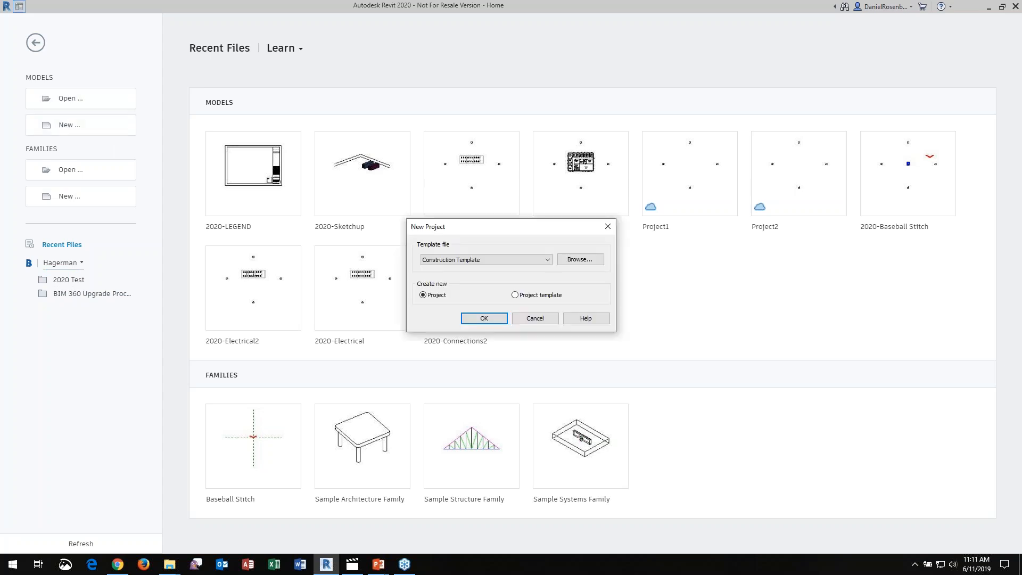
pyautogui.click(543, 261)
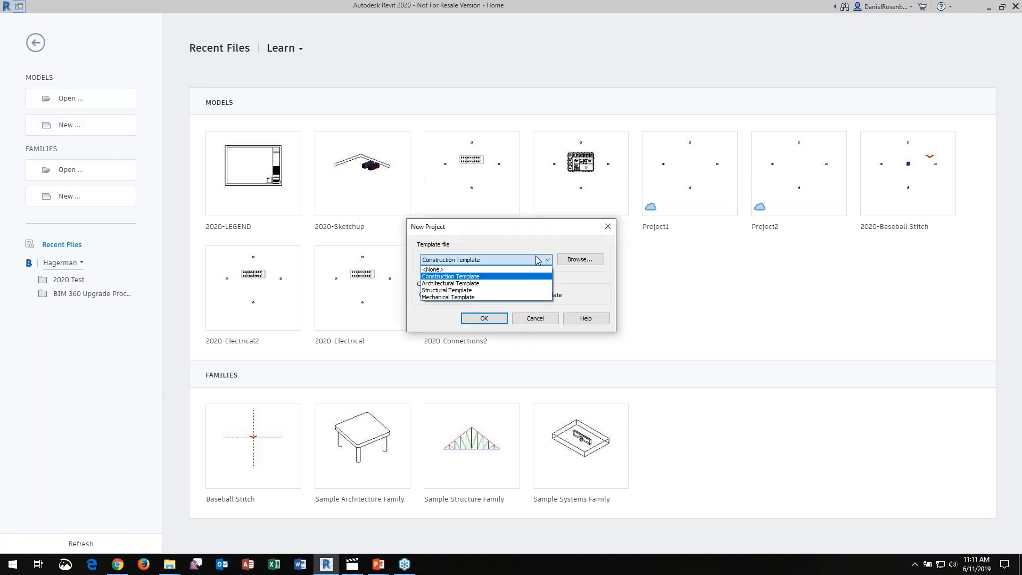
pyautogui.click(470, 284)
pyautogui.click(470, 320)
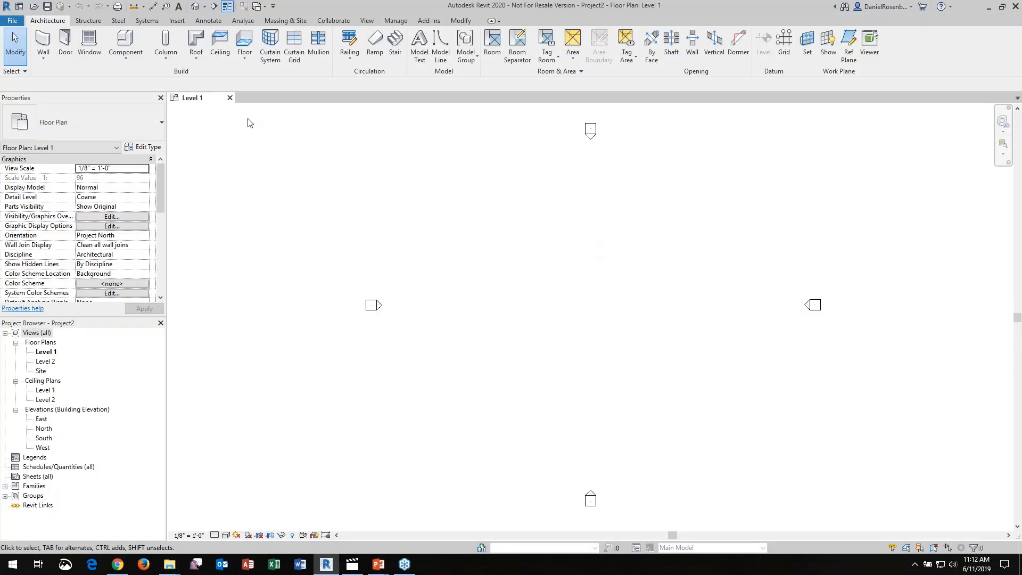
# Open 2020-PDF Import.pdf for PDF import into the Level 1 floor plan
pyautogui.click(178, 21)
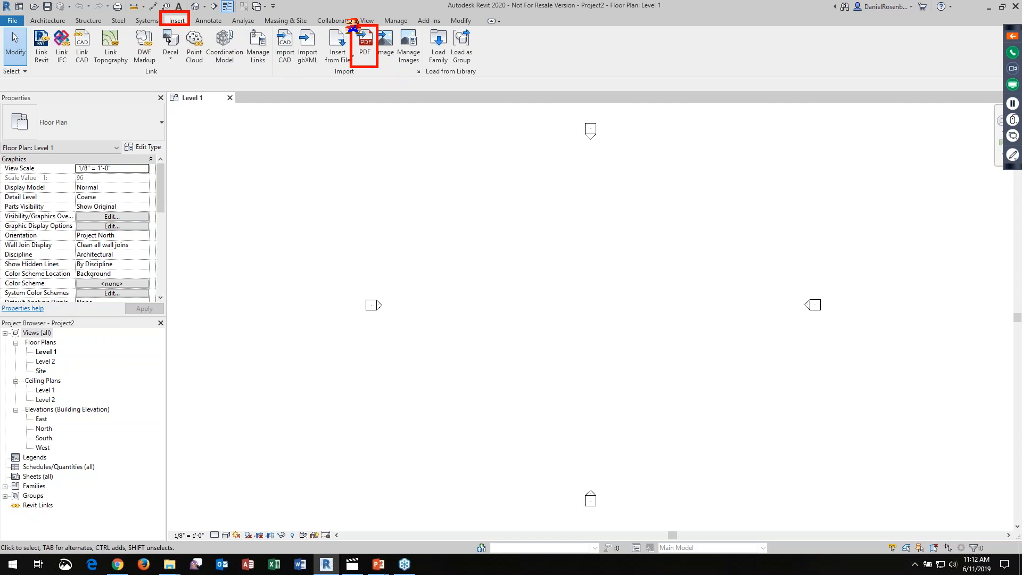
pyautogui.click(364, 50)
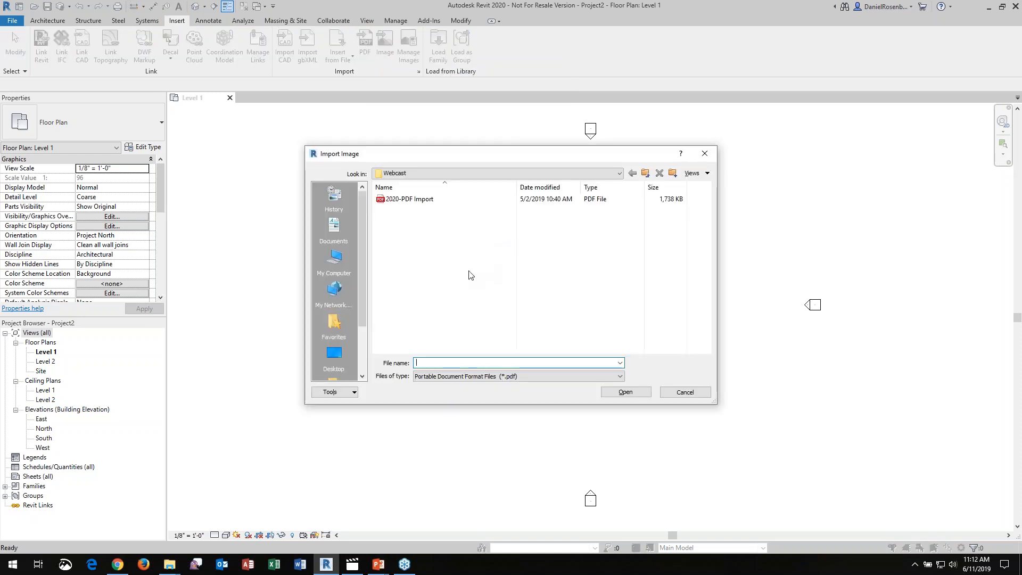
pyautogui.click(421, 200)
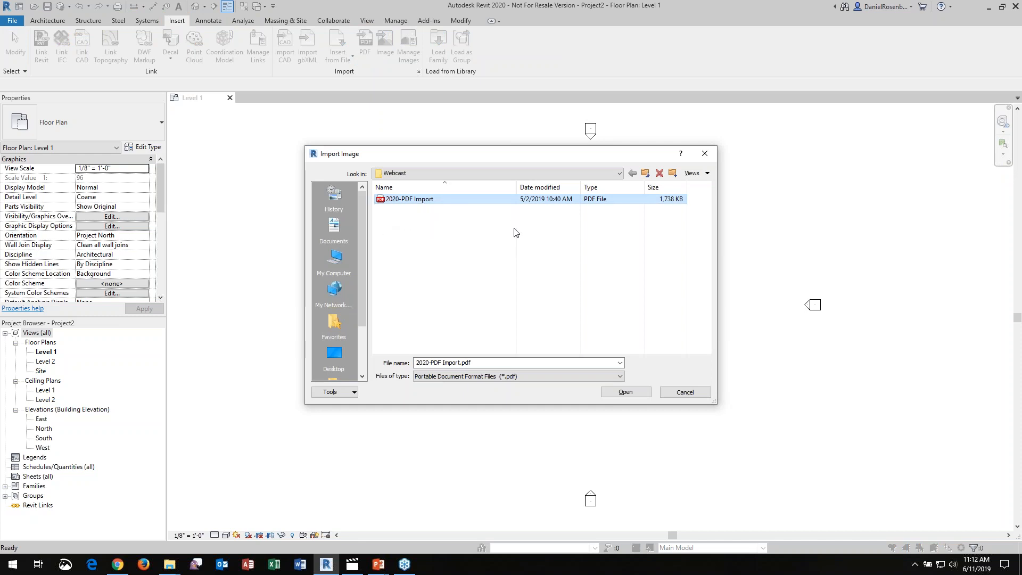
pyautogui.click(626, 392)
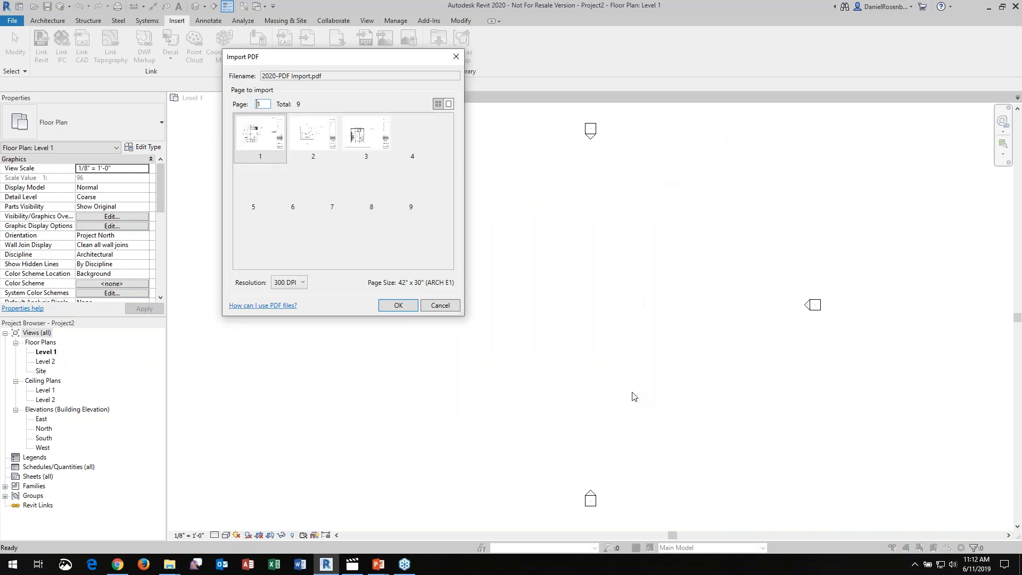
# Enlarge the Import PDF dialog, look through pages 2 to 5, and select page 1 for import
pyautogui.moveTo(404, 65); pyautogui.dragTo(542, 49)
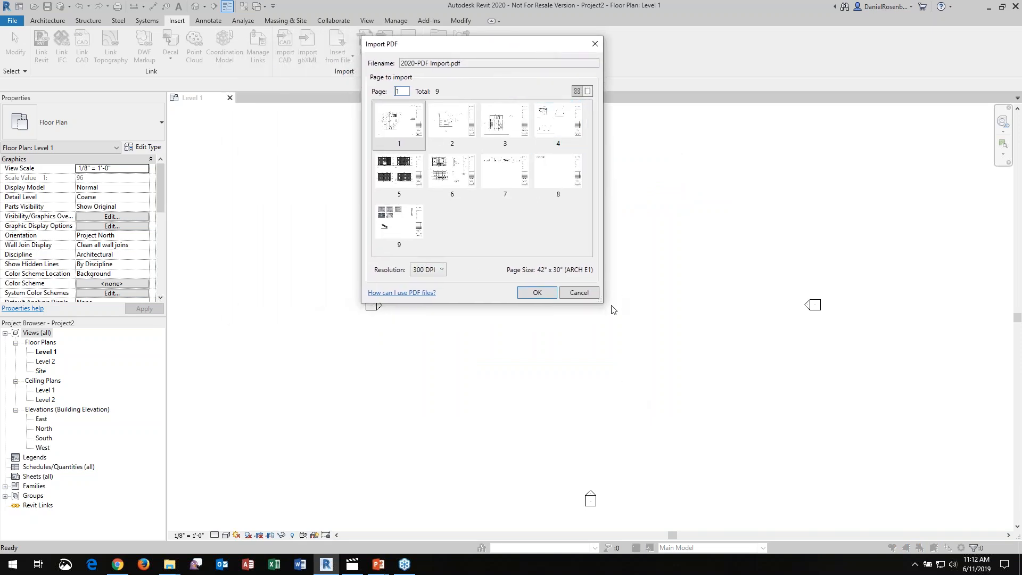
pyautogui.moveTo(603, 307); pyautogui.dragTo(683, 411)
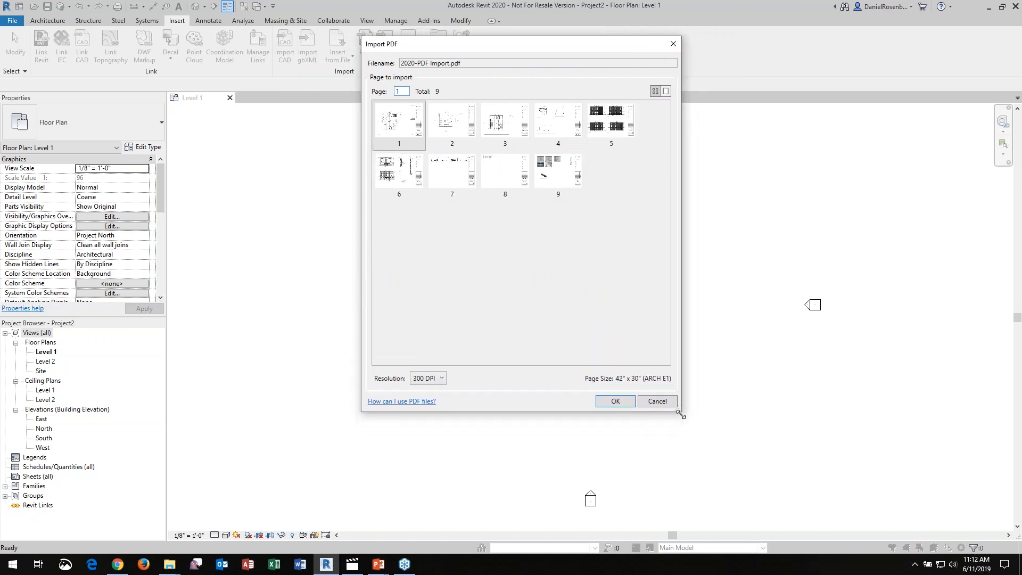
pyautogui.click(453, 125)
pyautogui.click(510, 135)
pyautogui.click(567, 134)
pyautogui.click(604, 130)
pyautogui.click(413, 129)
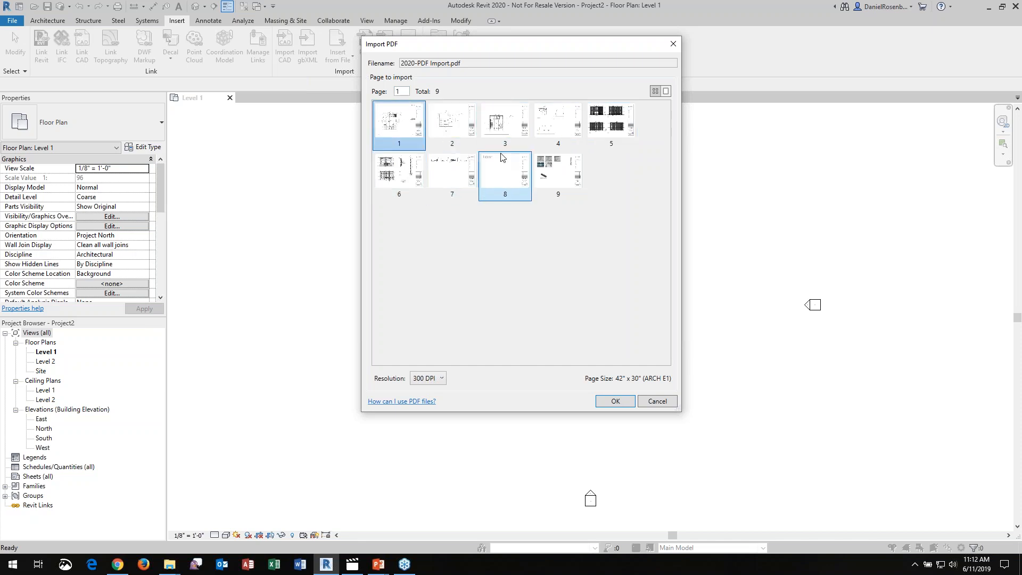
# Preview the PDF at single-page size and return to the page thumbnails
pyautogui.click(669, 90)
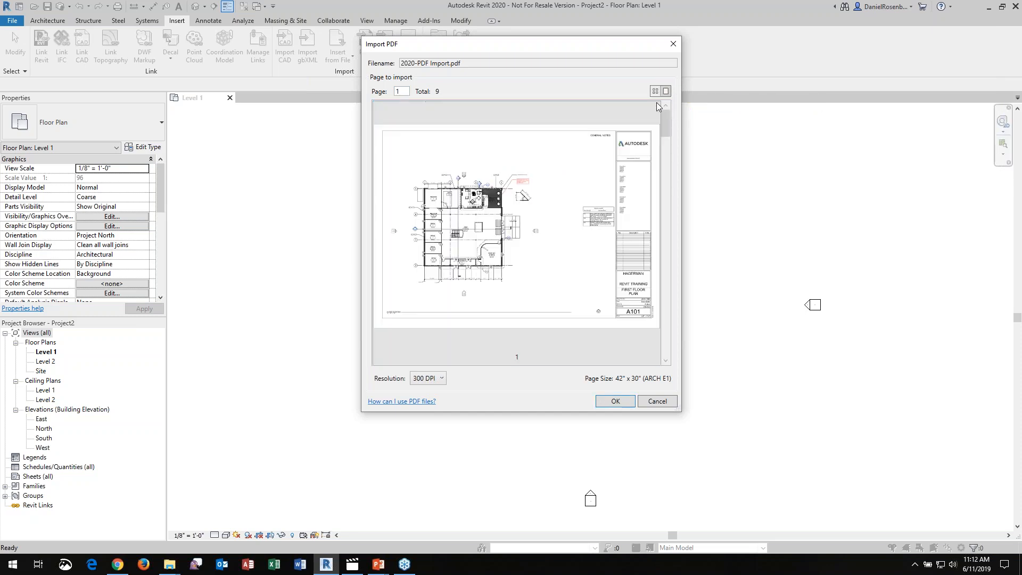
pyautogui.moveTo(665, 130)
pyautogui.mouseDown()
pyautogui.moveTo(665, 266)
pyautogui.moveTo(664, 128)
pyautogui.mouseUp()
pyautogui.click(485, 209)
pyautogui.click(655, 91)
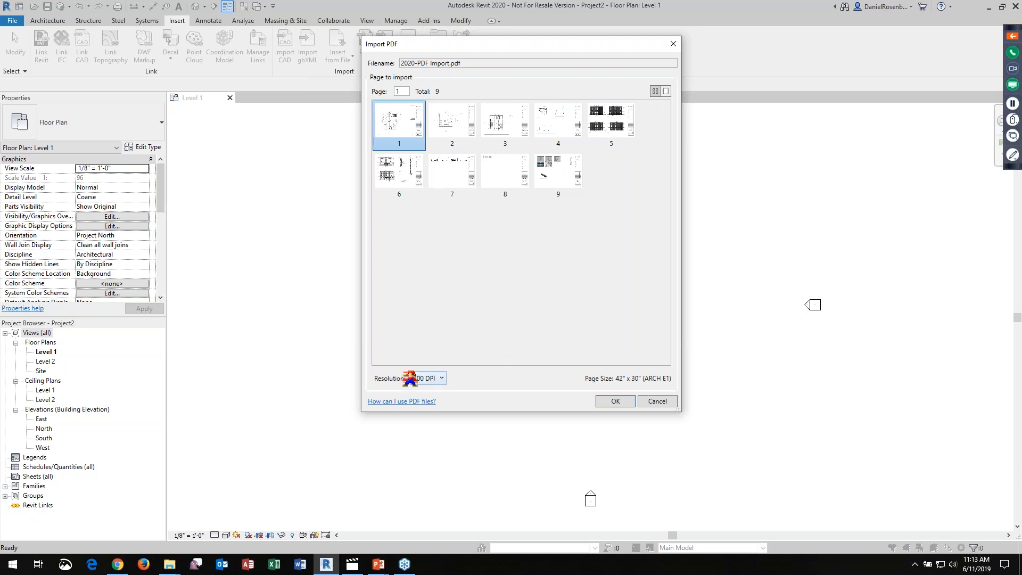
# Import page 1 at 300 DPI and place it centered between the four elevation markers
pyautogui.click(440, 381)
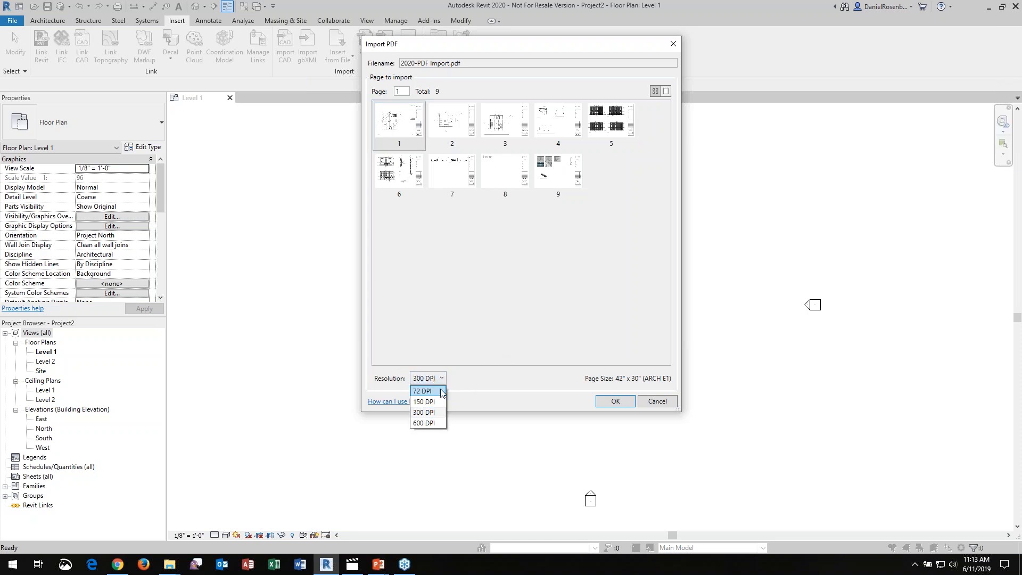
pyautogui.click(429, 413)
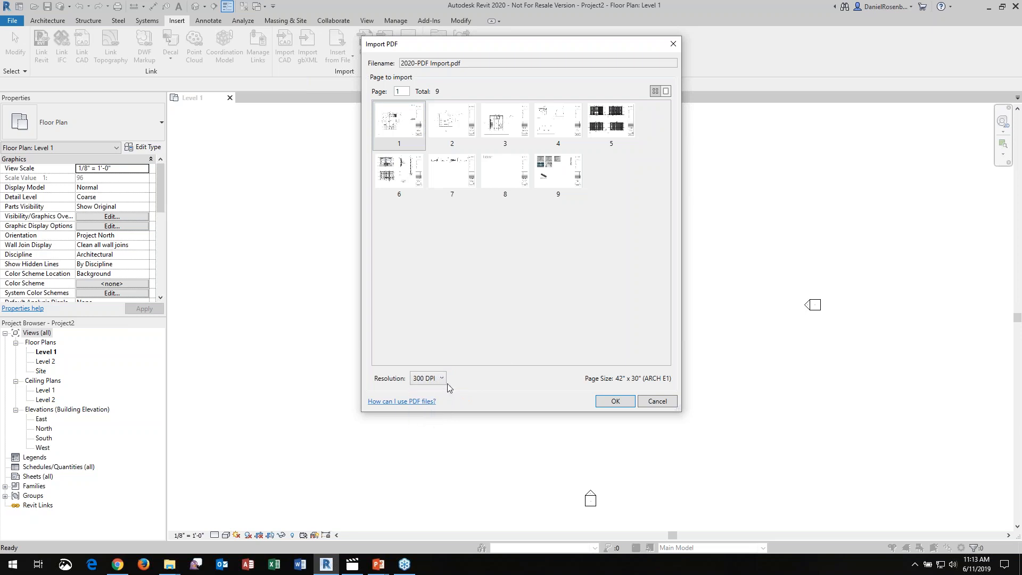
pyautogui.click(614, 403)
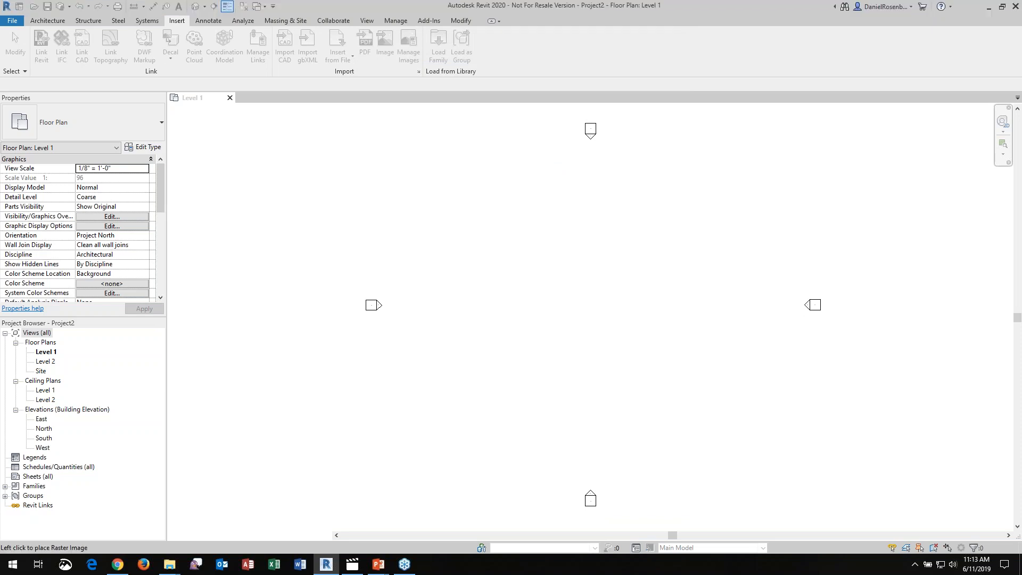
pyautogui.click(588, 312)
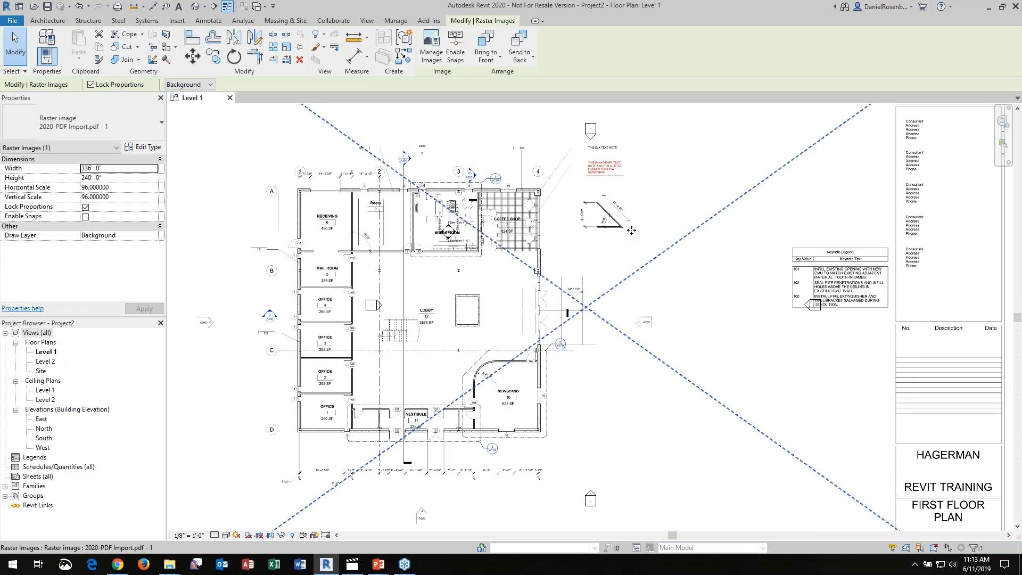
pyautogui.scroll(-2, 632, 229)
pyautogui.press('Escape')
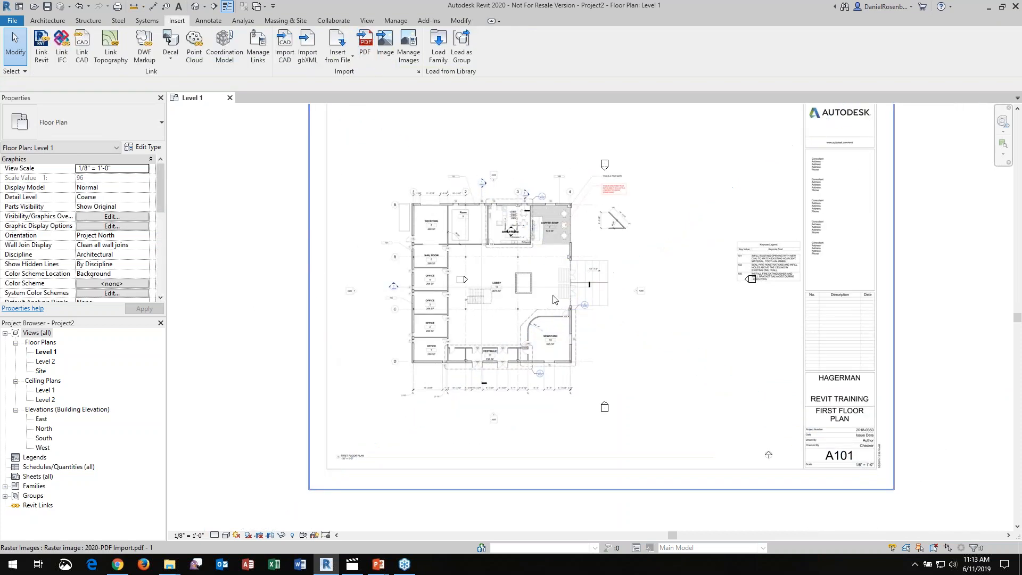
pyautogui.scroll(-2, 468, 288)
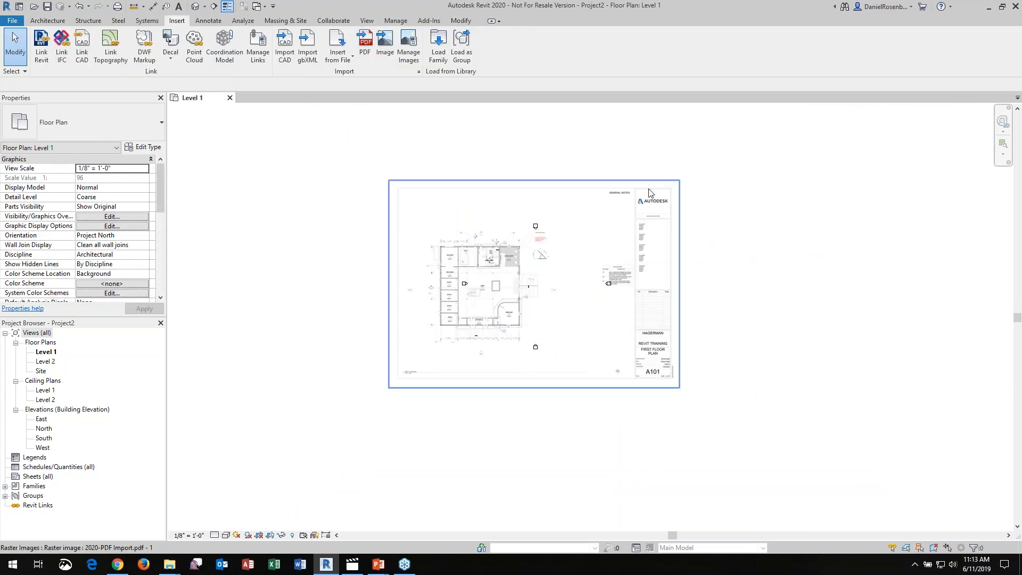
# Copy the imported PDF image to the empty area on its right side
pyautogui.click(530, 207)
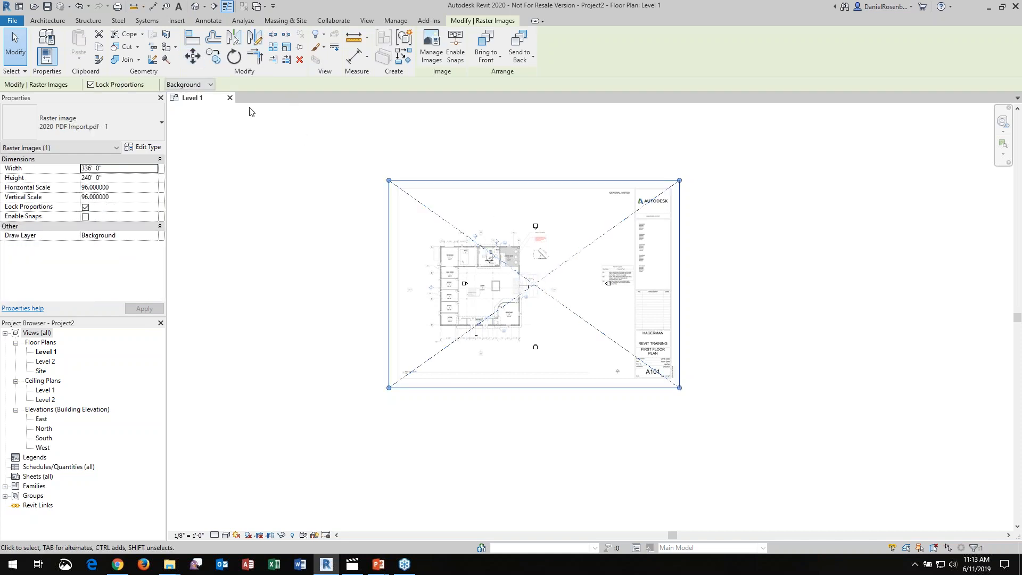
pyautogui.click(215, 60)
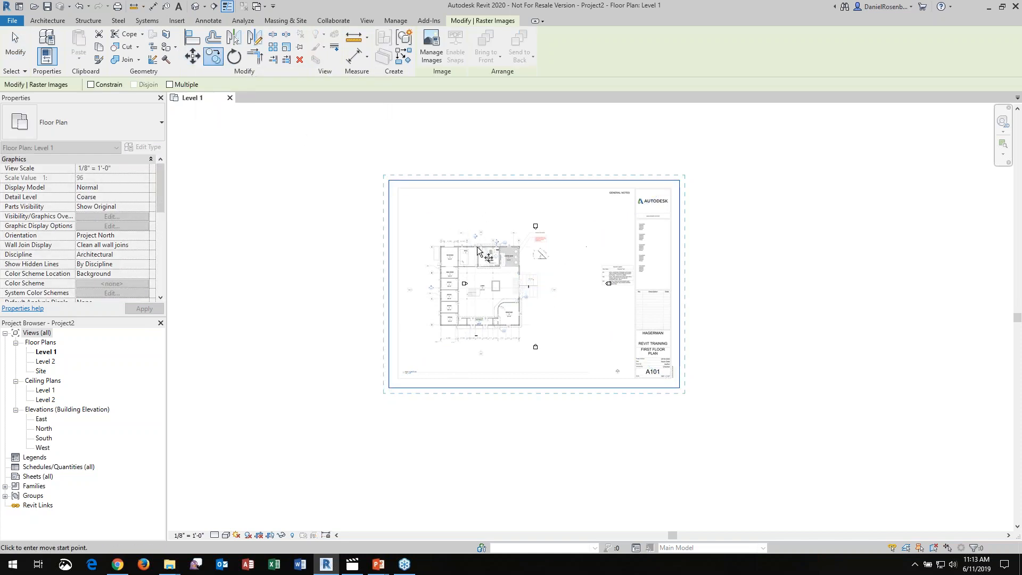
pyautogui.click(477, 247)
pyautogui.scroll(-2, 395, 244)
pyautogui.click(734, 247)
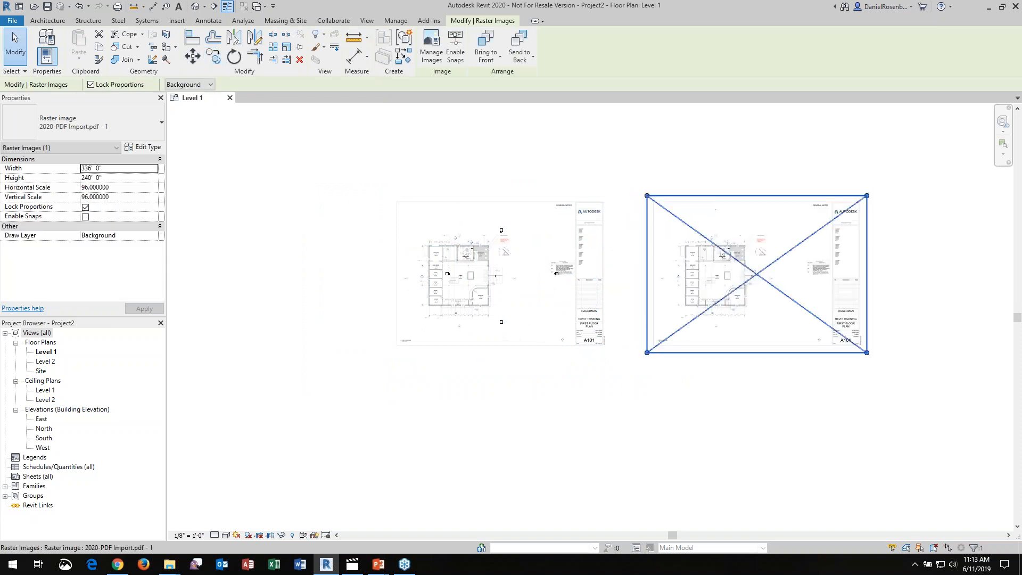
# Rotate the copied PDF image about 35° clockwise, and delete that copy
pyautogui.click(235, 56)
pyautogui.click(754, 133)
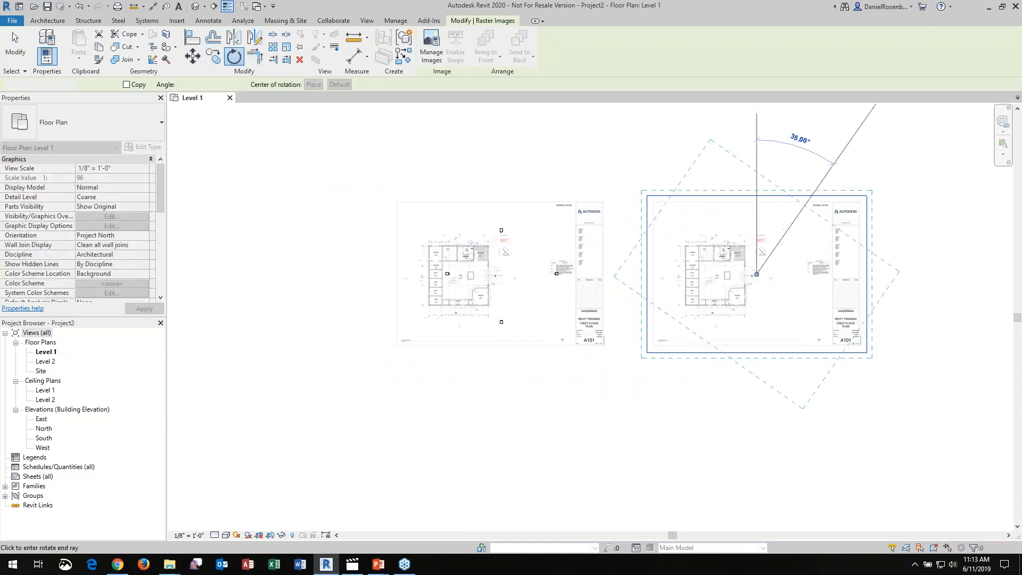
pyautogui.click(855, 126)
pyautogui.click(785, 190)
pyautogui.click(783, 191)
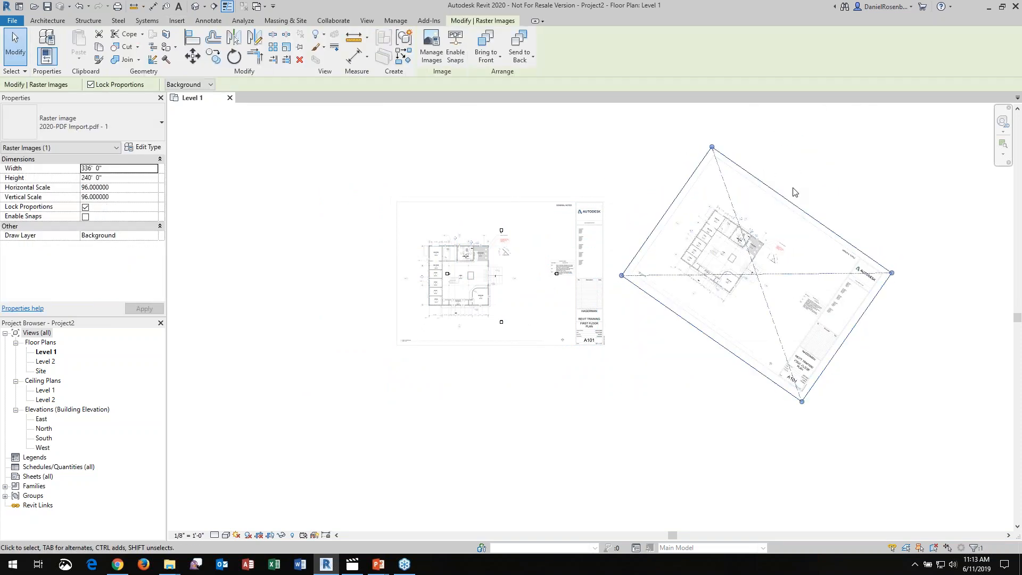
pyautogui.press('Delete')
# Examine the imported floor plan's linework and rooms at overall and close-up scale
pyautogui.scroll(2, 465, 310)
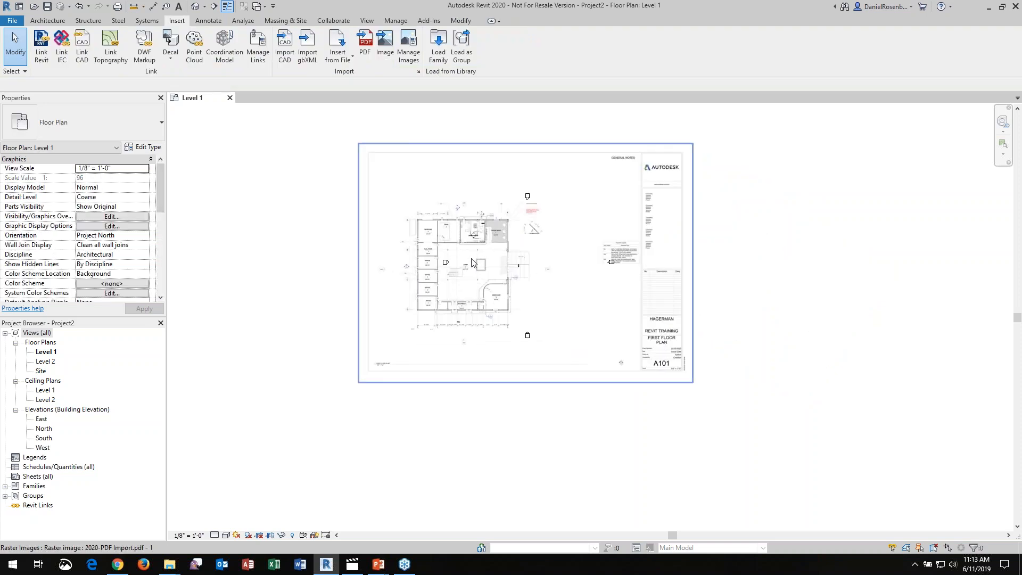
pyautogui.scroll(3, 455, 301)
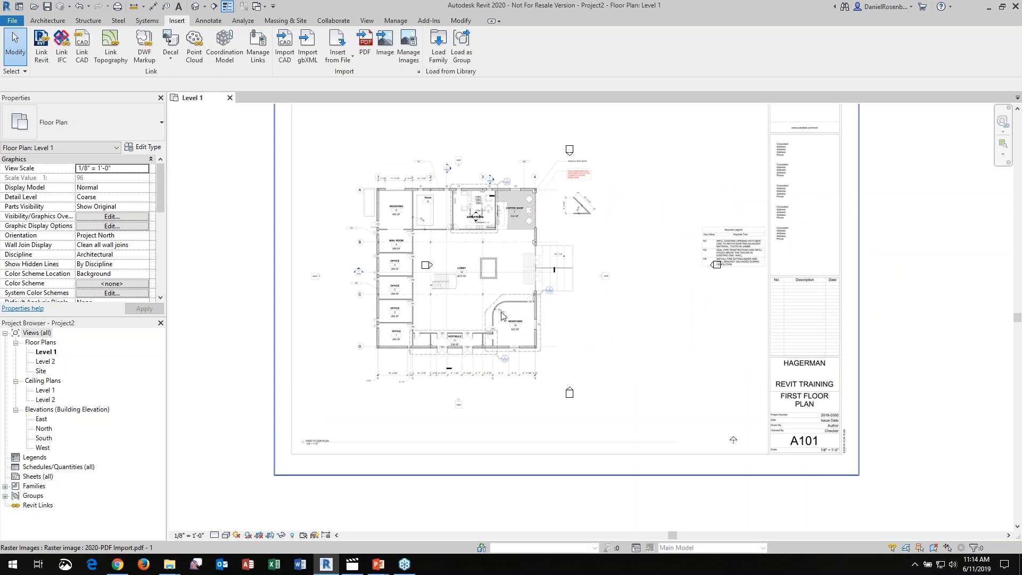
pyautogui.scroll(-2, 502, 317)
pyautogui.scroll(5, 429, 258)
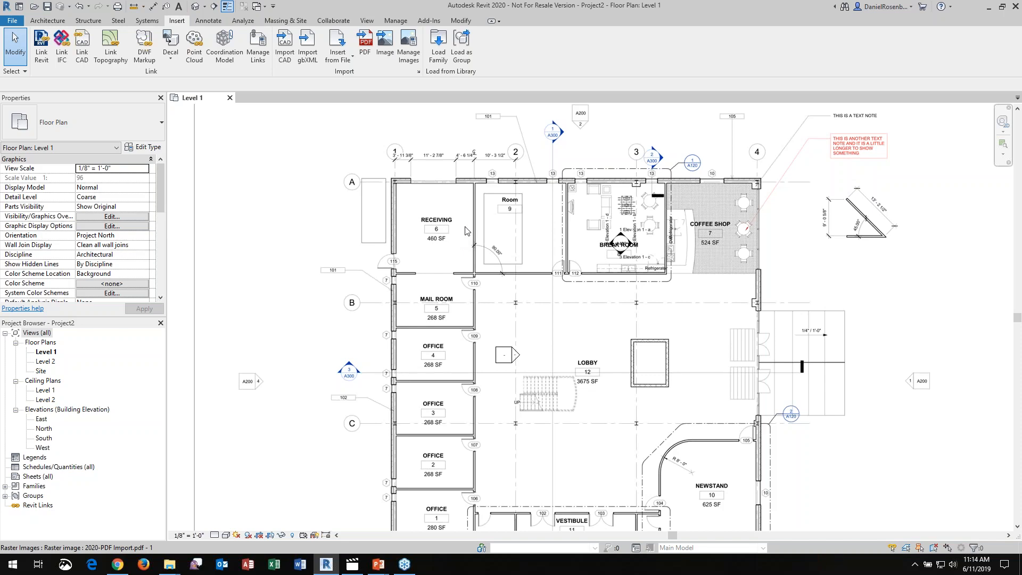
pyautogui.scroll(-3, 601, 240)
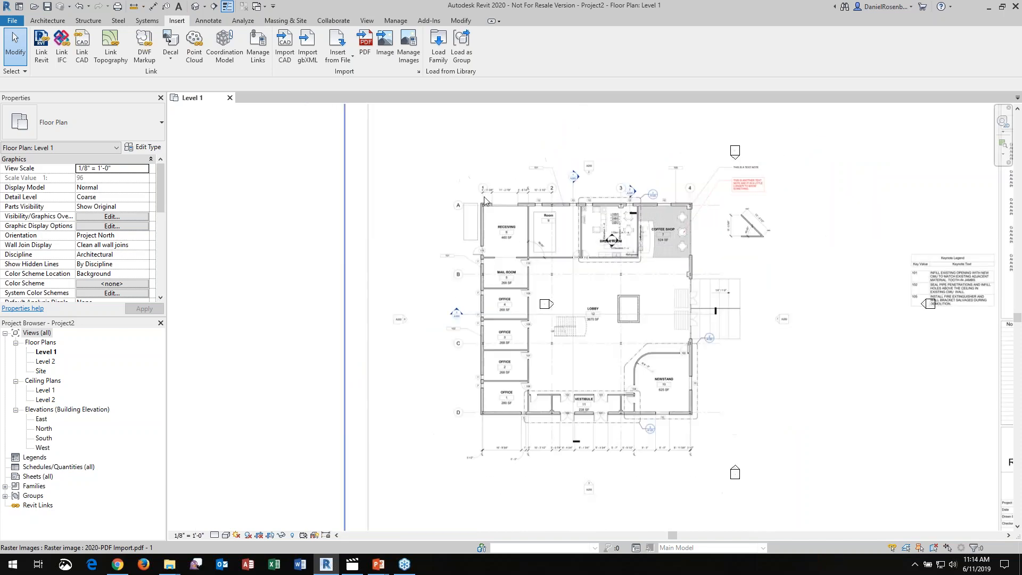
pyautogui.scroll(4, 496, 214)
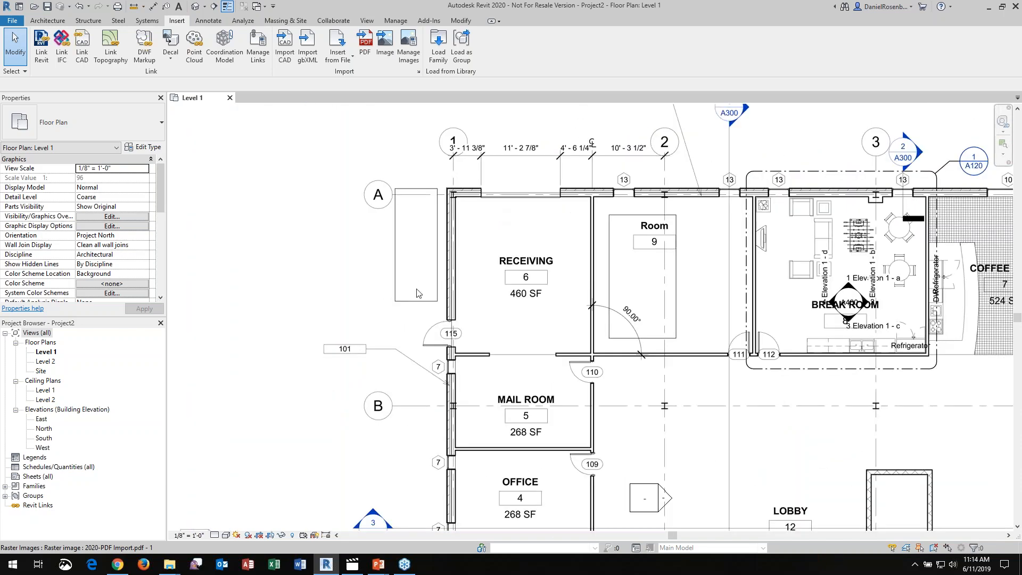
pyautogui.scroll(-5, 417, 293)
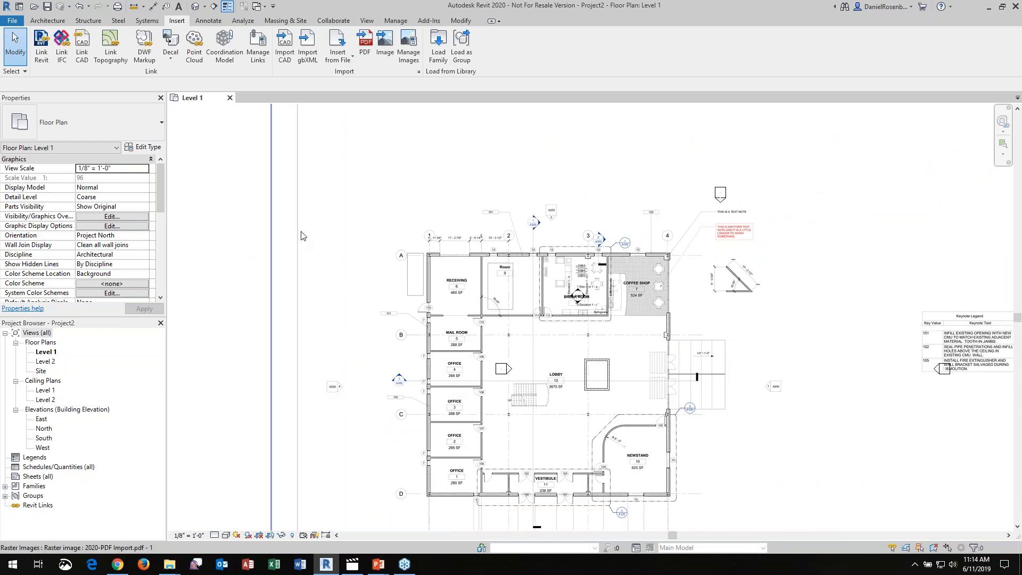
# Enable snaps on the imported PDF image and deselect it
pyautogui.click(302, 236)
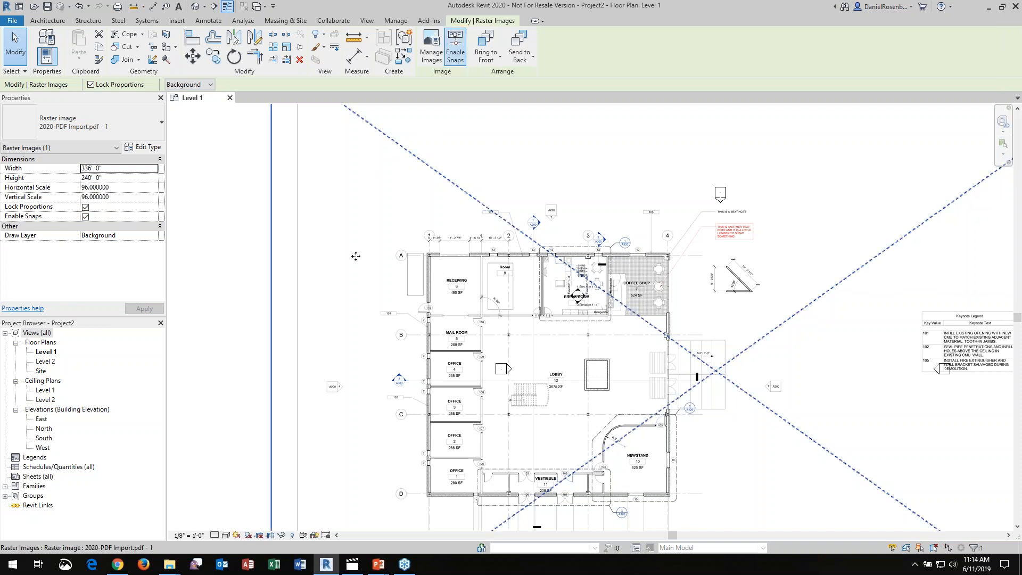
pyautogui.scroll(4, 436, 271)
pyautogui.scroll(-3, 479, 248)
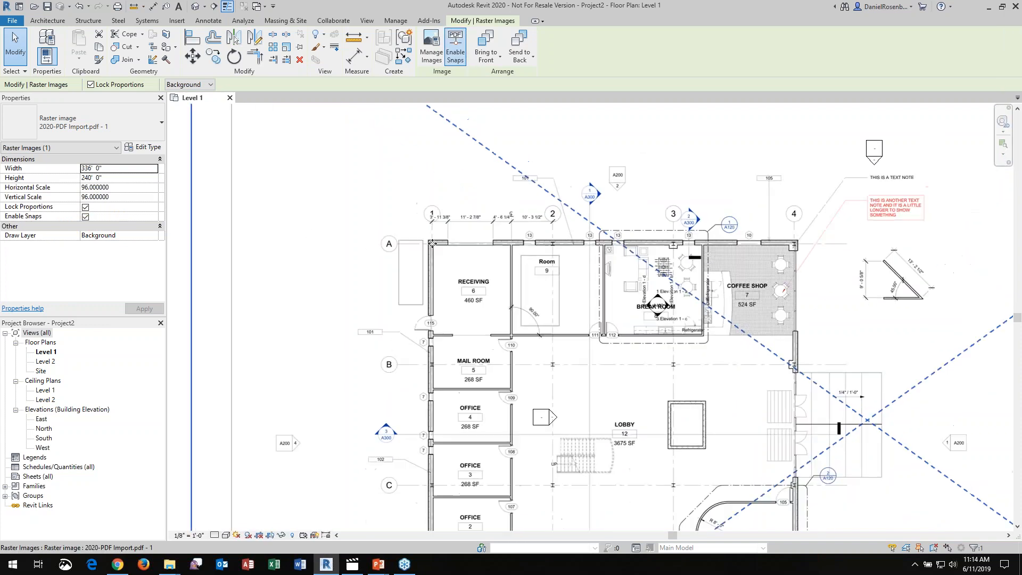
pyautogui.click(234, 219)
# Place a Generic - 8" wall with location line Finish Face: Interior by picking the inner line of Receiving's exterior wall beside grid A
pyautogui.scroll(5, 440, 246)
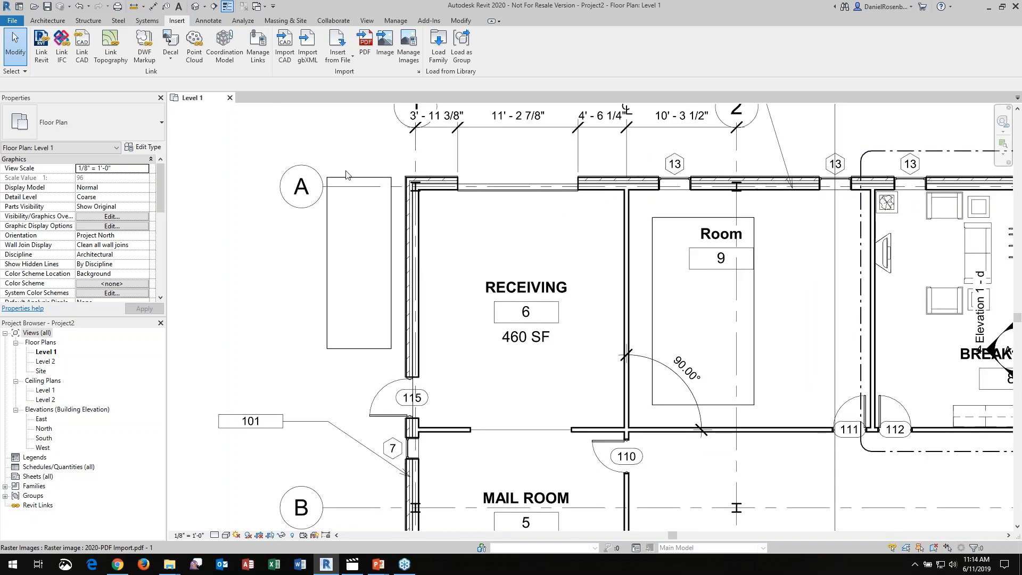
pyautogui.click(51, 21)
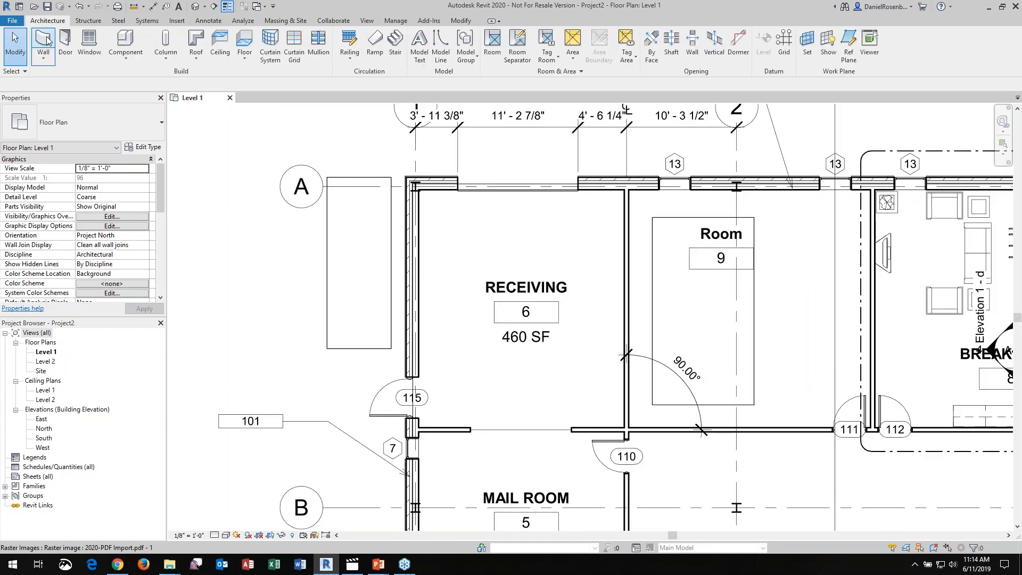
pyautogui.click(46, 42)
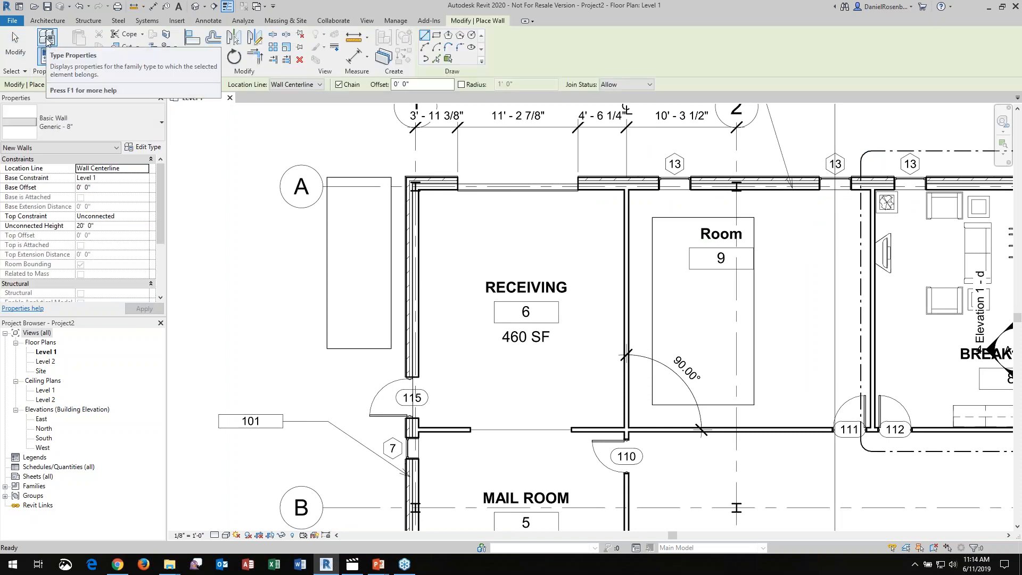
pyautogui.click(320, 86)
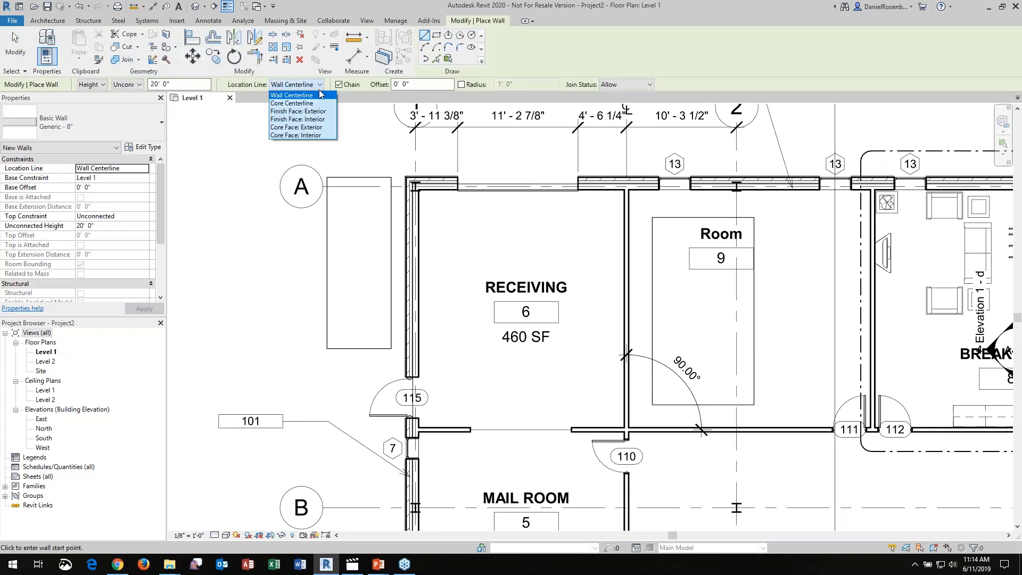
pyautogui.click(297, 119)
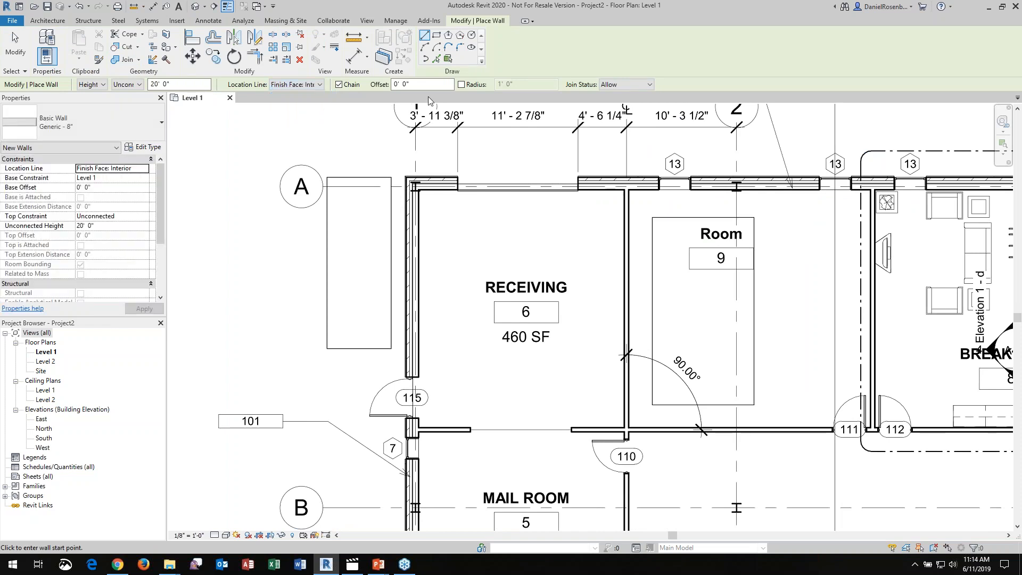
pyautogui.click(436, 58)
pyautogui.click(436, 58)
pyautogui.scroll(5, 416, 244)
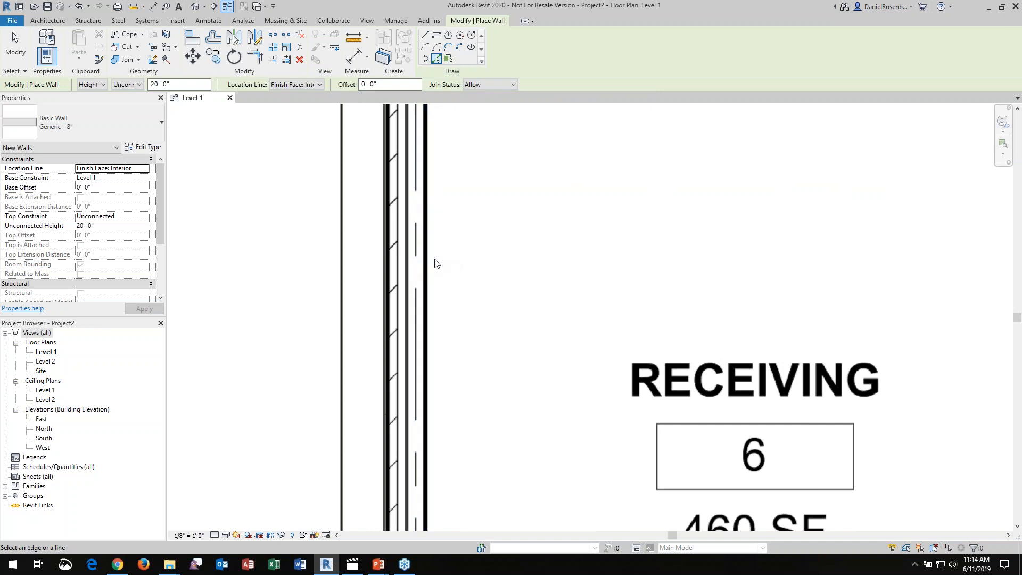
pyautogui.click(426, 265)
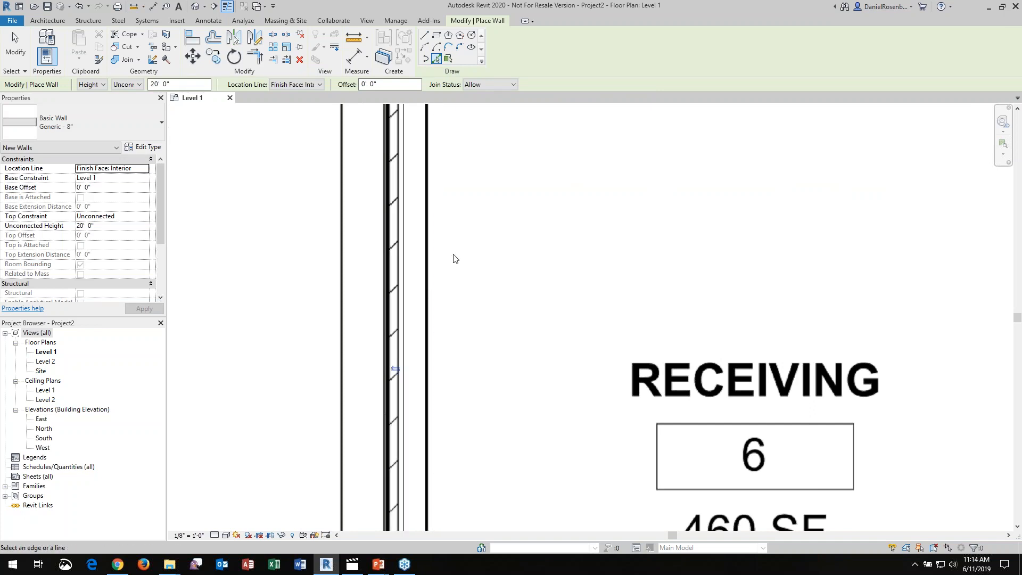
pyautogui.scroll(-3, 299, 239)
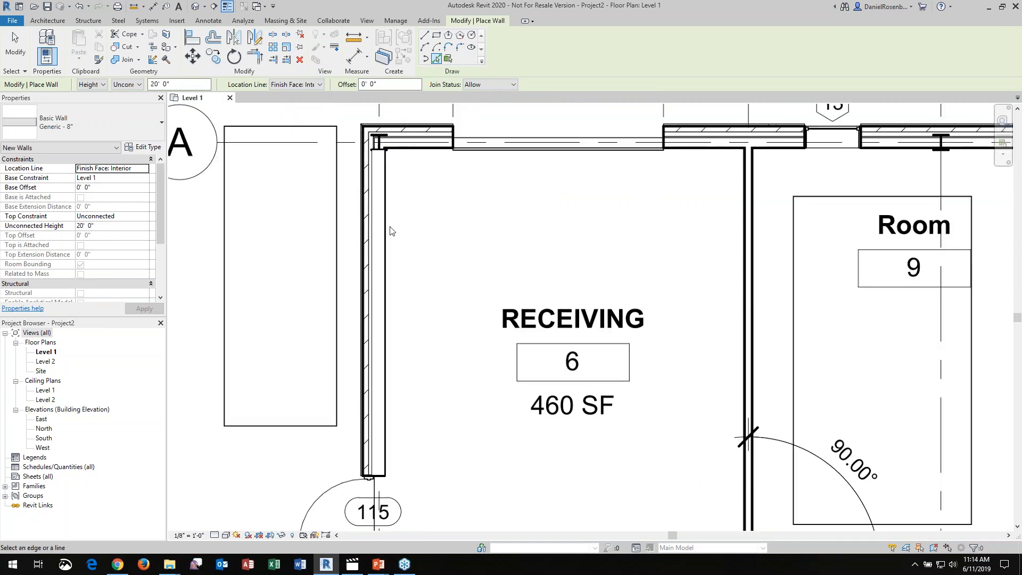
# Change the wall type to Exterior - Brick and CMU on MTL. Stud and place a wall along Receiving's upper wall, right of the wide opening
pyautogui.click(112, 126)
pyautogui.click(106, 178)
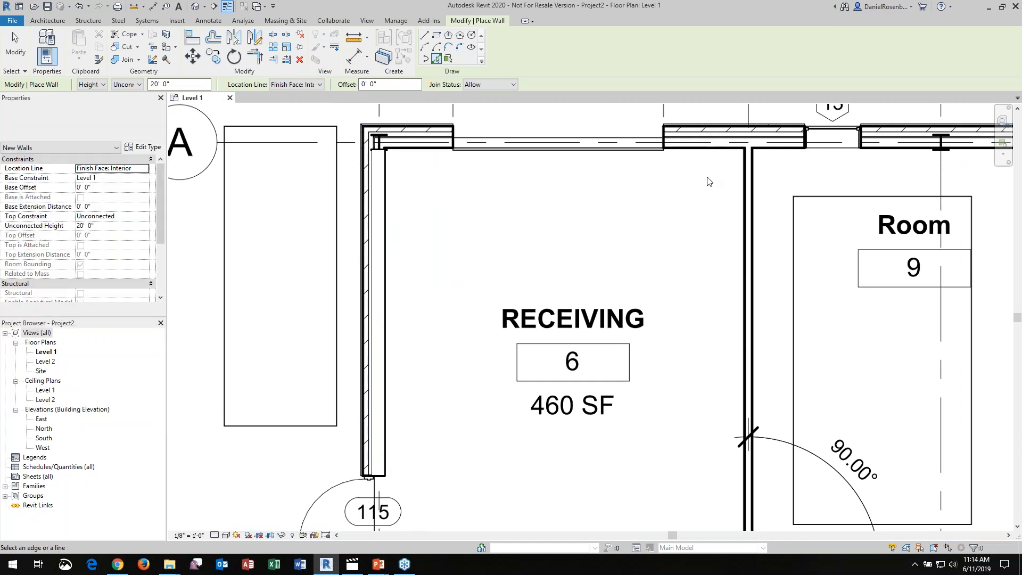
pyautogui.click(703, 148)
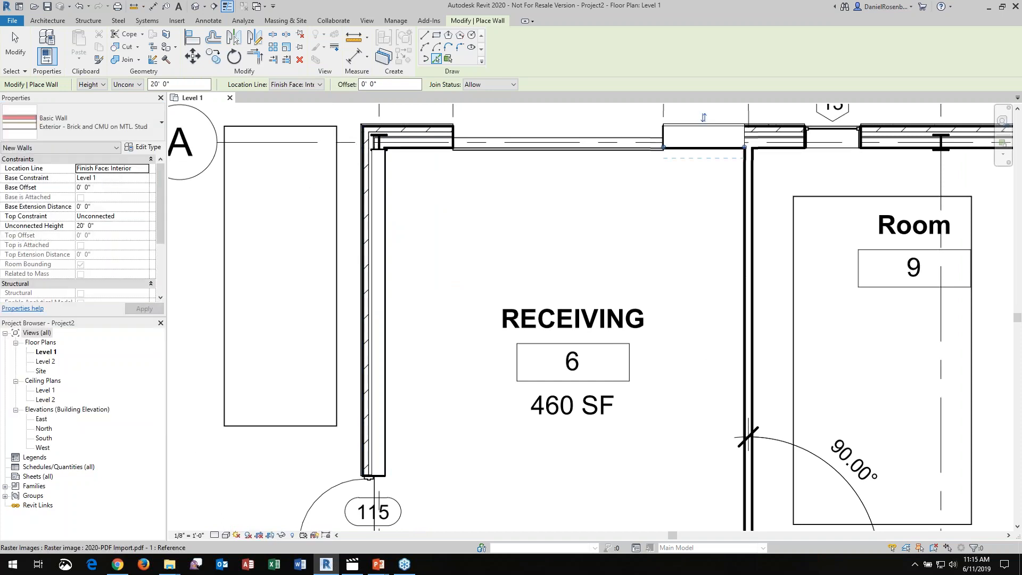
# Place brick and CMU walls on all four lines of the narrow rectangle outside Receiving, and end the wall command
pyautogui.scroll(-2, 383, 153)
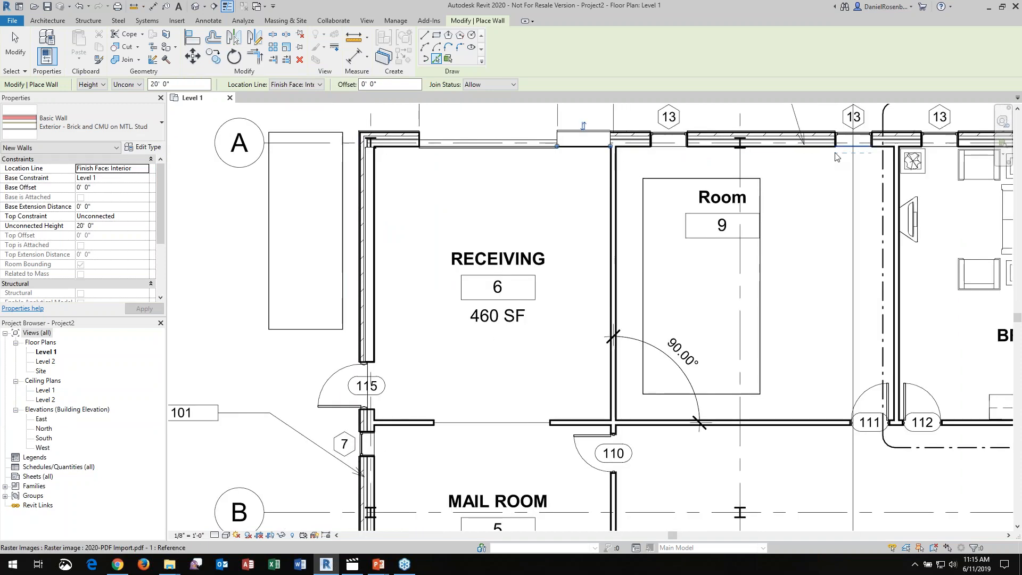
pyautogui.scroll(-2, 429, 153)
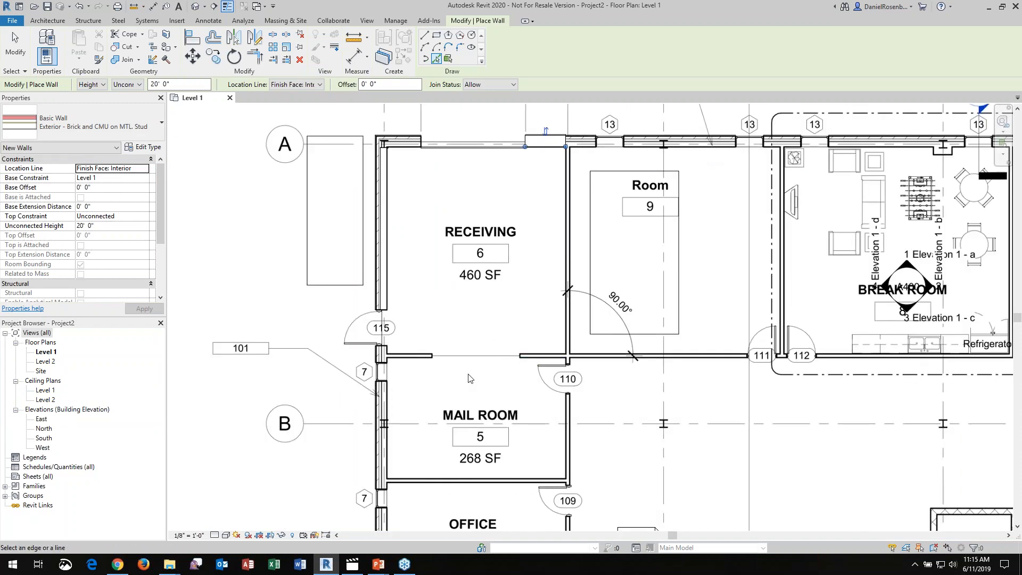
pyautogui.scroll(2, 311, 165)
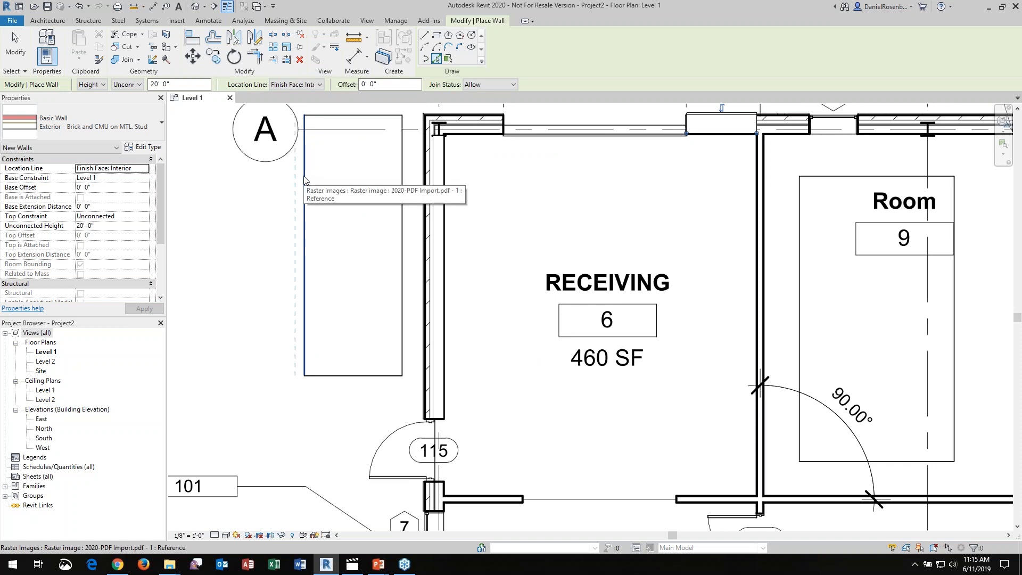
pyautogui.click(305, 179)
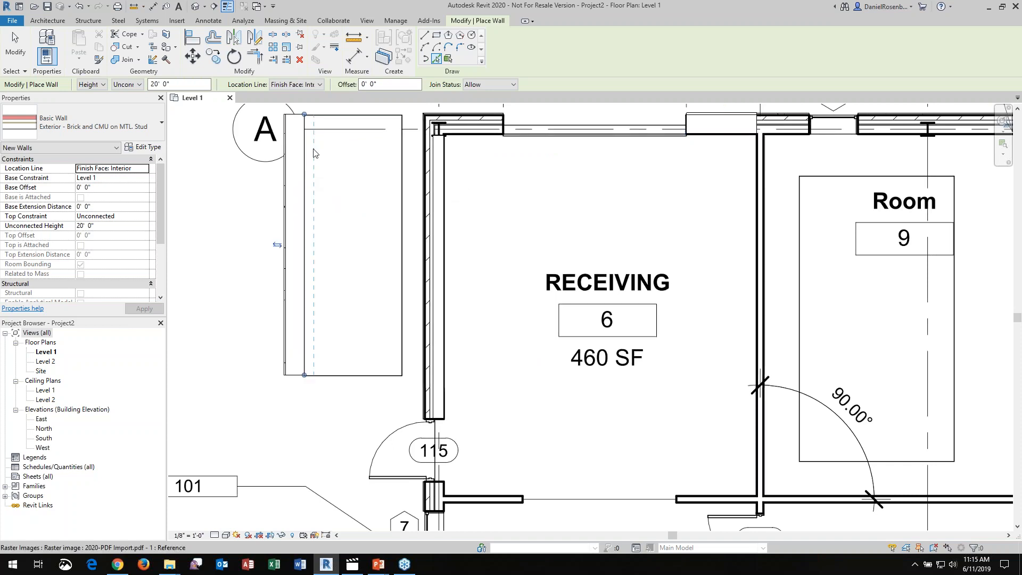
pyautogui.click(334, 118)
pyautogui.click(399, 172)
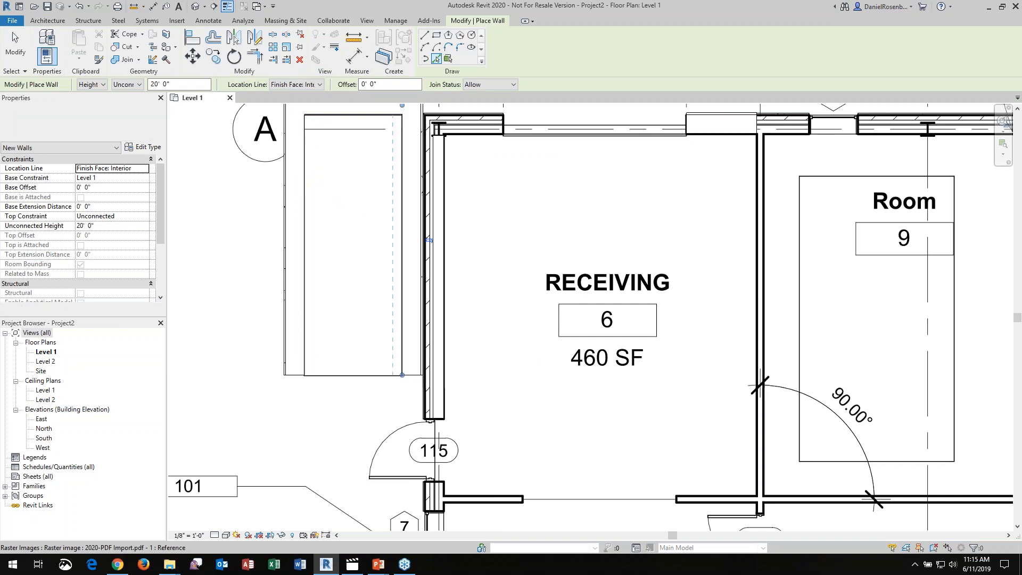
pyautogui.click(358, 376)
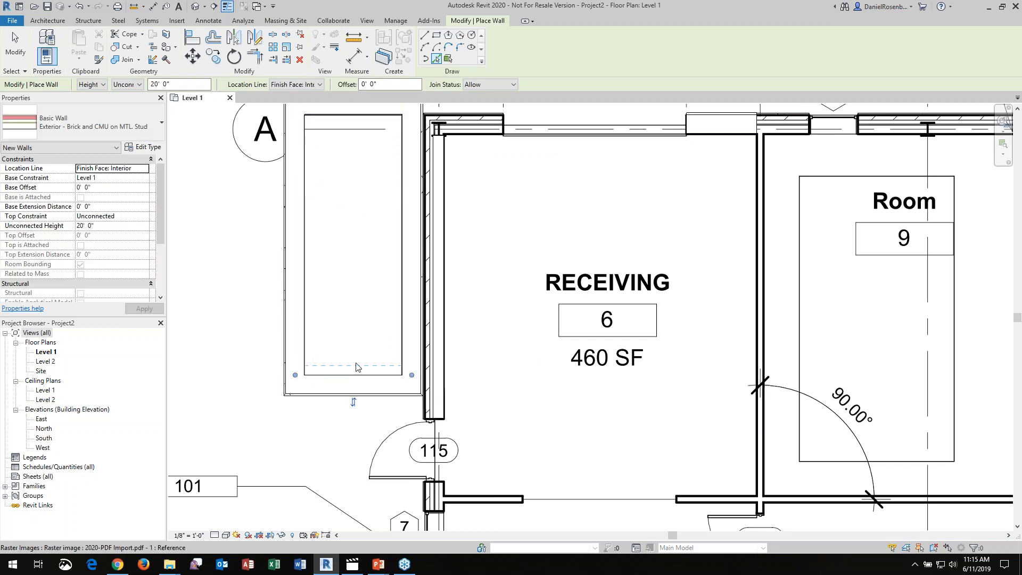
pyautogui.press('Escape')
pyautogui.press('Escape')
pyautogui.scroll(-2, 334, 241)
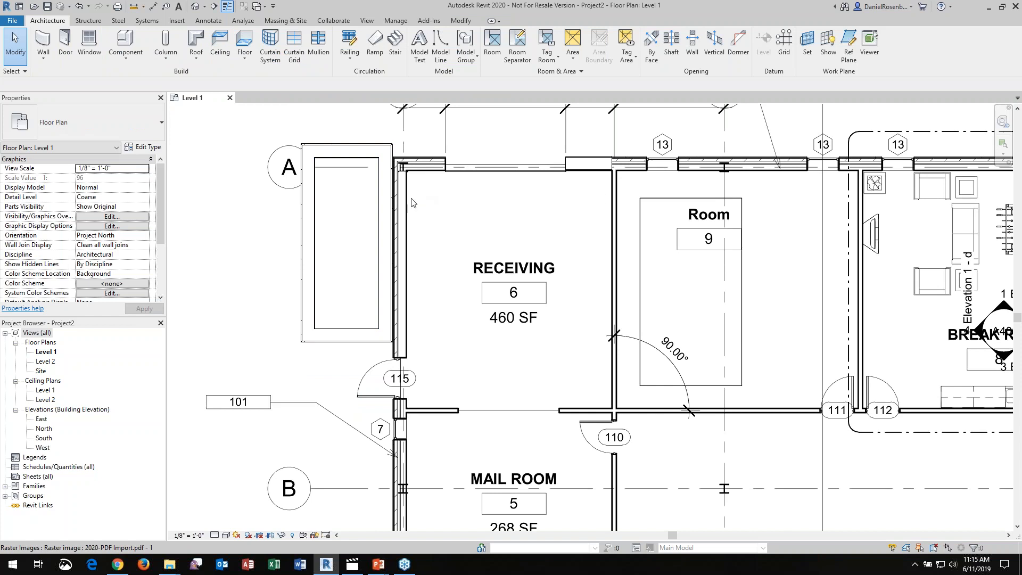
pyautogui.scroll(1, 411, 202)
pyautogui.scroll(1, 339, 220)
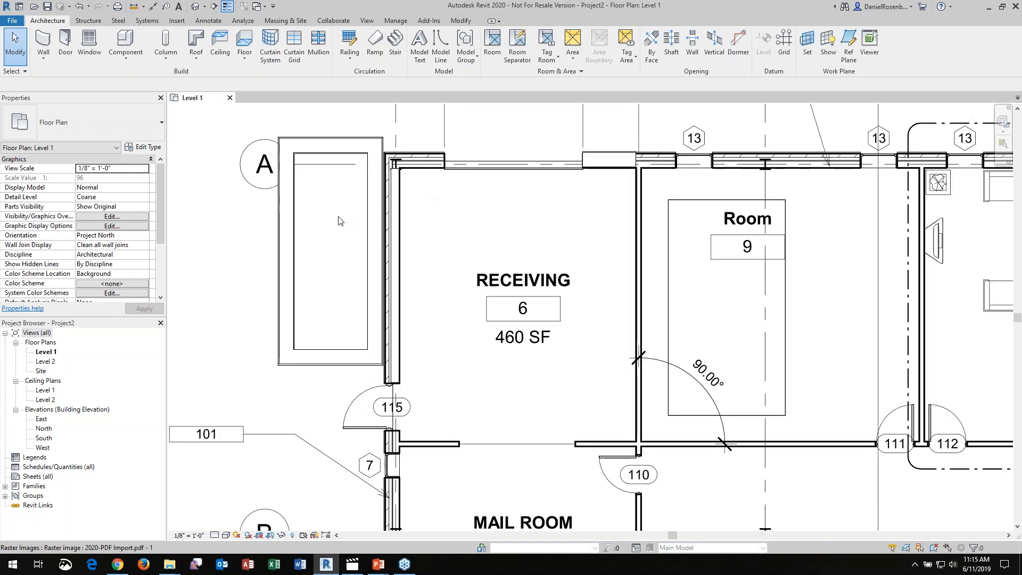
pyautogui.scroll(-1, 340, 220)
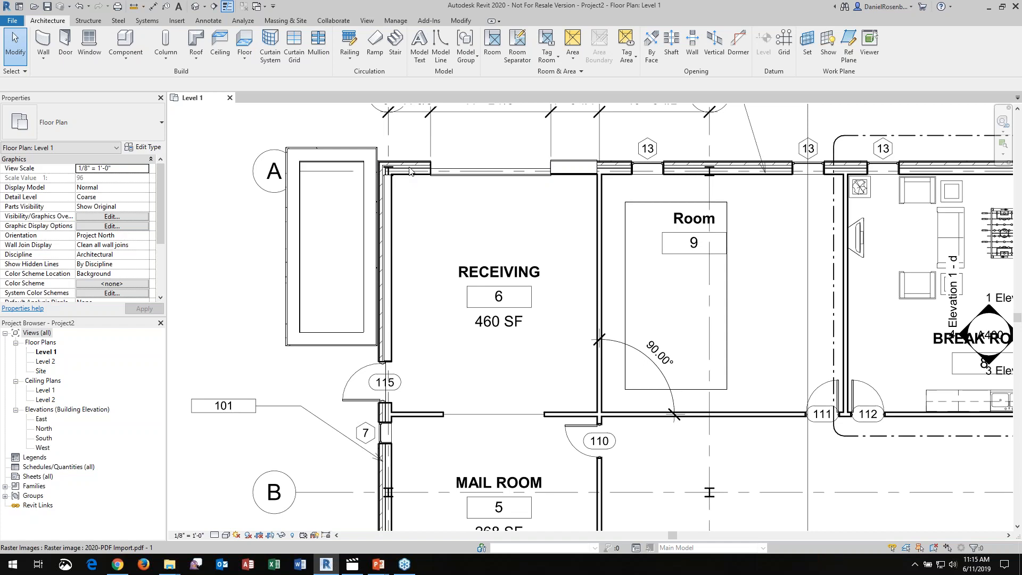
pyautogui.scroll(3, 410, 171)
pyautogui.scroll(-1, 410, 171)
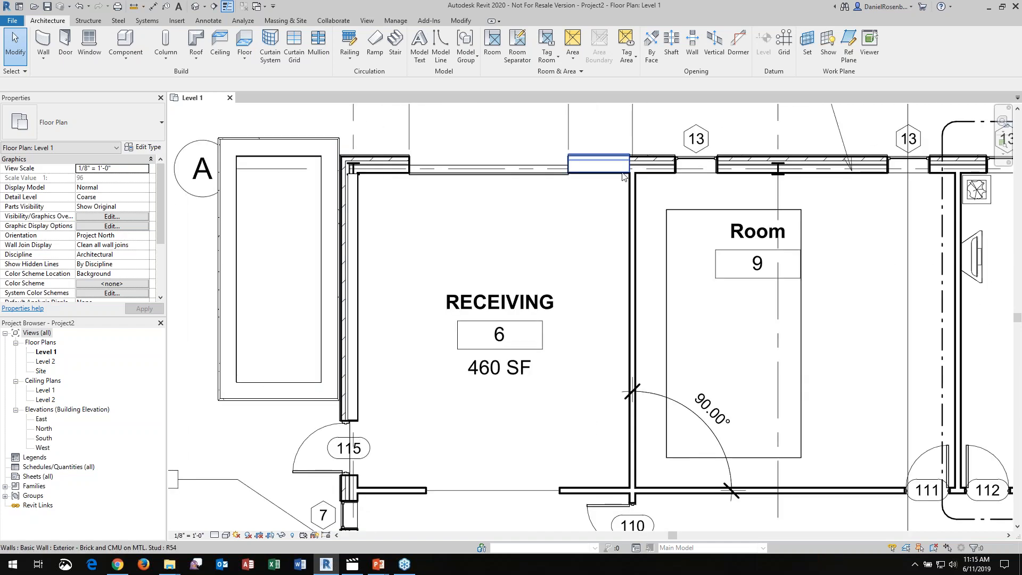
pyautogui.click(43, 41)
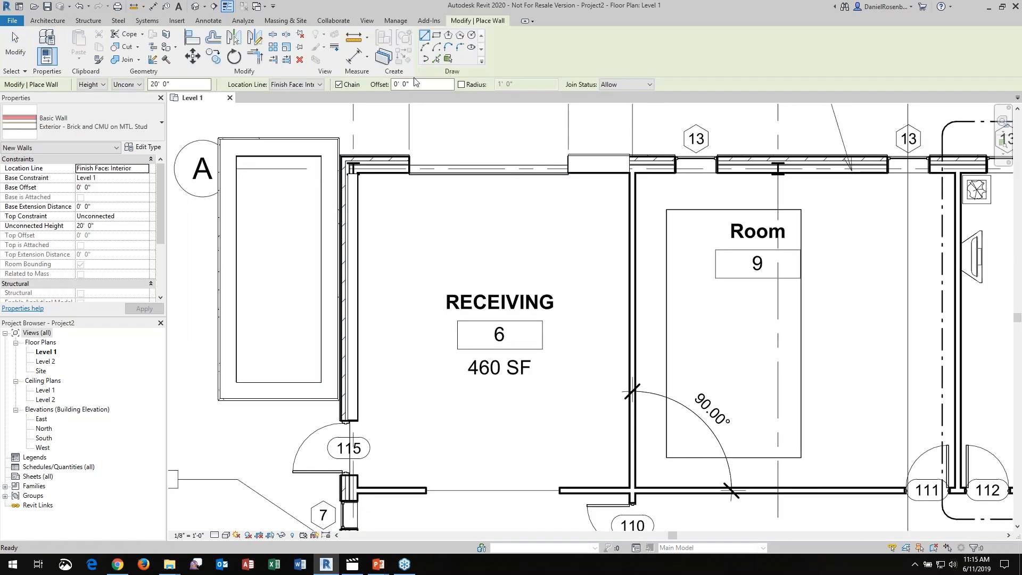
pyautogui.click(439, 37)
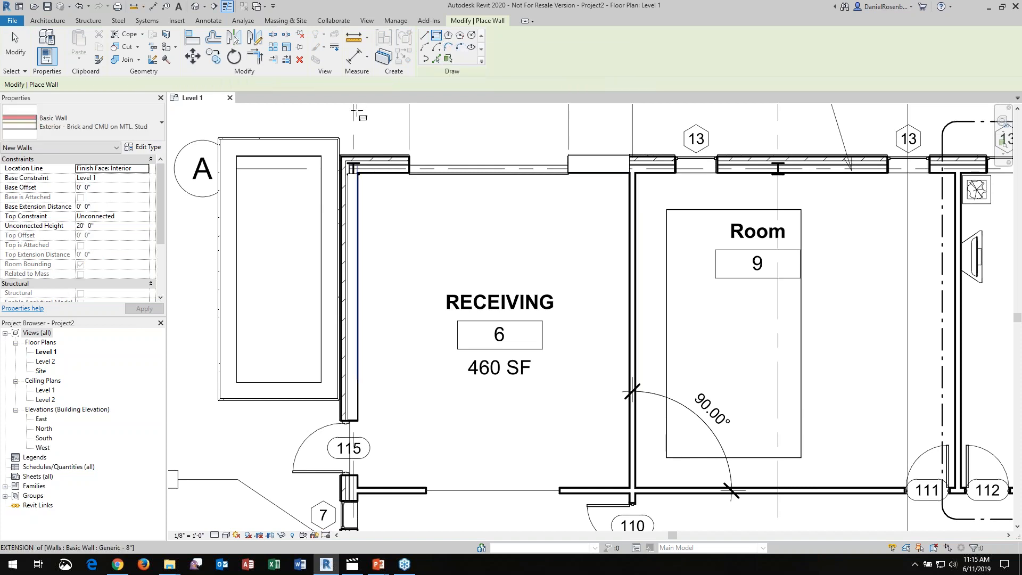
pyautogui.scroll(-2, 356, 113)
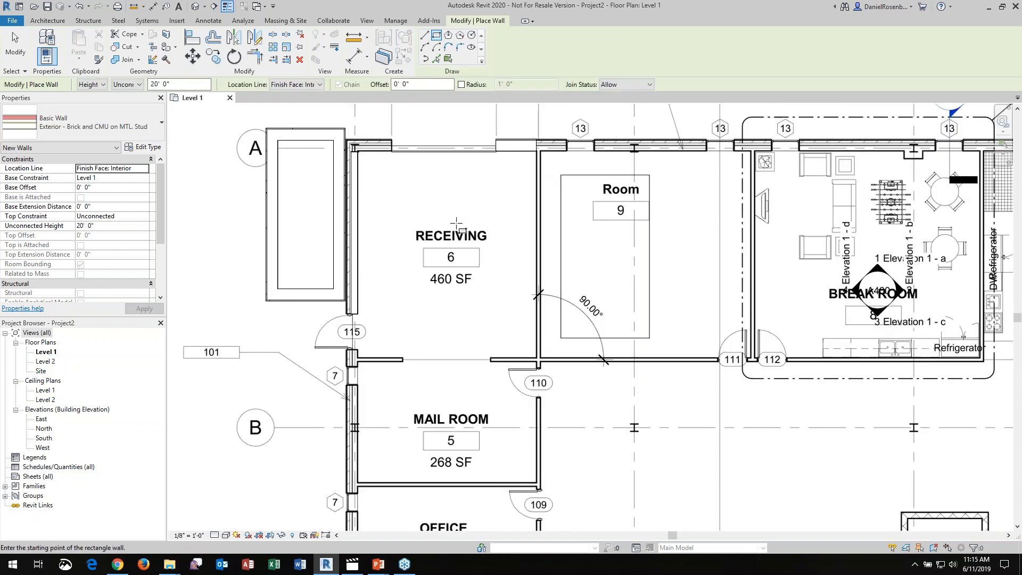
pyautogui.scroll(-2, 460, 223)
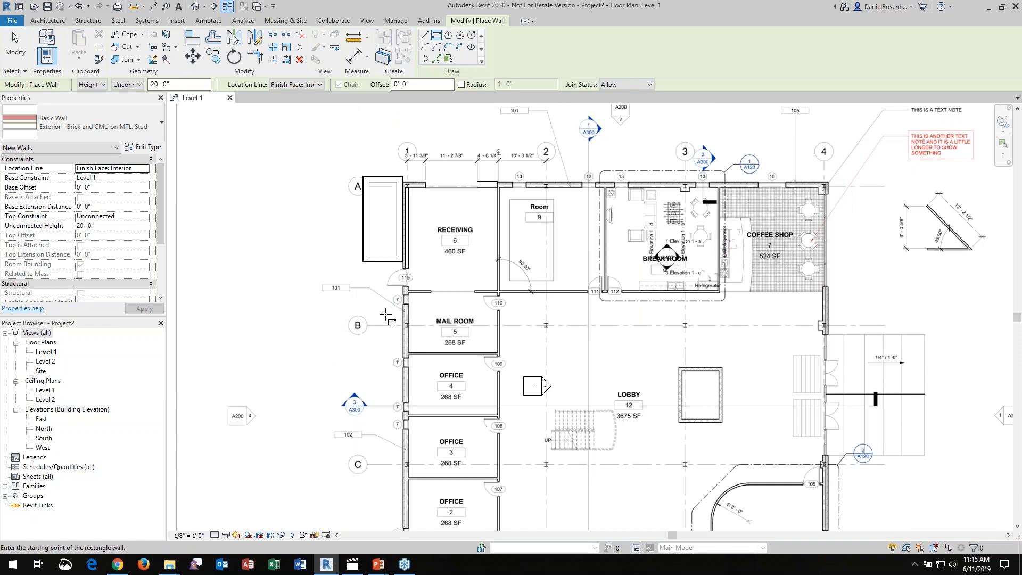
pyautogui.scroll(5, 322, 288)
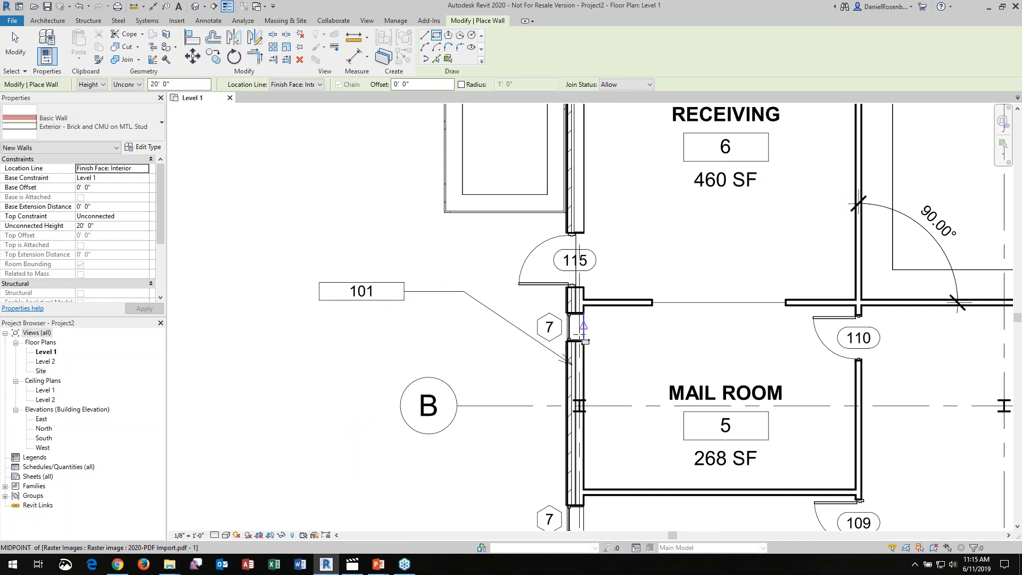
pyautogui.scroll(-1, 480, 353)
pyautogui.scroll(-2, 491, 346)
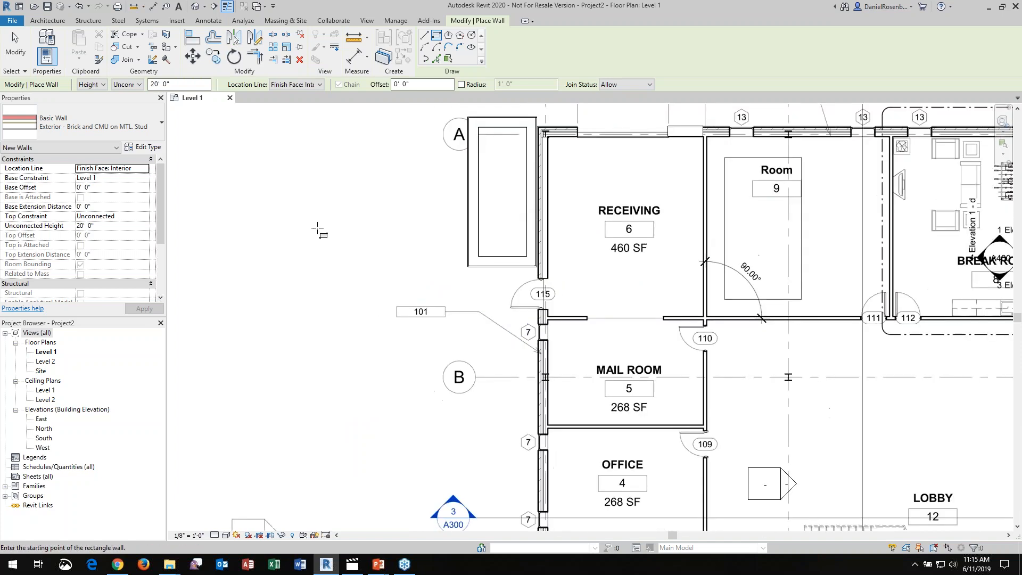
pyautogui.scroll(-1, 282, 222)
pyautogui.press('Escape')
pyautogui.press('Escape')
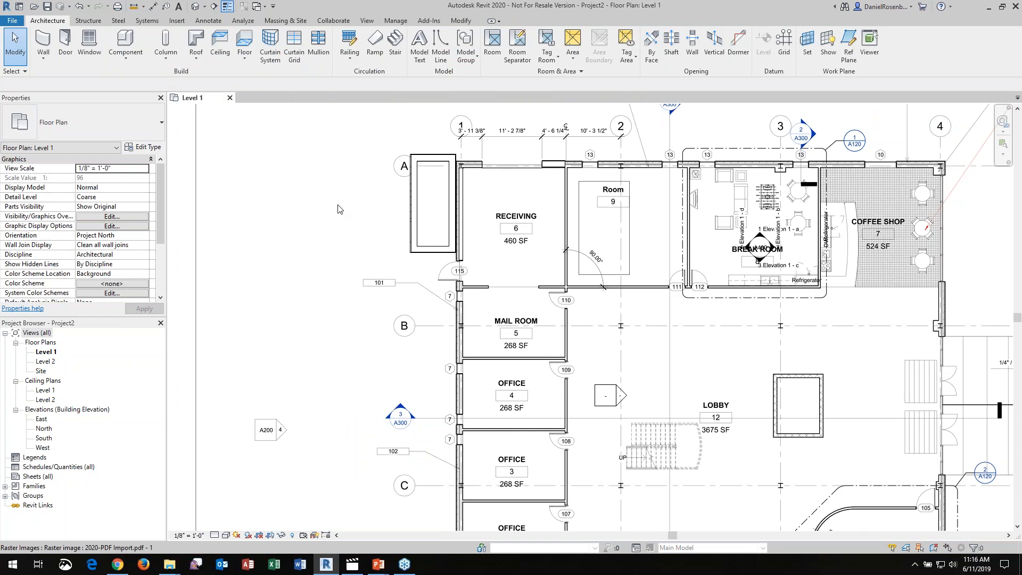
# Examine the plan's title and scale, the office rooms and the dimensions between grids 1 and 2, and select the imported PDF image
pyautogui.scroll(-3, 395, 195)
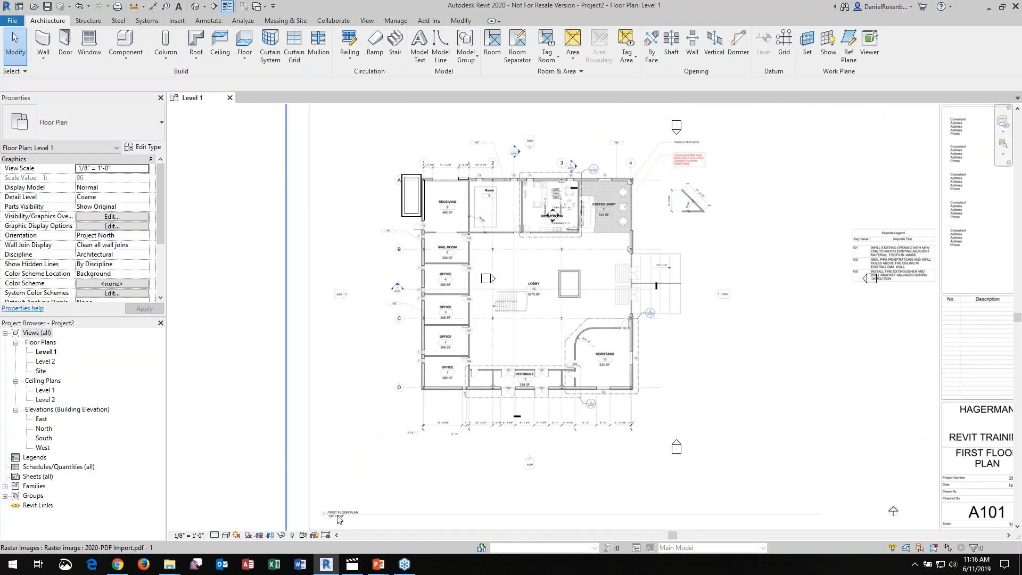
pyautogui.scroll(4, 339, 525)
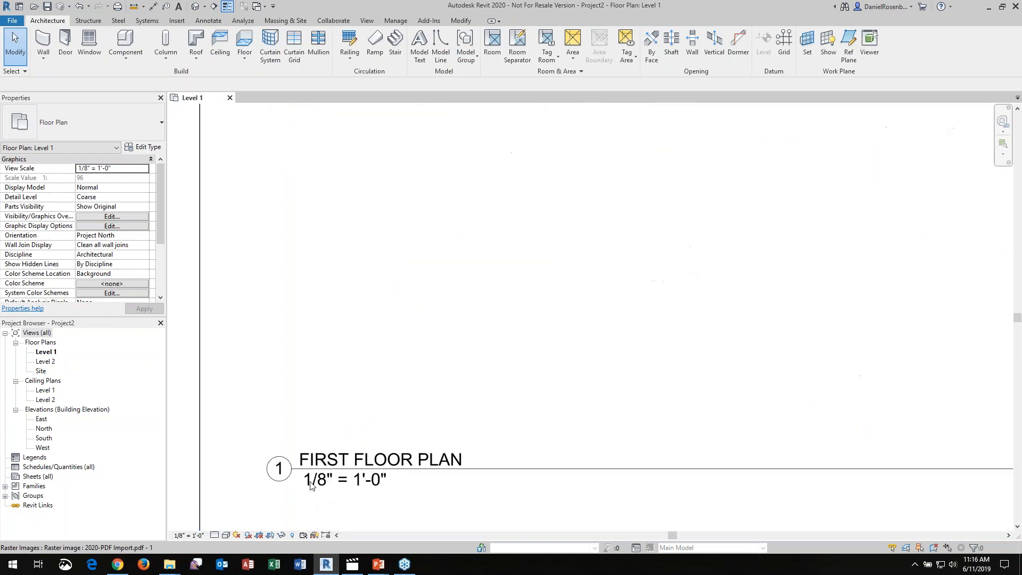
pyautogui.scroll(-3, 454, 416)
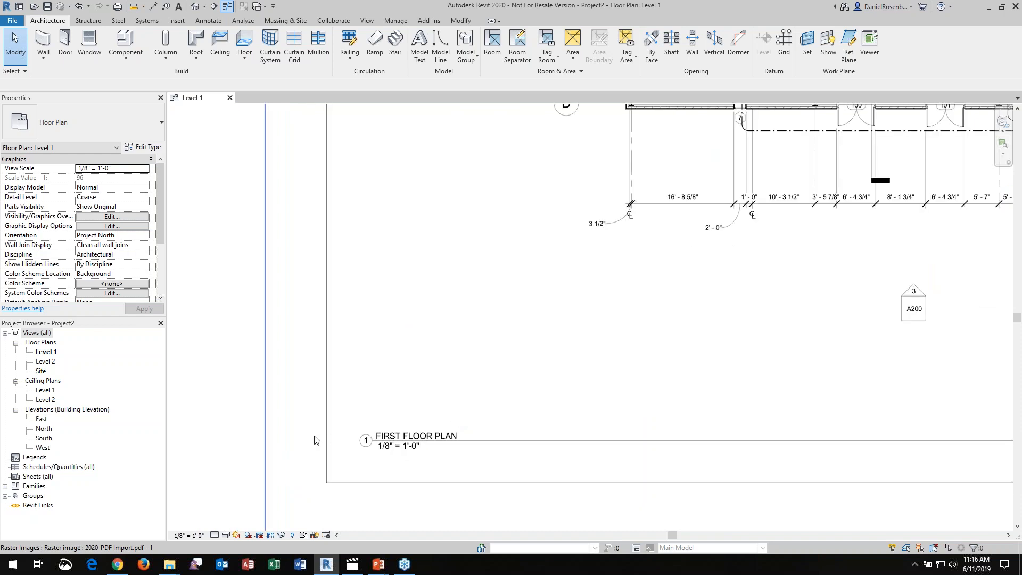
pyautogui.scroll(-2, 316, 440)
pyautogui.scroll(3, 508, 112)
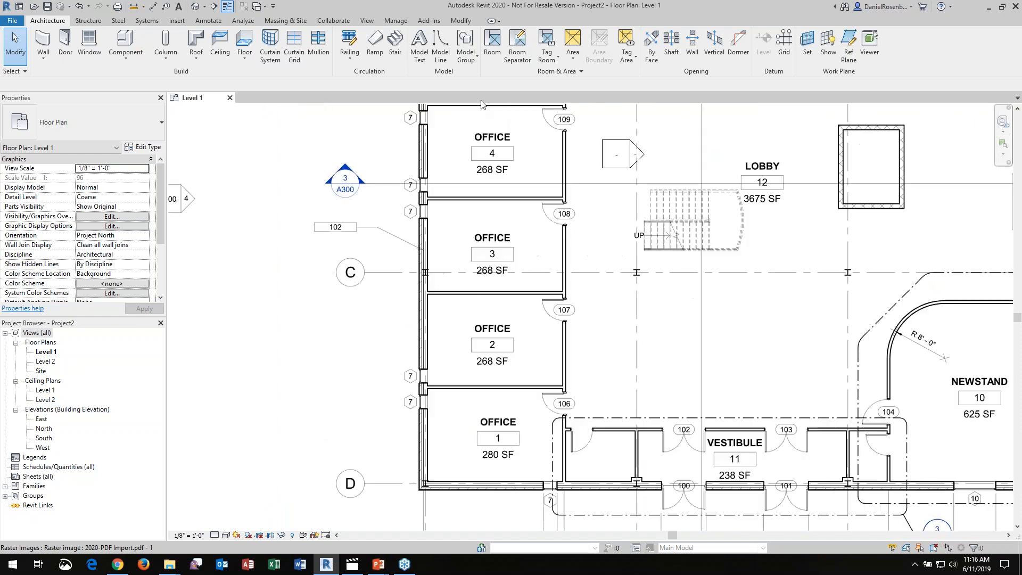
pyautogui.scroll(-4, 541, 293)
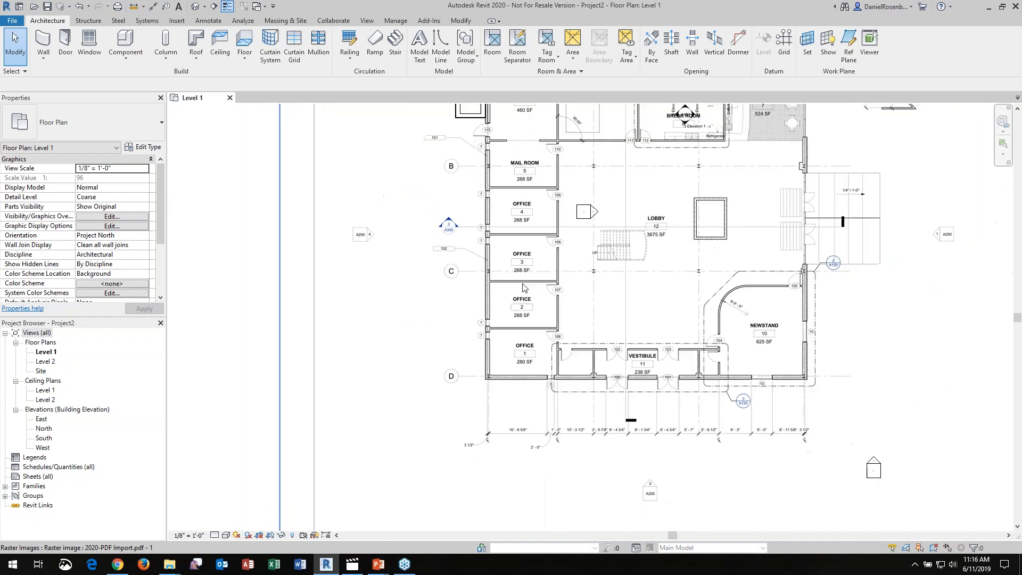
pyautogui.scroll(2, 527, 122)
pyautogui.scroll(-1, 535, 123)
pyautogui.scroll(4, 535, 122)
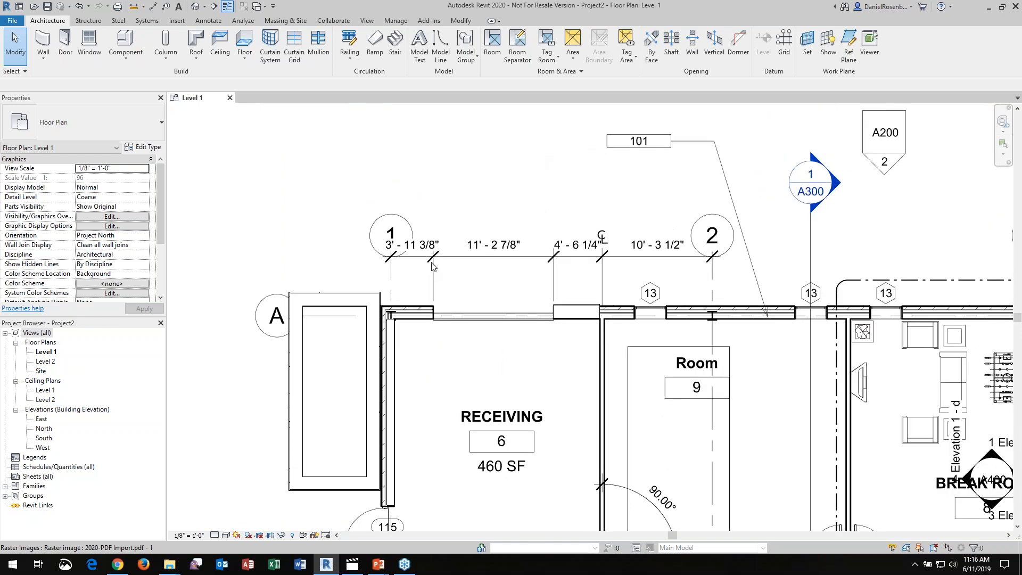
pyautogui.click(458, 227)
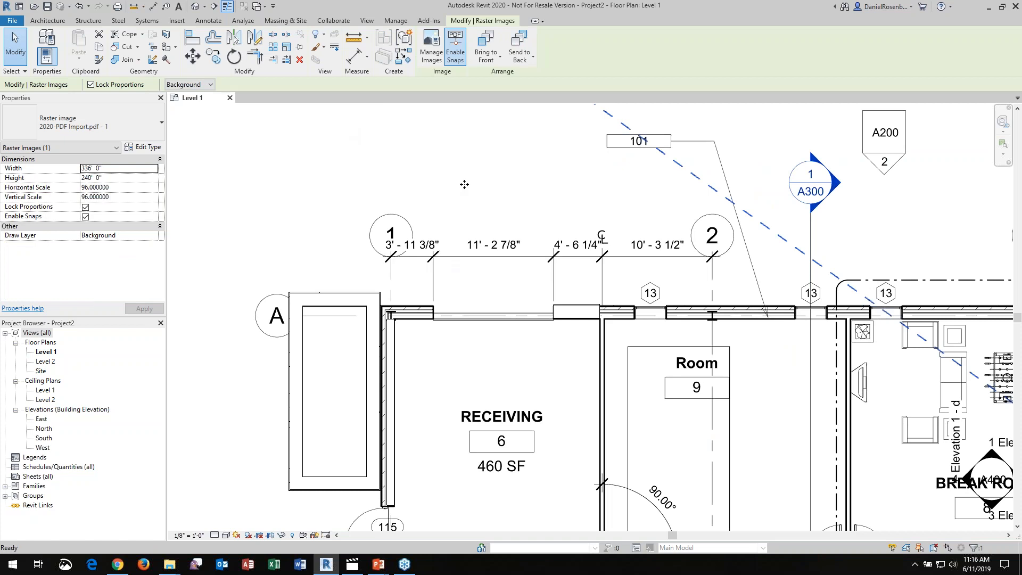
pyautogui.press('Escape')
pyautogui.press('d')
pyautogui.press('i')
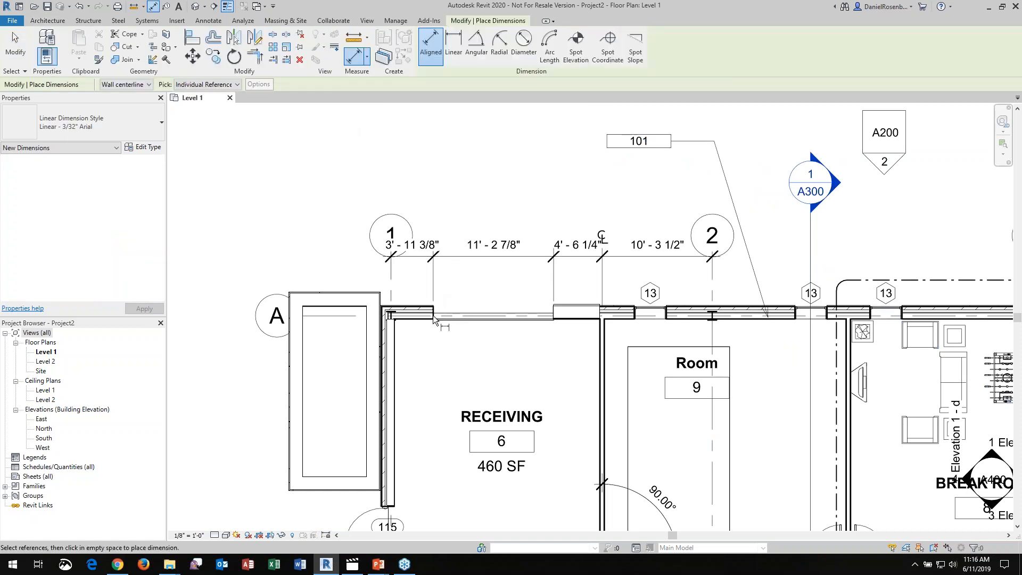
pyautogui.press('Escape')
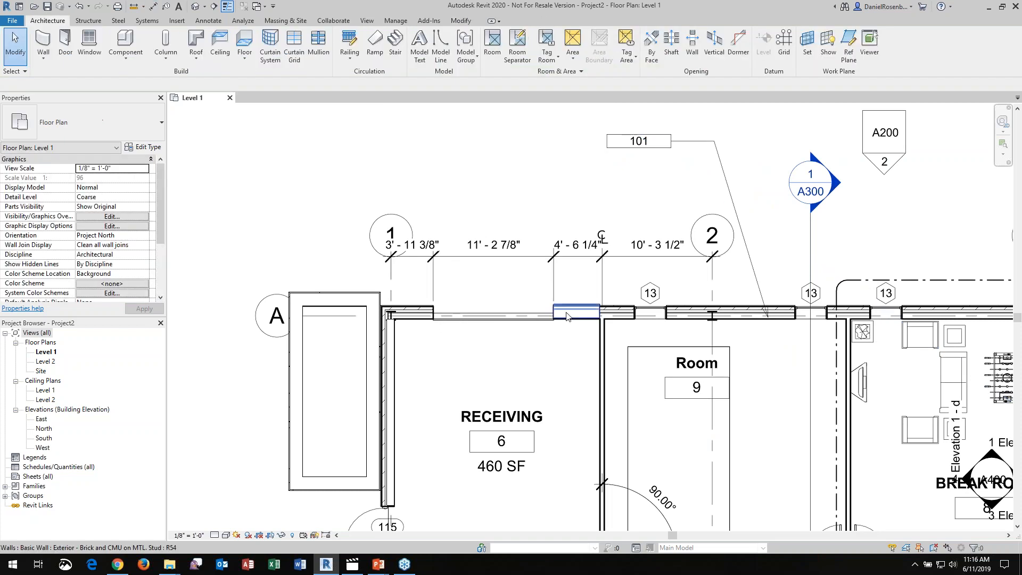
# Measure the short brick and CMU wall along Receiving's upper edge with an aligned dimension between its ends, without placing the dimension
pyautogui.click(563, 318)
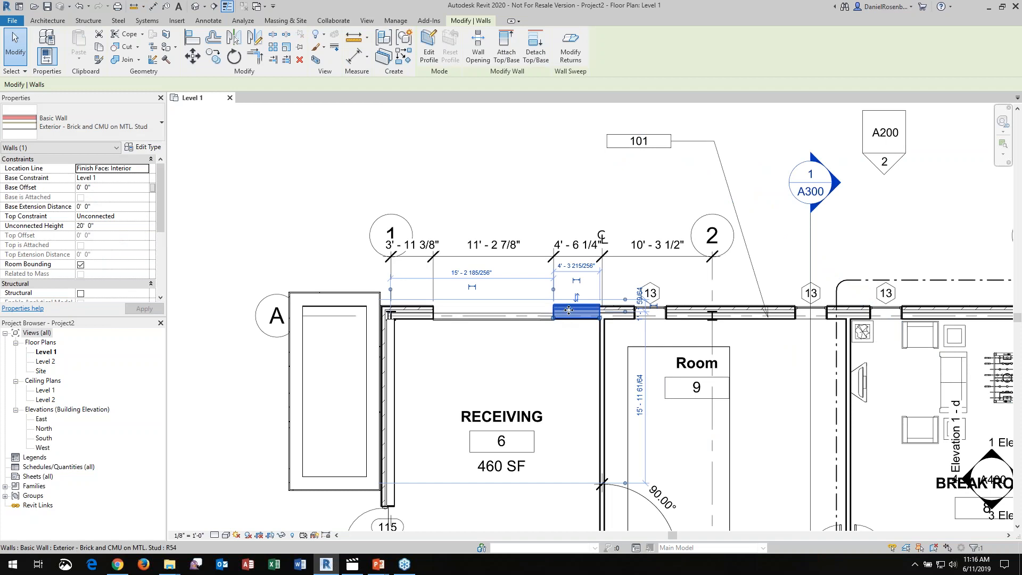
pyautogui.press('Escape')
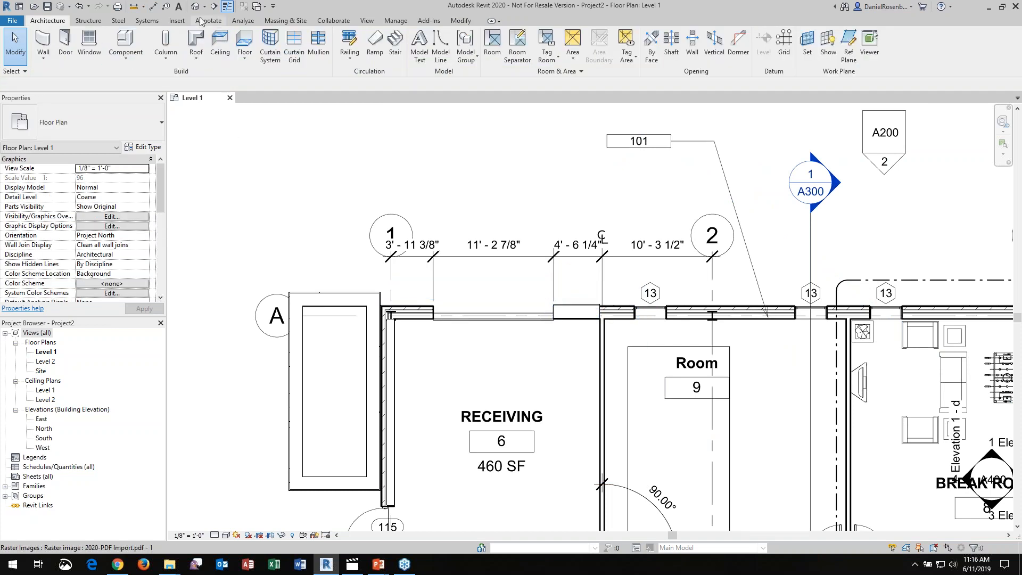
pyautogui.scroll(1, 580, 322)
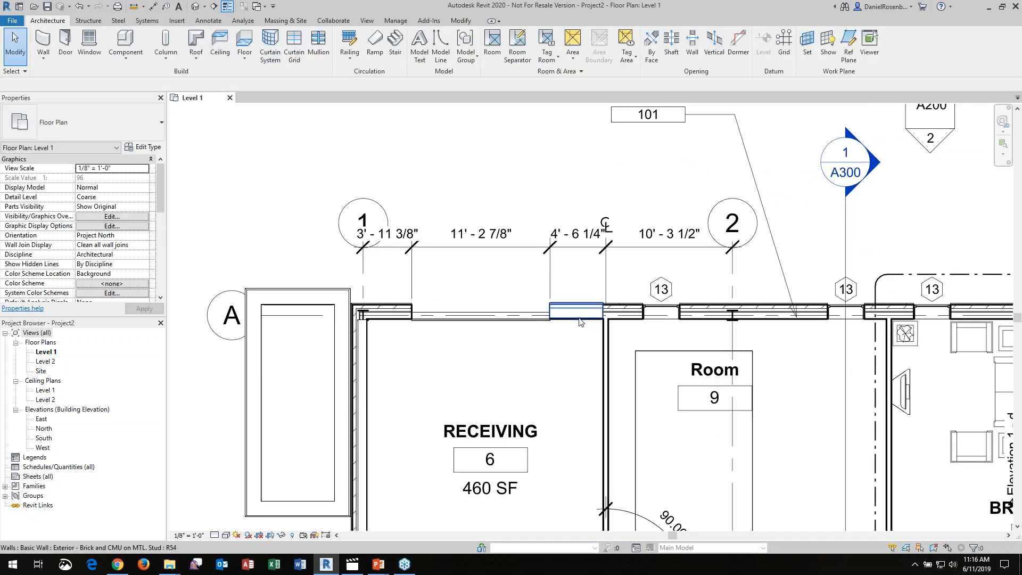
pyautogui.scroll(1, 580, 322)
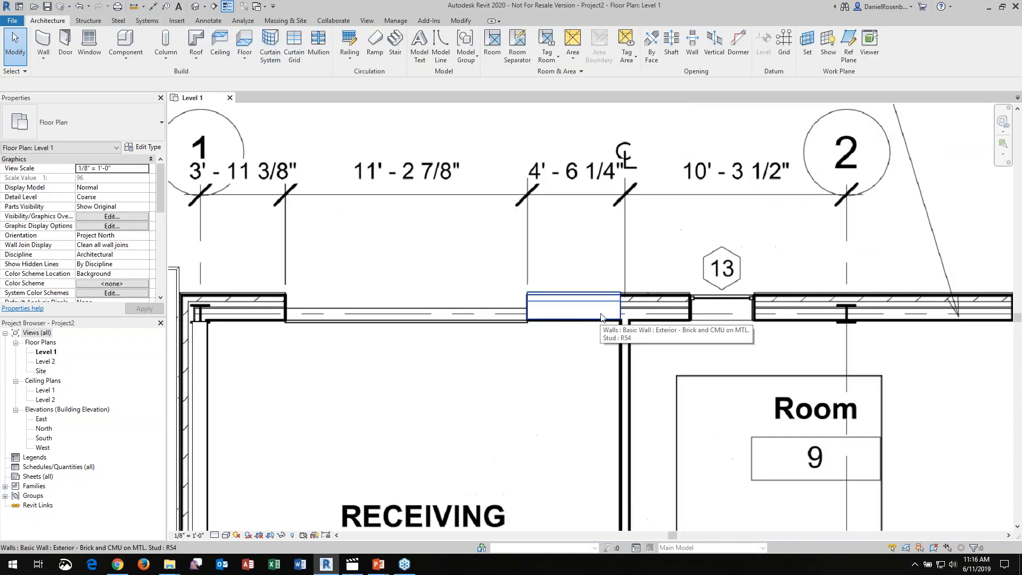
pyautogui.click(590, 258)
pyautogui.press('d')
pyautogui.press('i')
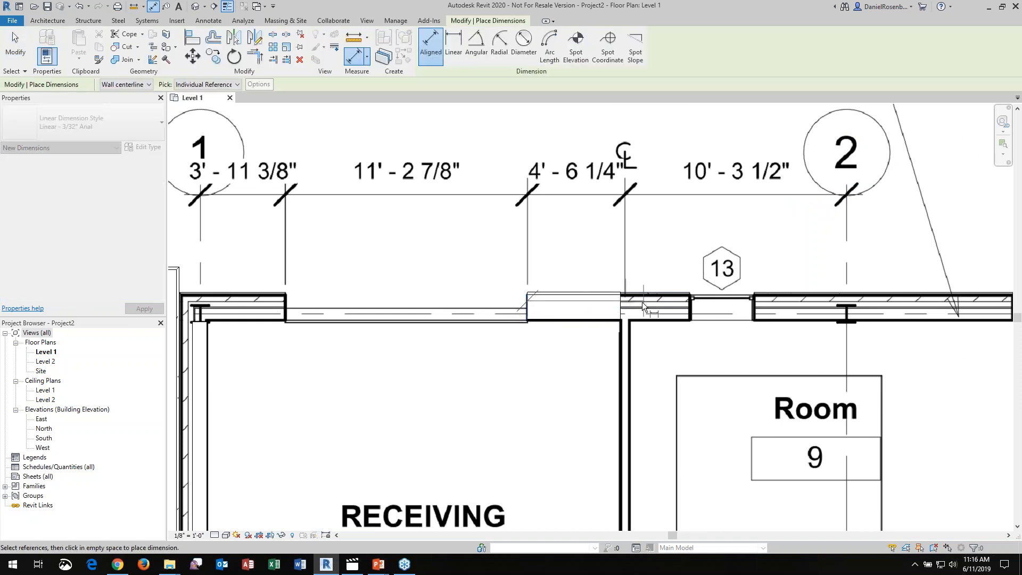
pyautogui.click(620, 308)
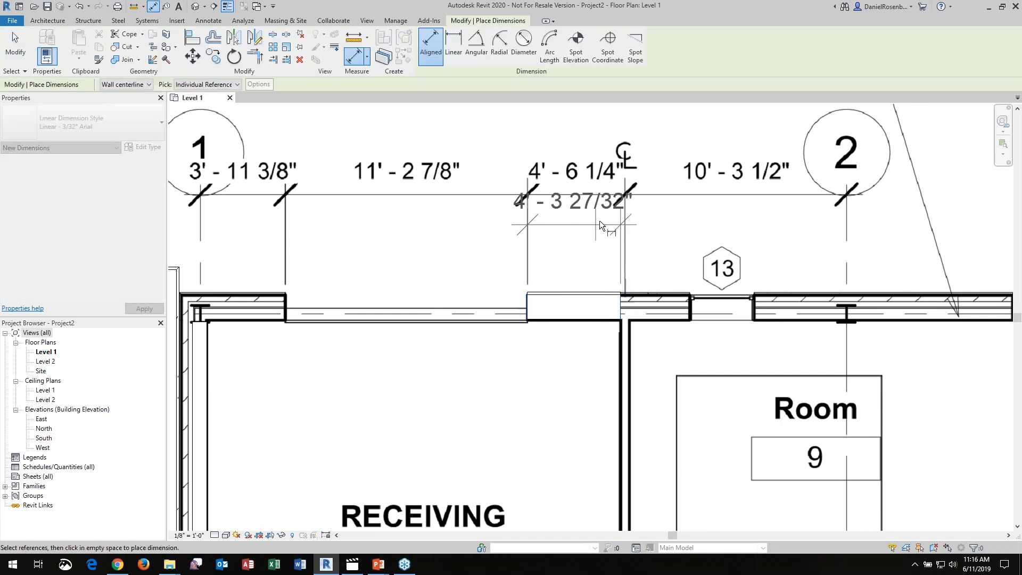
pyautogui.press('Escape')
pyautogui.press('Escape')
# Review the whole First Floor Plan sheet and check the scale and snap properties of its PDF image
pyautogui.scroll(-5, 522, 156)
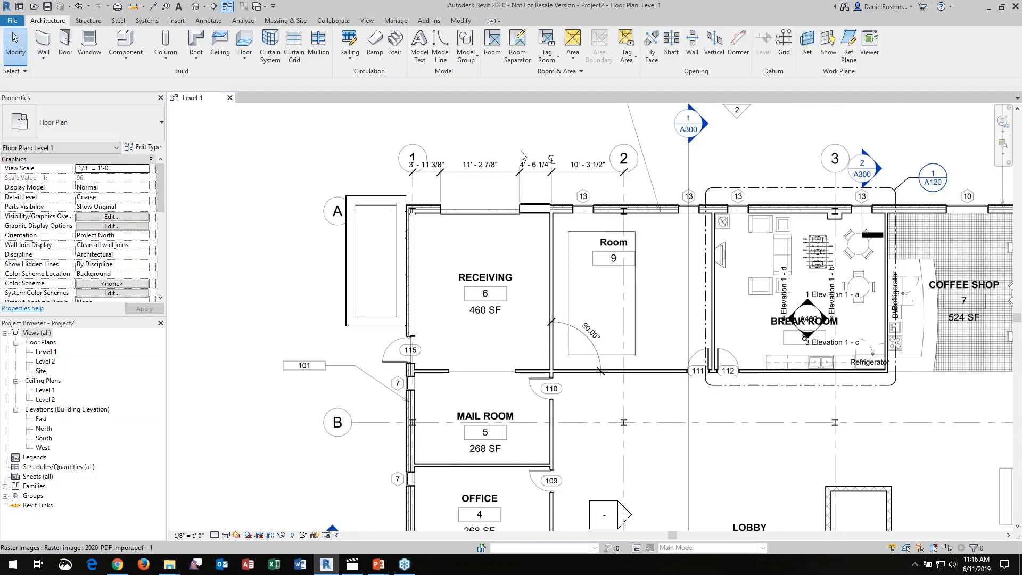
pyautogui.scroll(-2, 514, 122)
pyautogui.scroll(-3, 378, 208)
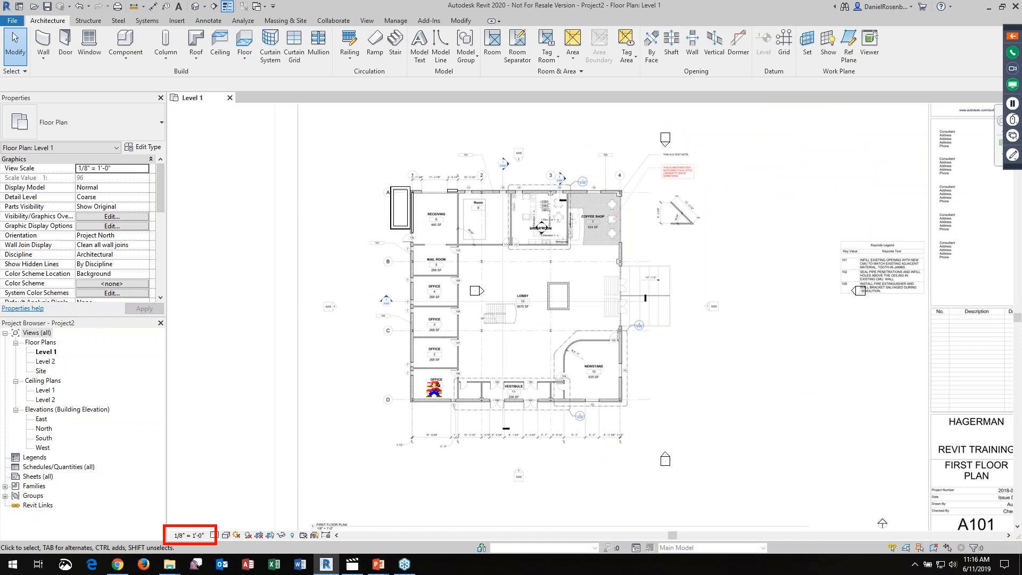
pyautogui.click(457, 235)
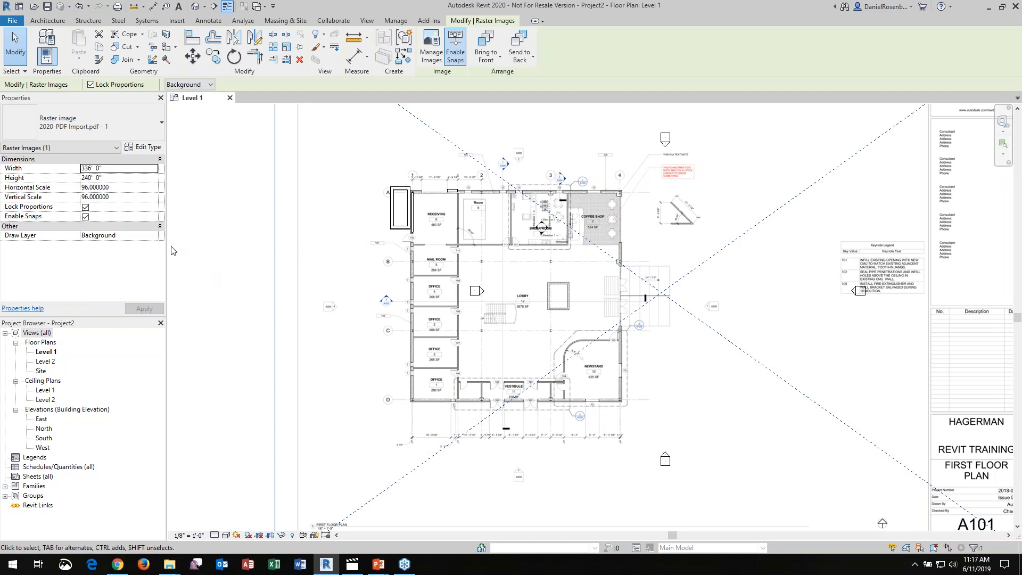
pyautogui.click(230, 227)
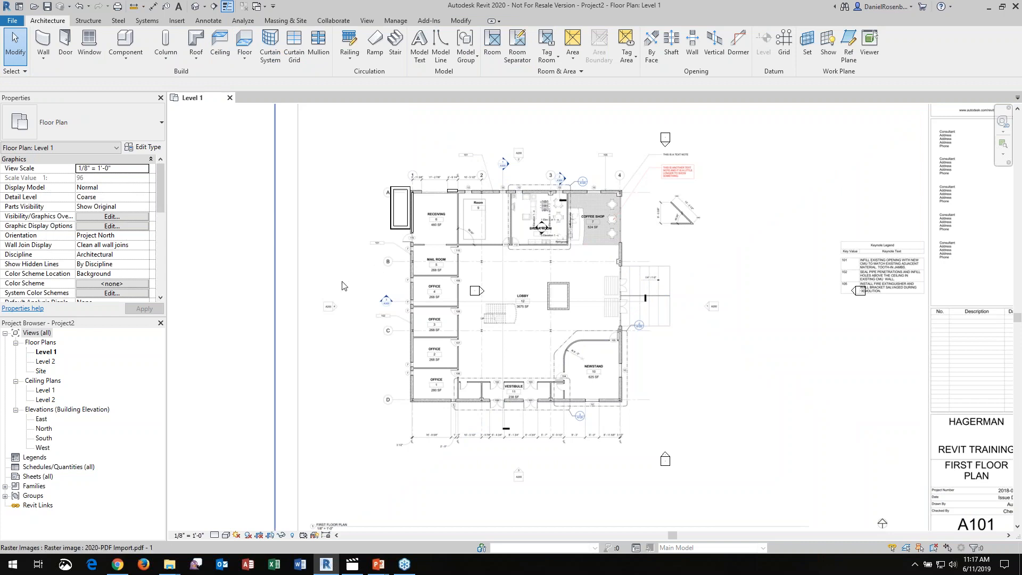
# Start a second PDF import from the file 2020-PDF Import.pdf in the Webcast folder
pyautogui.scroll(-3, 301, 289)
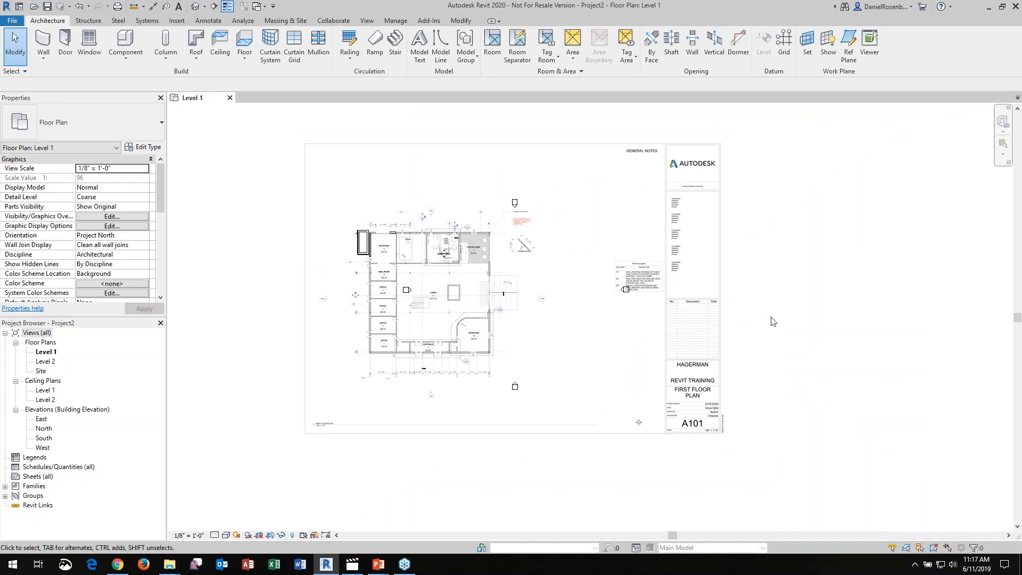
pyautogui.scroll(-2, 291, 229)
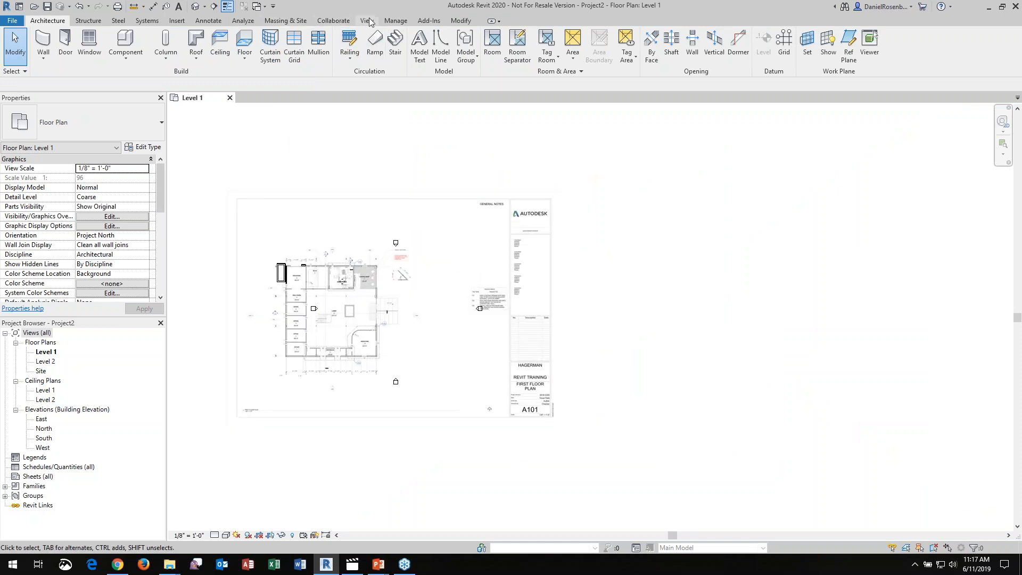
pyautogui.click(177, 21)
pyautogui.click(366, 44)
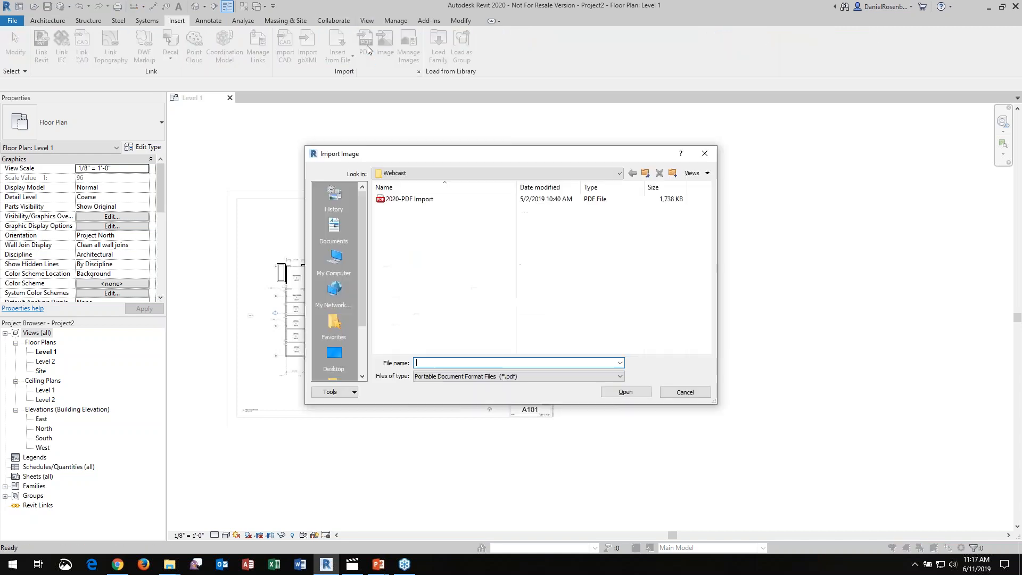
pyautogui.click(421, 199)
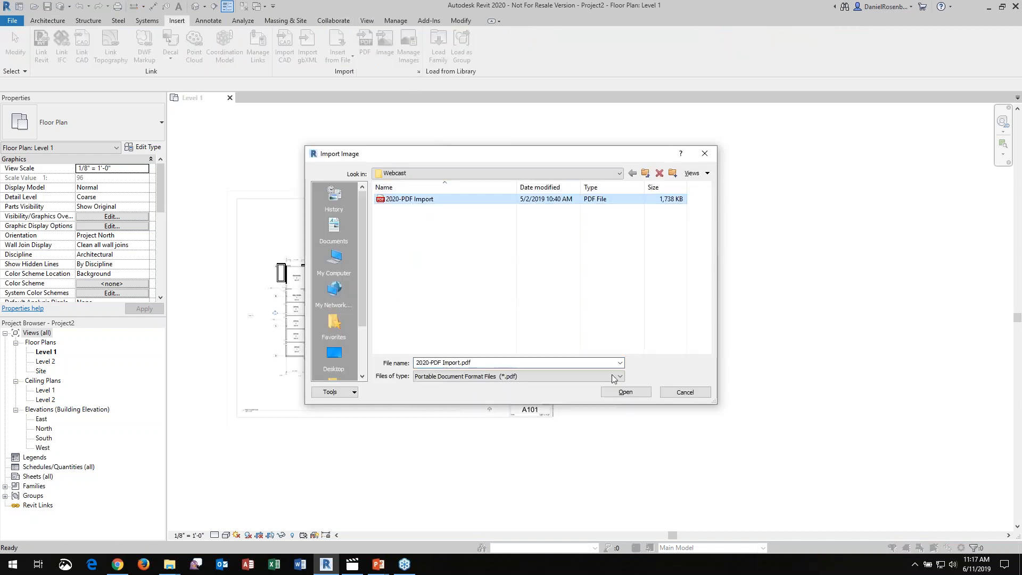
pyautogui.click(626, 393)
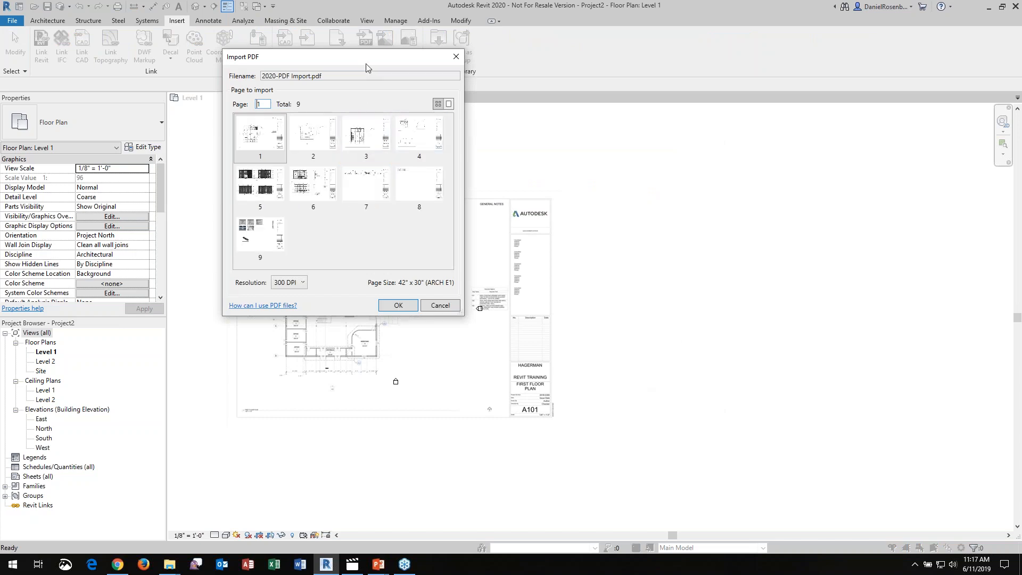
# Browse the page previews, import page 4 at 300 DPI and place it to the right of sheet A101
pyautogui.moveTo(369, 67); pyautogui.dragTo(471, 71)
pyautogui.click(413, 139)
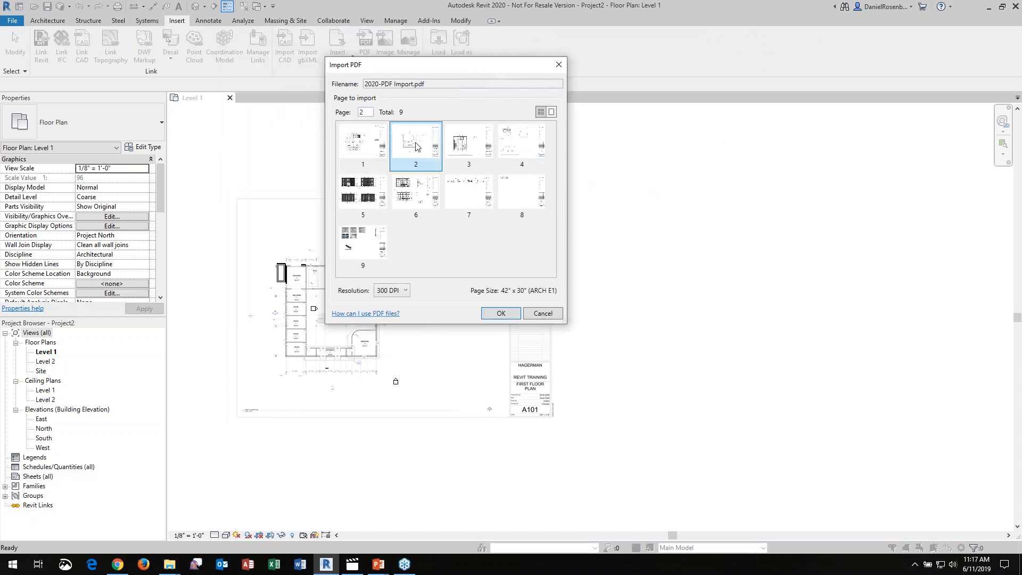
pyautogui.click(553, 111)
pyautogui.moveTo(553, 157); pyautogui.dragTo(544, 199)
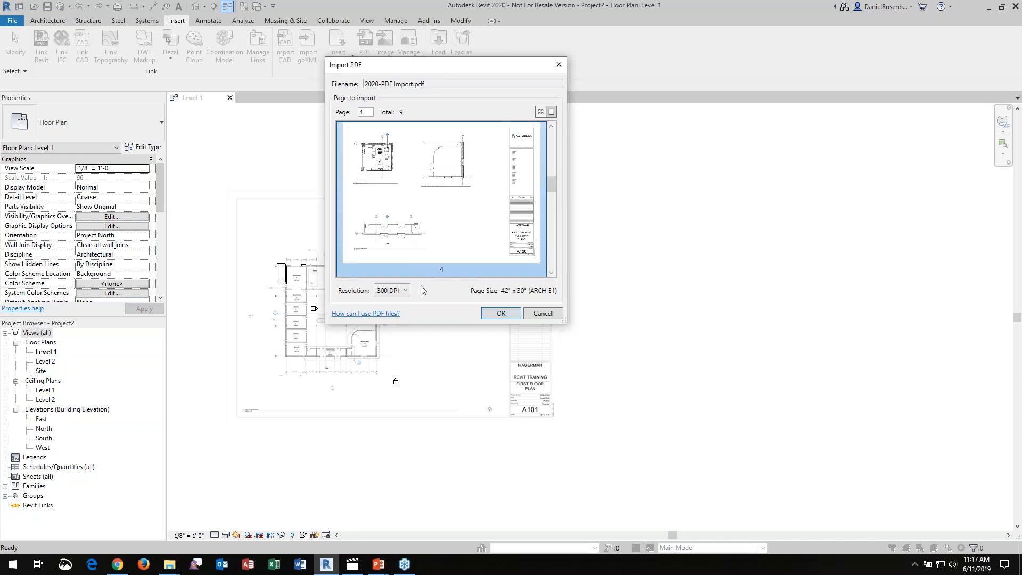
pyautogui.click(510, 315)
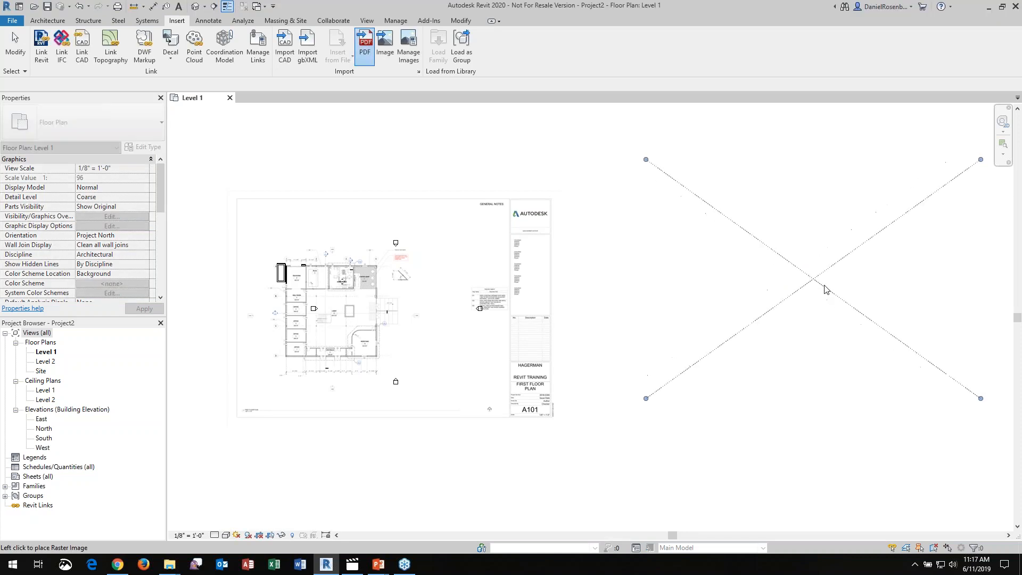
pyautogui.click(837, 291)
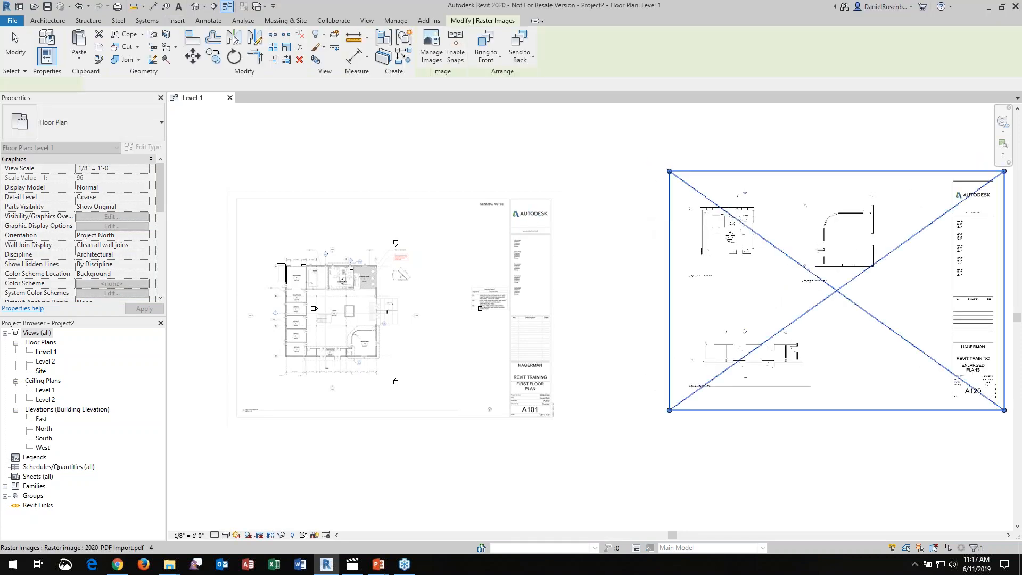
pyautogui.press('Escape')
# Set the horizontal scale of the Enlarged Plans image to 48 with its proportions locked
pyautogui.scroll(-3, 864, 265)
pyautogui.moveTo(865, 265); pyautogui.dragTo(756, 250, button='middle')
pyautogui.scroll(5, 765, 255)
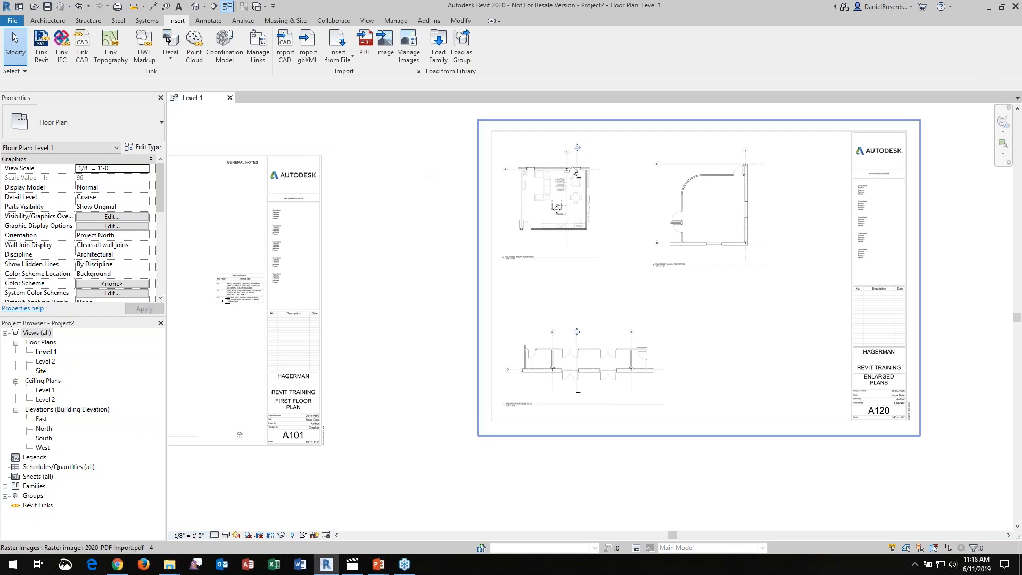
pyautogui.click(588, 184)
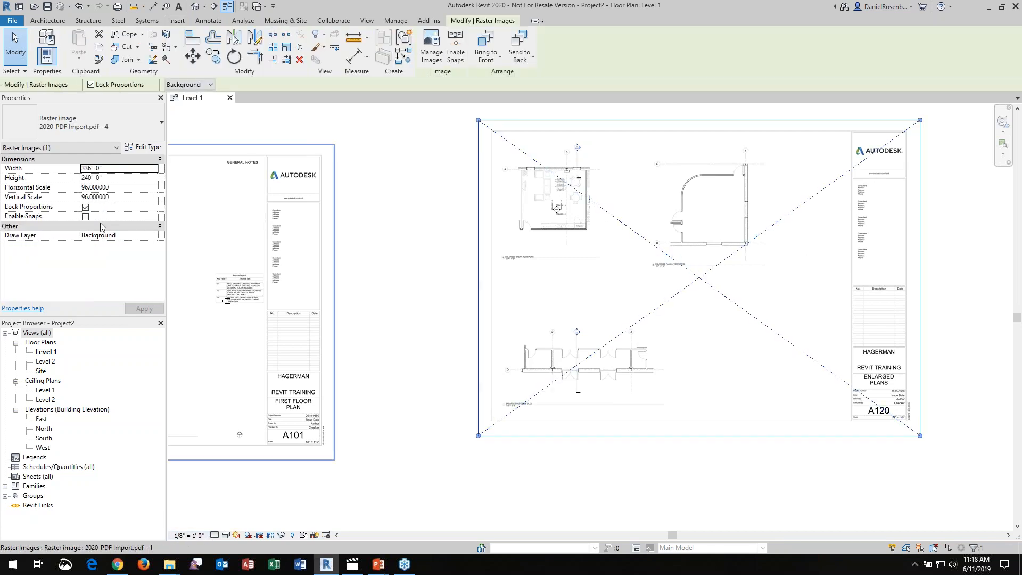
pyautogui.click(124, 187)
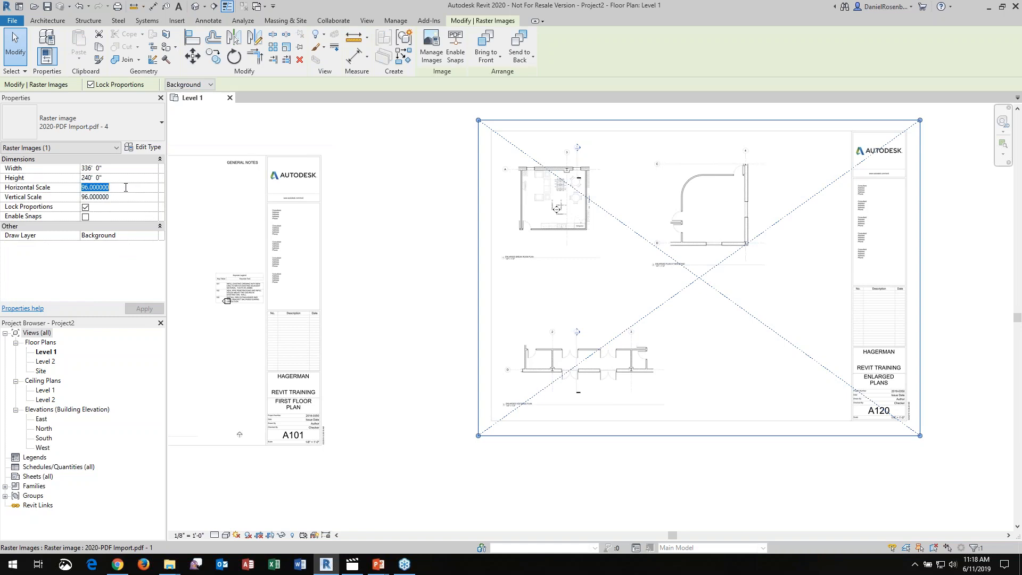
pyautogui.click(86, 207)
pyautogui.hotkey('ctrl', 'c')
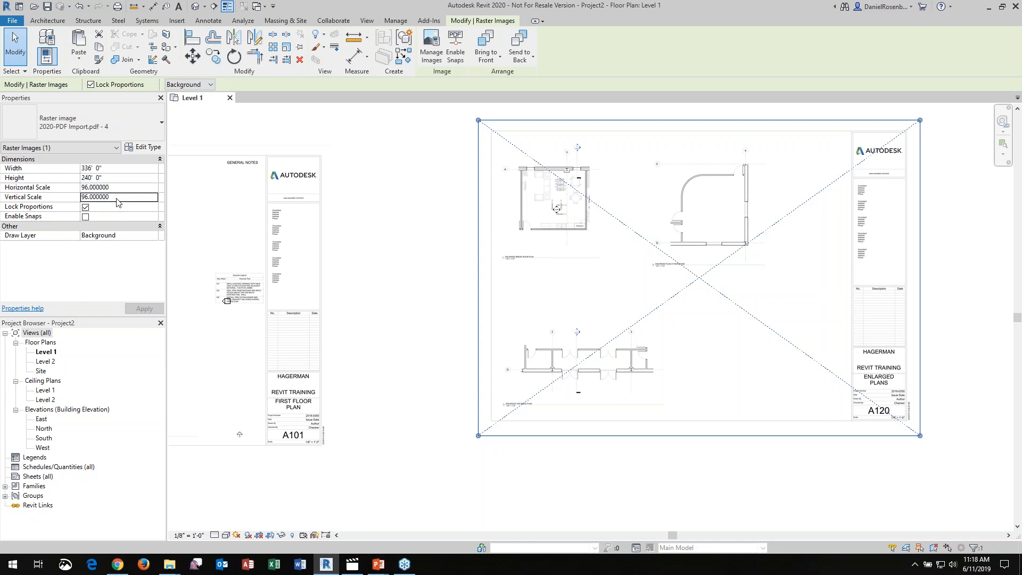
pyautogui.write('48')
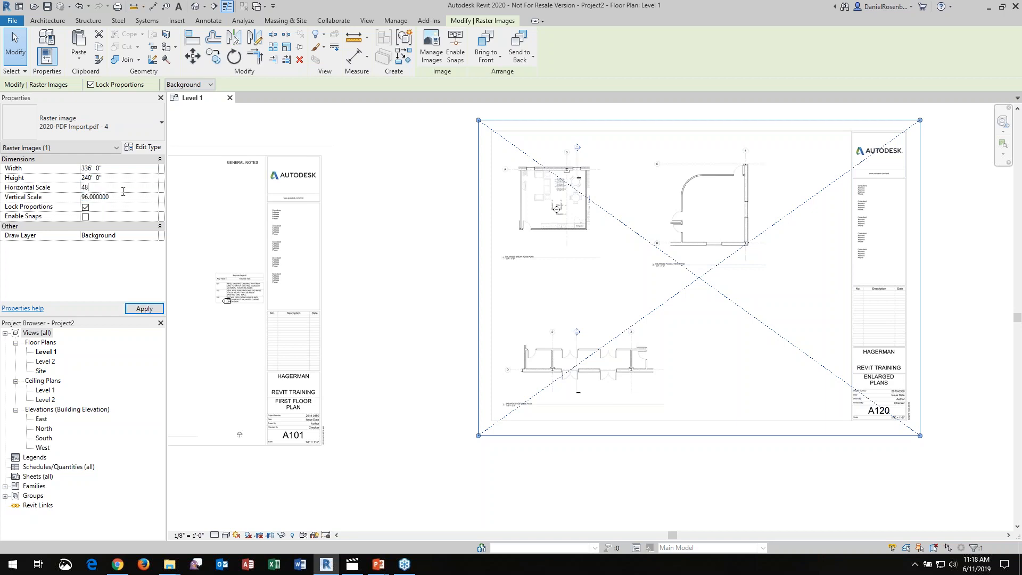
pyautogui.press('Tab')
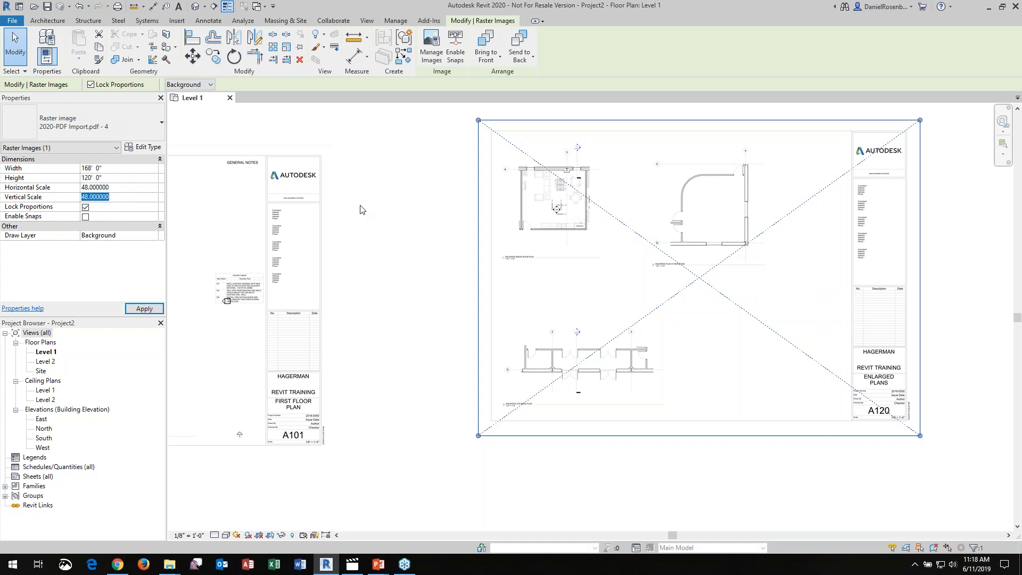
pyautogui.click(490, 214)
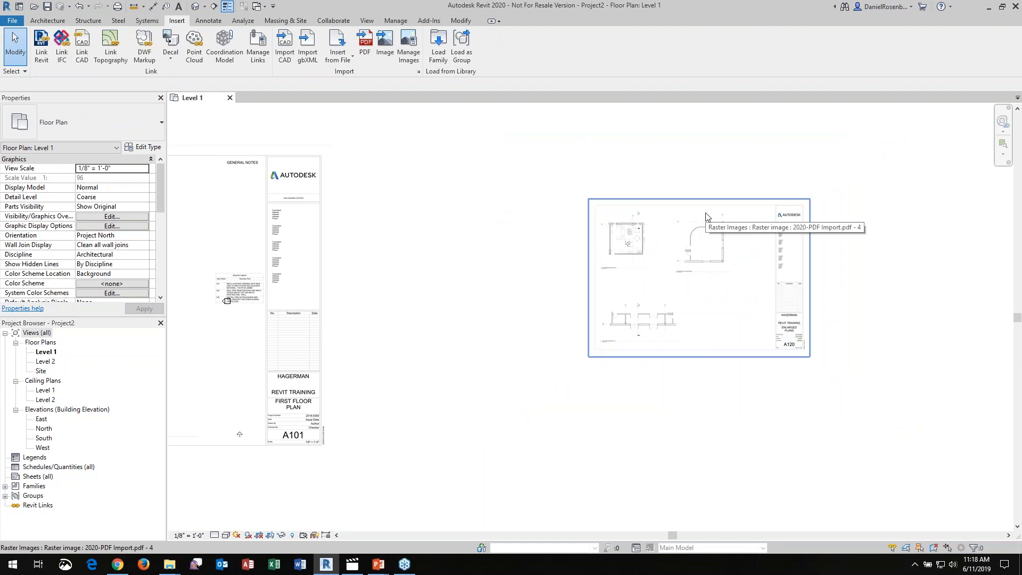
# Examine the rescaled sheet A120, its break room, newsstand and vestibule plans, and compare its size with sheet A101
pyautogui.scroll(-1, 706, 217)
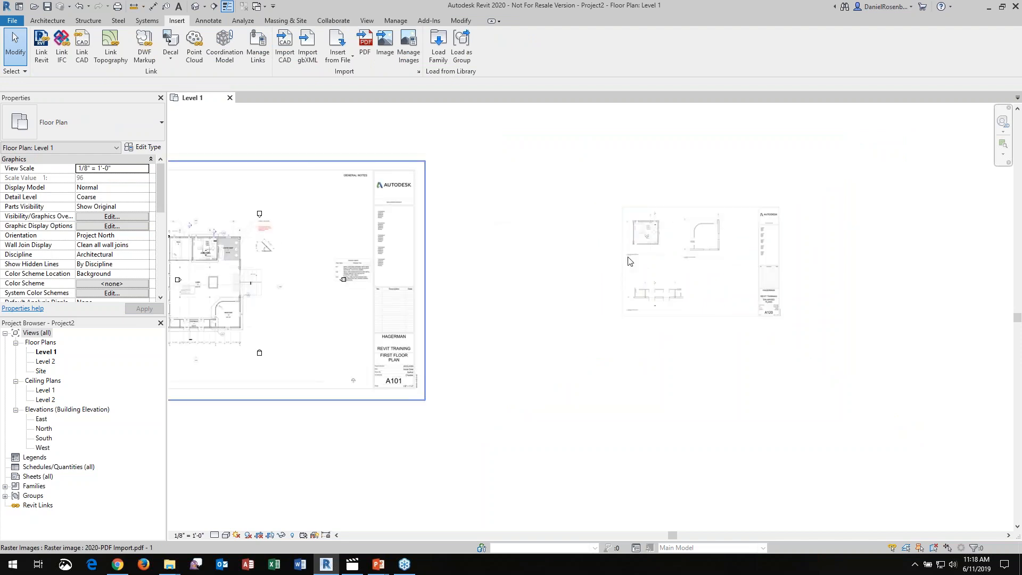
pyautogui.scroll(3, 687, 237)
pyautogui.click(579, 222)
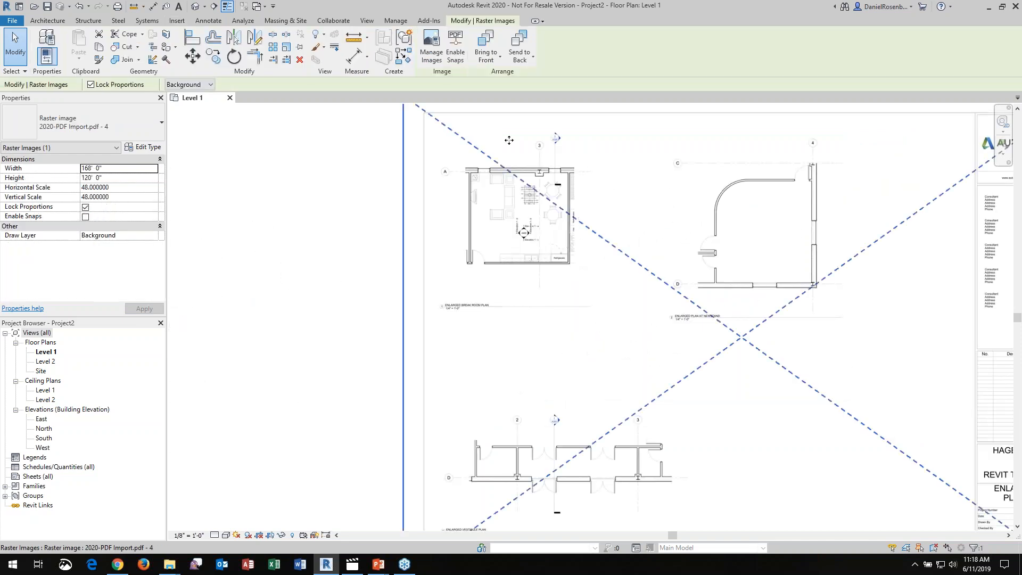
pyautogui.click(385, 193)
pyautogui.scroll(-1, 597, 194)
pyautogui.scroll(3, 560, 188)
pyautogui.scroll(3, 469, 184)
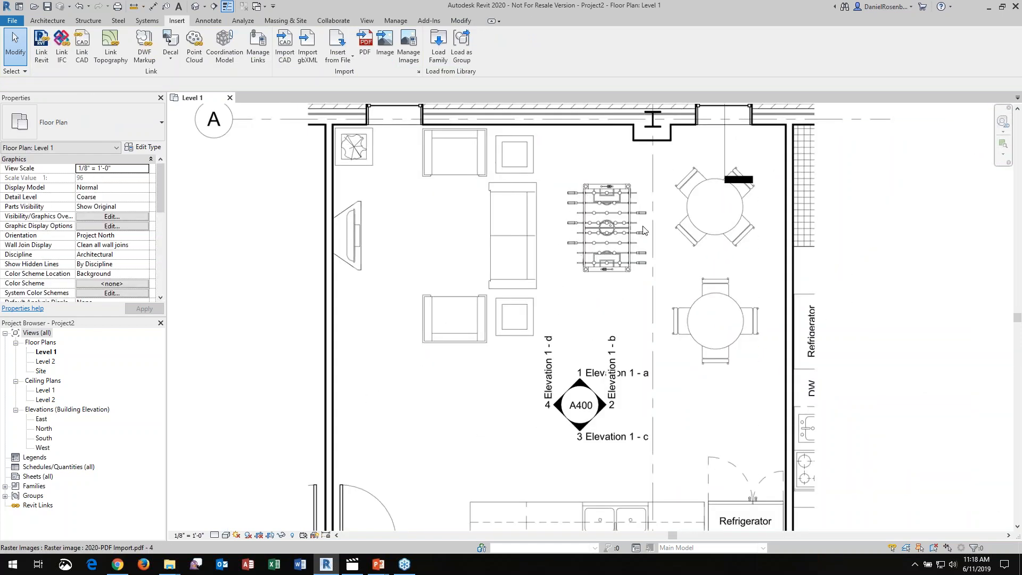
pyautogui.scroll(-6, 569, 163)
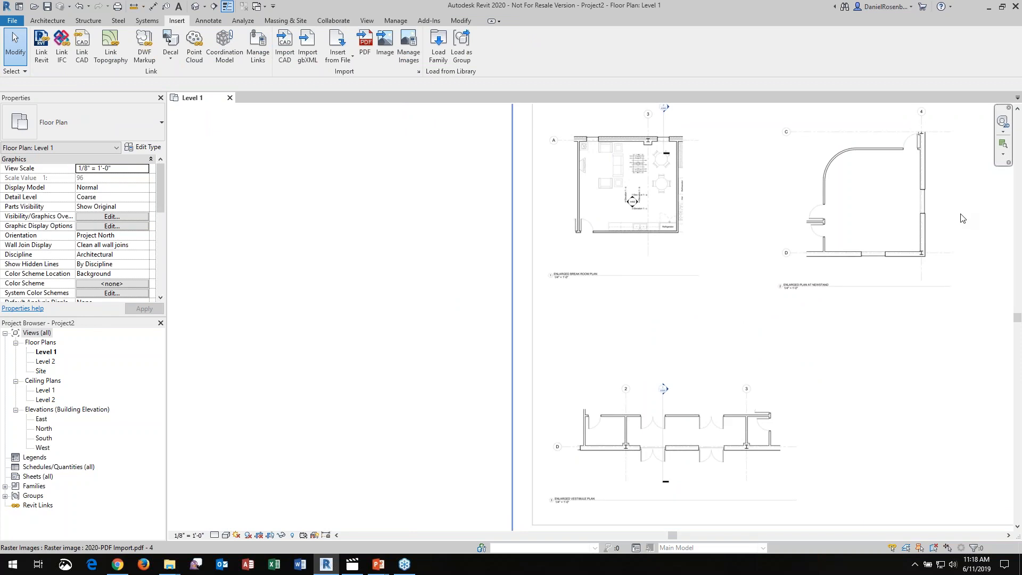
pyautogui.scroll(-3, 691, 243)
pyautogui.scroll(-2, 667, 242)
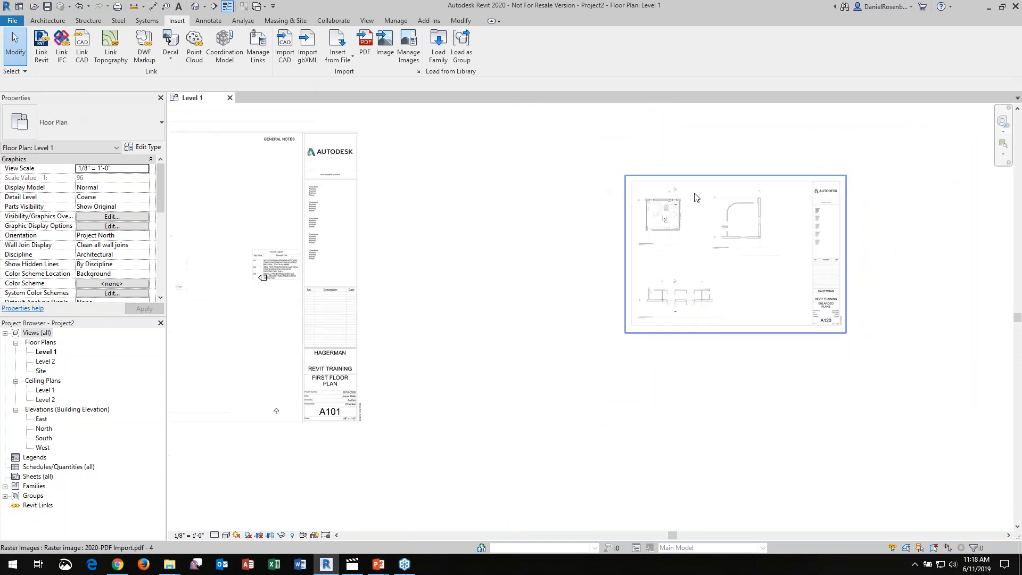
pyautogui.scroll(-2, 691, 195)
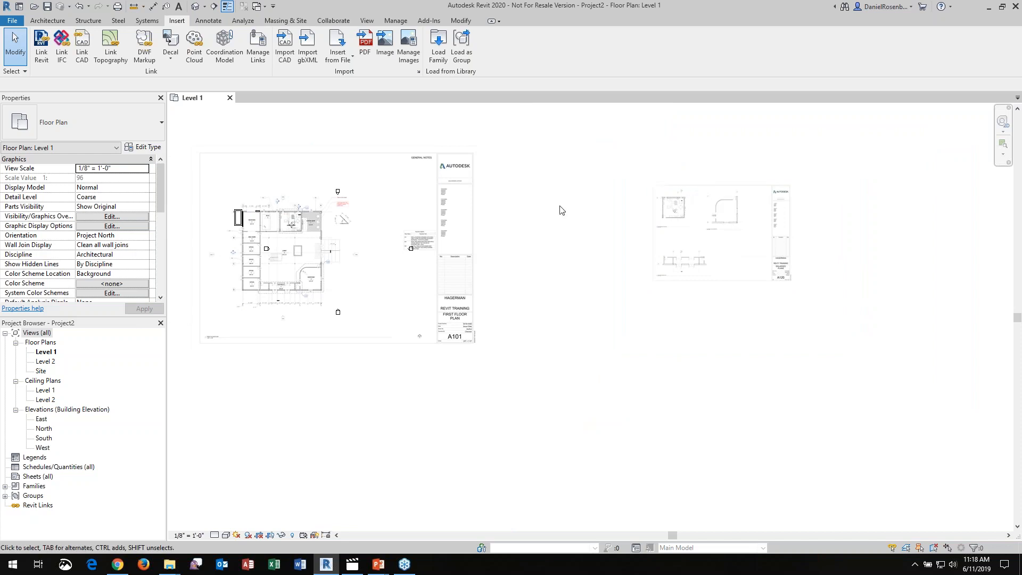
pyautogui.scroll(-2, 617, 191)
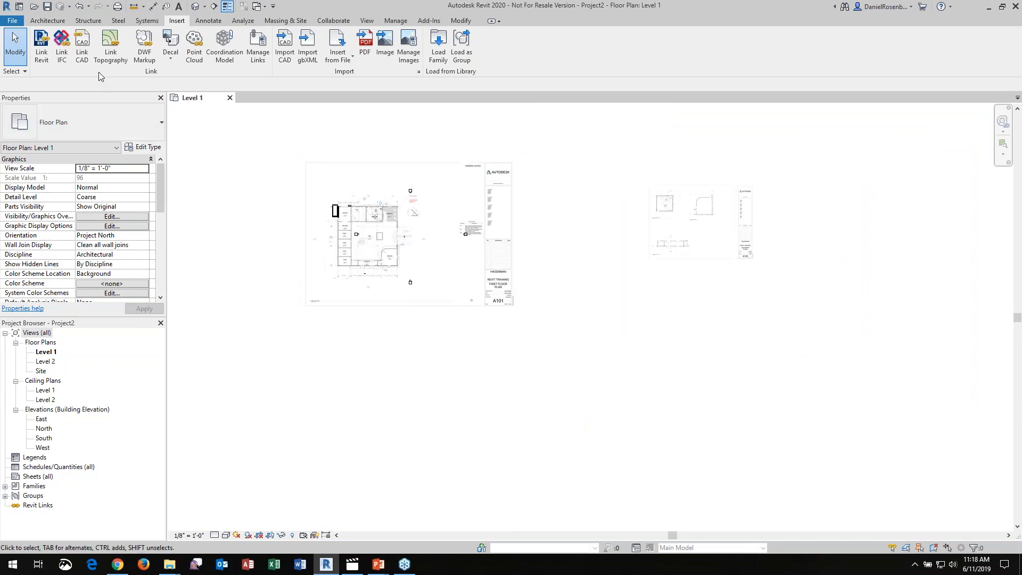
# Undo all commands back through the first Import Picture, removing the imported sheets and traced walls
pyautogui.click(88, 7)
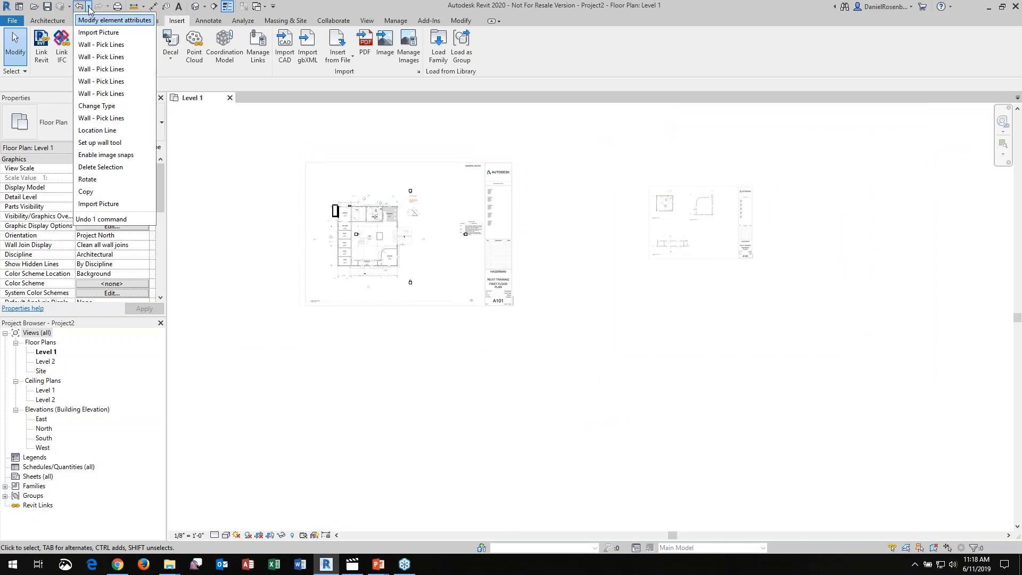
pyautogui.click(115, 205)
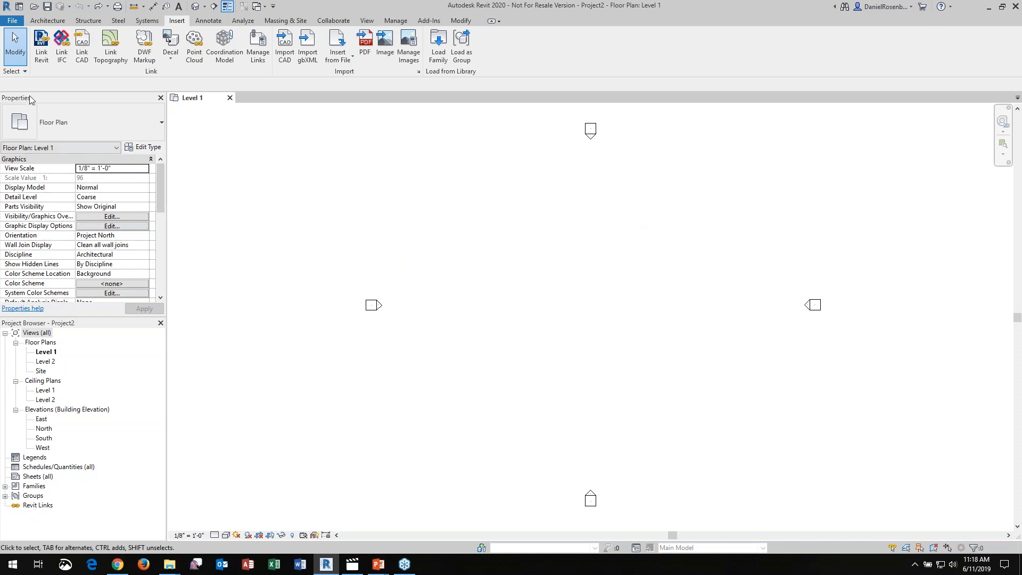
# Set up a new wall of type Curtain Wall Storefront with an unconnected height of 90'
pyautogui.click(48, 22)
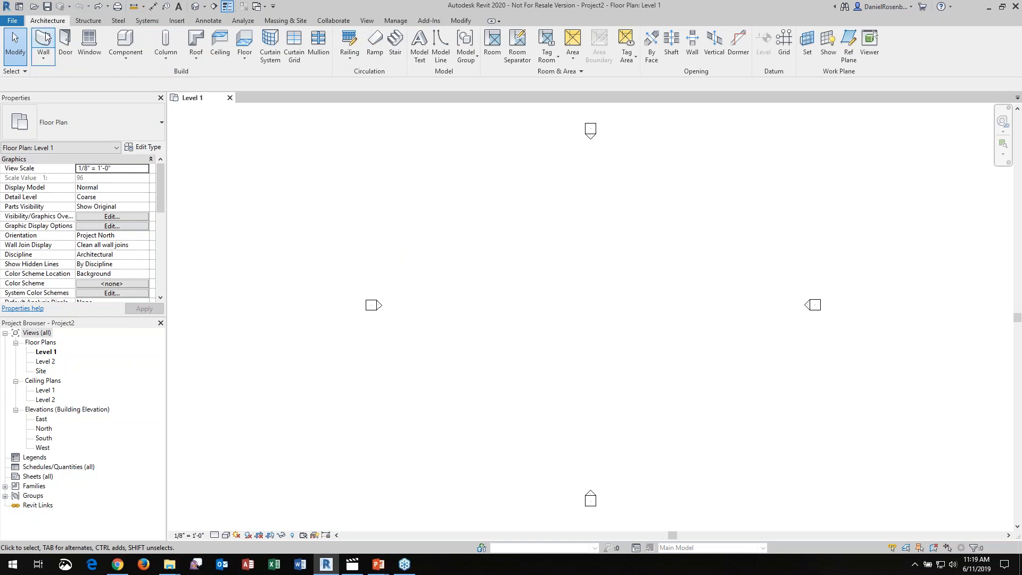
pyautogui.click(45, 42)
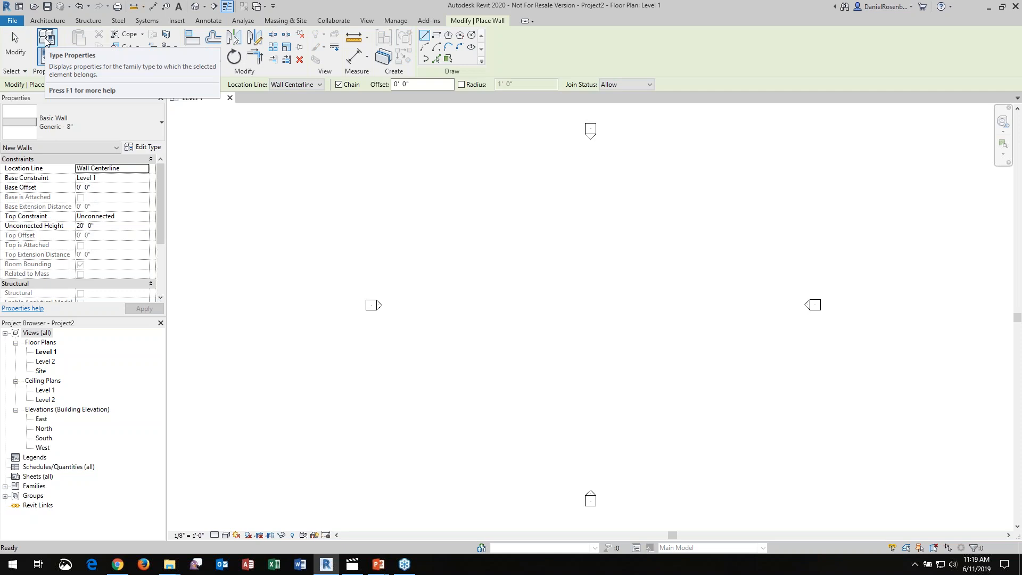
pyautogui.click(150, 119)
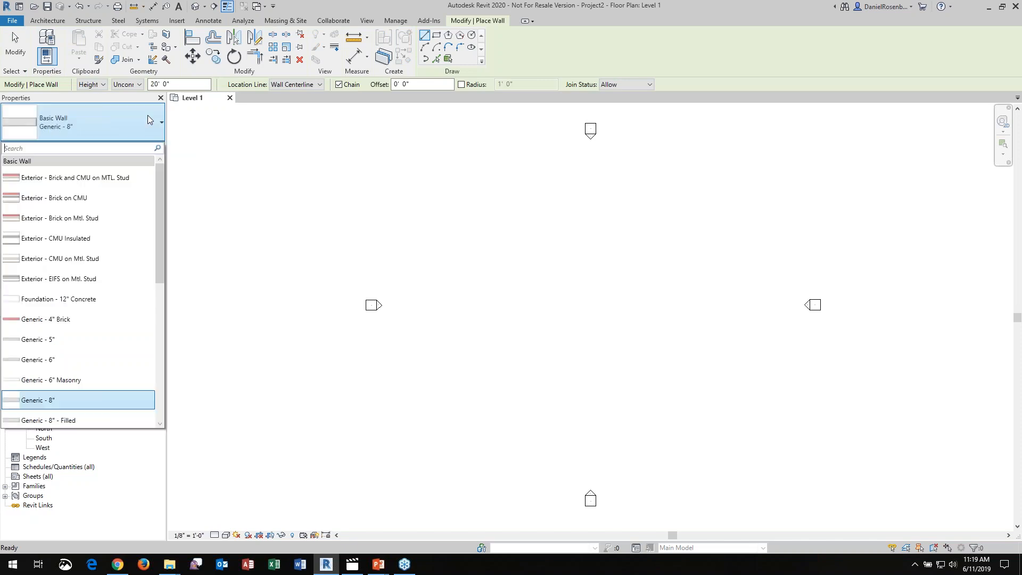
pyautogui.moveTo(160, 180); pyautogui.dragTo(162, 321)
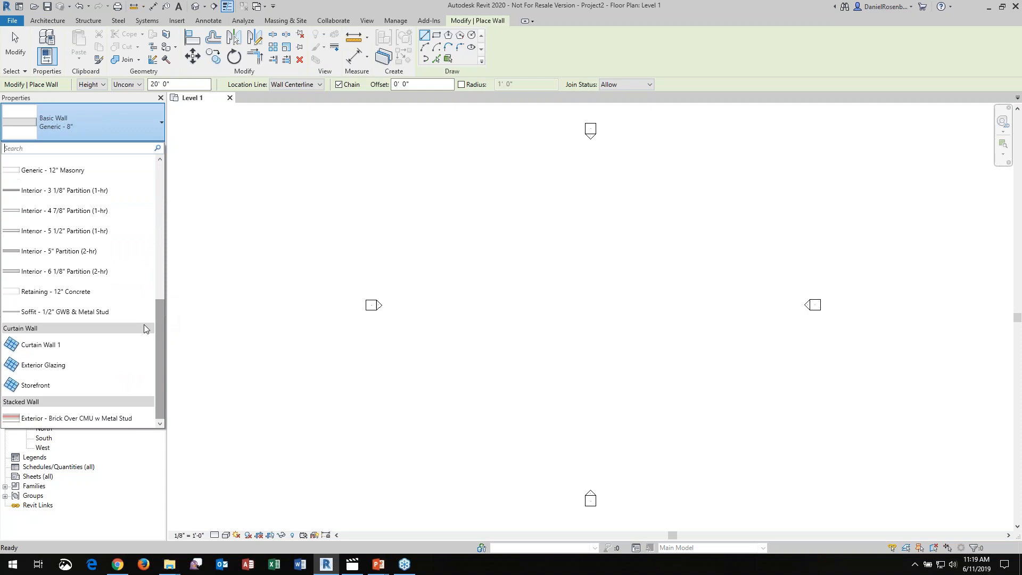
pyautogui.click(54, 385)
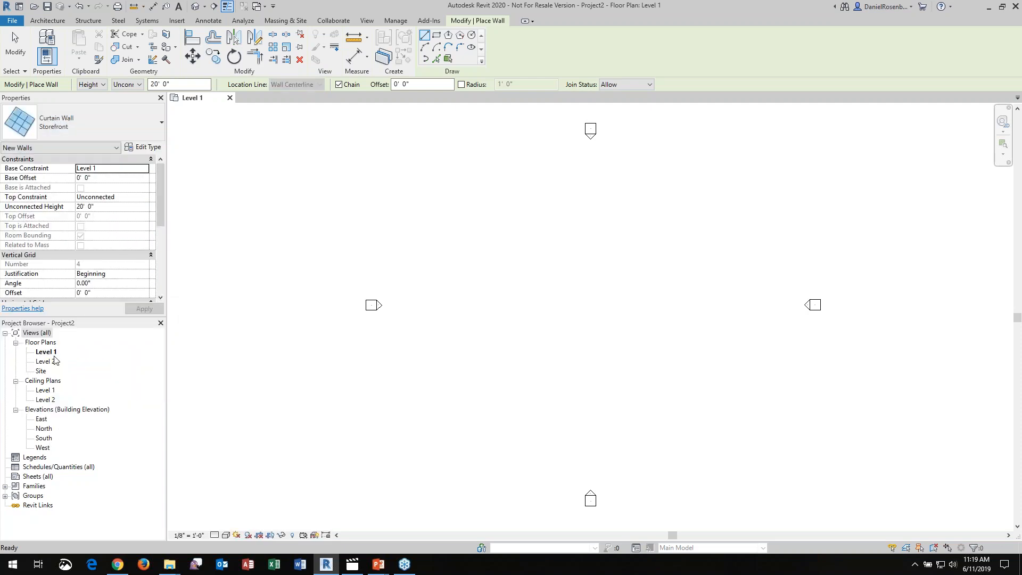
pyautogui.moveTo(175, 85); pyautogui.dragTo(120, 88)
pyautogui.write('90')
pyautogui.press('Return')
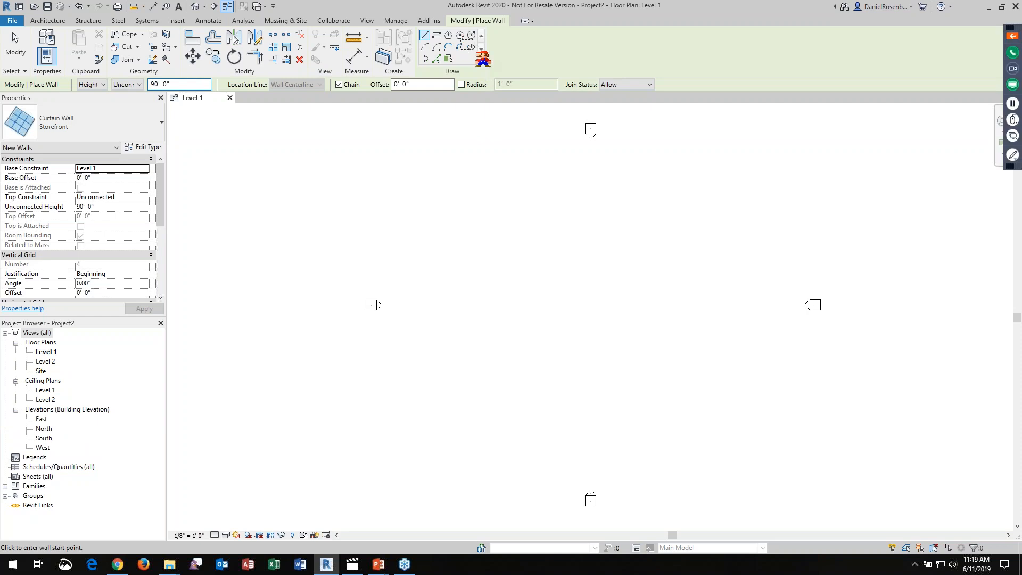
# Draw a diagonal full-ellipse Storefront wall centred between the elevation markers, with semi-axes about 60' and 28'
pyautogui.click(471, 46)
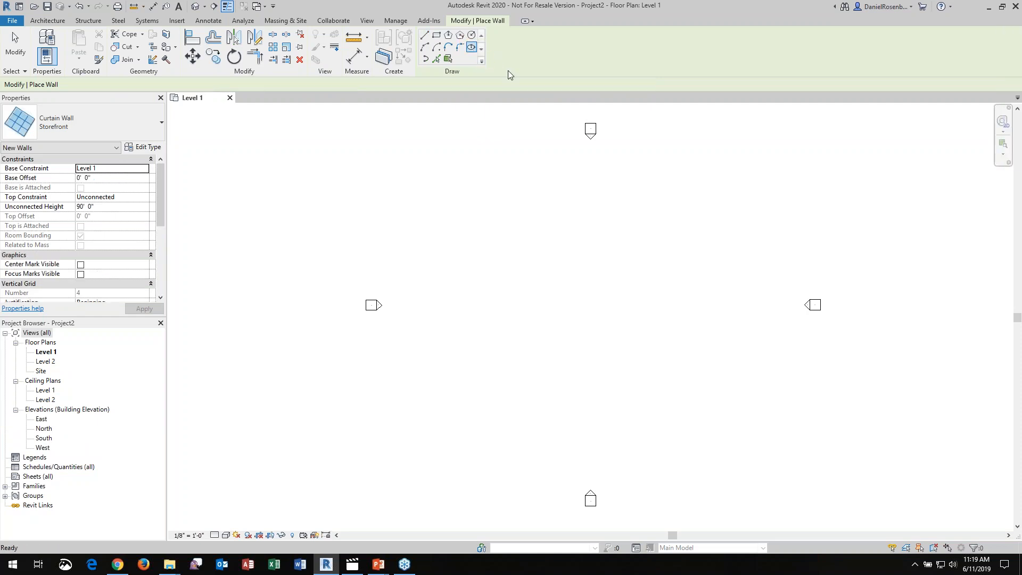
pyautogui.click(589, 299)
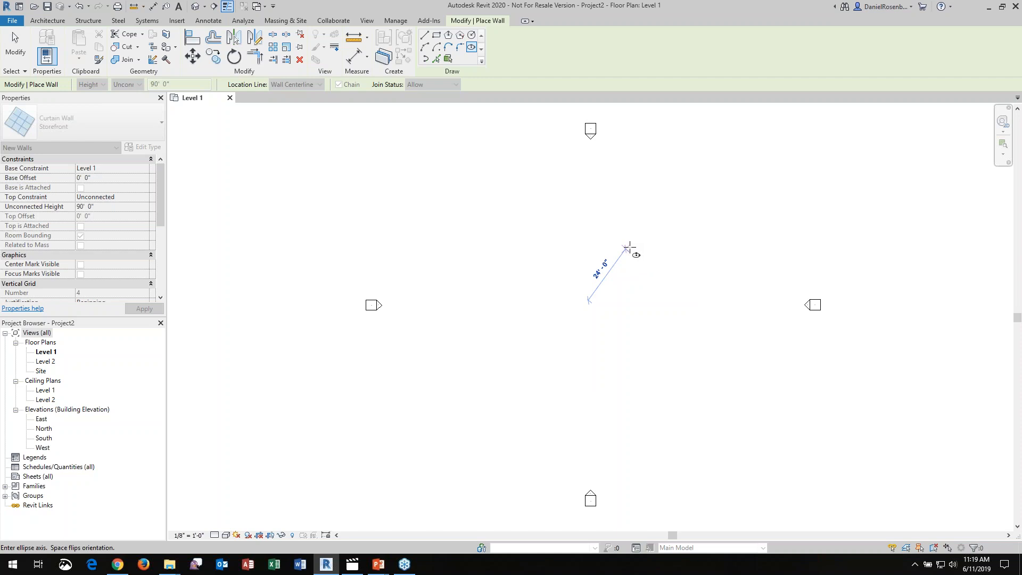
pyautogui.click(632, 242)
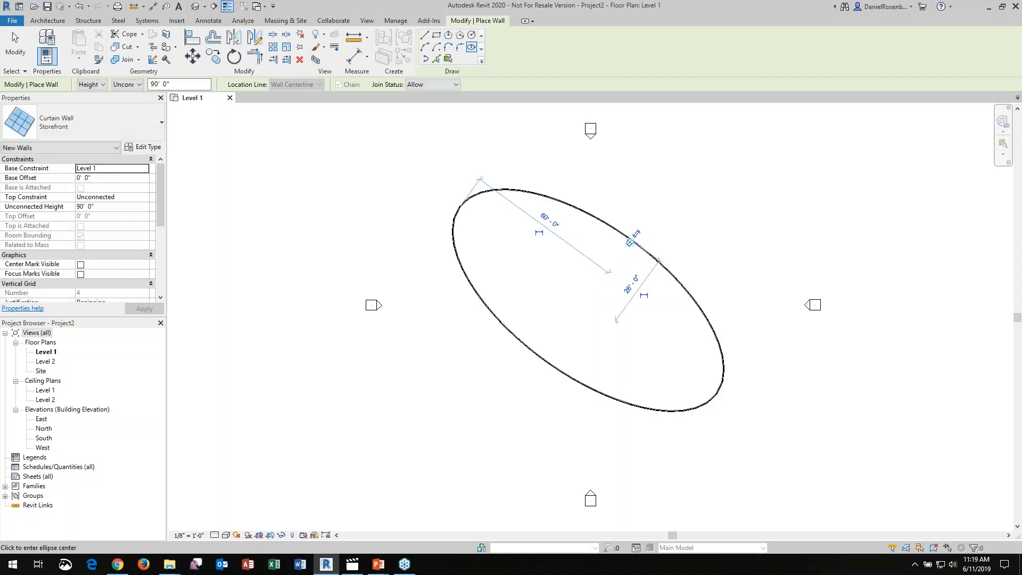
pyautogui.press('Escape')
pyautogui.press('Escape')
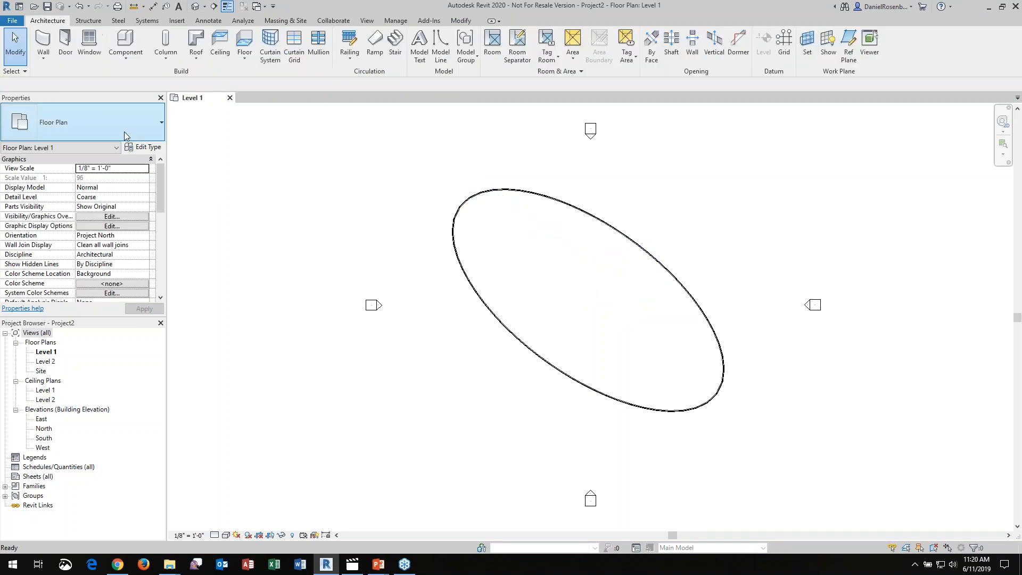
# Draw an upright elliptical Generic - 12" wall inside the northwest part of the curtain wall, with semi-axes about 16' and 8'
pyautogui.click(137, 120)
pyautogui.click(46, 53)
pyautogui.click(122, 123)
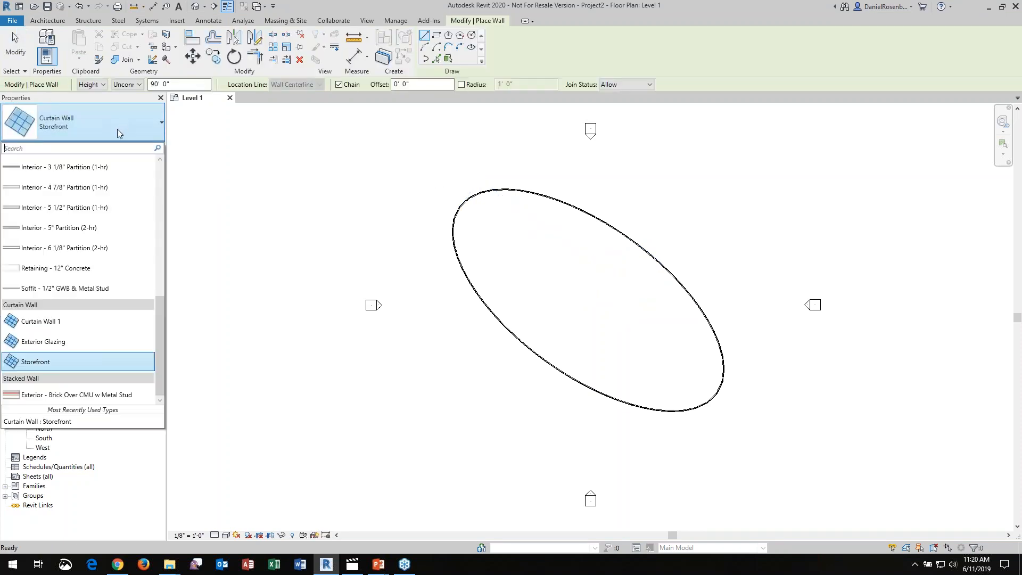
pyautogui.moveTo(157, 336); pyautogui.dragTo(130, 258)
pyautogui.click(48, 329)
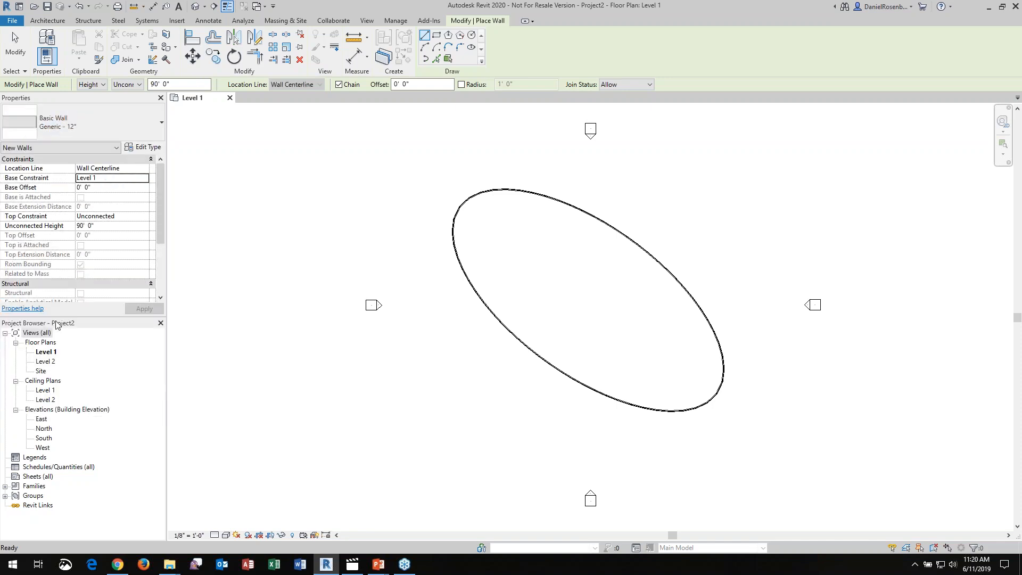
pyautogui.click(472, 46)
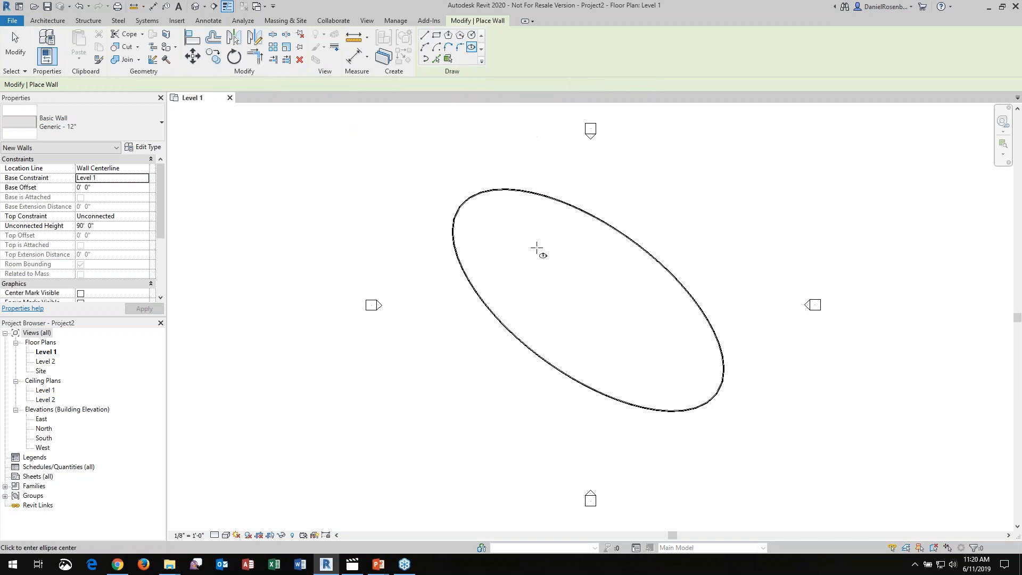
pyautogui.click(528, 257)
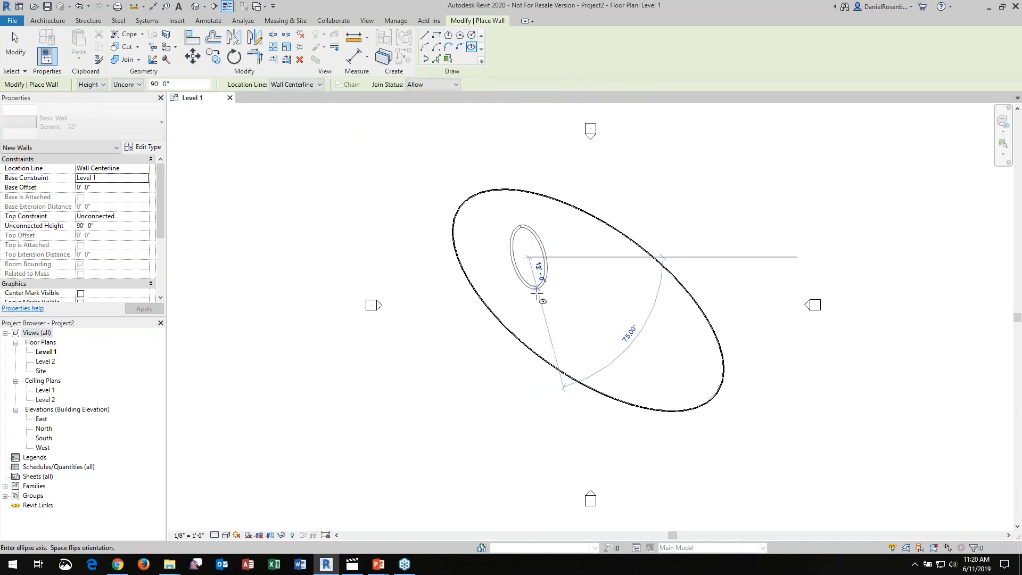
pyautogui.click(529, 300)
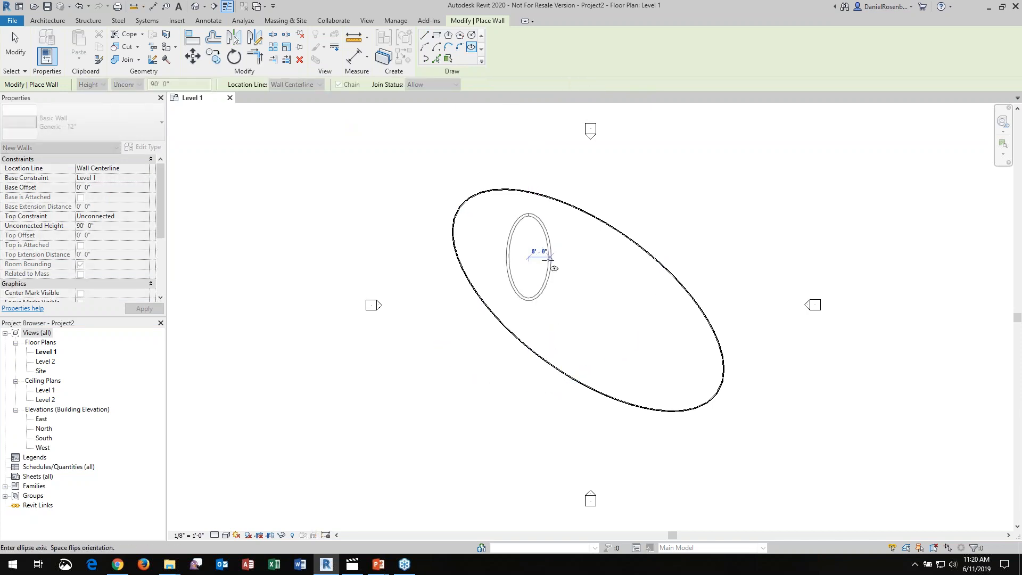
pyautogui.click(549, 260)
# Add a second upright elliptical Generic - 12" wall inside the southeast part of the curtain wall, with semi-axes about 16' and 8'
pyautogui.click(643, 339)
pyautogui.click(643, 382)
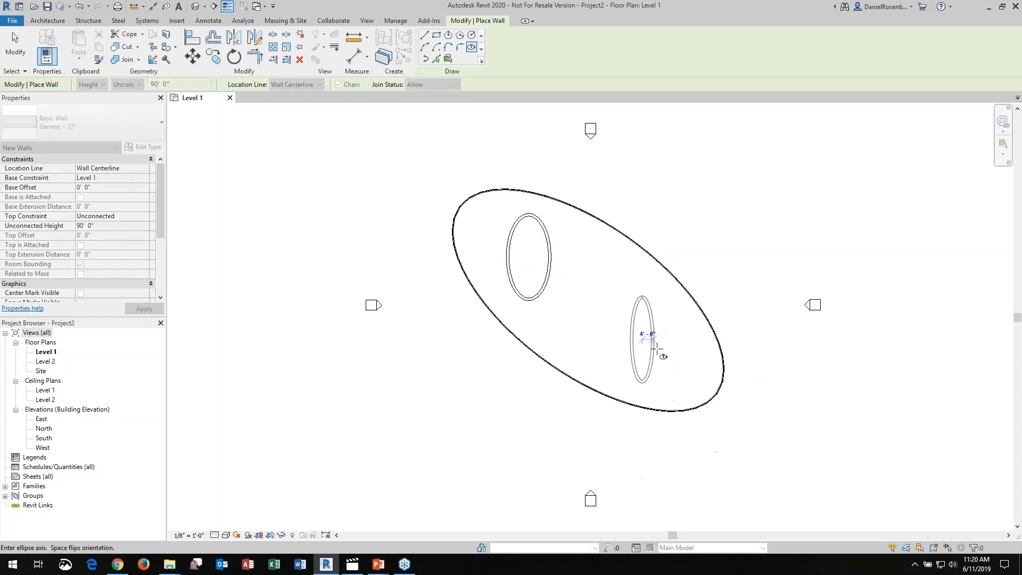
pyautogui.click(663, 347)
pyautogui.press('Escape')
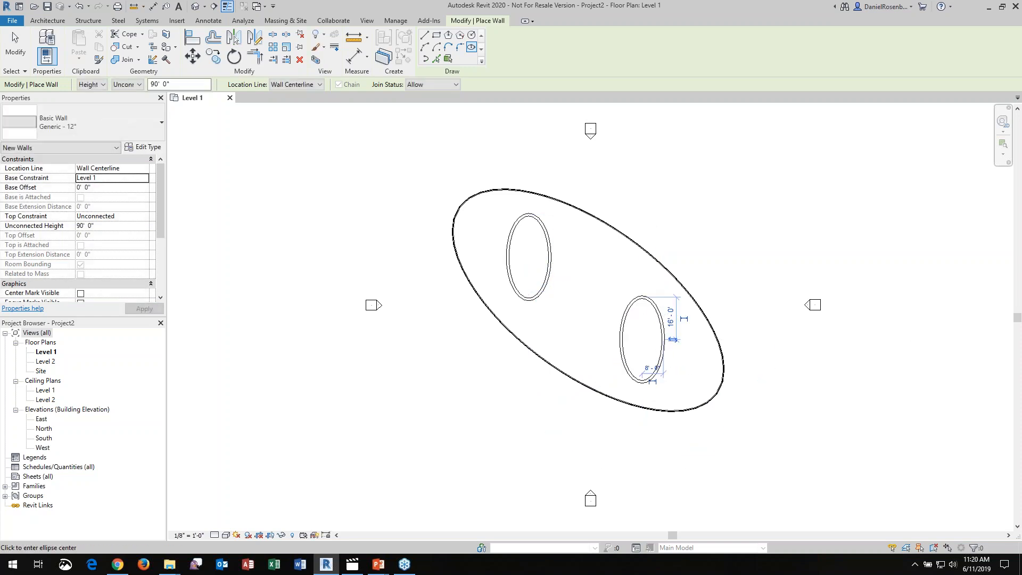
# Create a perspective camera view with the eye southwest of the building and the target beyond it to the northeast
pyautogui.scroll(-2, 541, 176)
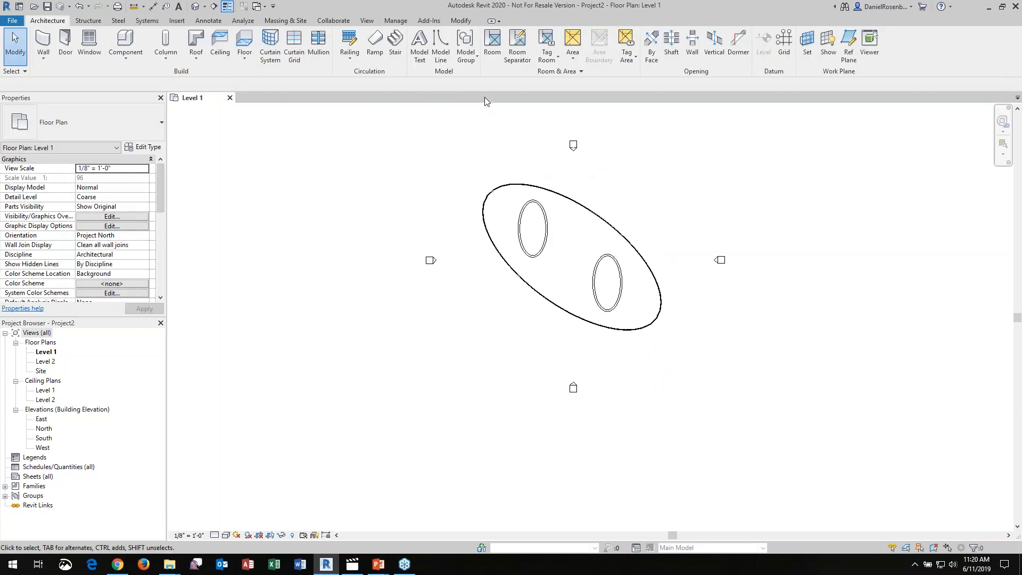
pyautogui.click(205, 7)
pyautogui.click(212, 32)
pyautogui.scroll(-1, 598, 256)
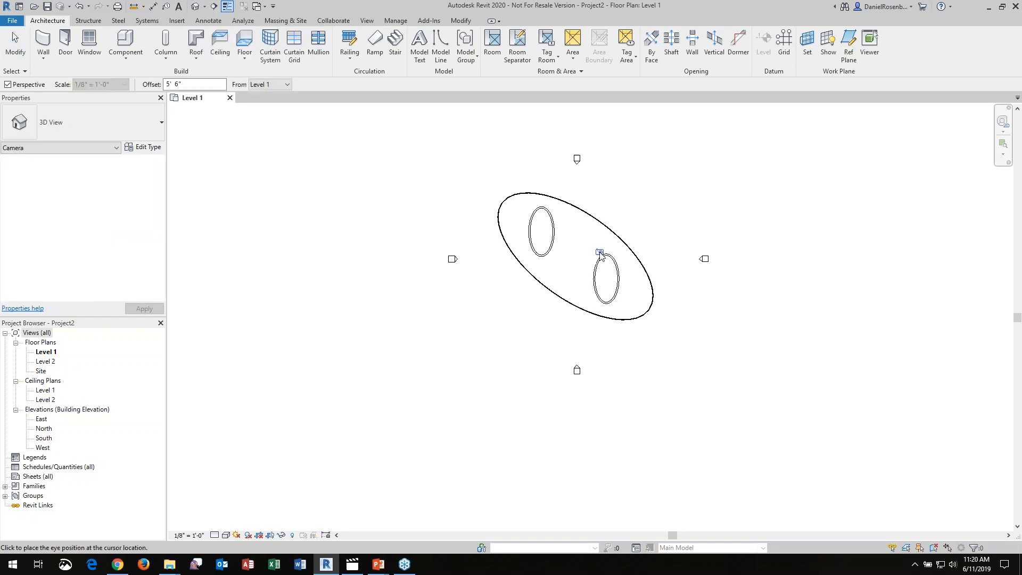
pyautogui.click(475, 453)
pyautogui.scroll(-2, 474, 454)
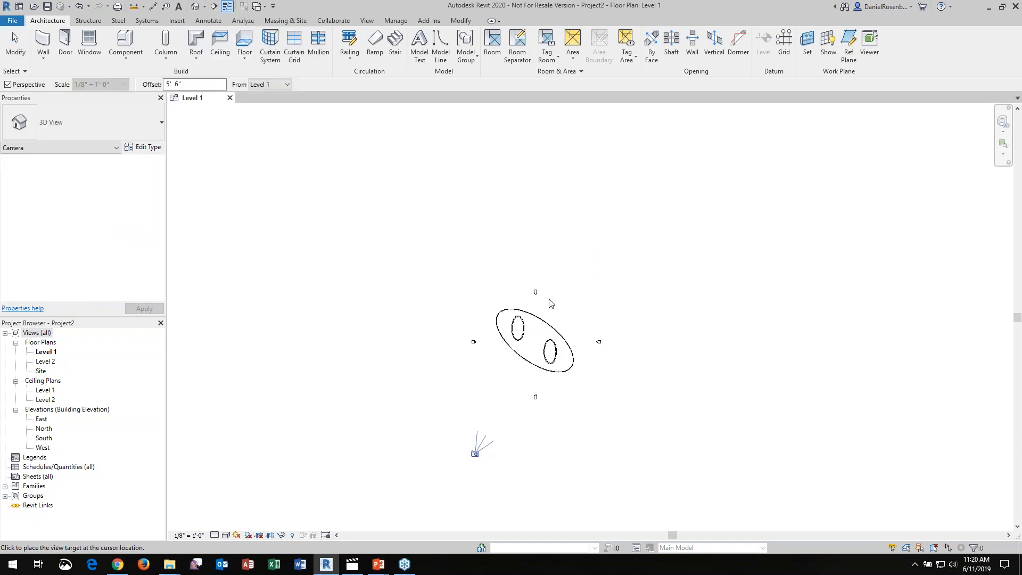
pyautogui.click(652, 133)
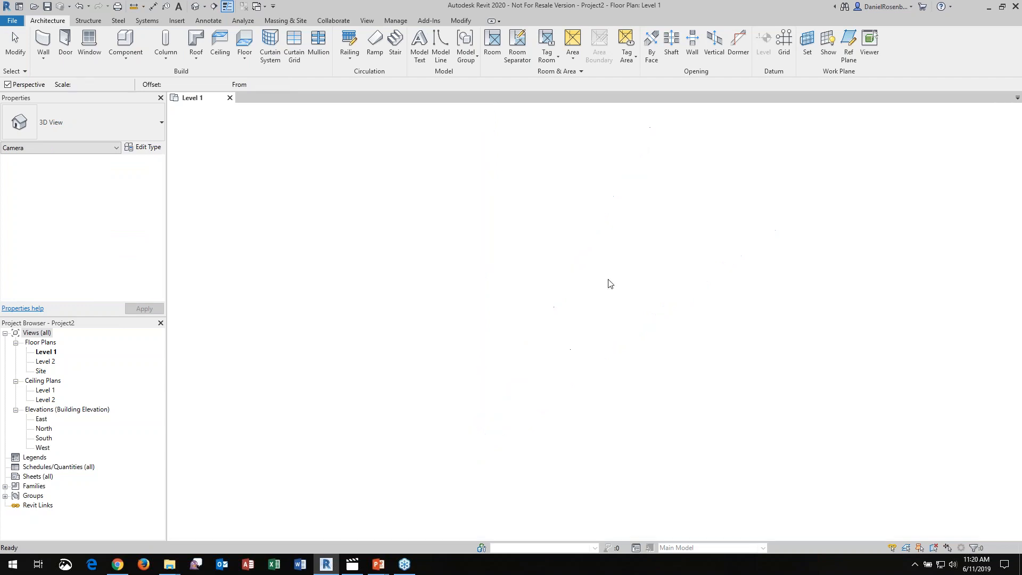
pyautogui.press('Escape')
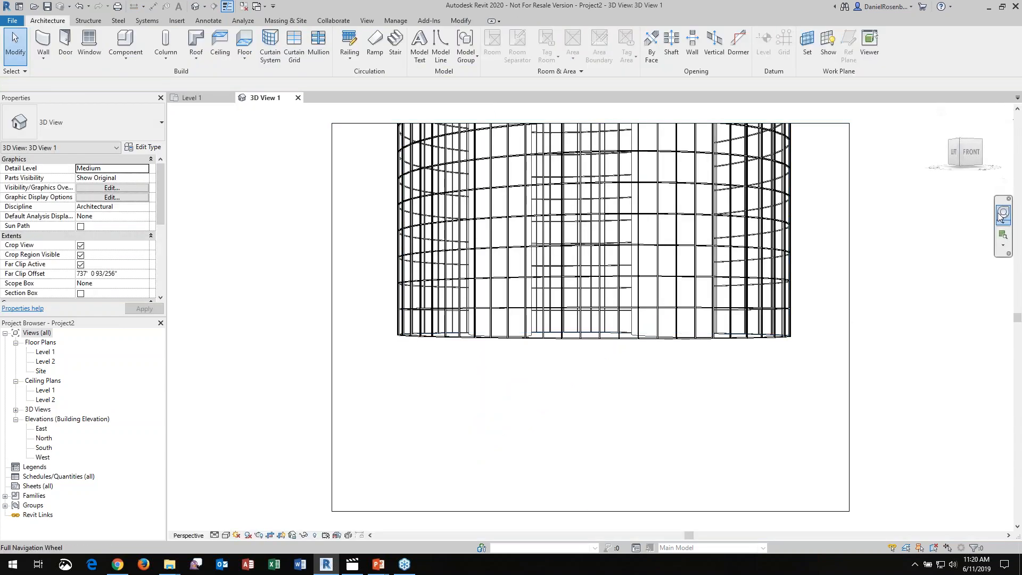
# Pull the camera view back to frame the full height of the elliptical building and display the model shaded
pyautogui.click(1001, 215)
pyautogui.moveTo(620, 292); pyautogui.dragTo(582, 107)
pyautogui.press('Escape')
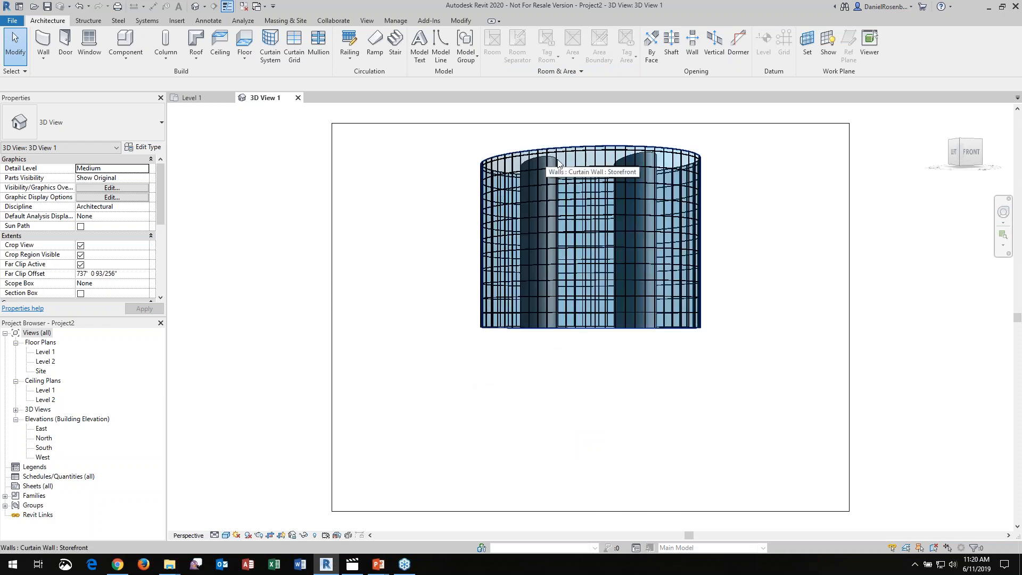
# Close the Level 1 floor plan view, leaving the 3D camera view open
pyautogui.click(221, 101)
pyautogui.click(230, 98)
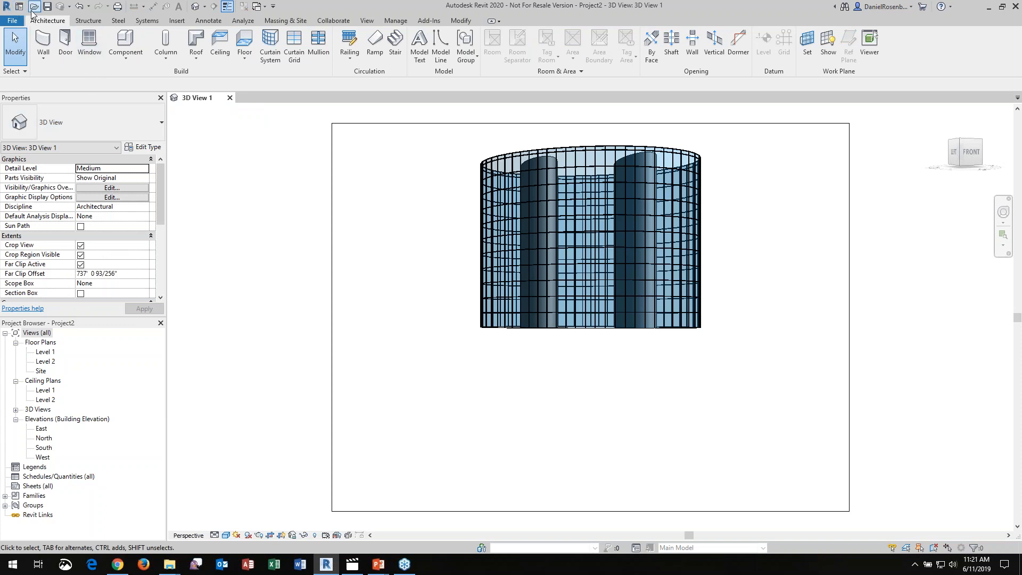
pyautogui.click(7, 7)
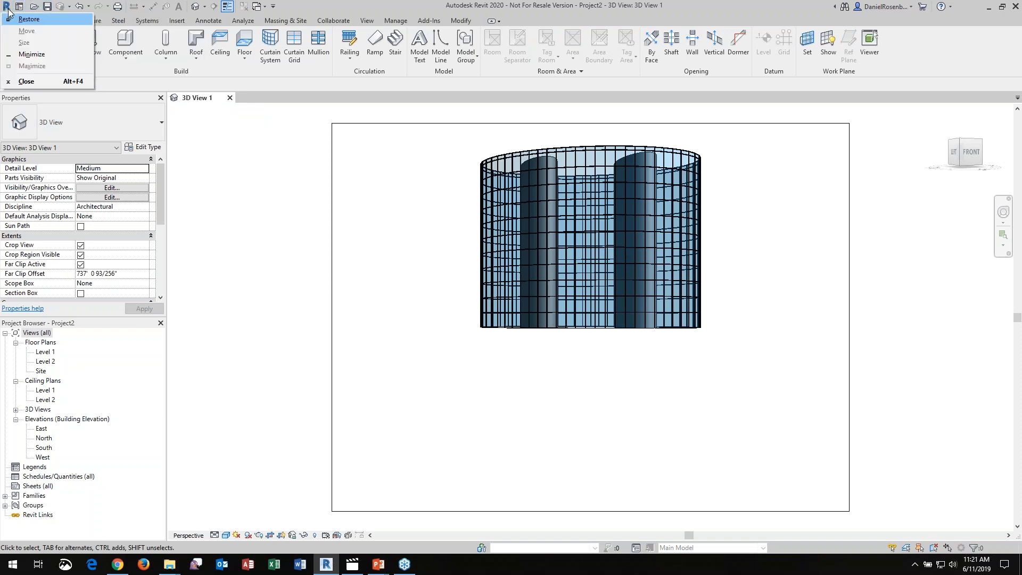
pyautogui.click(428, 3)
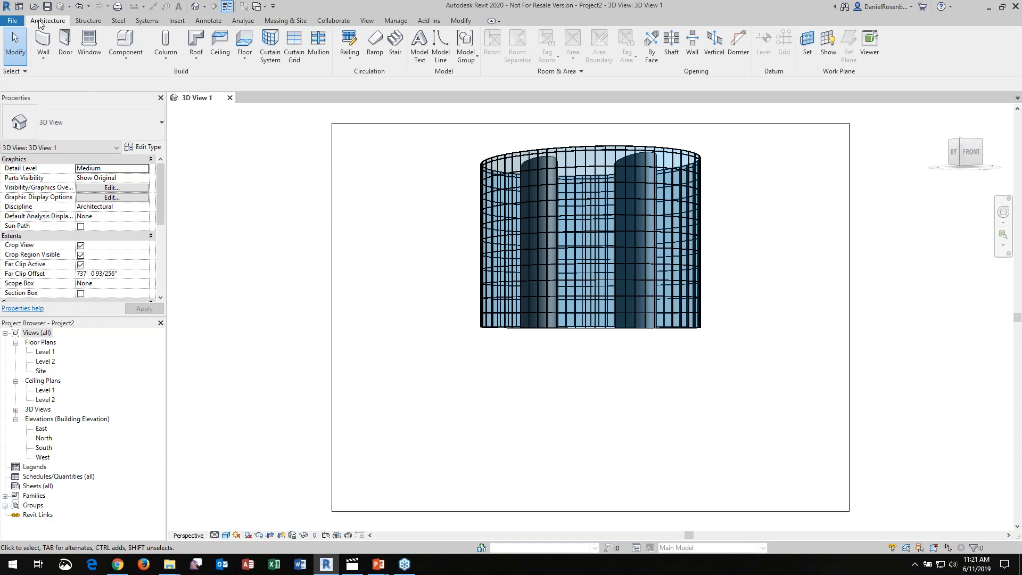
# Open the project 2020-OFFICE.rvt from the Webcast folder to work in its Level 1 floor plan
pyautogui.click(17, 24)
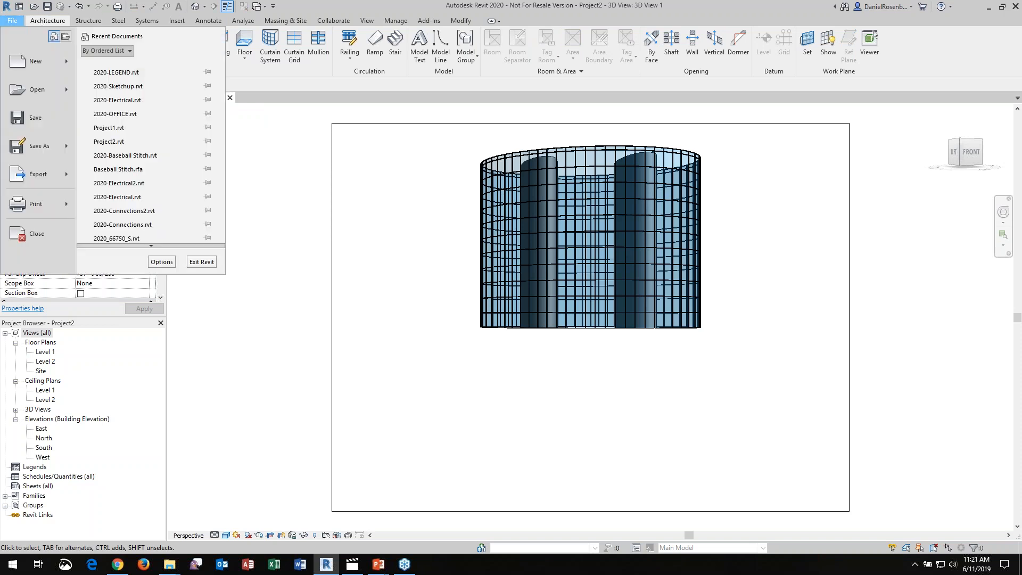
pyautogui.moveTo(29, 90)
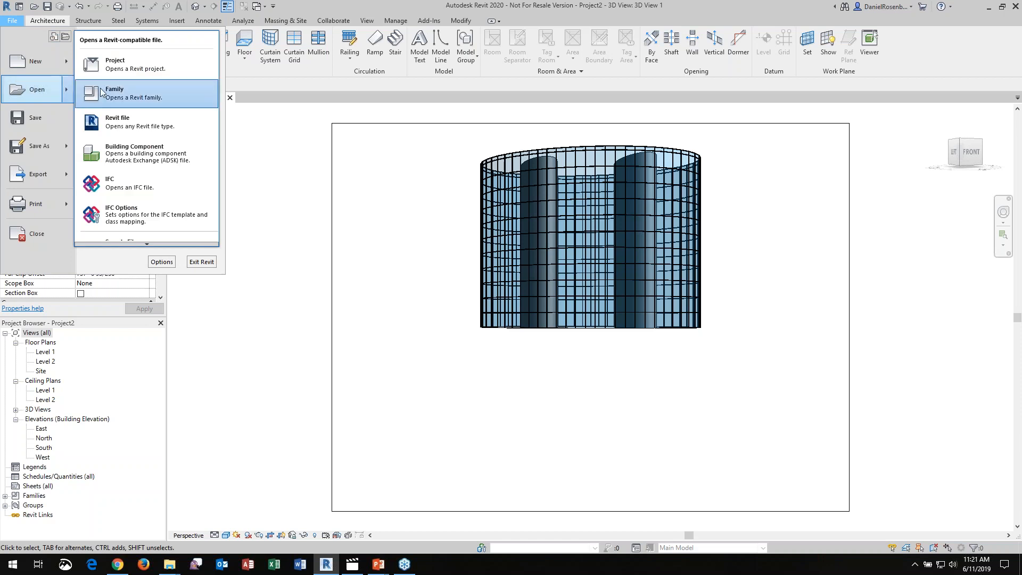
pyautogui.click(114, 69)
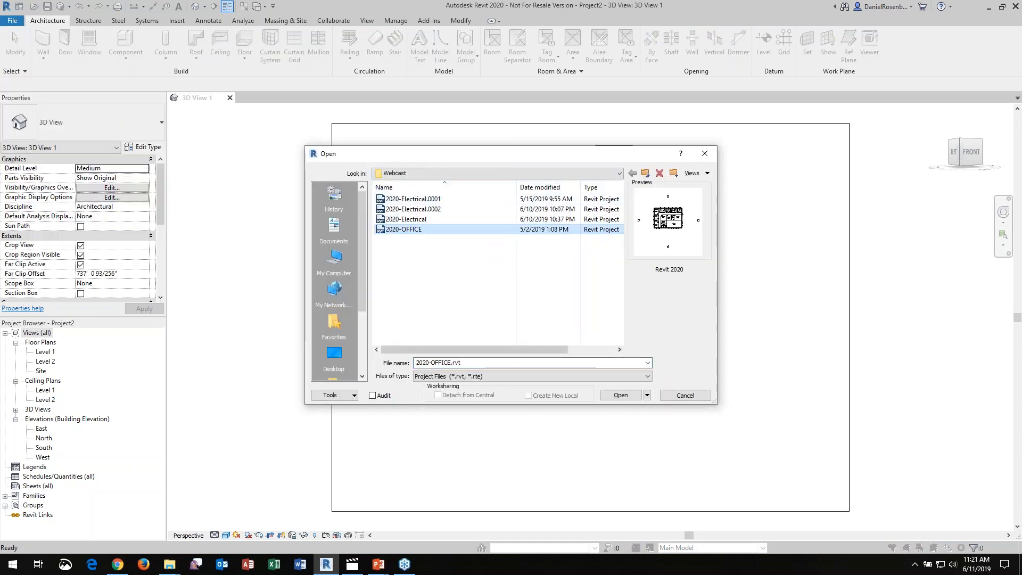
pyautogui.click(619, 395)
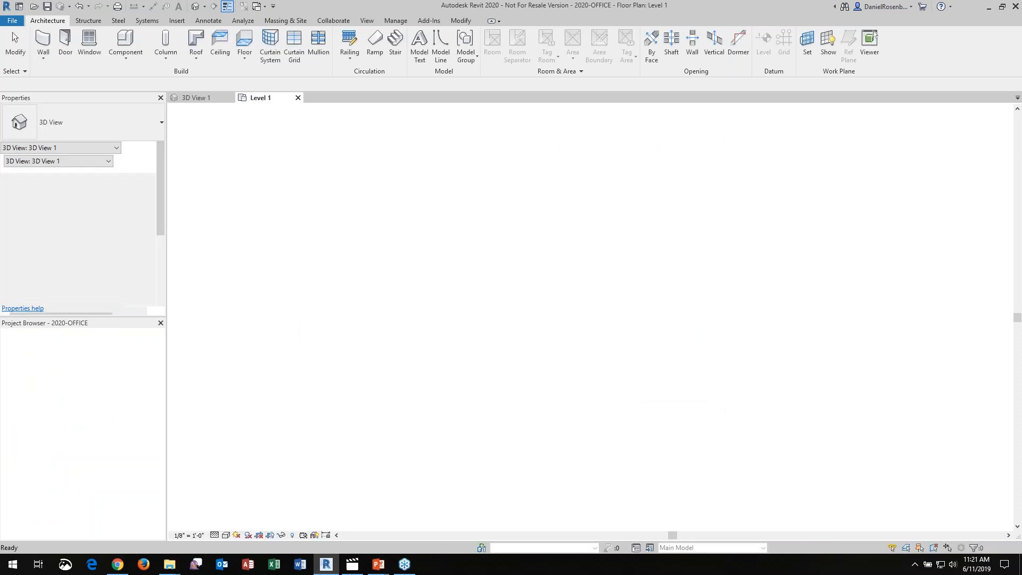
pyautogui.scroll(3, 589, 290)
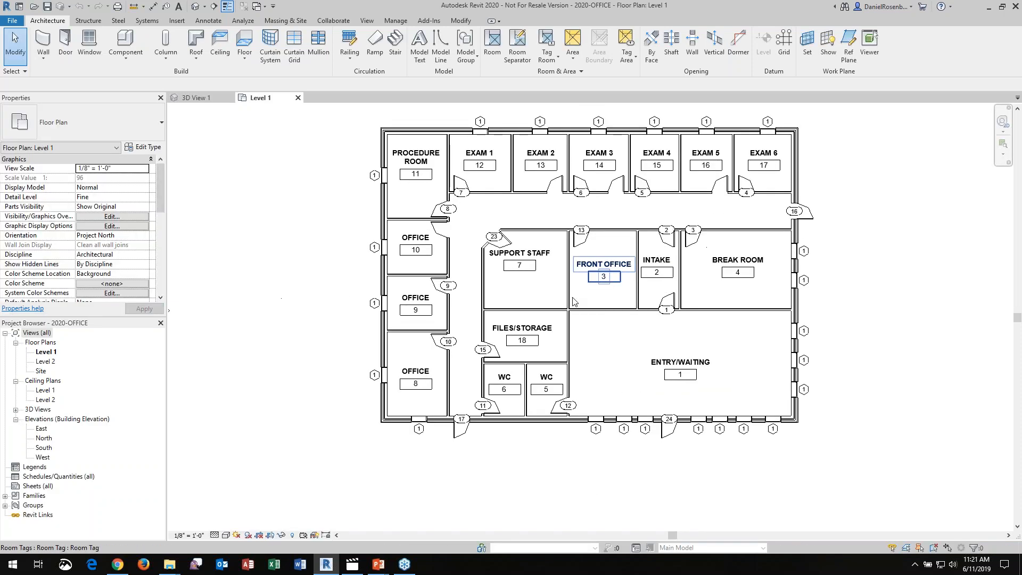
pyautogui.scroll(1, 564, 242)
pyautogui.scroll(-1, 590, 341)
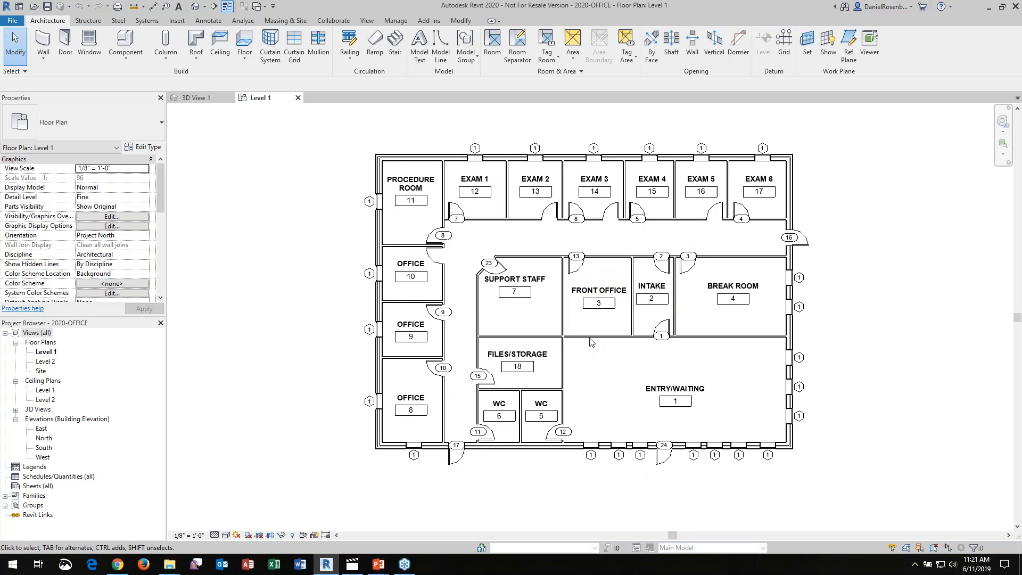
pyautogui.scroll(1, 573, 261)
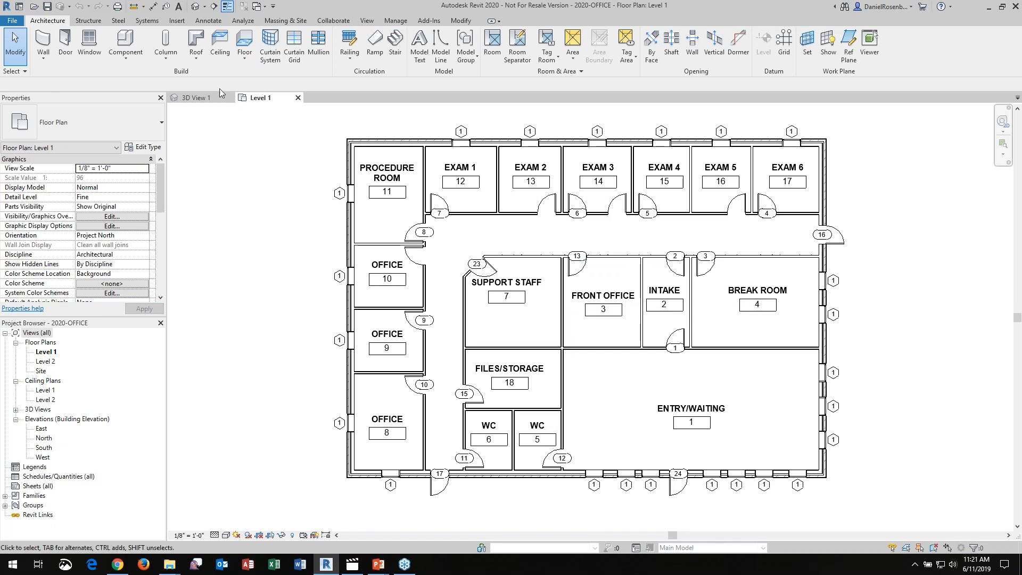
# Create a path of travel line from the upper corner of Procedure Room 11 to a point outside the building's south wall
pyautogui.click(177, 21)
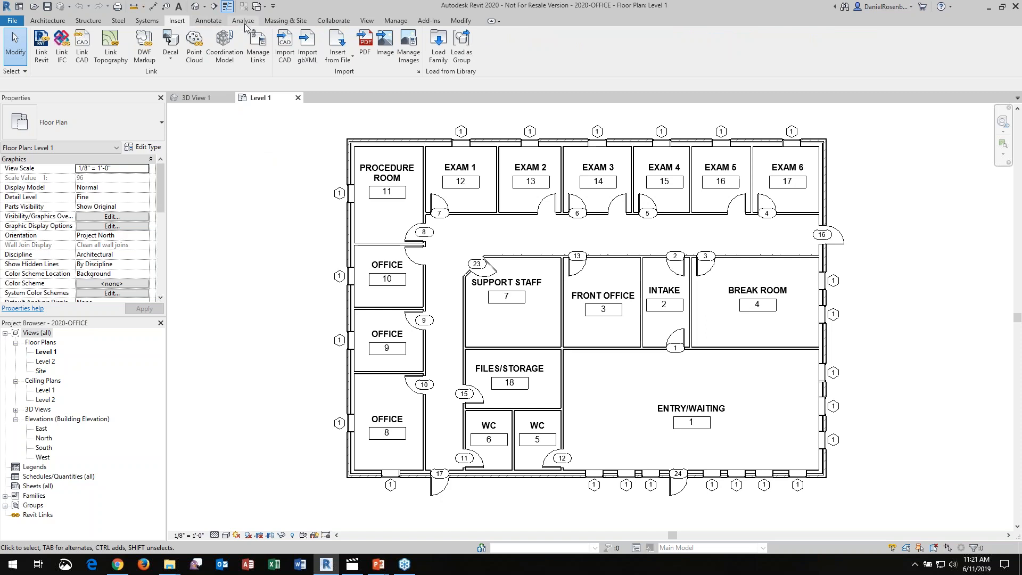
pyautogui.click(245, 23)
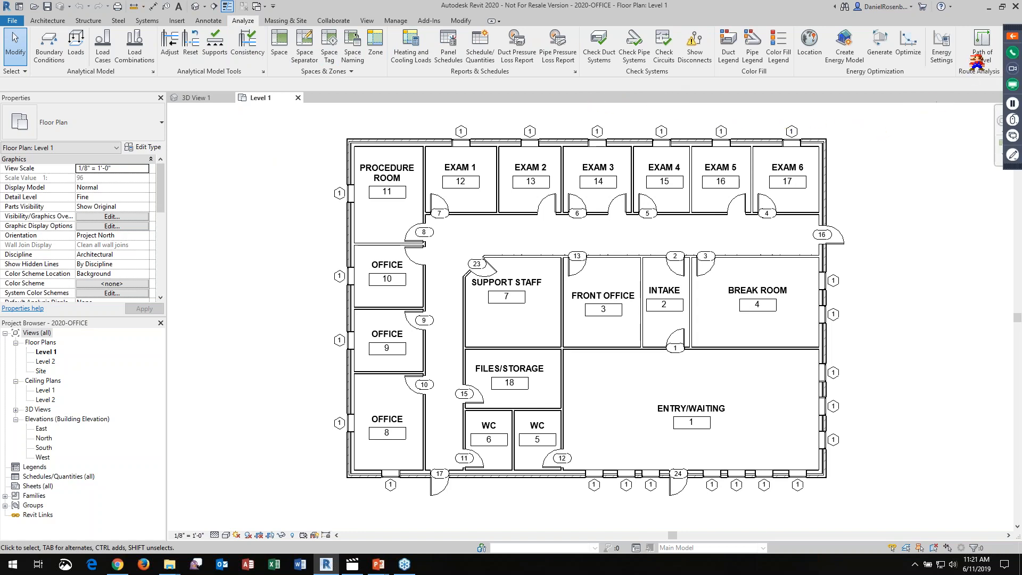
pyautogui.moveTo(956, 20); pyautogui.dragTo(1002, 84)
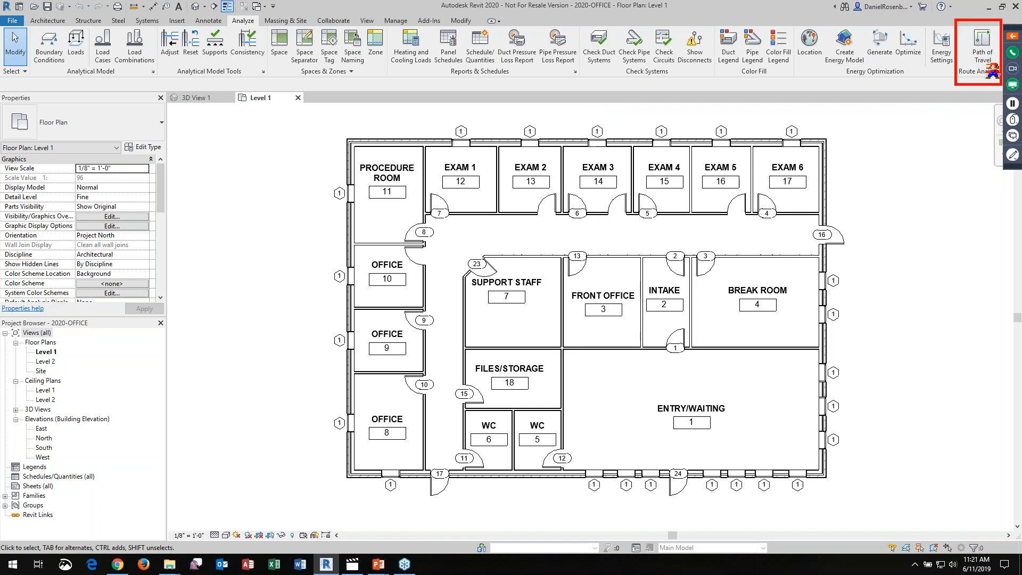
pyautogui.moveTo(949, 9); pyautogui.dragTo(1011, 97)
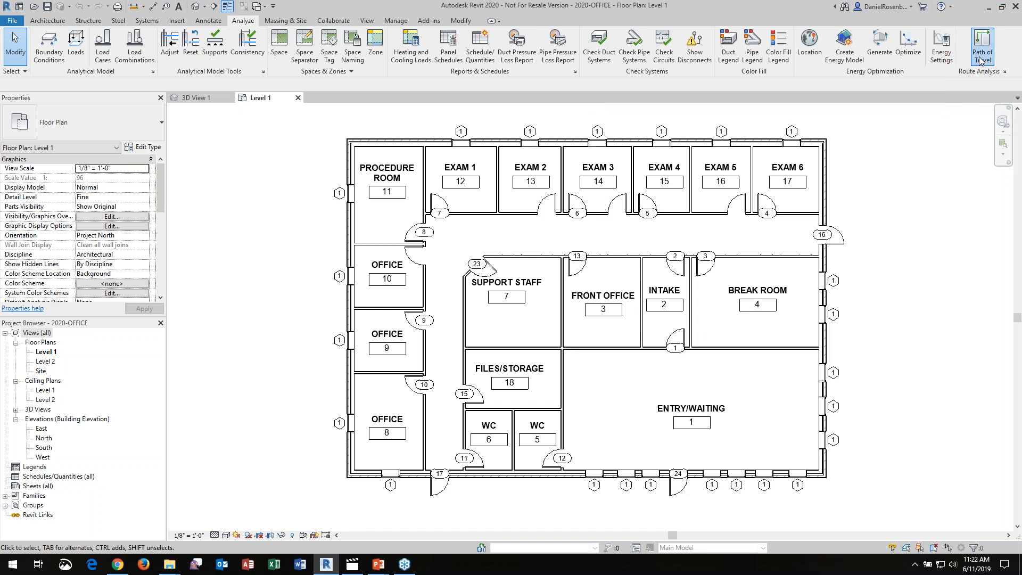
pyautogui.click(983, 57)
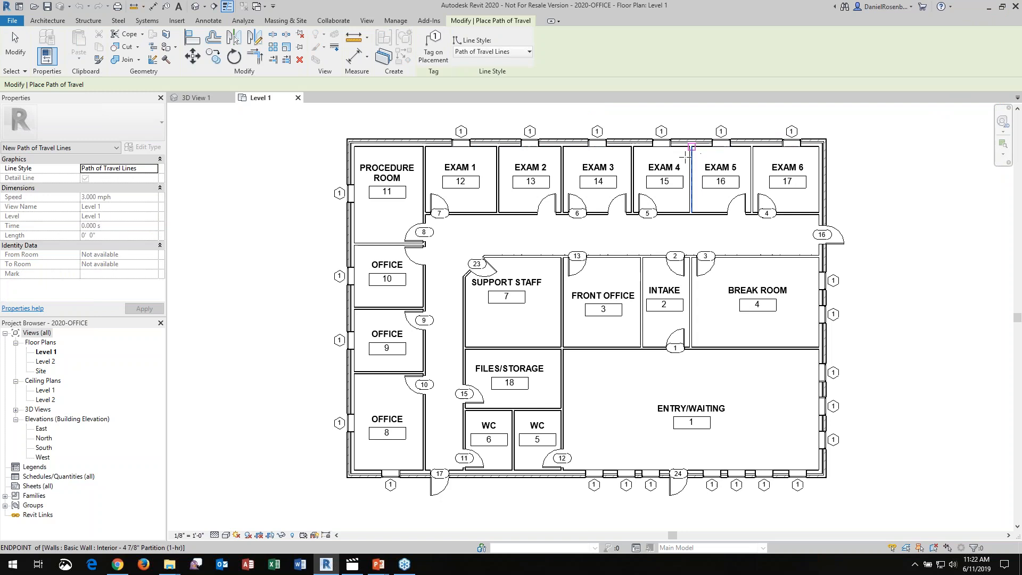
pyautogui.click(369, 154)
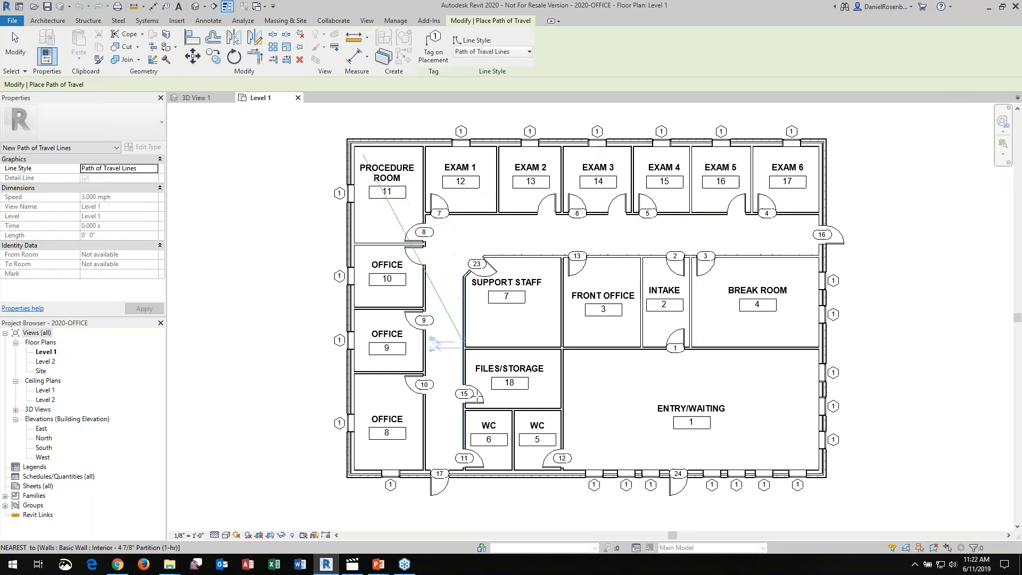
pyautogui.click(511, 501)
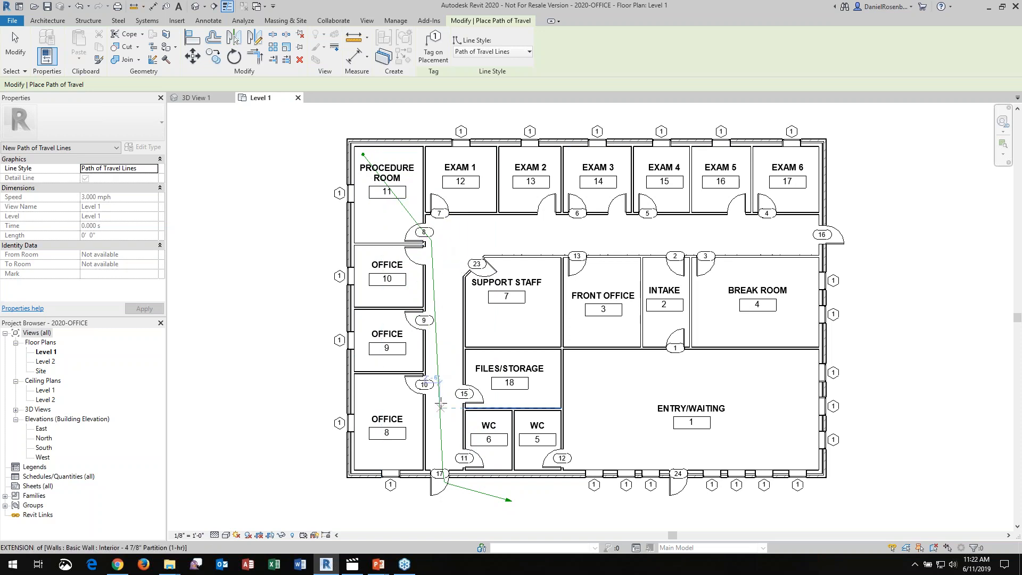
# Create two more path of travel lines, from Exam 1 and from Exam 5, each ending outside the building's east side
pyautogui.click(489, 156)
pyautogui.click(934, 245)
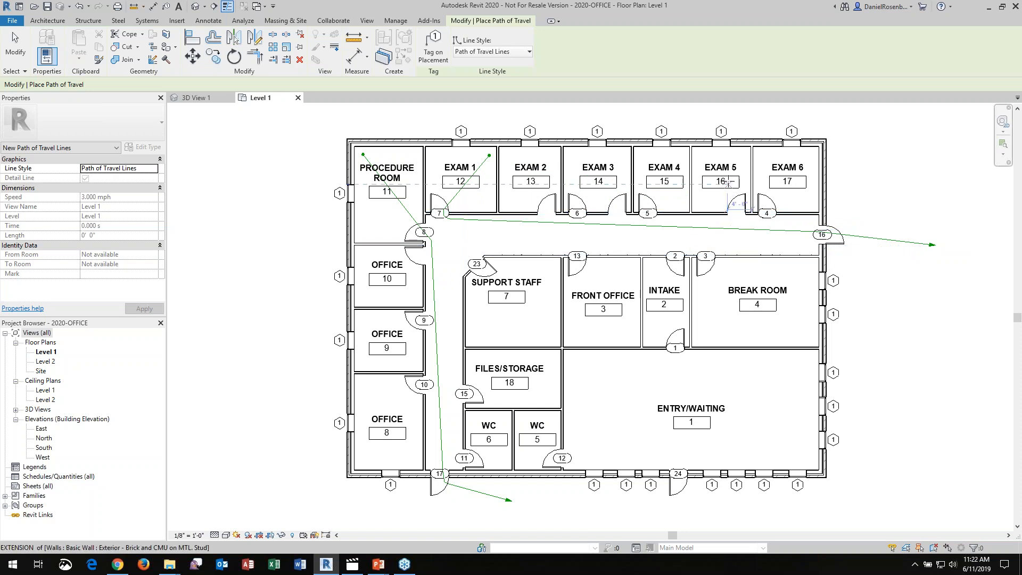
pyautogui.click(701, 156)
pyautogui.click(858, 262)
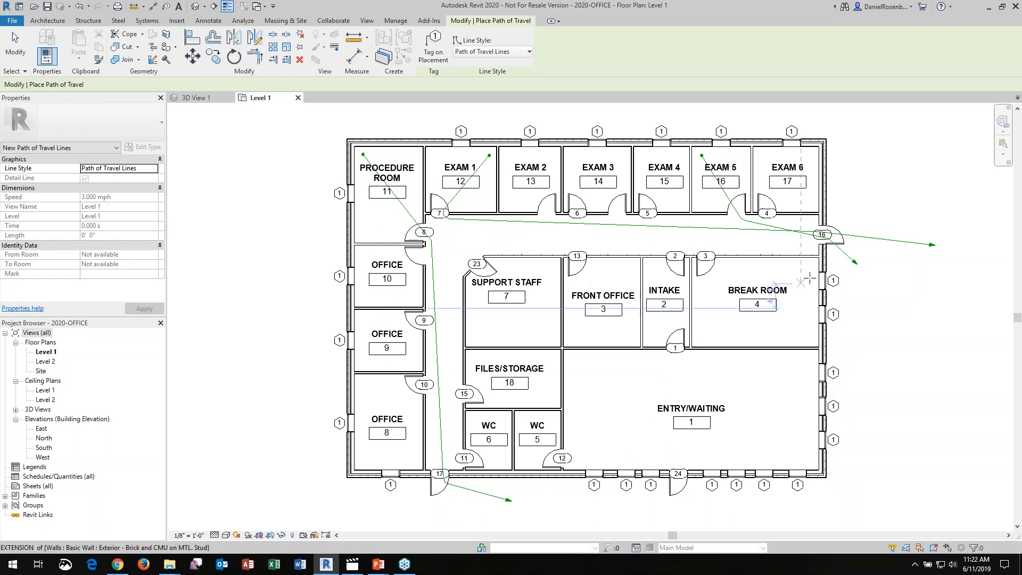
pyautogui.press('Escape')
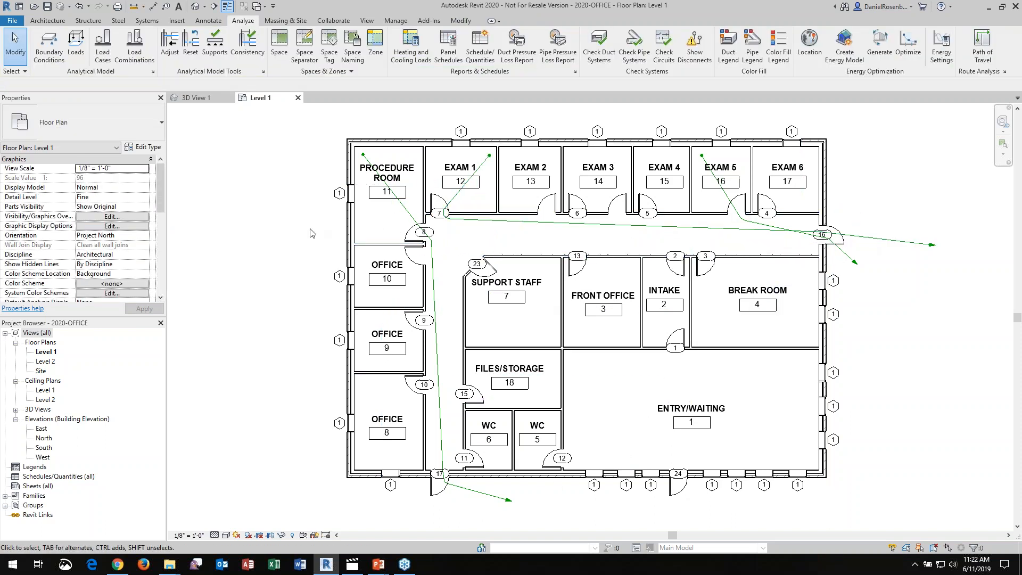
# Check the time and length properties of the path of travel line starting in Exam 1
pyautogui.click(522, 226)
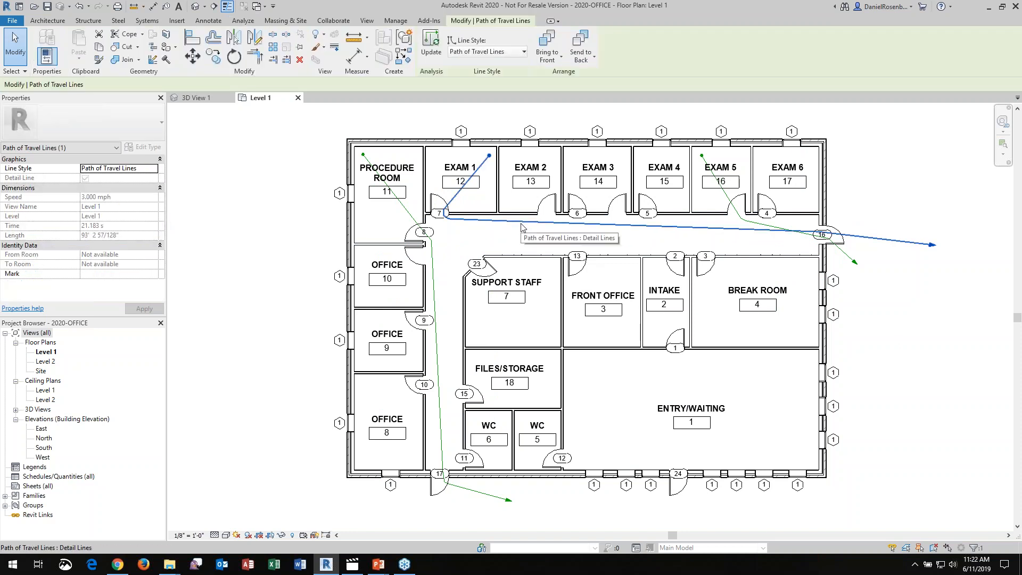
pyautogui.click(931, 162)
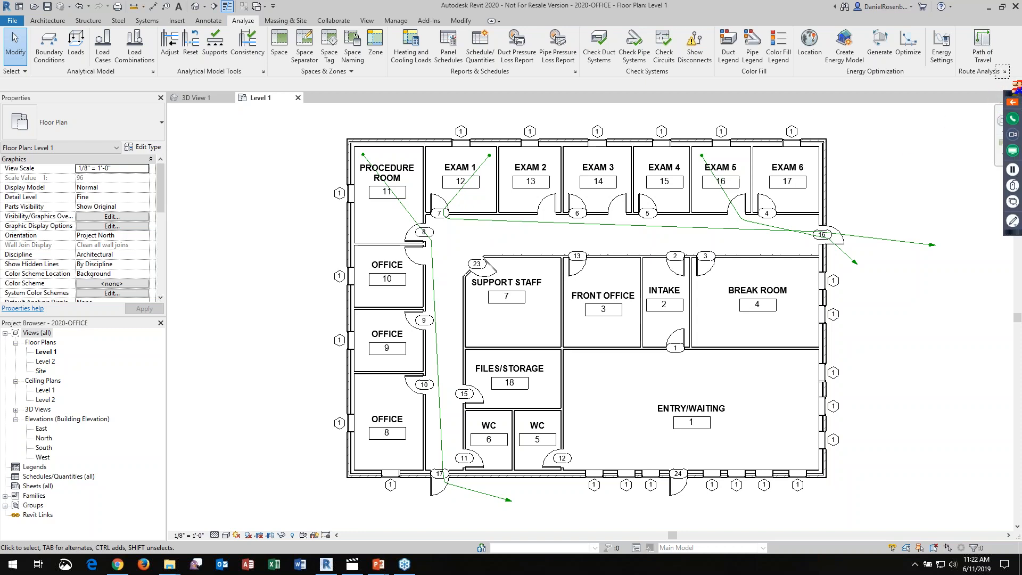
# Review the route analysis settings, including the model categories excluded as obstacles and the analysis zone heights, without changing them
pyautogui.click(1005, 71)
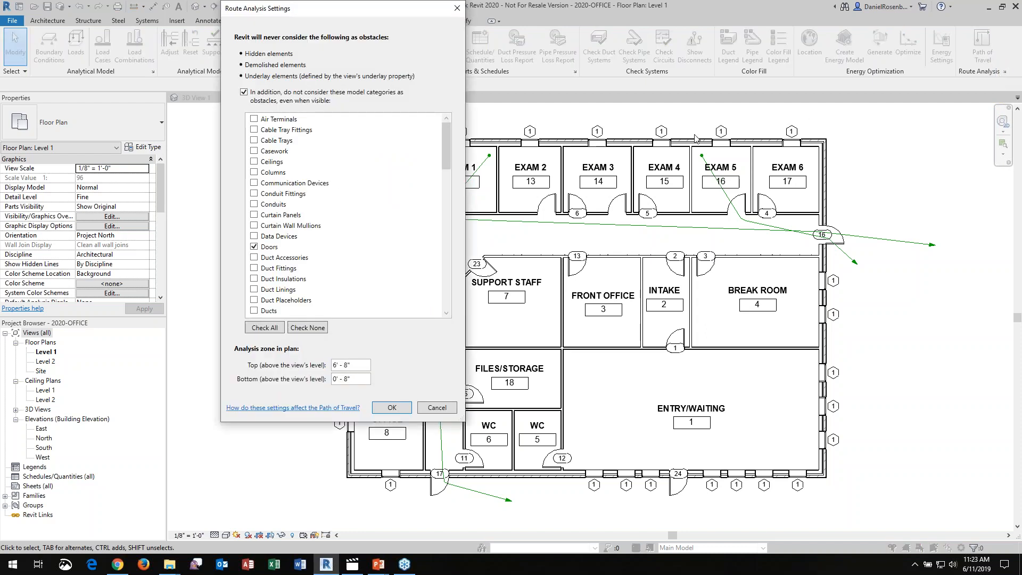
pyautogui.moveTo(370, 4); pyautogui.dragTo(735, 43)
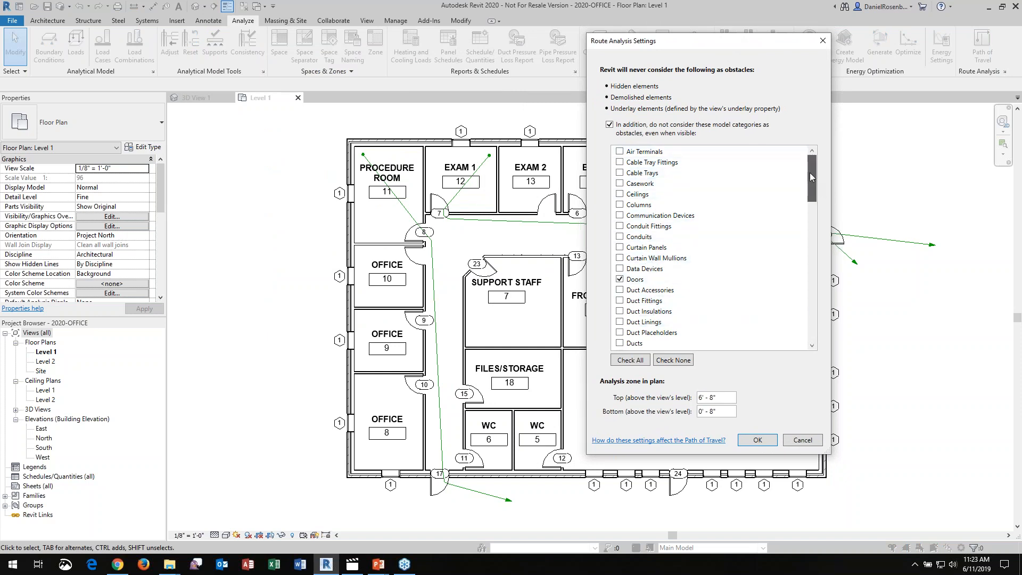
pyautogui.moveTo(811, 169)
pyautogui.mouseDown()
pyautogui.moveTo(802, 318)
pyautogui.moveTo(812, 301)
pyautogui.moveTo(816, 171)
pyautogui.mouseUp()
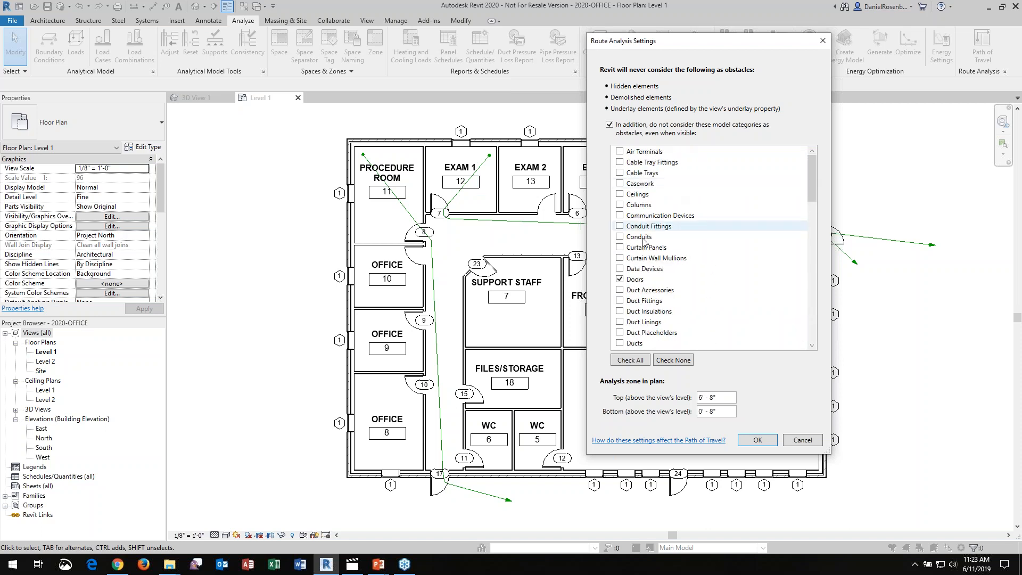
pyautogui.click(637, 280)
pyautogui.click(814, 444)
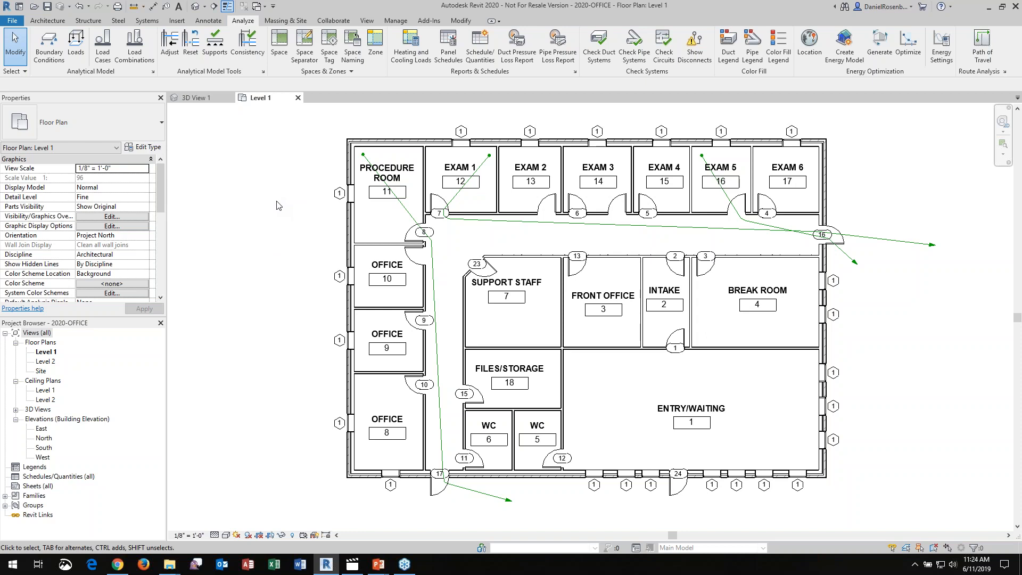
# Create a rule-based view filter from the Level 1 visibility overrides and limit its category to Path of Travel Lines
pyautogui.press('v')
pyautogui.press('g')
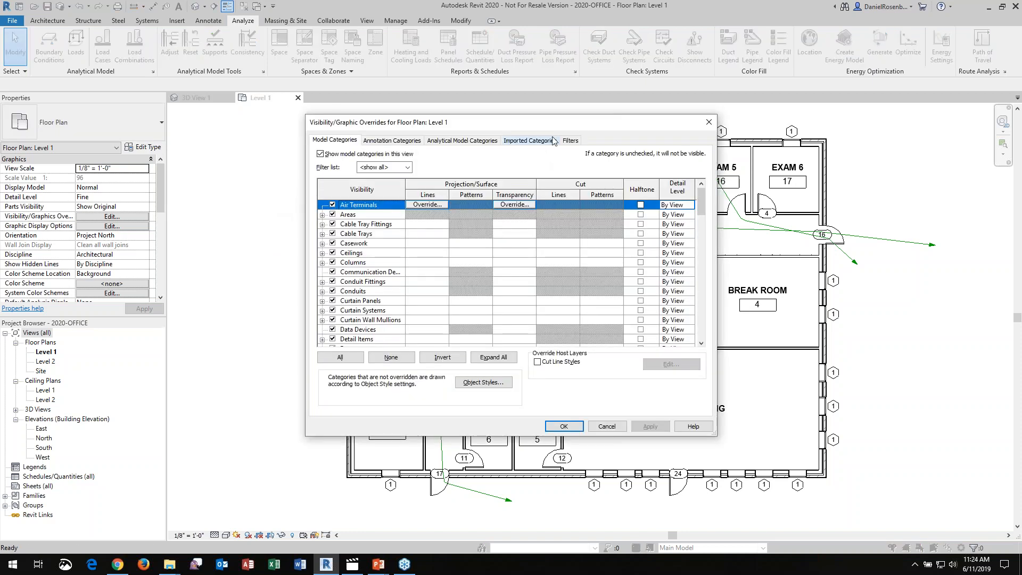
pyautogui.click(579, 141)
pyautogui.click(347, 343)
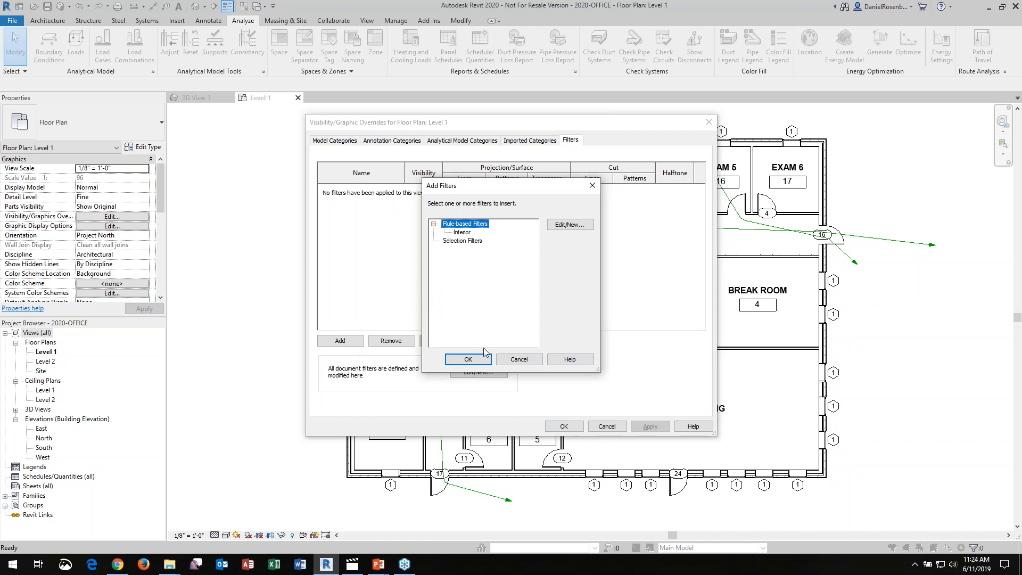
pyautogui.click(575, 225)
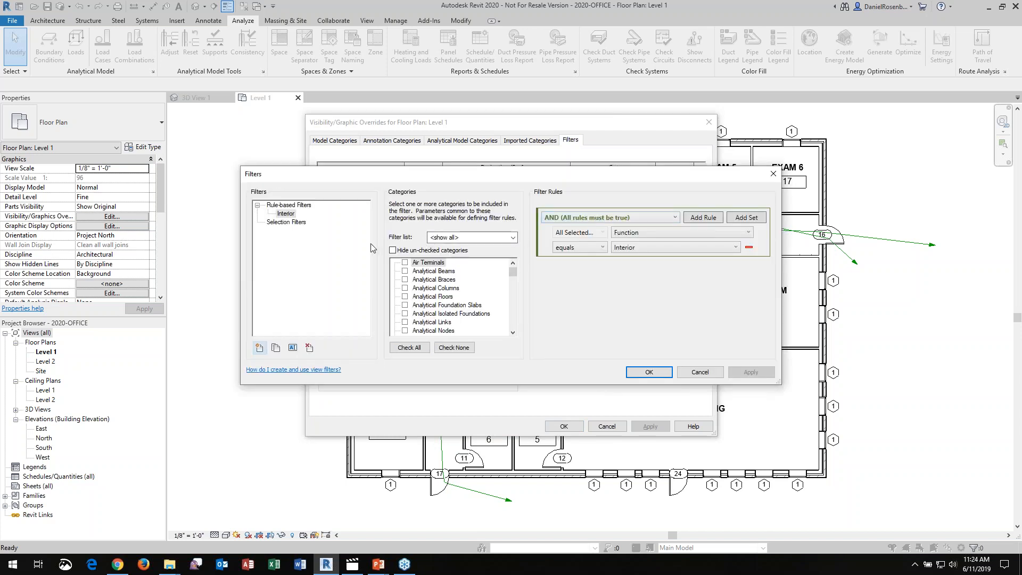
pyautogui.click(260, 349)
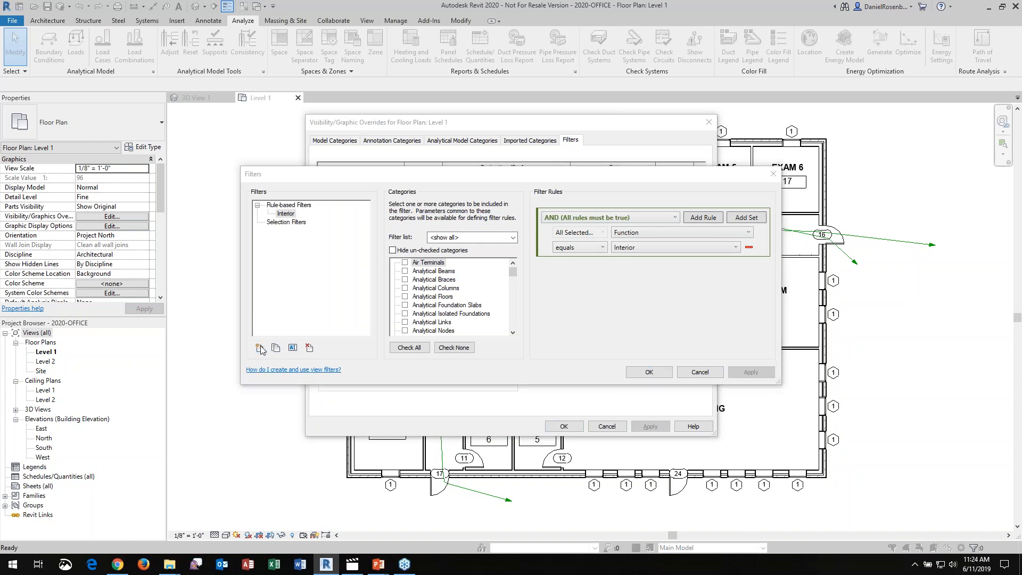
pyautogui.click(505, 313)
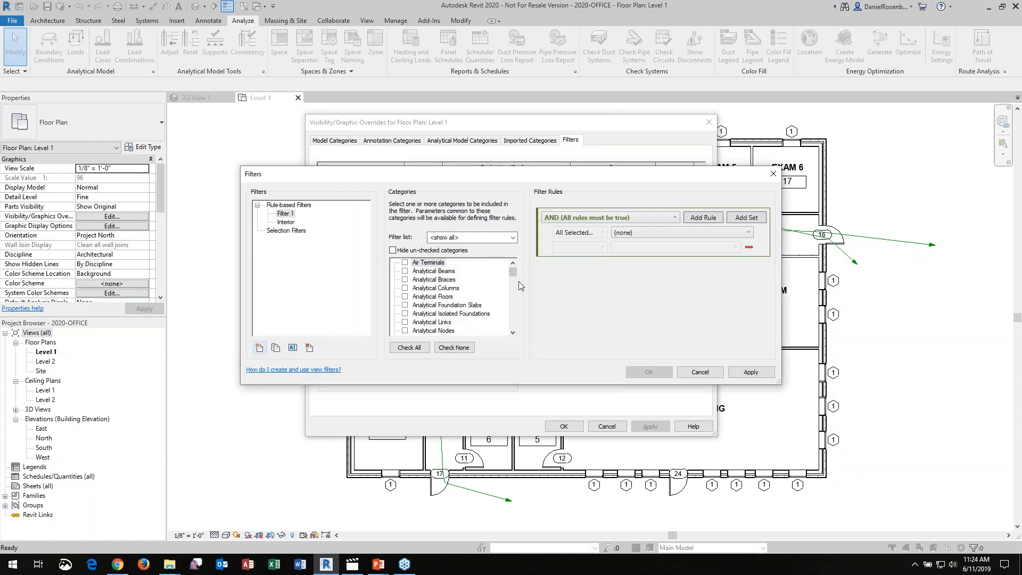
pyautogui.moveTo(513, 269); pyautogui.dragTo(511, 298)
pyautogui.click(416, 305)
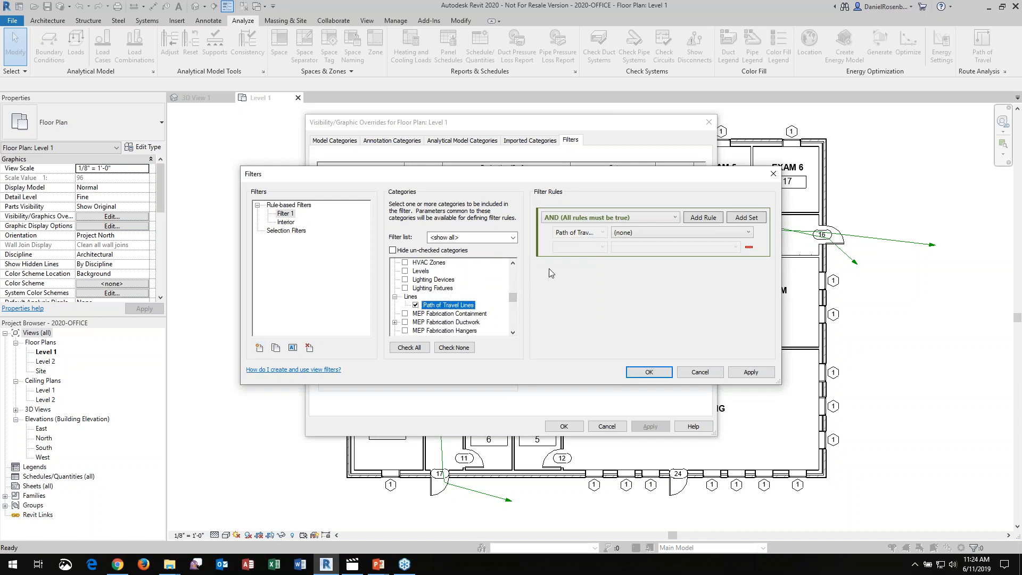
# Set the new filter's rule to Length is greater than 80 and save the filter
pyautogui.click(653, 235)
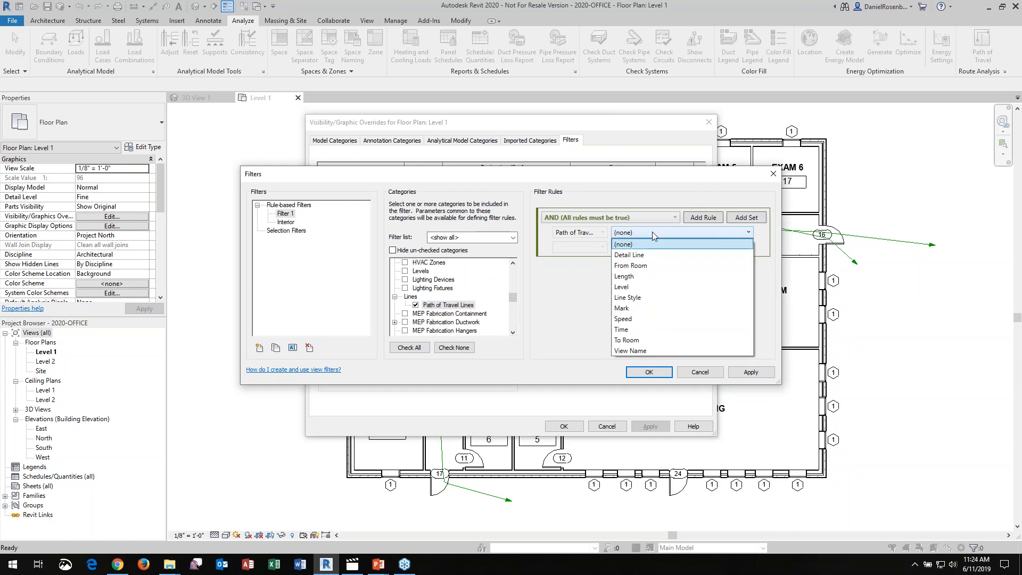
pyautogui.click(647, 277)
pyautogui.click(589, 248)
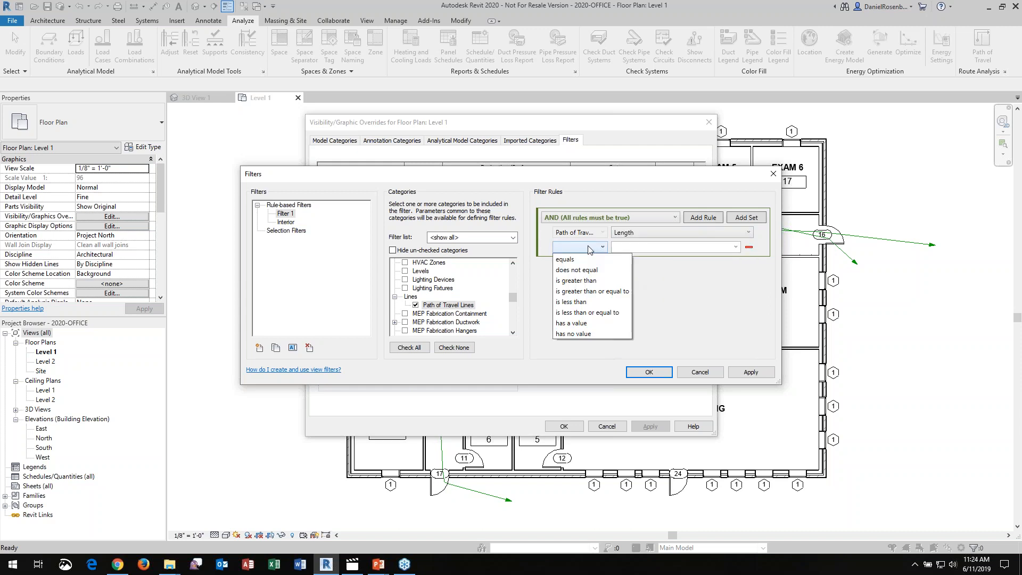
pyautogui.click(597, 280)
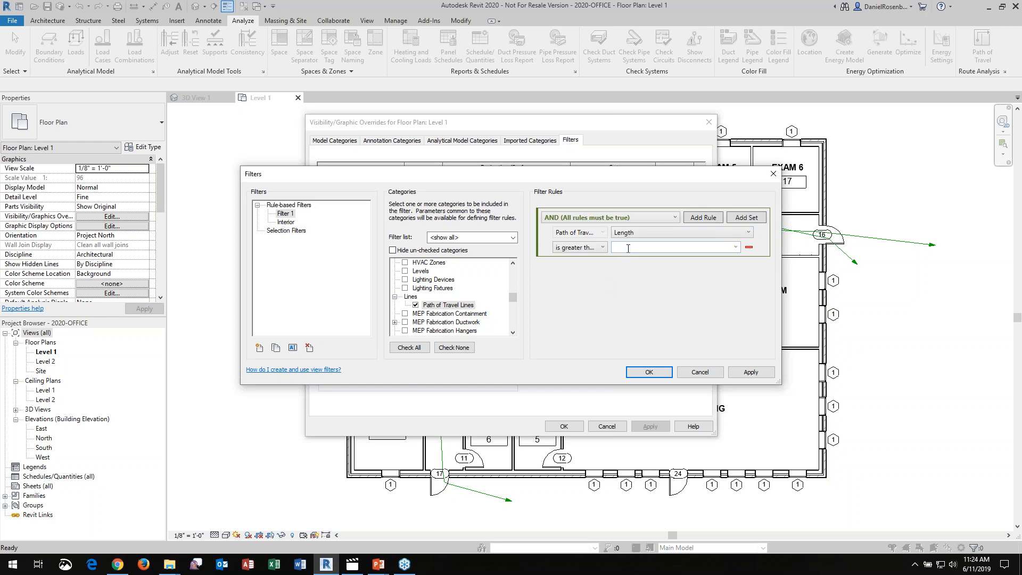
pyautogui.click(650, 372)
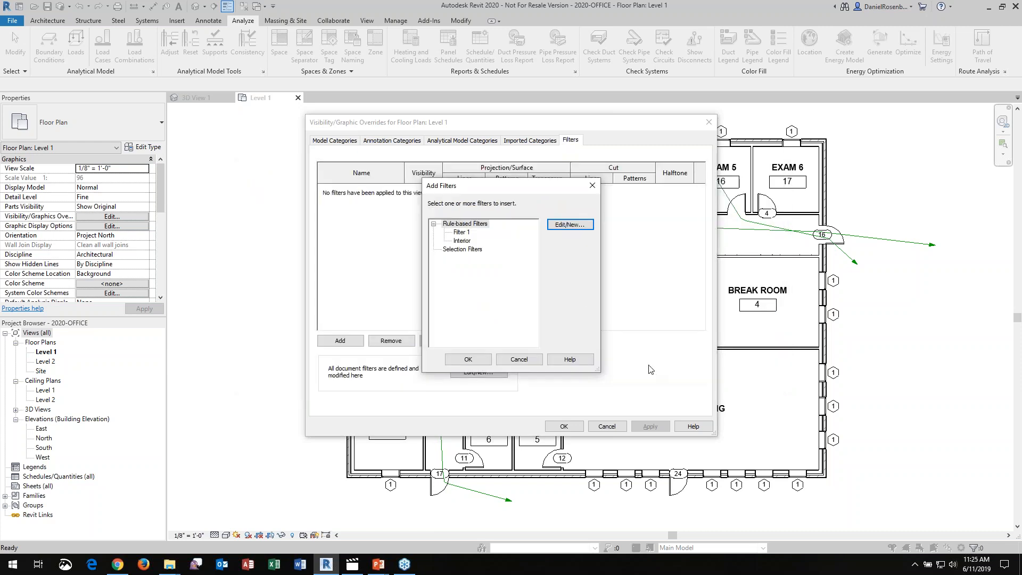
# Apply the path of travel length filter to the Level 1 plan and override its projection line color with red
pyautogui.click(461, 232)
pyautogui.click(467, 357)
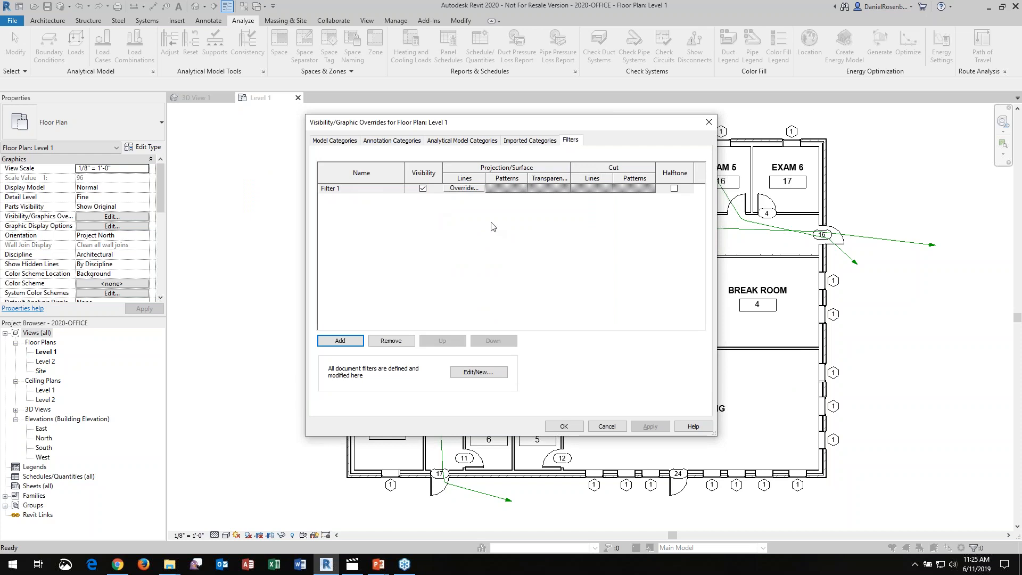
pyautogui.click(476, 189)
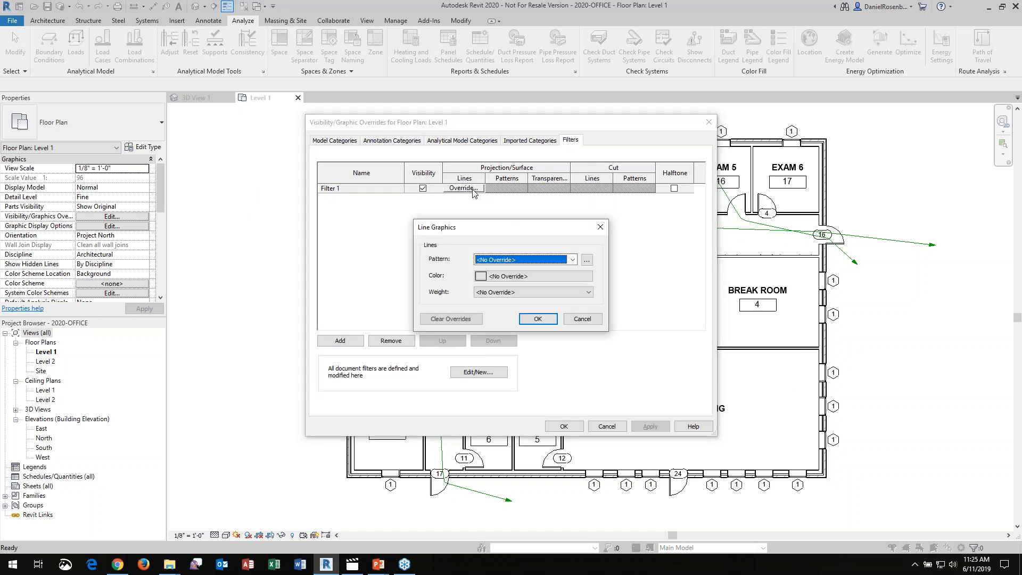
pyautogui.click(490, 277)
pyautogui.click(414, 289)
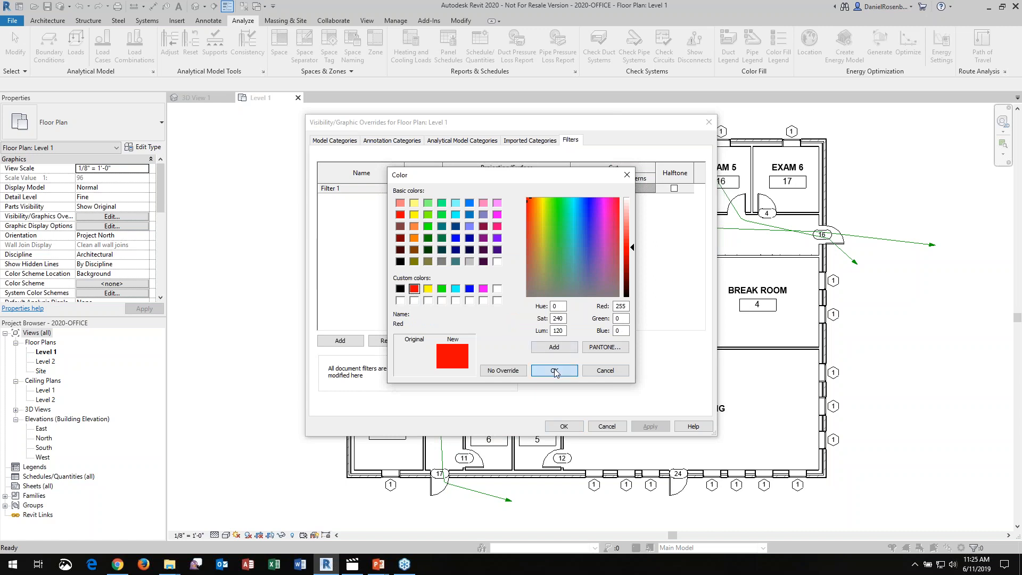
pyautogui.click(554, 371)
pyautogui.click(538, 318)
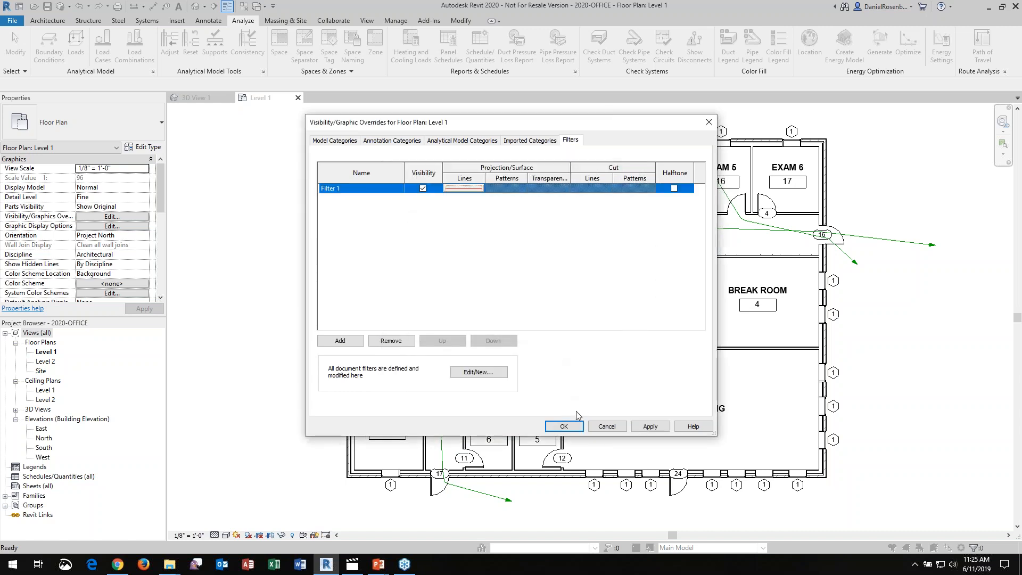
pyautogui.click(564, 426)
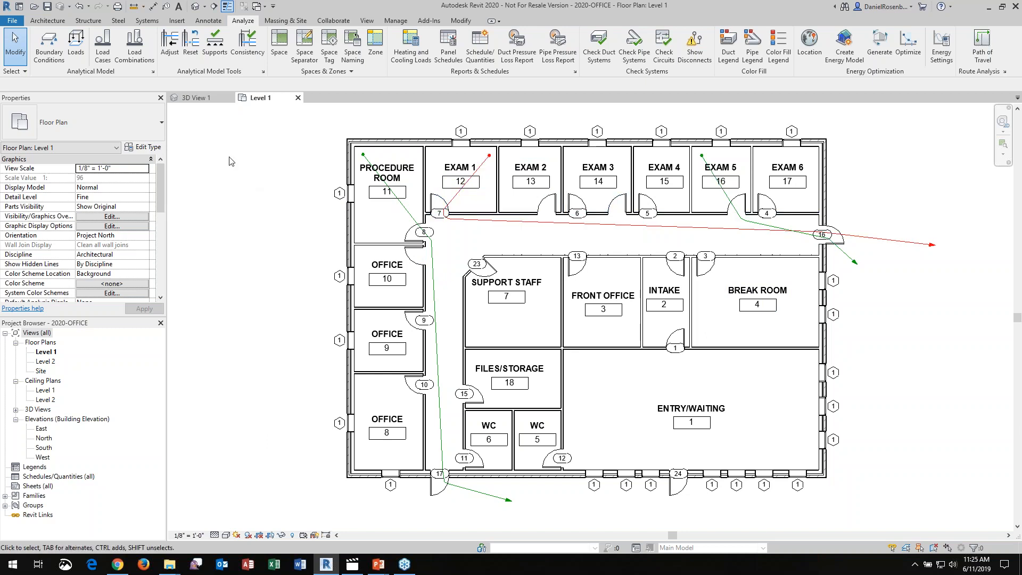
# Examine the line styles available for the path of travel line starting in Exam 1 without changing its style
pyautogui.click(492, 226)
pyautogui.click(524, 53)
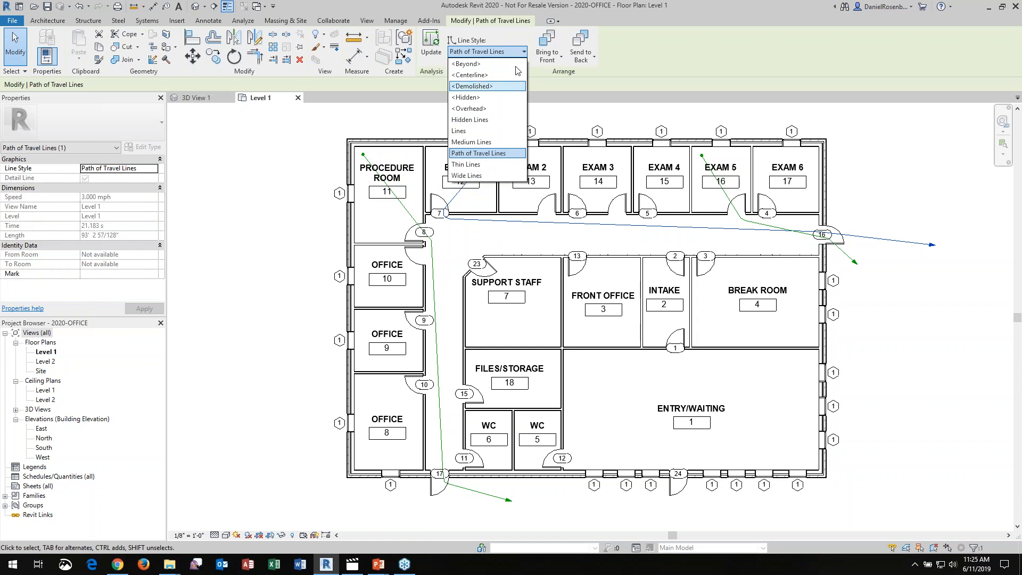
pyautogui.click(538, 8)
pyautogui.click(495, 119)
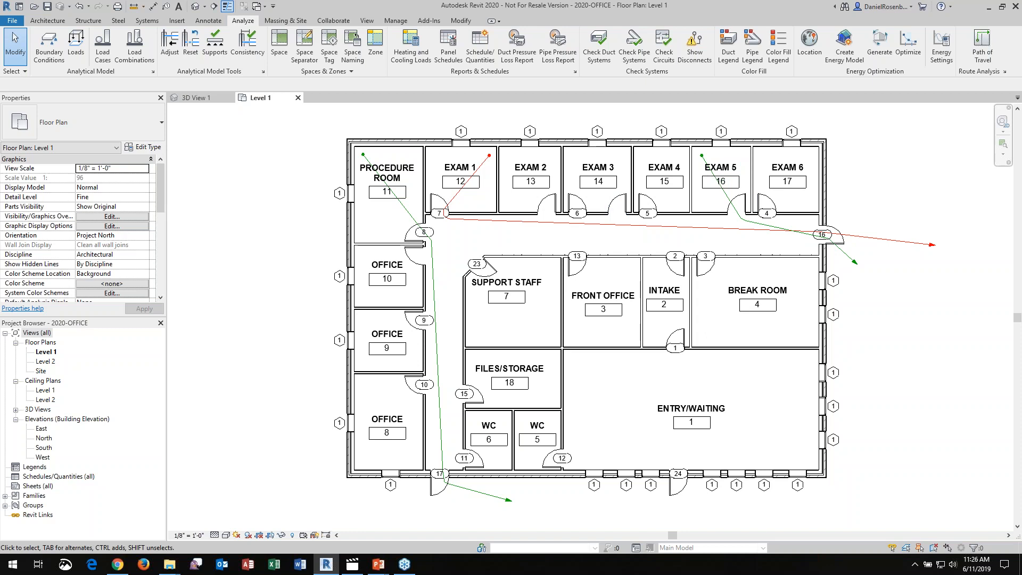
# Create a new project from the Architectural Template
pyautogui.click(12, 21)
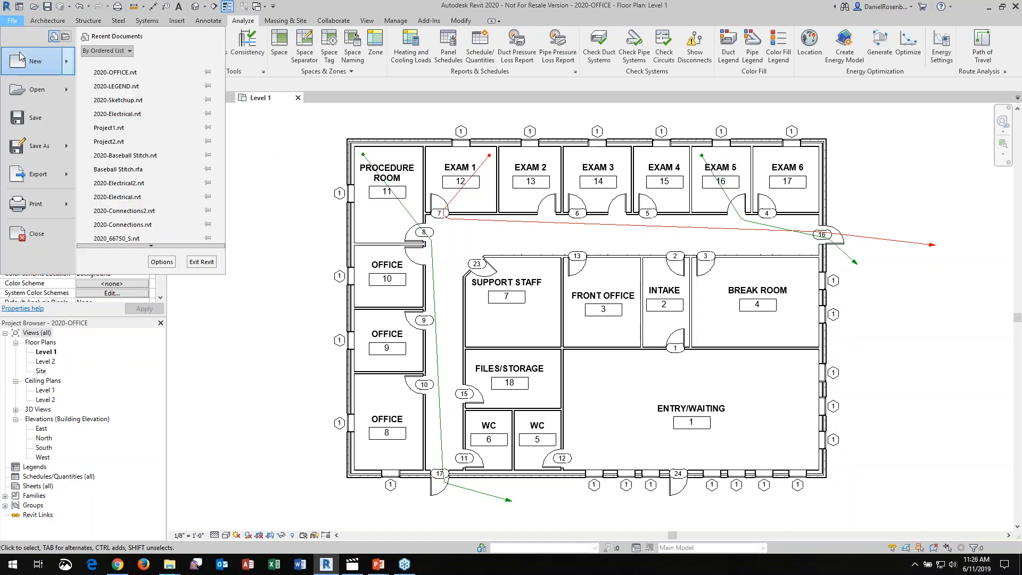
pyautogui.moveTo(21, 61)
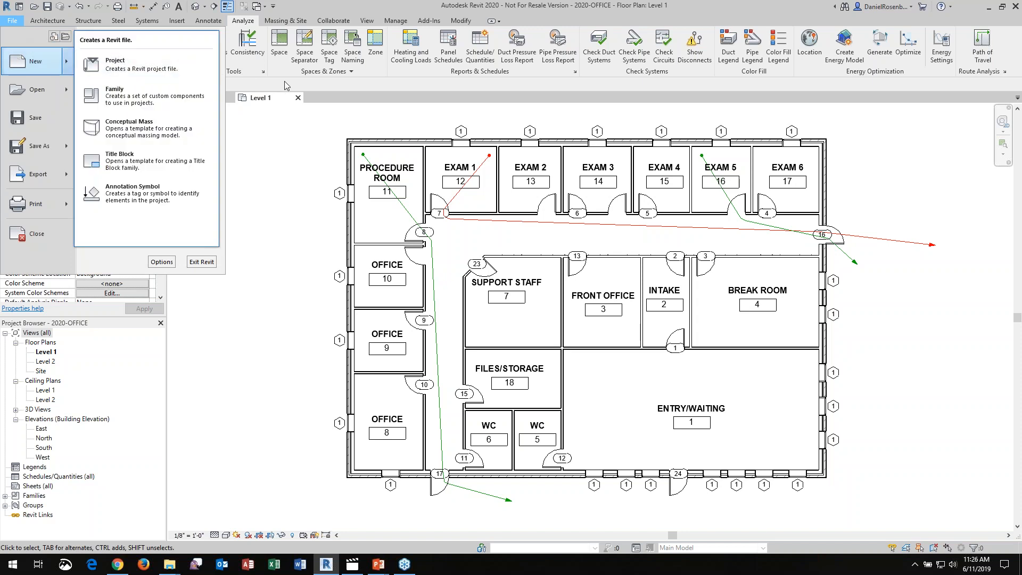
pyautogui.click(166, 57)
pyautogui.click(478, 260)
pyautogui.click(476, 284)
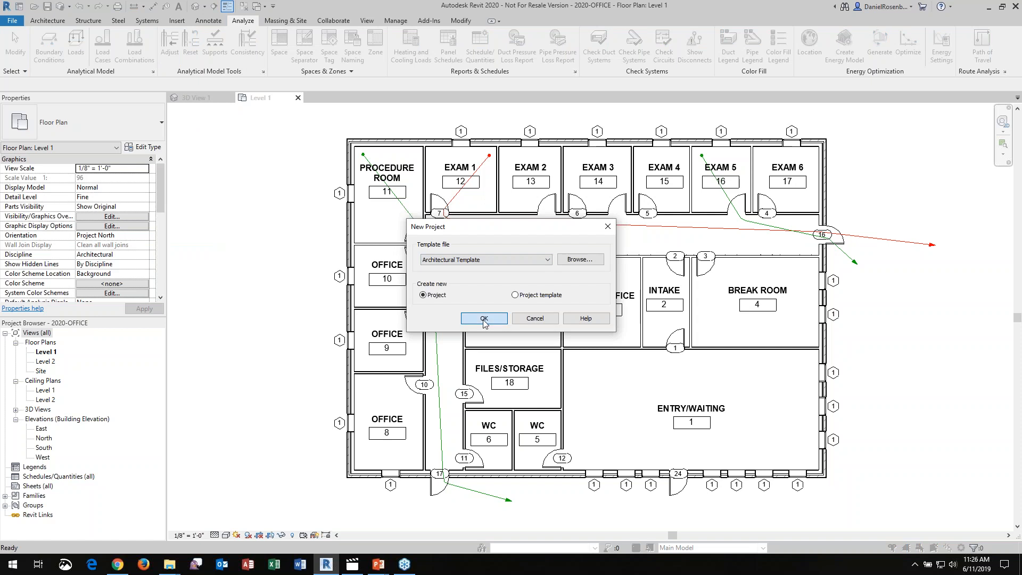
pyautogui.click(484, 317)
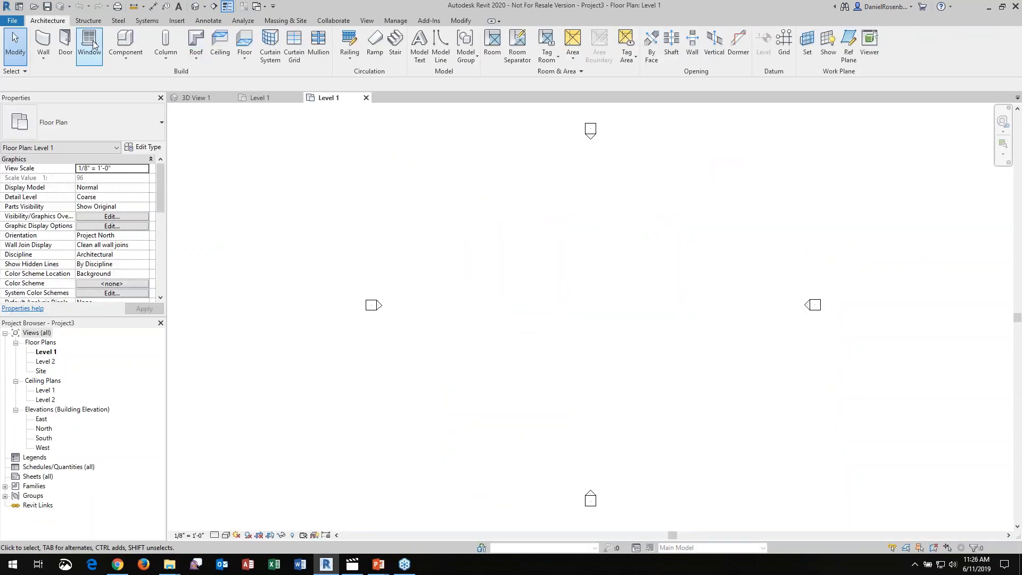
# Draw two overlapping rectangles of Generic - 8" walls on Level 1, the first about 52' by 36' and the second offset to its lower left
pyautogui.click(42, 42)
pyautogui.click(440, 35)
pyautogui.click(584, 226)
pyautogui.click(719, 322)
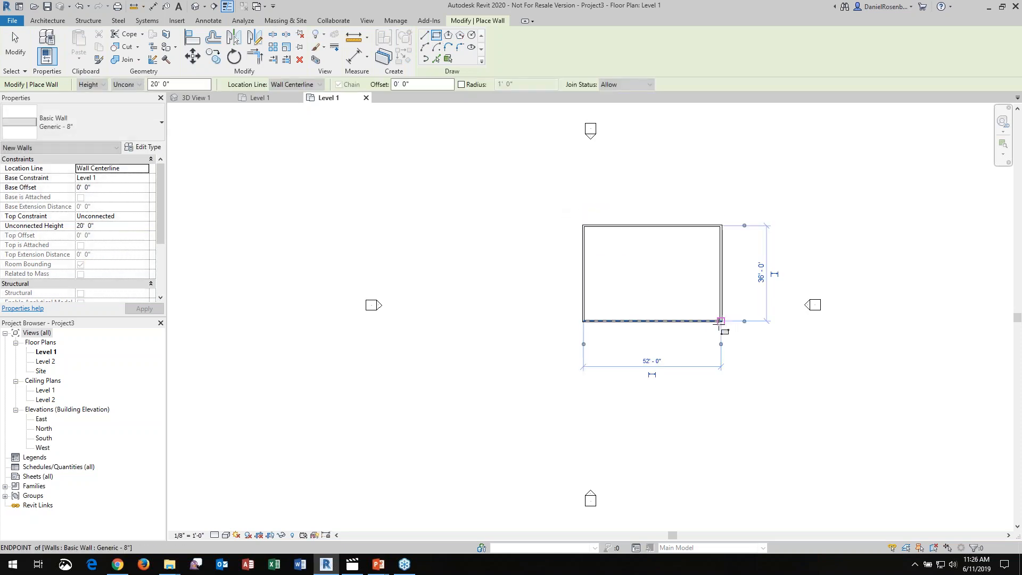
pyautogui.click(510, 291)
pyautogui.click(615, 384)
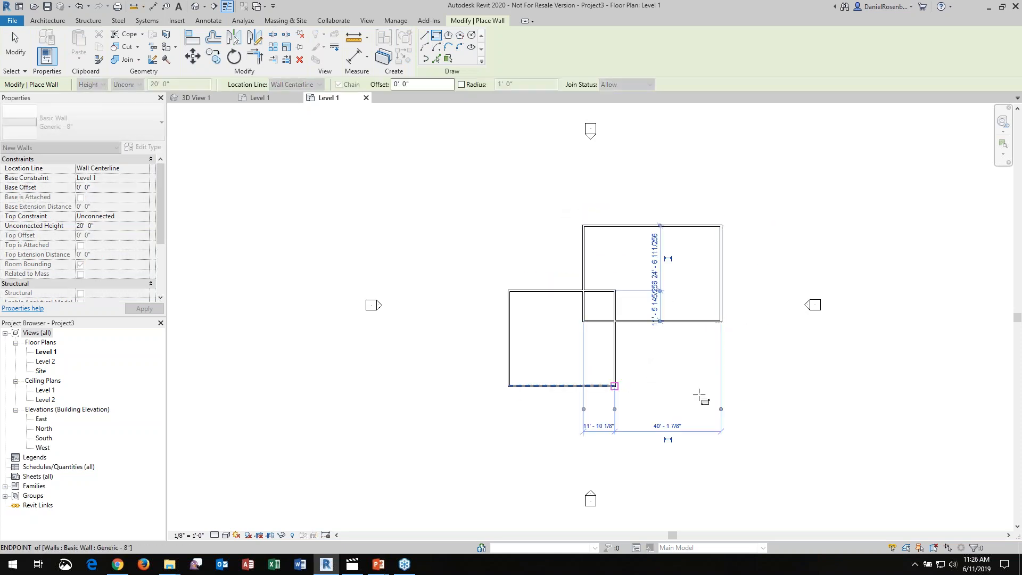
pyautogui.press('Escape')
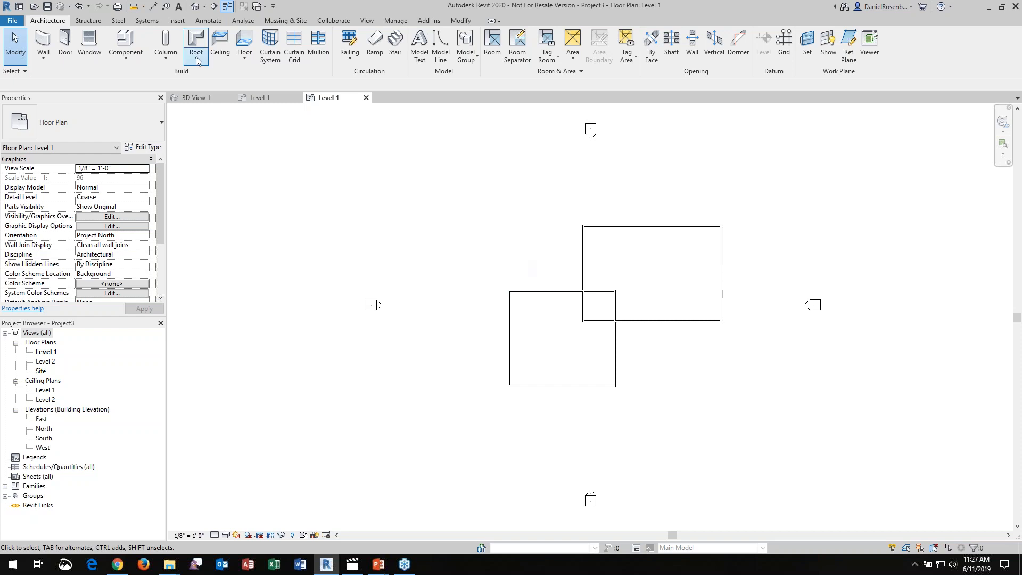
# Draw a scope box around the lower-left wall rectangle on Level 1
pyautogui.click(368, 21)
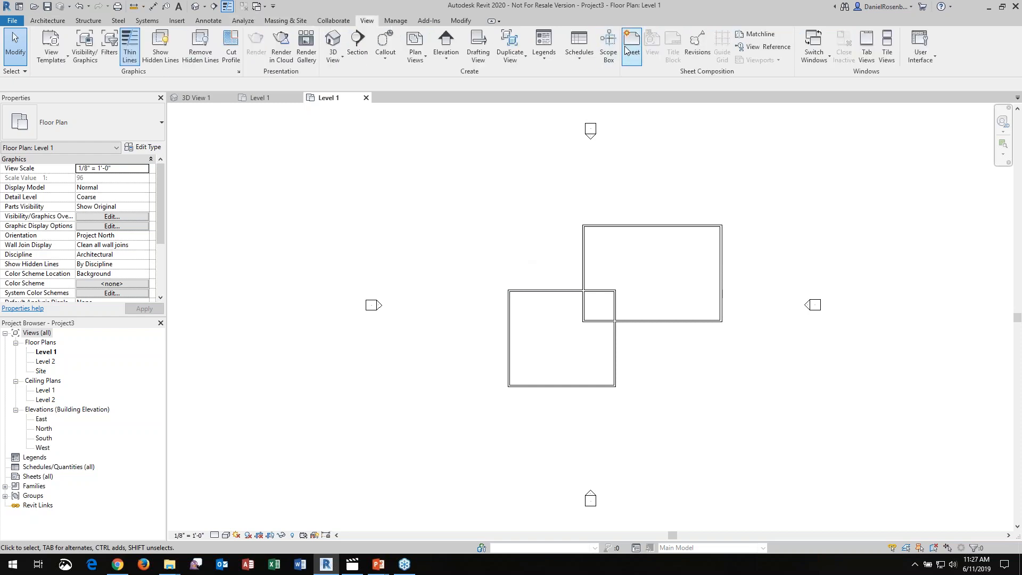
pyautogui.click(609, 47)
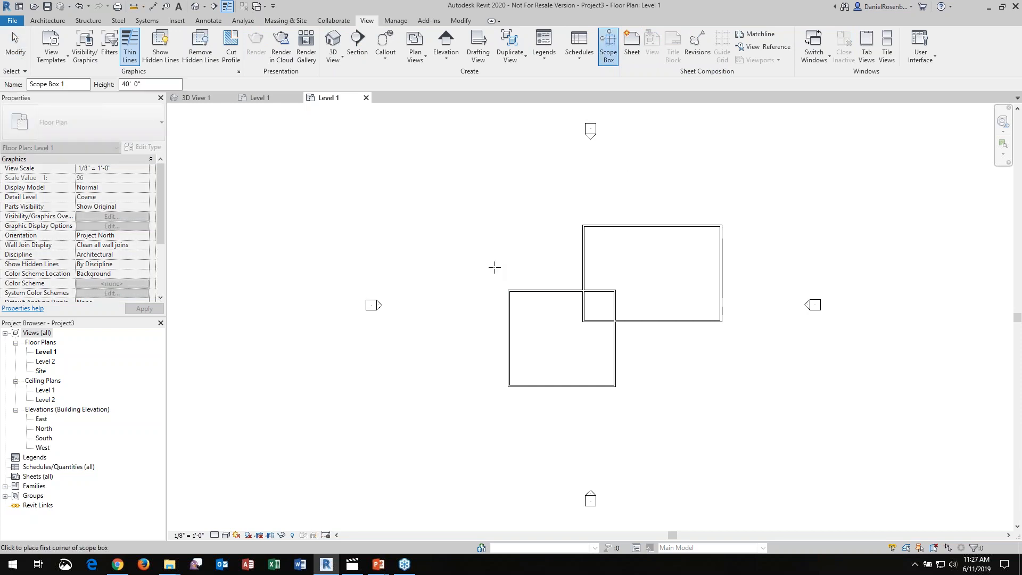
pyautogui.click(489, 270)
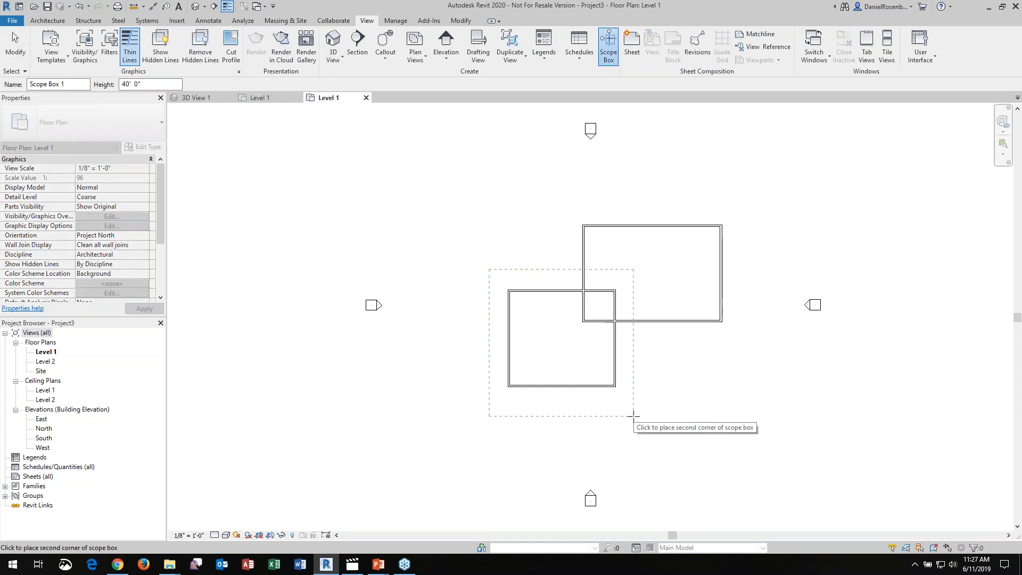
pyautogui.click(634, 414)
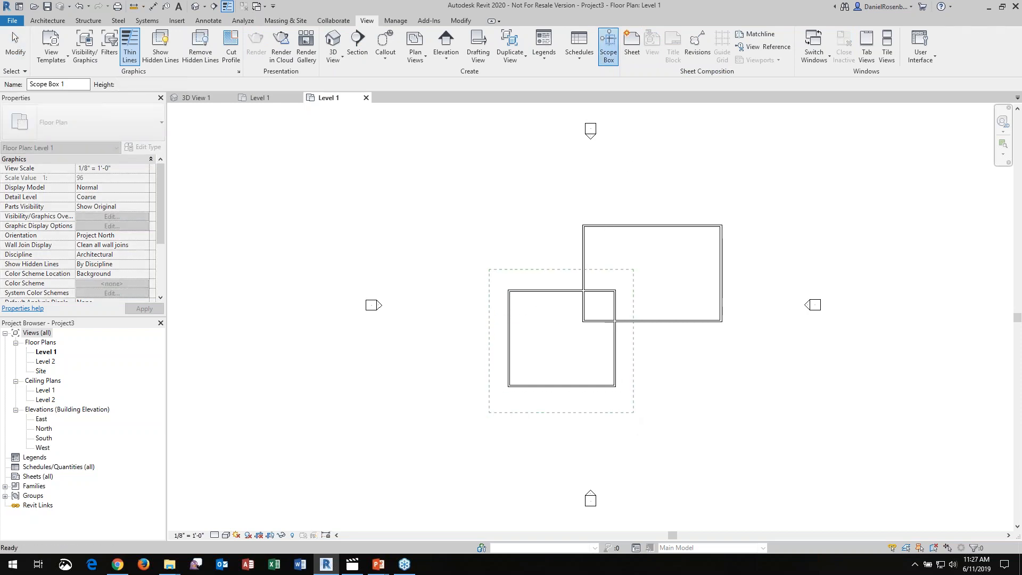
pyautogui.click(550, 265)
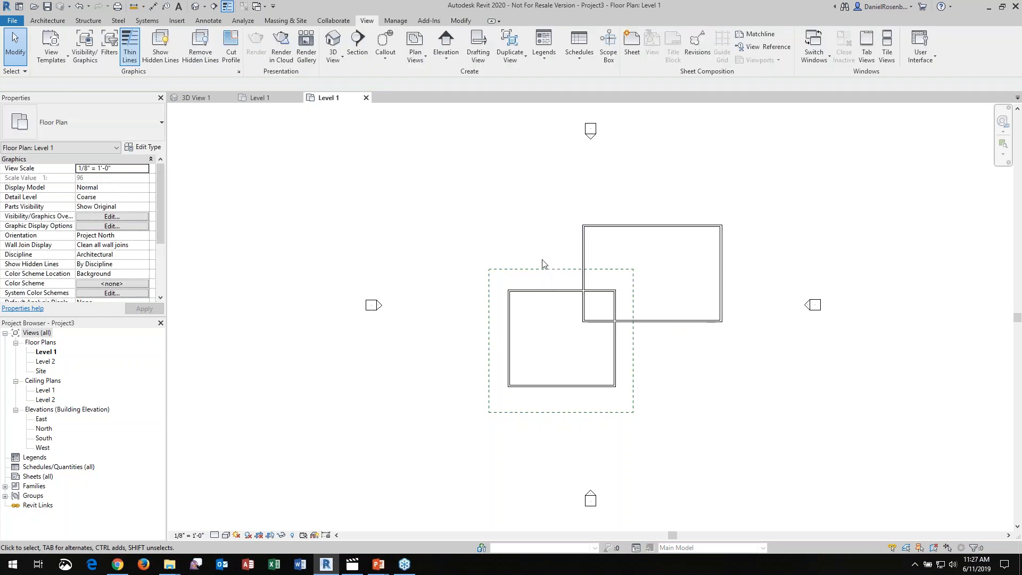
# Rename the scope box West Addition
pyautogui.click(609, 271)
pyautogui.click(132, 189)
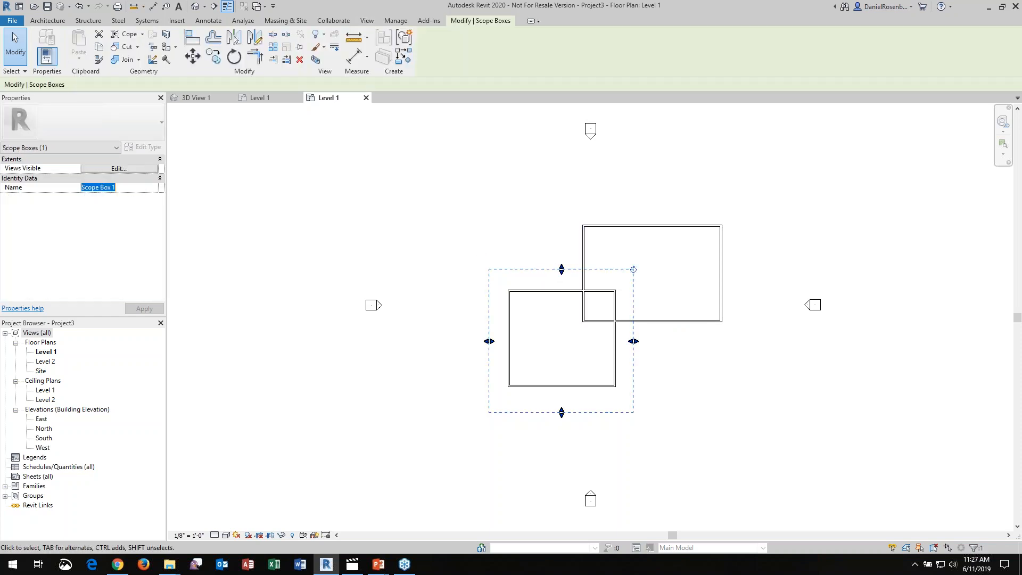
pyautogui.write('West Addition')
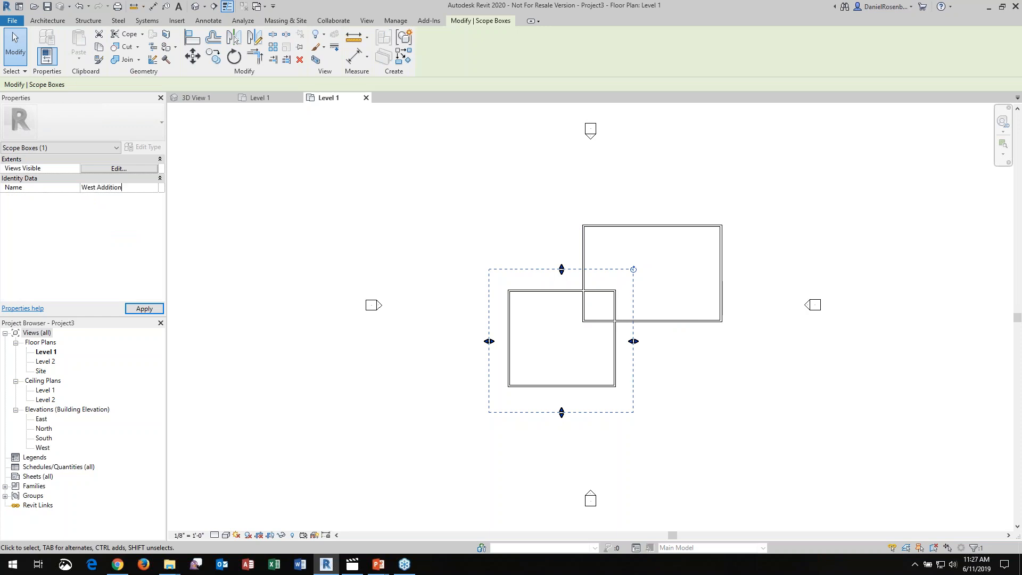
pyautogui.click(372, 221)
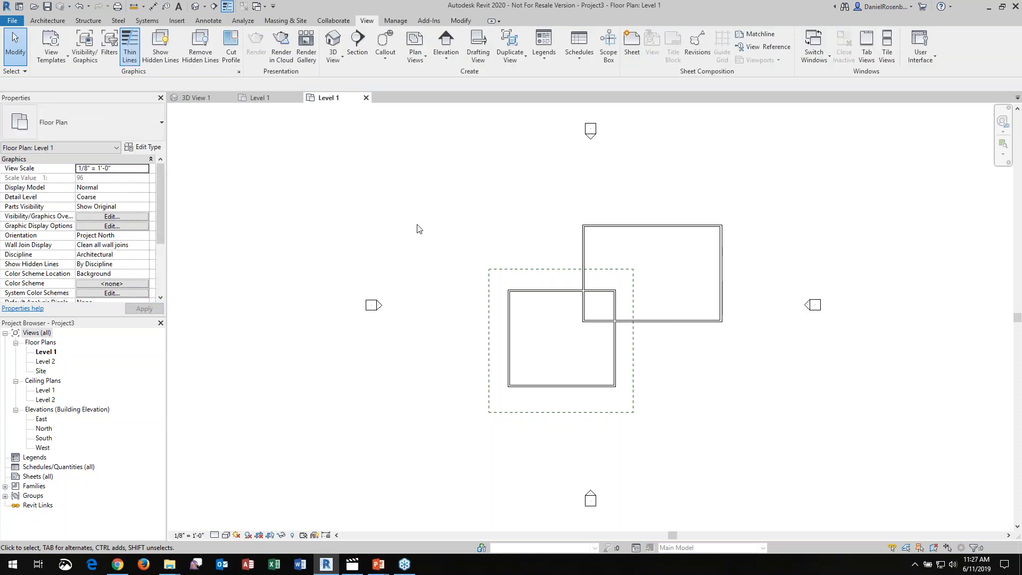
pyautogui.click(528, 273)
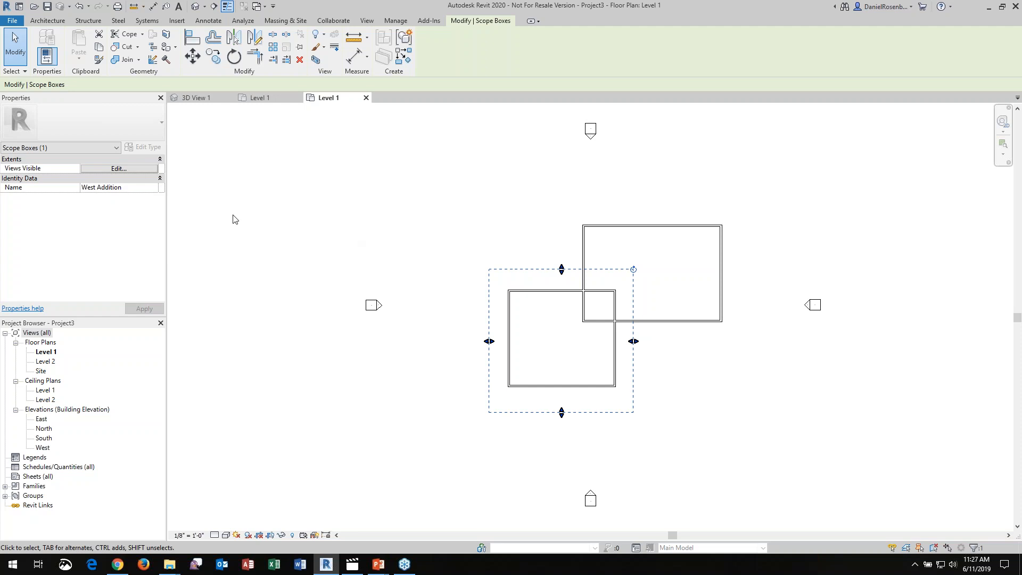
pyautogui.click(277, 218)
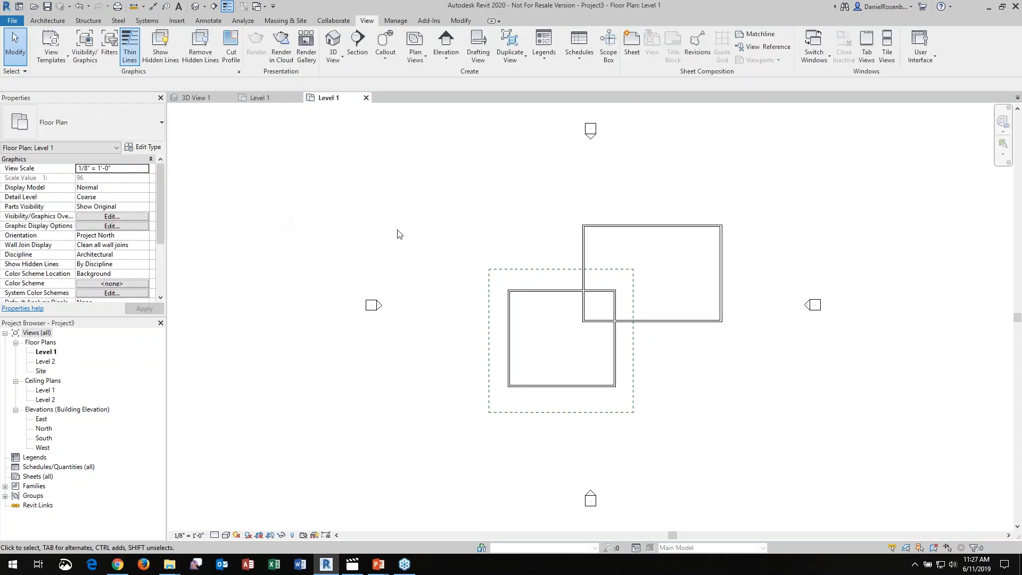
pyautogui.click(531, 275)
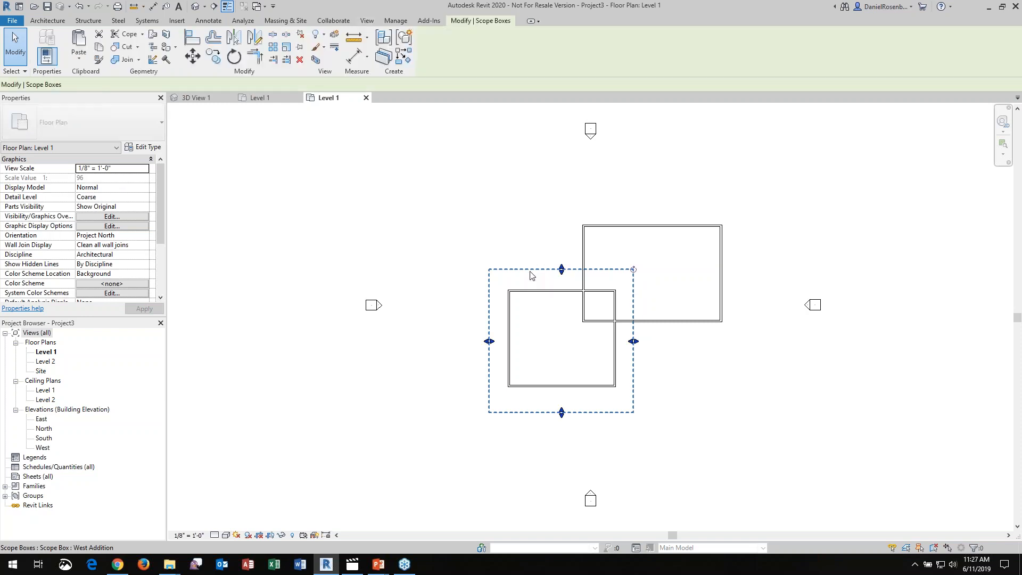
pyautogui.click(216, 217)
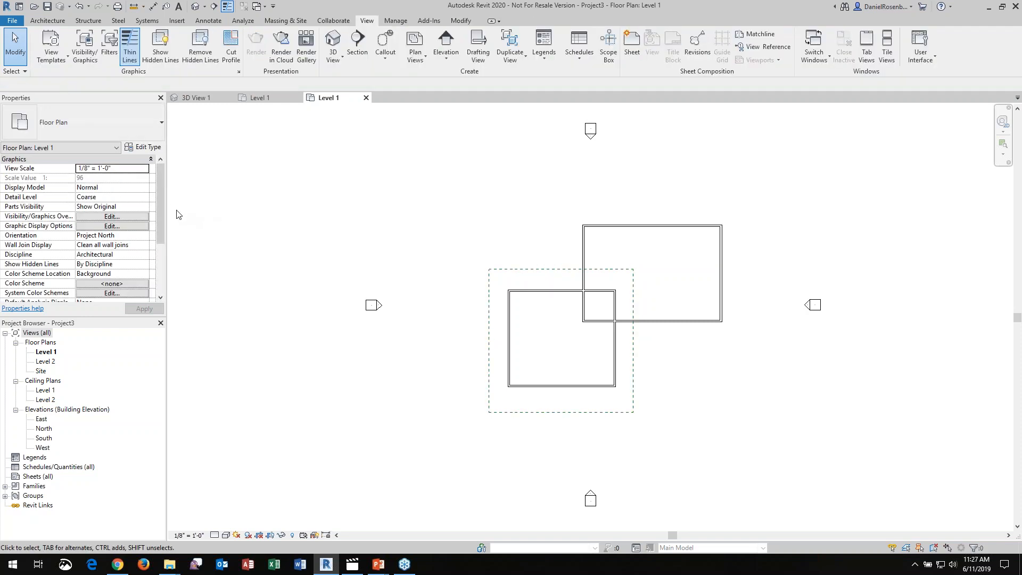
# Assign the West Addition scope box to the Level 1 floor plan view
pyautogui.moveTo(159, 189); pyautogui.dragTo(155, 266)
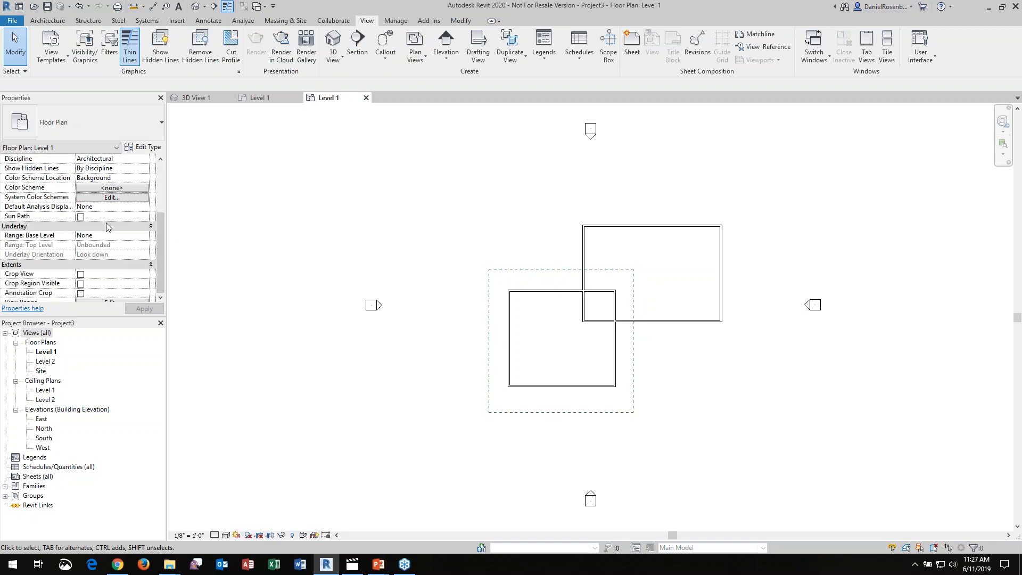
pyautogui.click(159, 299)
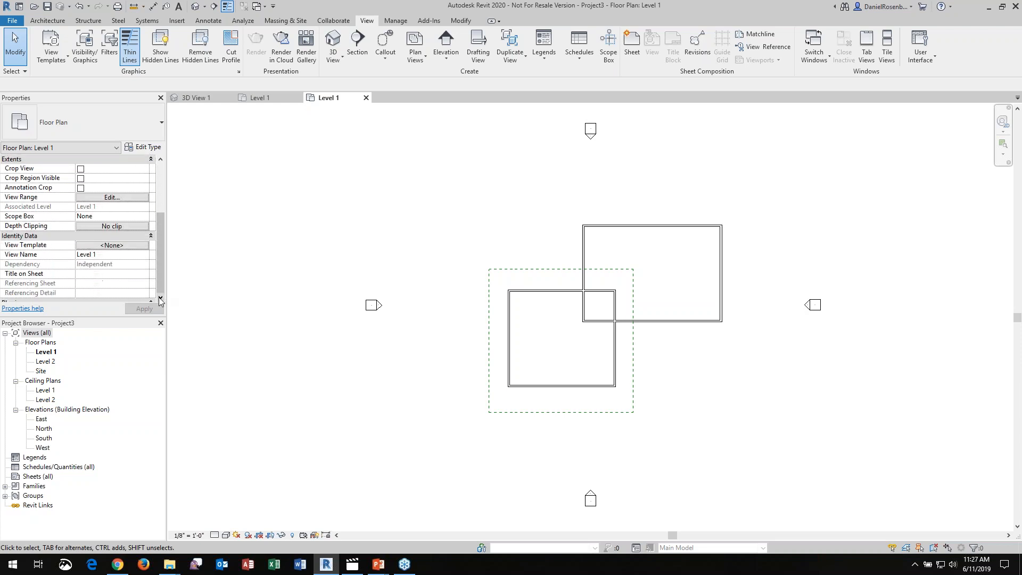
pyautogui.click(113, 217)
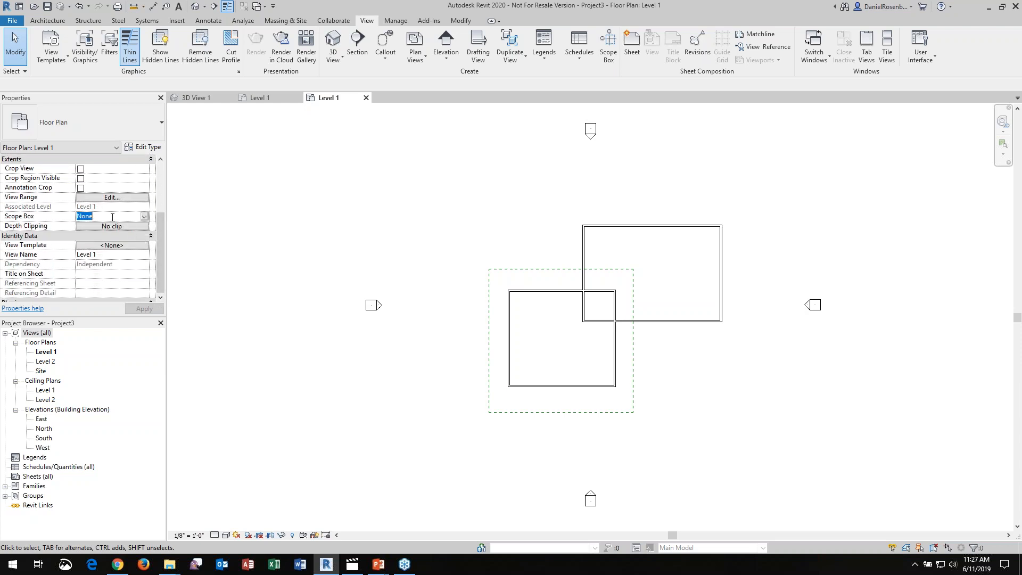
pyautogui.click(145, 216)
pyautogui.click(113, 236)
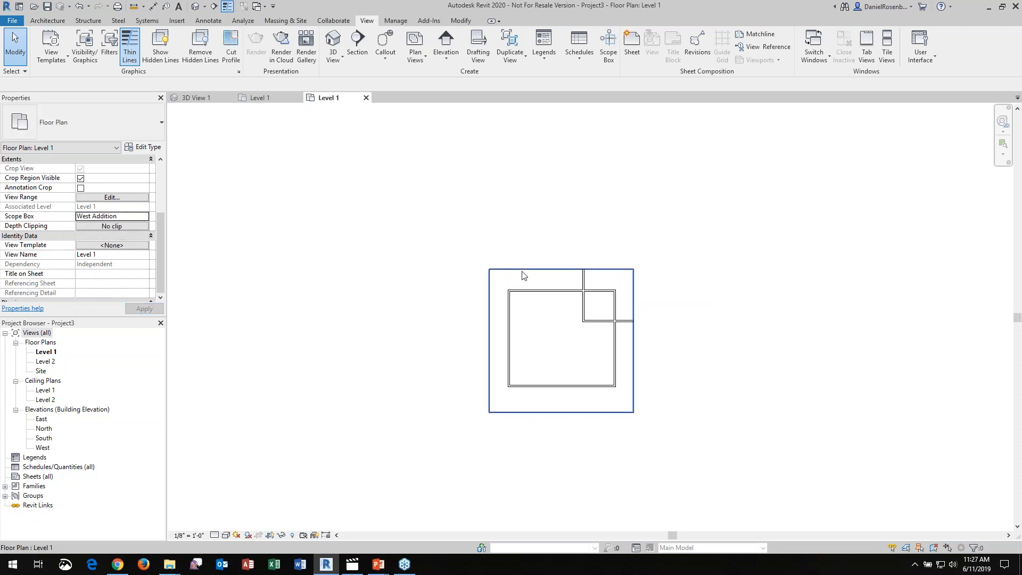
pyautogui.click(522, 273)
pyautogui.click(451, 250)
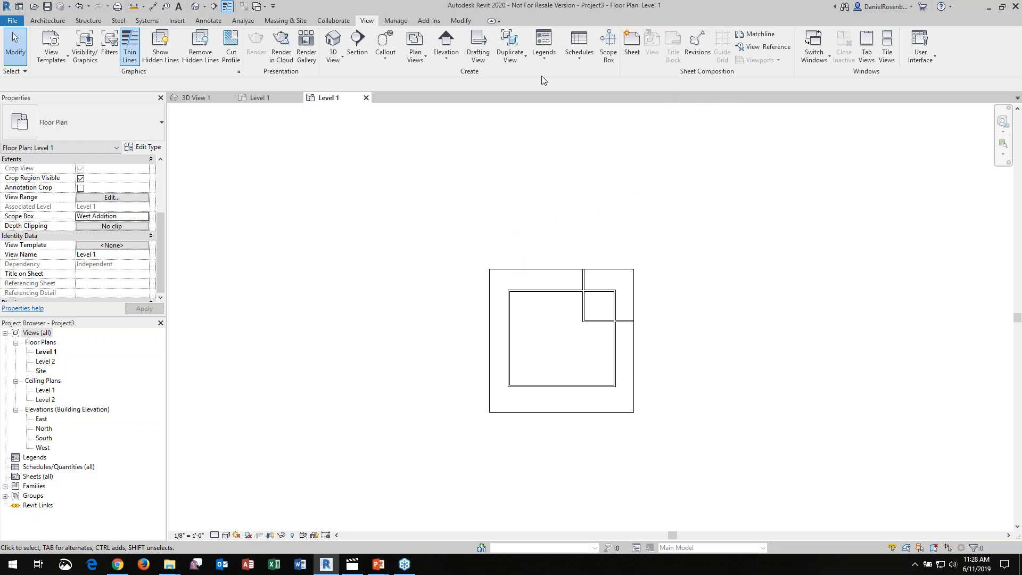
# Start a new view list and add View Name and Scope Box as its scheduled fields
pyautogui.click(580, 52)
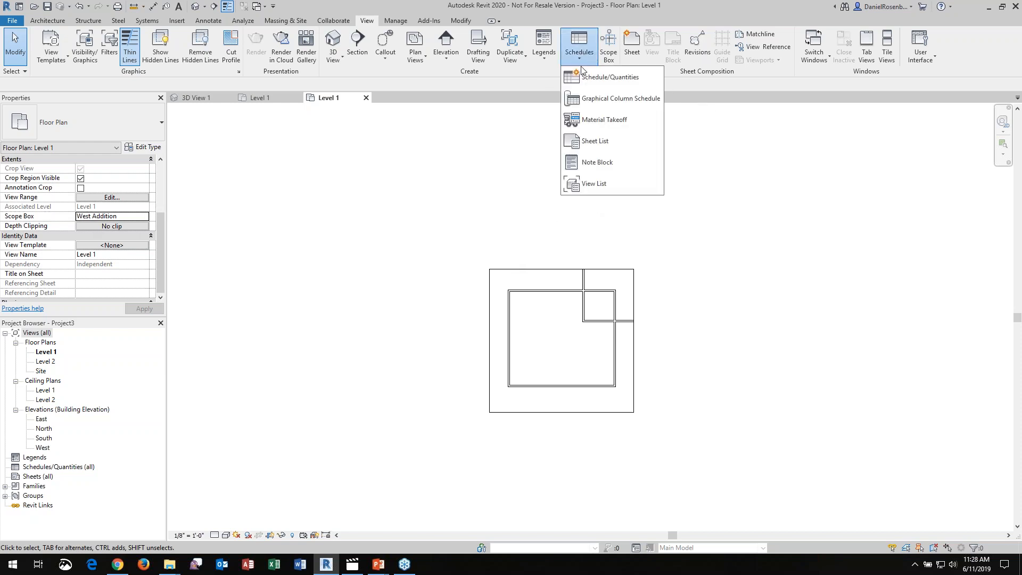
pyautogui.click(595, 184)
pyautogui.moveTo(486, 251); pyautogui.dragTo(489, 278)
pyautogui.click(397, 315)
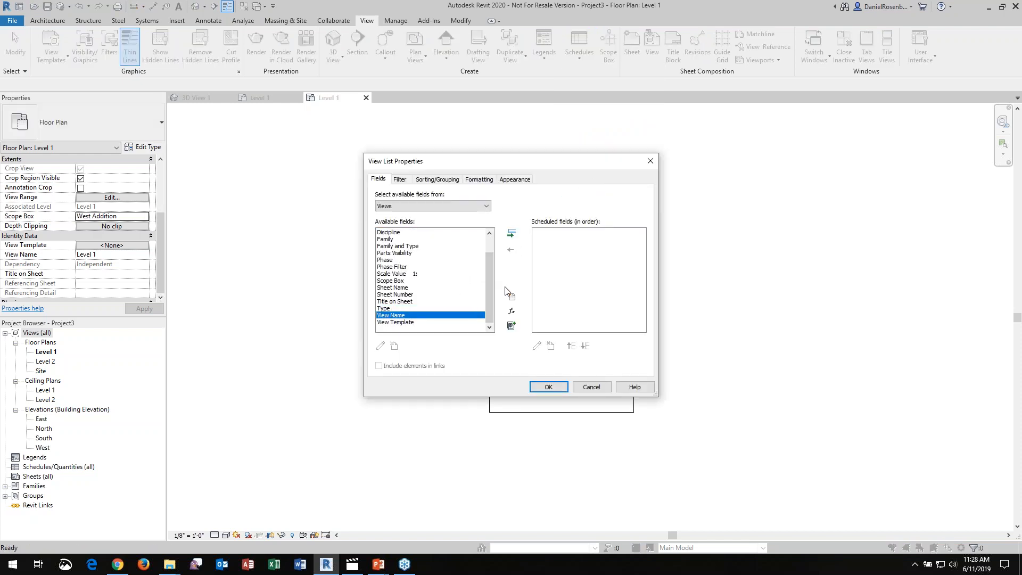
pyautogui.click(509, 235)
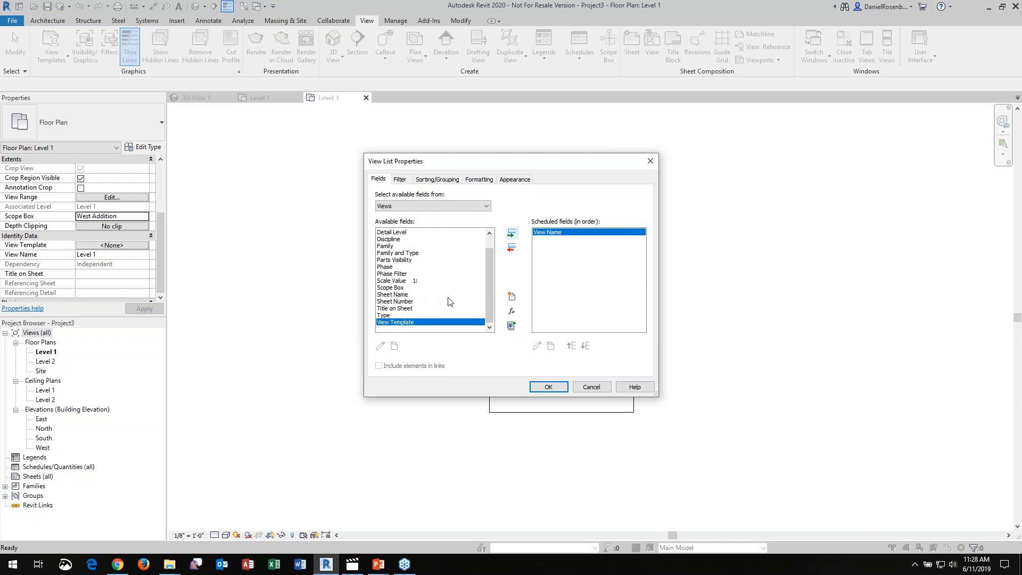
pyautogui.click(395, 287)
pyautogui.click(512, 234)
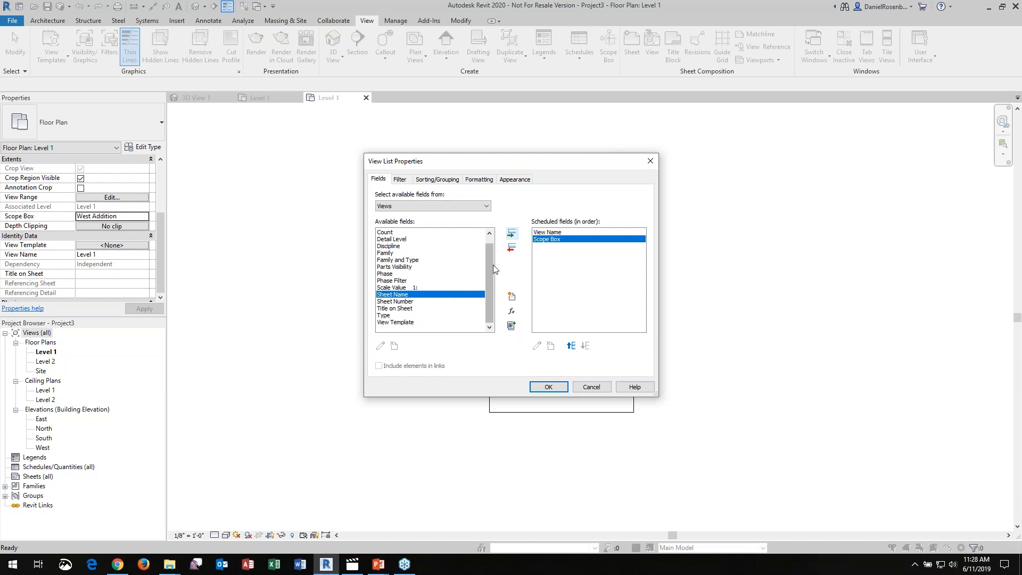
# Add the Discipline and Associated Level fields after Scope Box and generate the view list
pyautogui.moveTo(490, 270); pyautogui.dragTo(492, 263)
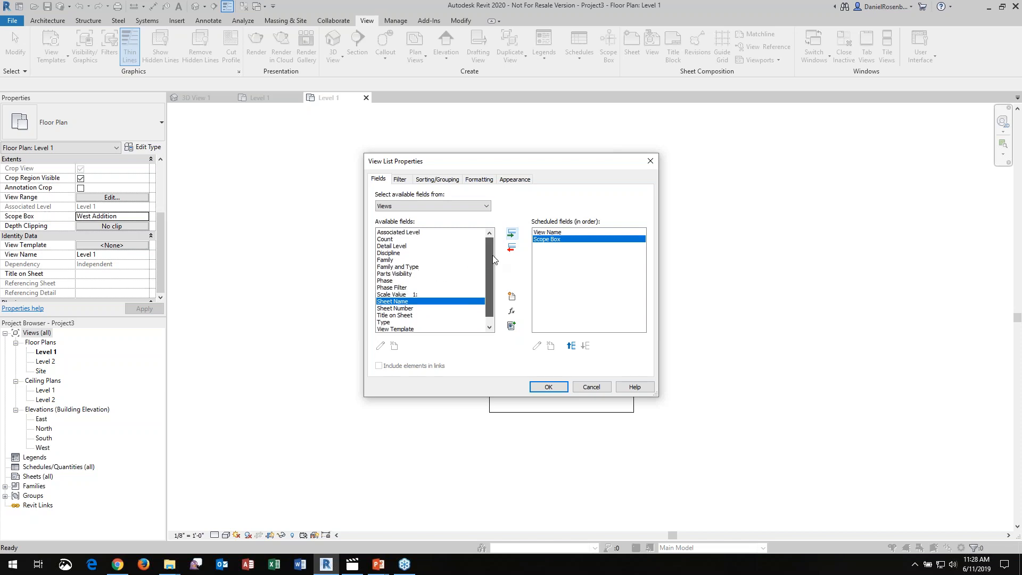
pyautogui.click(391, 253)
pyautogui.click(511, 235)
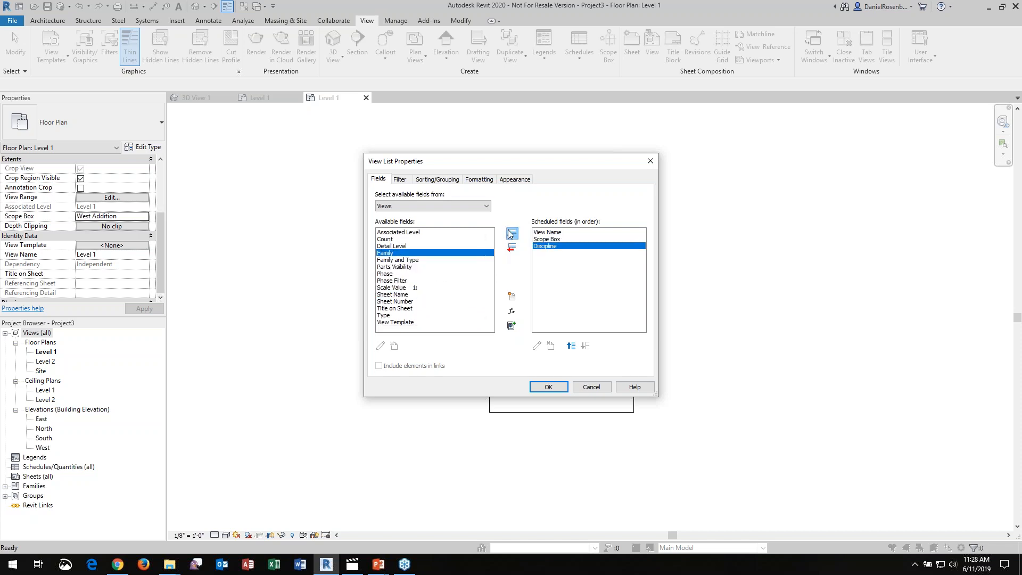
pyautogui.click(414, 232)
pyautogui.click(512, 235)
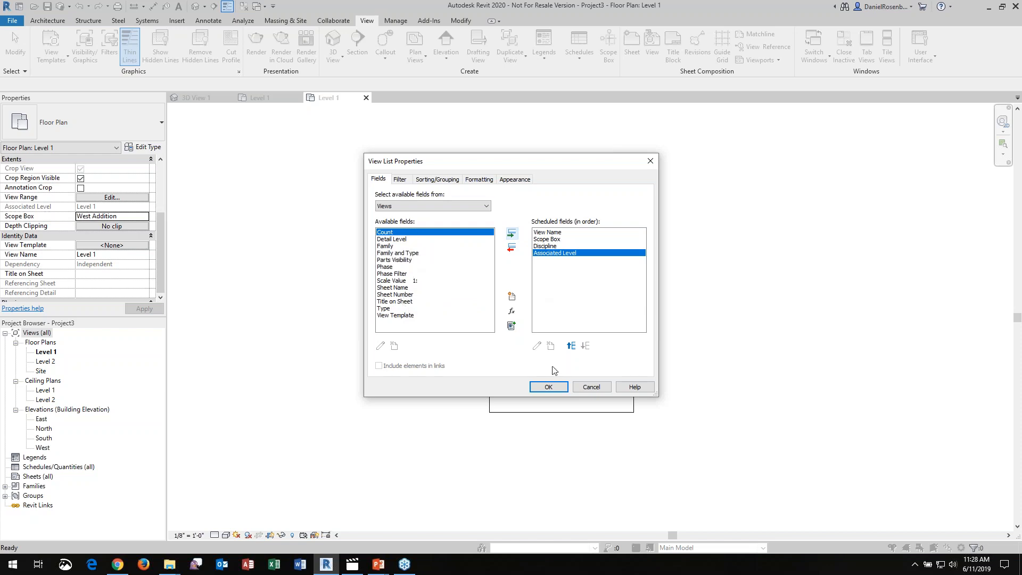
pyautogui.click(547, 387)
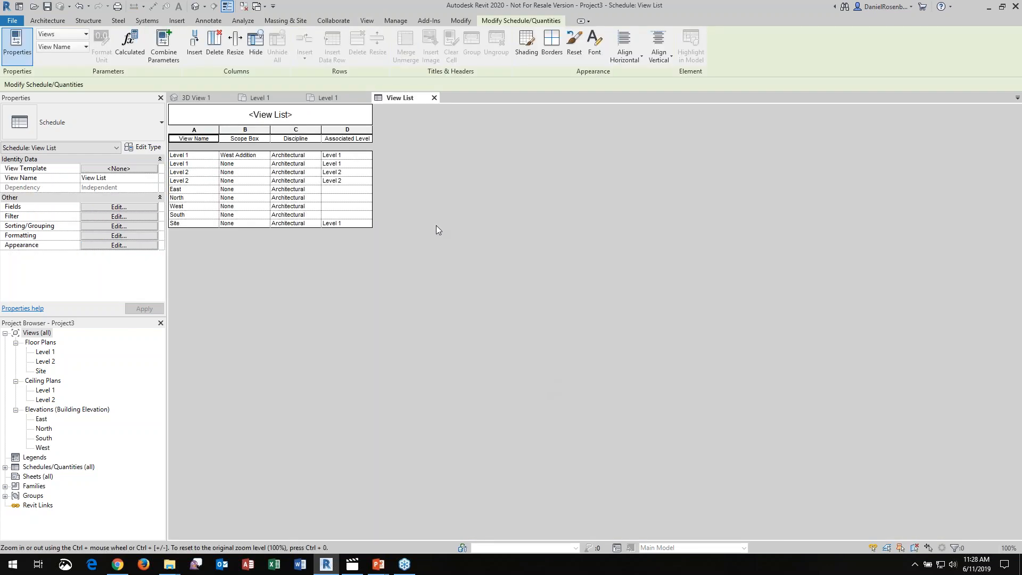
# Examine the Scope Box column of the view list and the scope box choices for the second Level 1 view
pyautogui.click(261, 158)
pyautogui.click(255, 165)
pyautogui.click(254, 165)
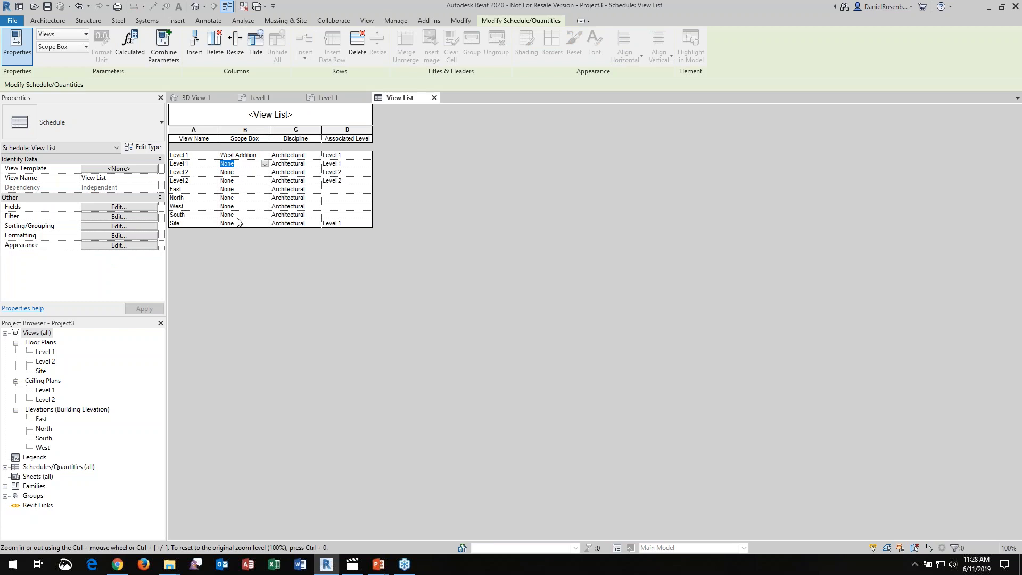
pyautogui.click(266, 165)
pyautogui.click(266, 165)
pyautogui.click(266, 164)
pyautogui.click(256, 164)
pyautogui.click(365, 191)
pyautogui.keyDown('ctrl'); pyautogui.scroll(5, 224, 177); pyautogui.keyUp('ctrl')
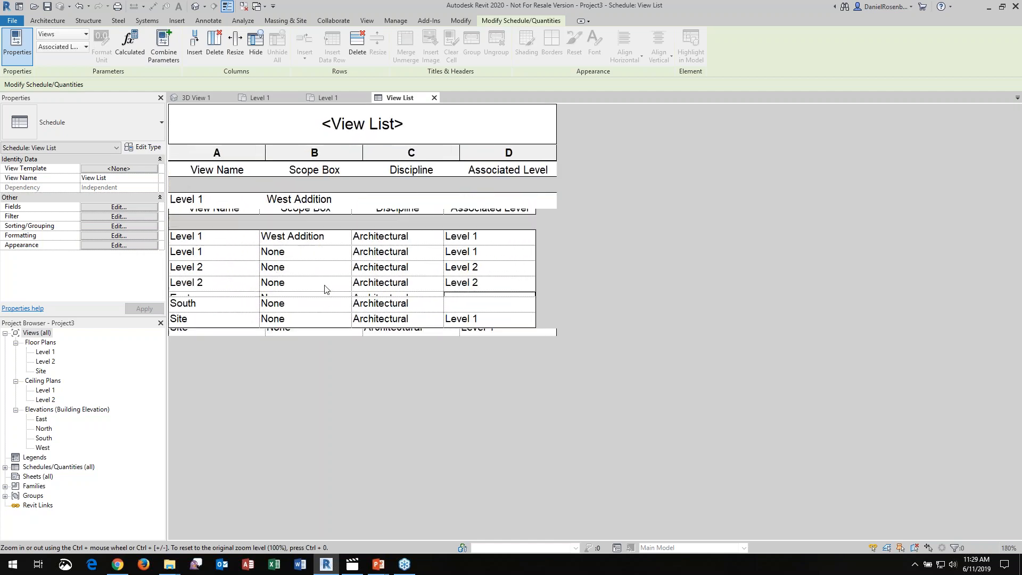
pyautogui.keyDown('ctrl'); pyautogui.scroll(4, 326, 288); pyautogui.keyUp('ctrl')
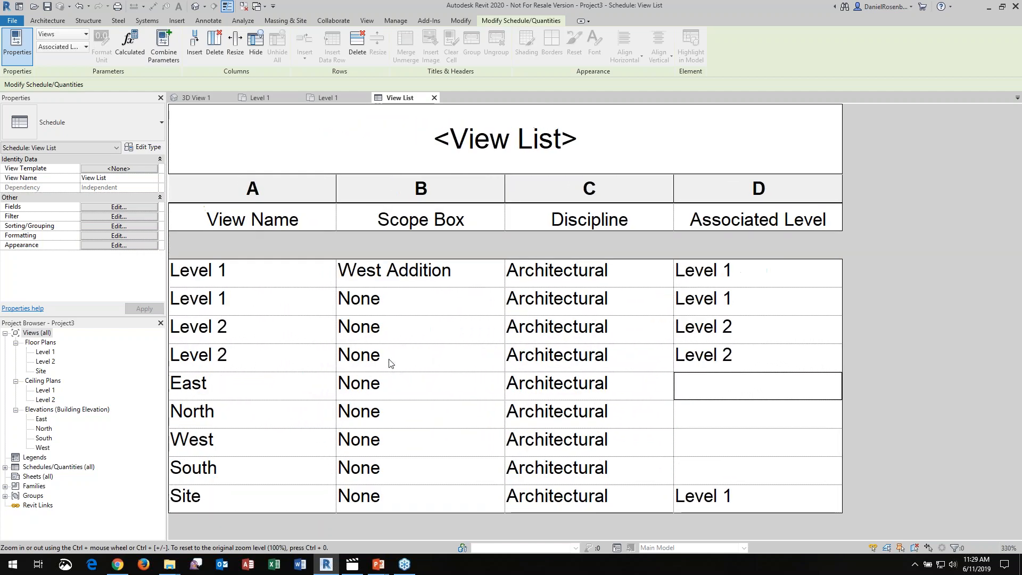
# Review the view list's Scope Box and Associated Level columns and look through the open 3D View 1 and Level 1 plans
pyautogui.keyDown('ctrl'); pyautogui.scroll(-4, 394, 319); pyautogui.keyUp('ctrl')
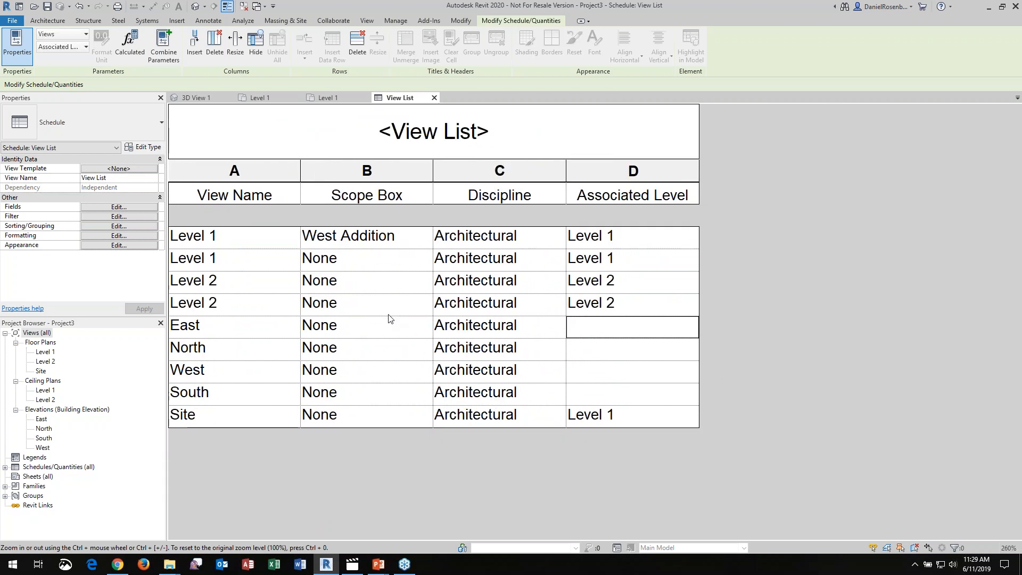
pyautogui.keyDown('ctrl'); pyautogui.scroll(-10, 386, 314); pyautogui.keyUp('ctrl')
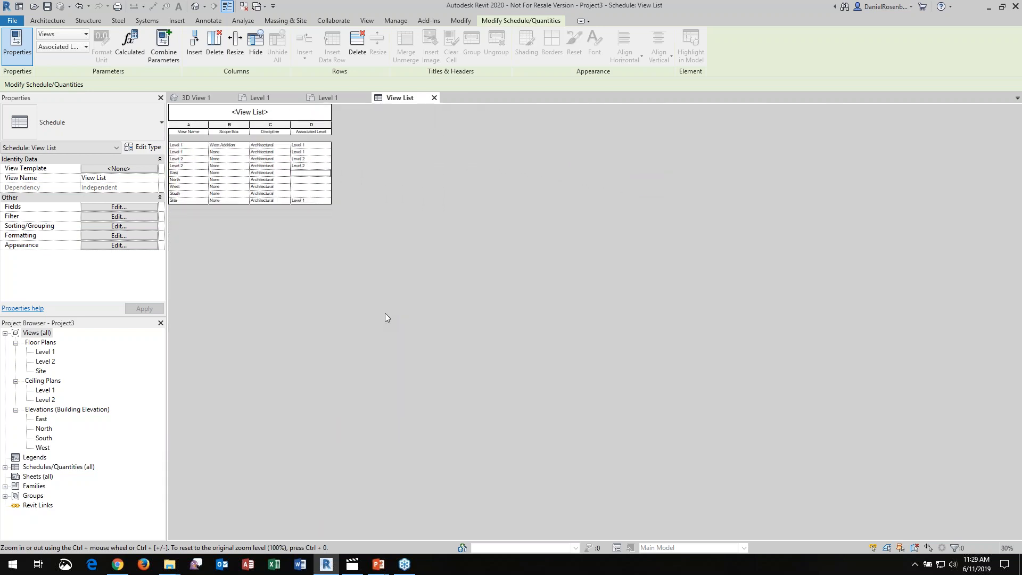
pyautogui.keyDown('ctrl'); pyautogui.scroll(8, 315, 288); pyautogui.keyUp('ctrl')
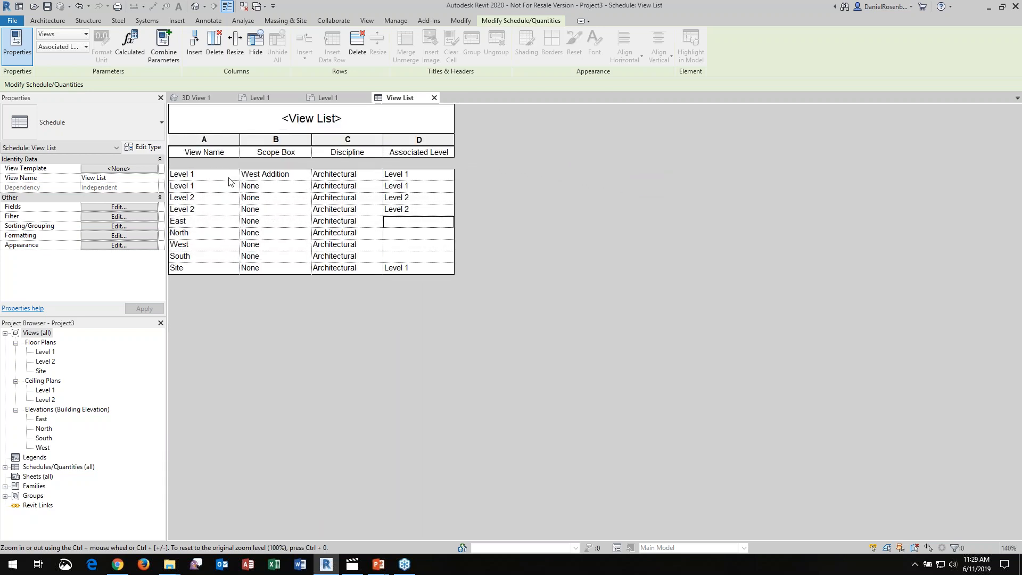
pyautogui.keyDown('ctrl'); pyautogui.scroll(1, 230, 193); pyautogui.keyUp('ctrl')
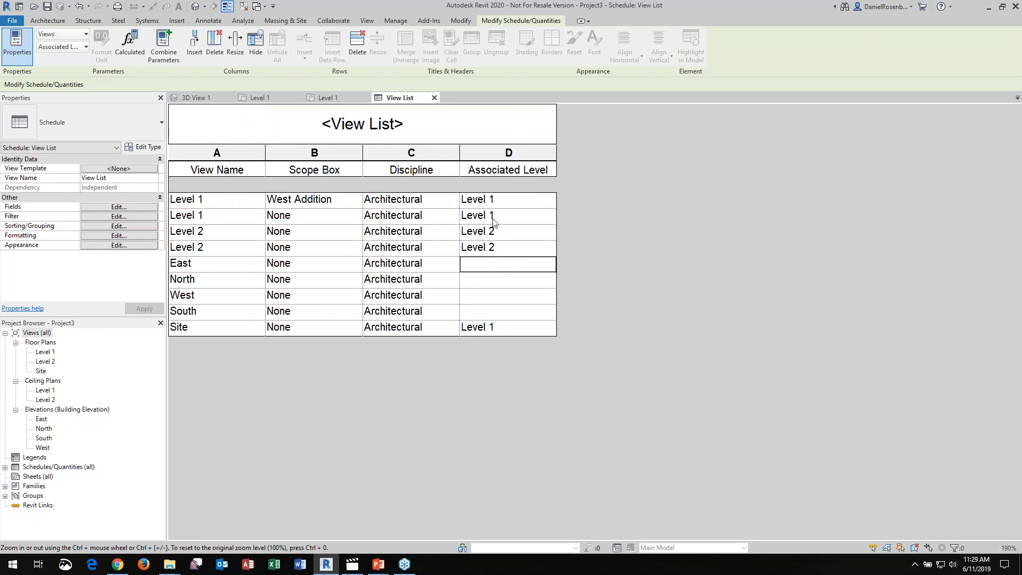
pyautogui.keyDown('ctrl'); pyautogui.scroll(-3, 482, 228); pyautogui.keyUp('ctrl')
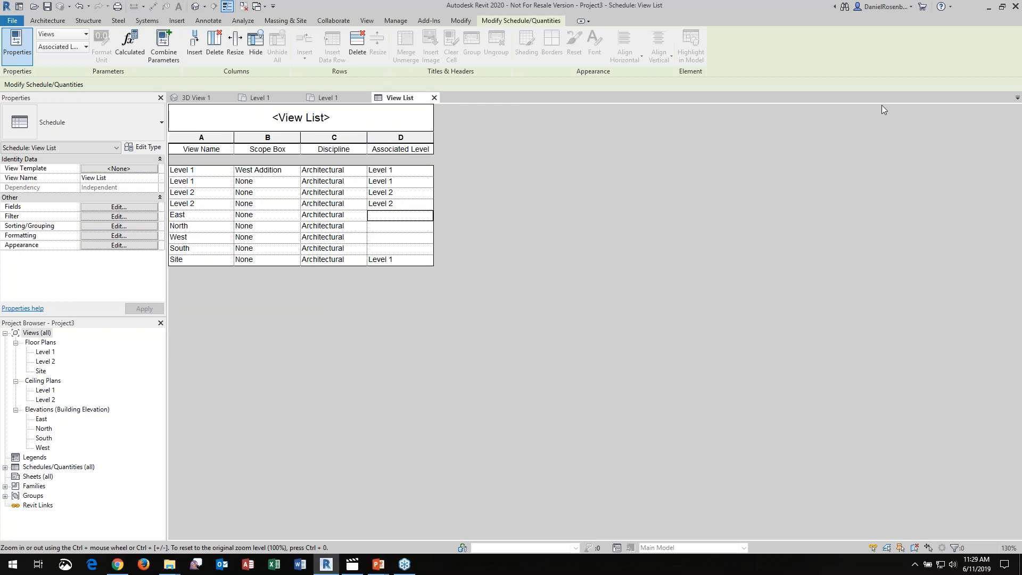
pyautogui.click(204, 98)
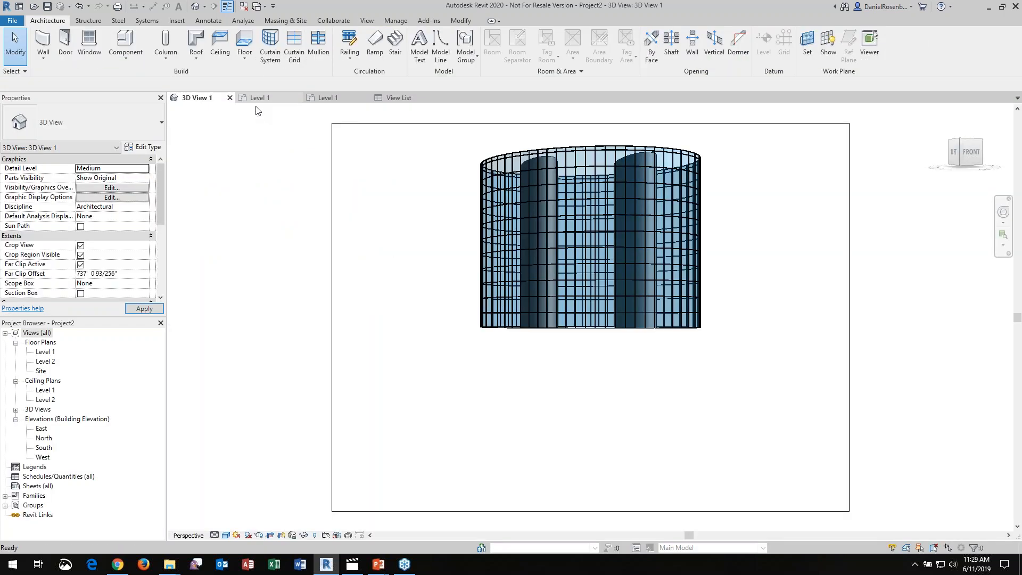
pyautogui.click(269, 103)
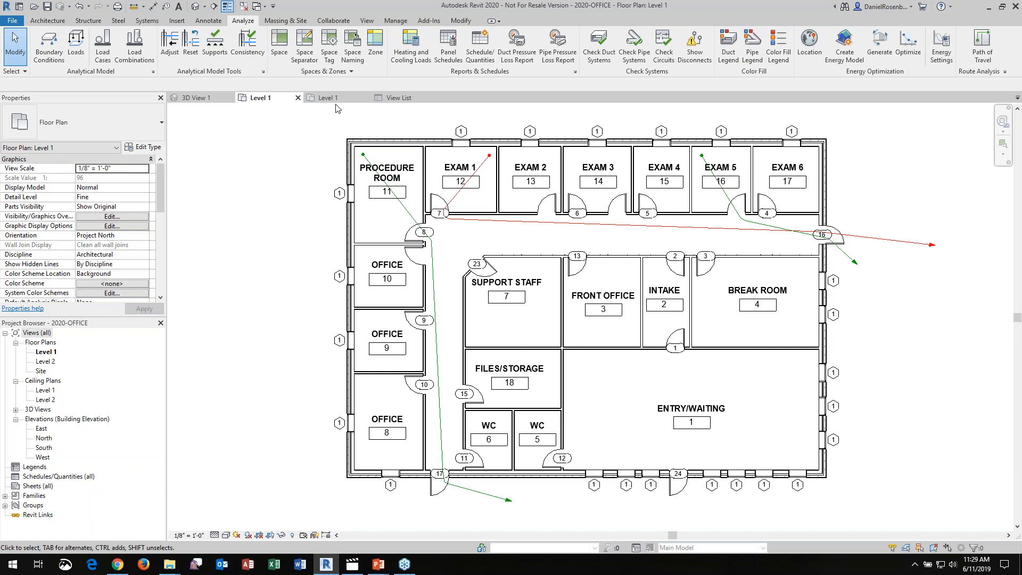
pyautogui.click(337, 101)
pyautogui.click(390, 100)
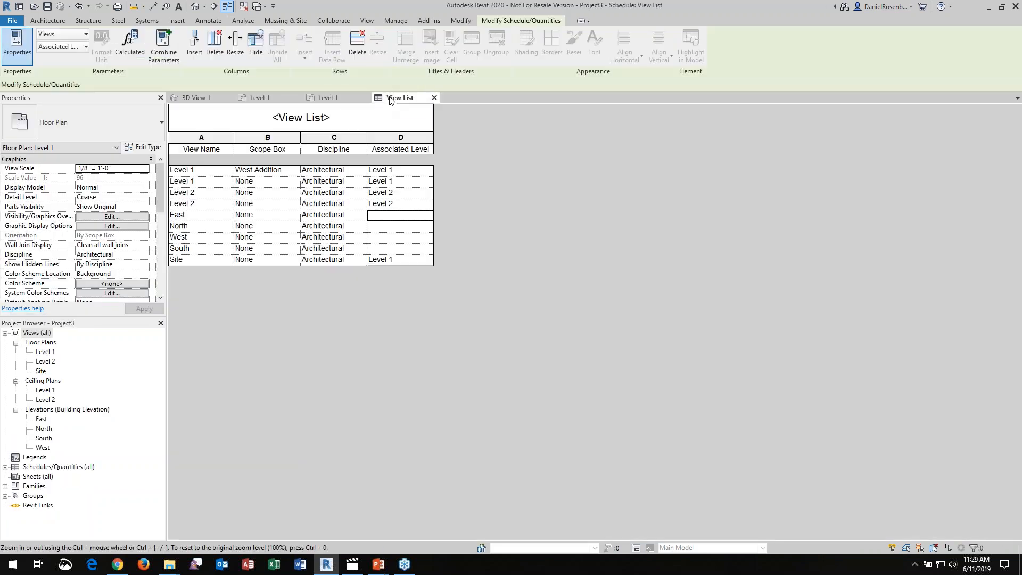
# Create a new project from the Mechanical Template
pyautogui.click(17, 25)
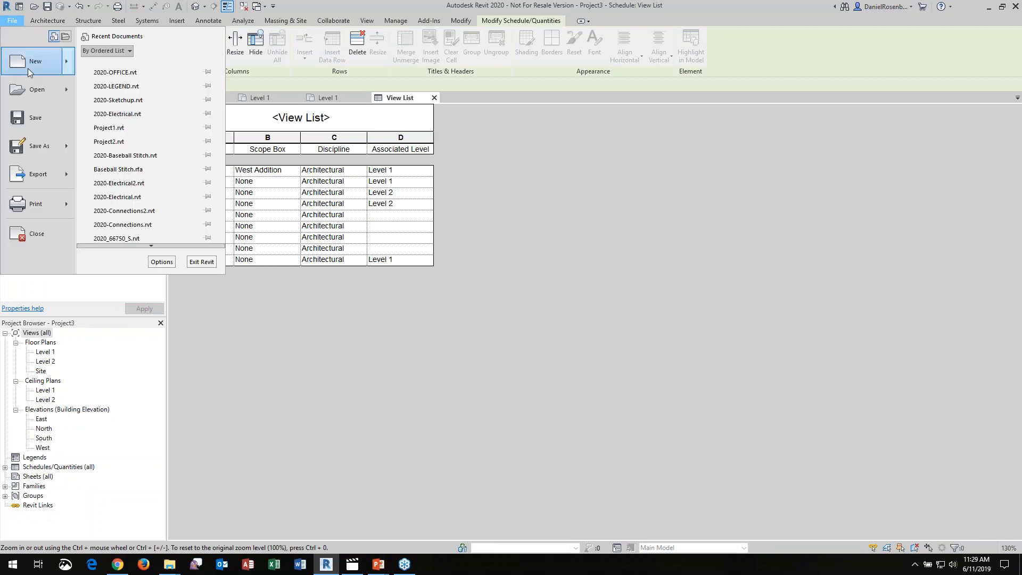
pyautogui.moveTo(28, 70)
pyautogui.click(123, 70)
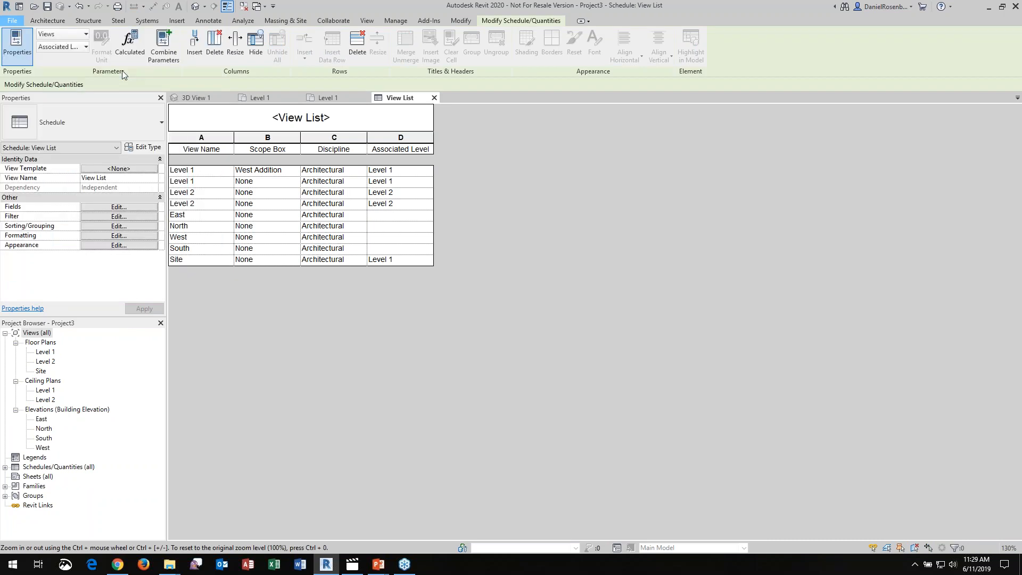
pyautogui.click(548, 260)
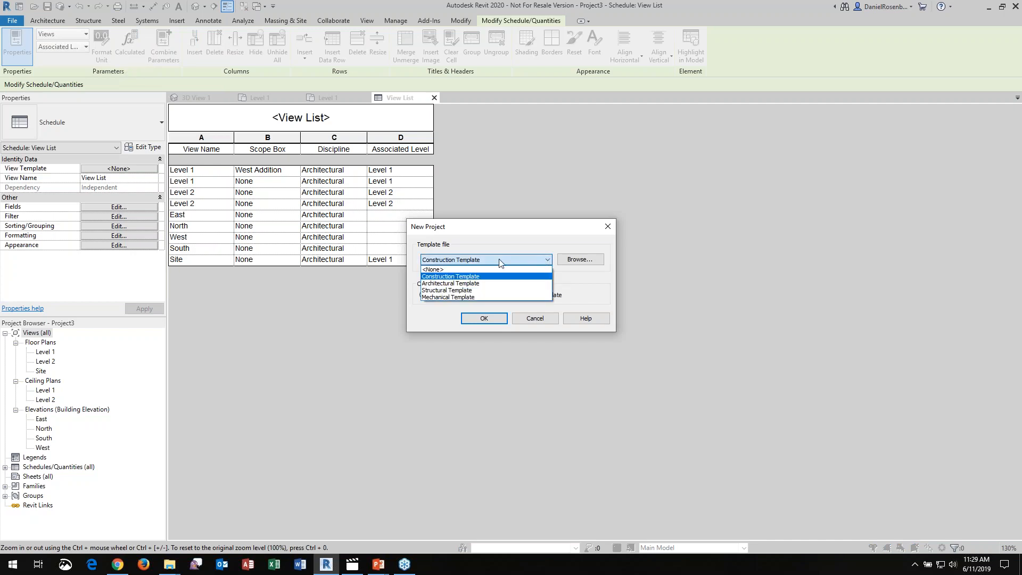
pyautogui.click(459, 297)
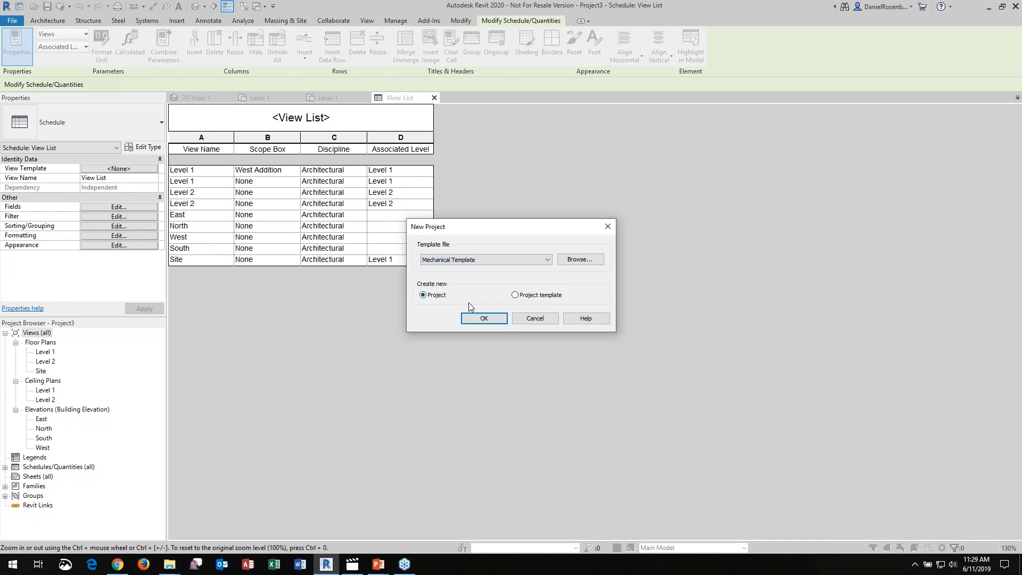
pyautogui.click(481, 319)
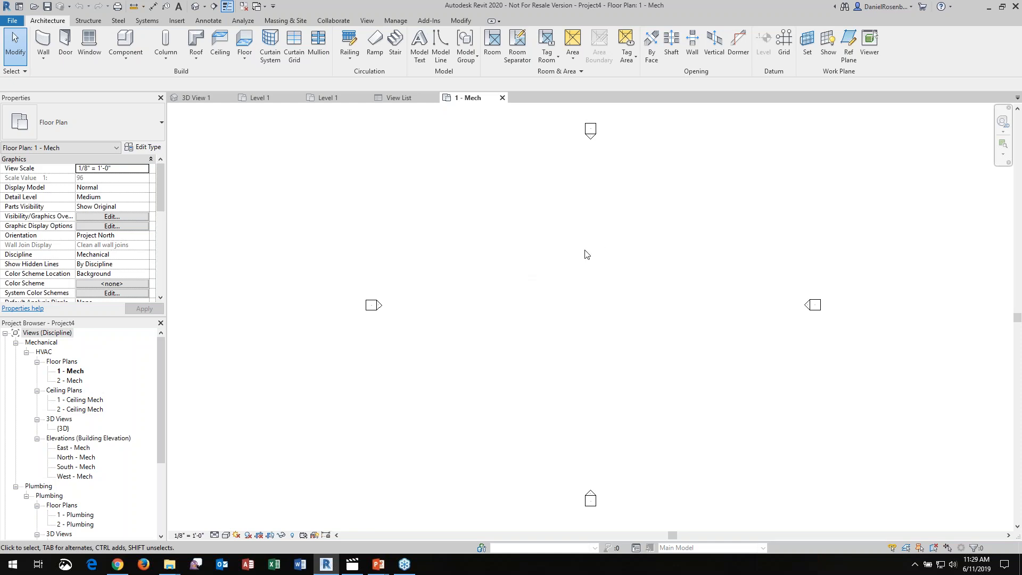
# Draw one straight horizontal wall in the middle of the 1 - Mech floor plan, between the elevation markers
pyautogui.click(43, 39)
pyautogui.click(517, 339)
pyautogui.click(620, 339)
pyautogui.press('Escape')
pyautogui.press('Escape')
pyautogui.scroll(3, 552, 331)
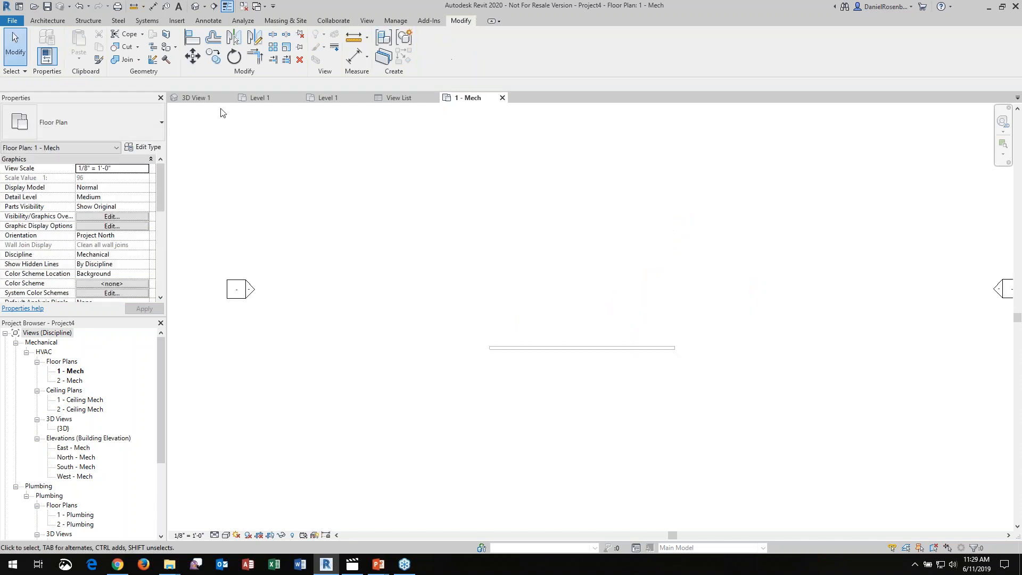
# Place four 24 x 24 Face 12 x 12 supply diffusers in a rectangular arrangement above the wall, with an elevation from level of 9'
pyautogui.click(149, 22)
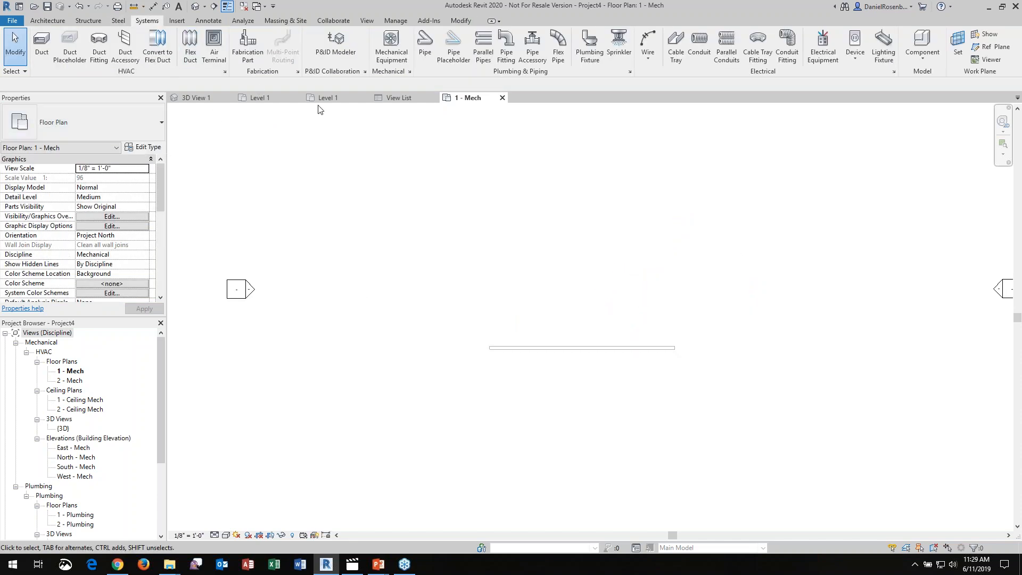
pyautogui.click(214, 47)
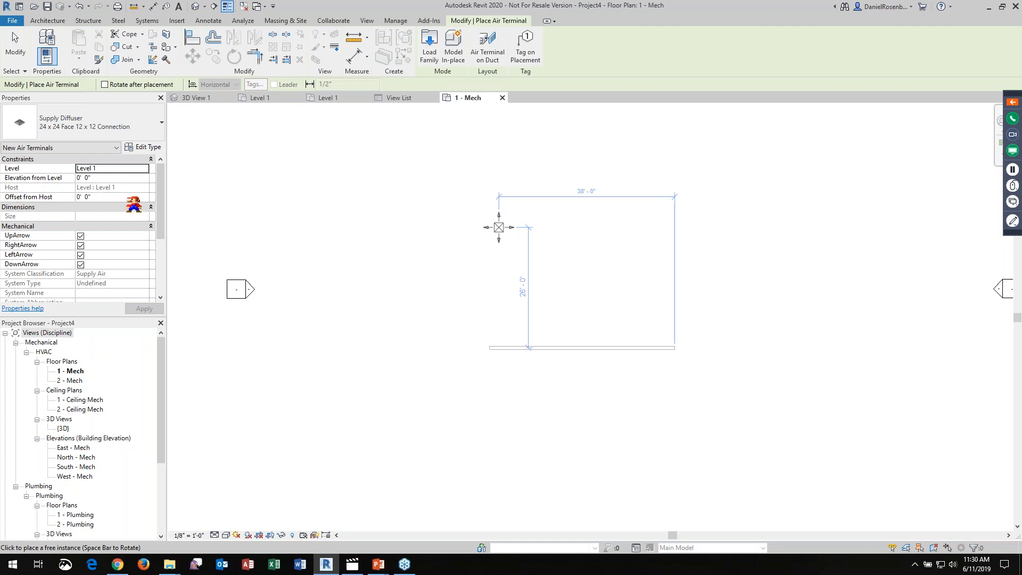
pyautogui.click(104, 178)
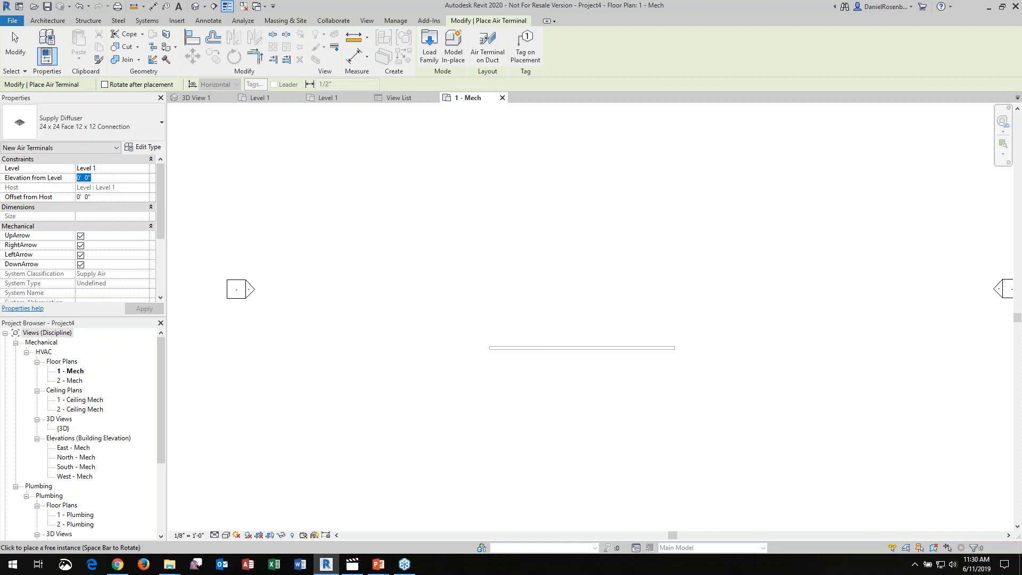
pyautogui.write('9')
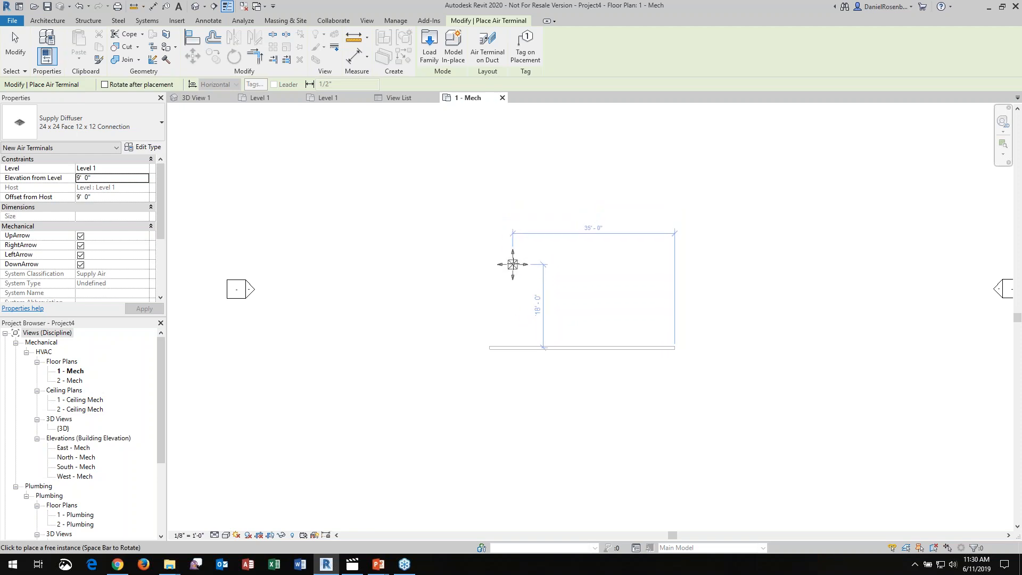
pyautogui.click(515, 260)
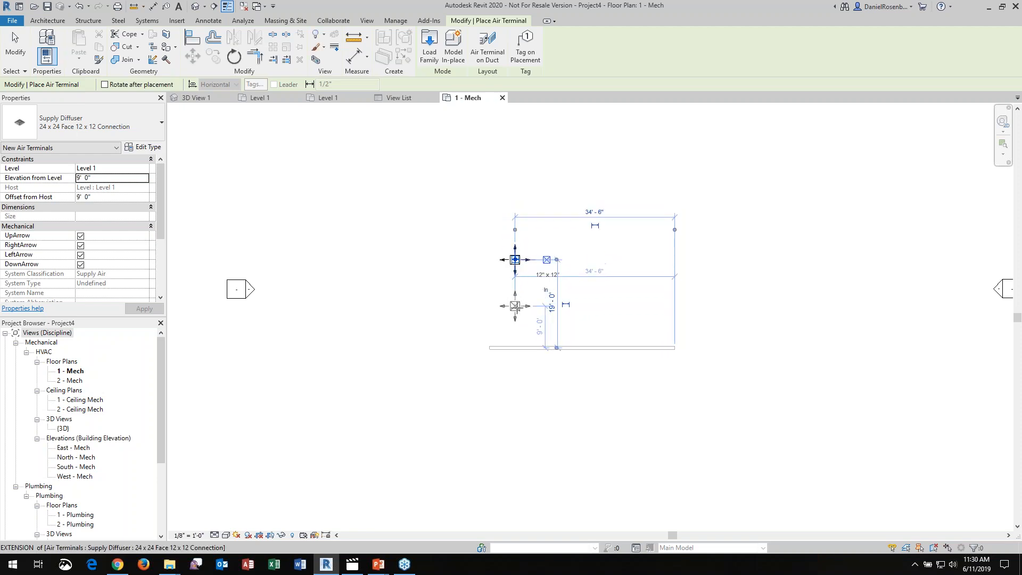
pyautogui.click(514, 313)
pyautogui.click(610, 313)
pyautogui.click(611, 260)
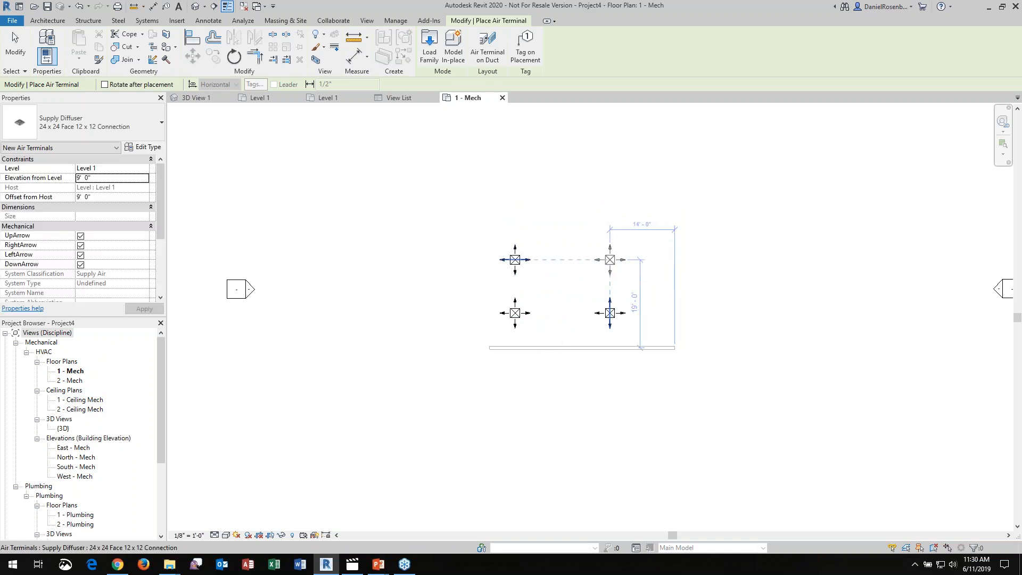
pyautogui.press('Escape')
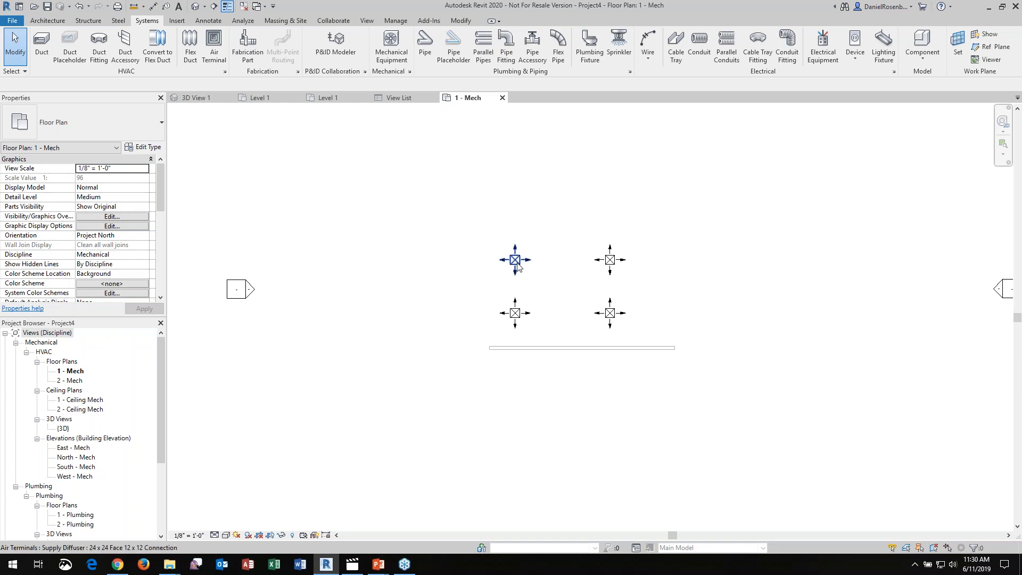
# Try an Offset from Host of 10' on the upper-left supply diffuser, and undo the change
pyautogui.click(515, 260)
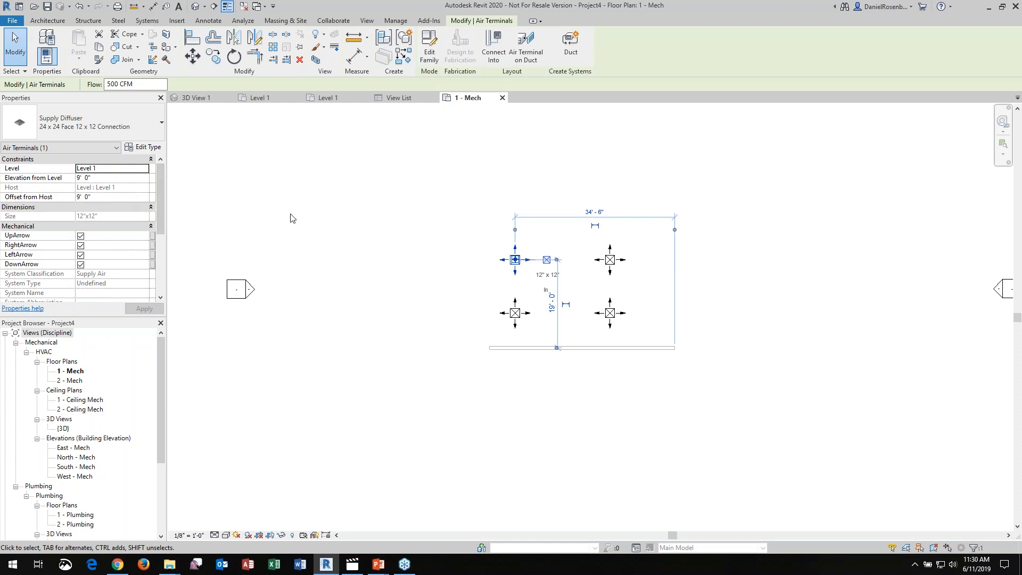
pyautogui.click(118, 197)
pyautogui.write('10')
pyautogui.press('Return')
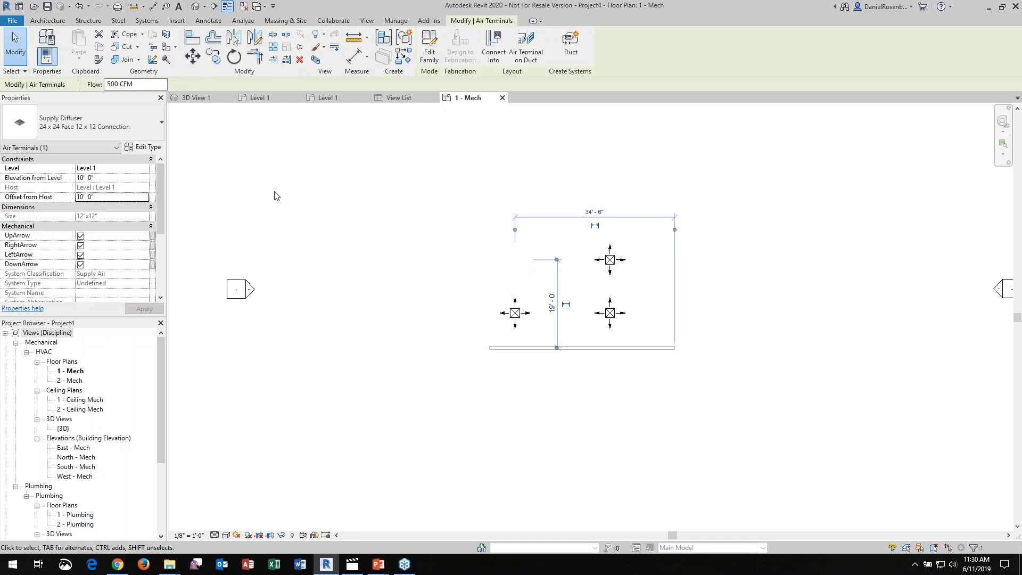
pyautogui.click(441, 205)
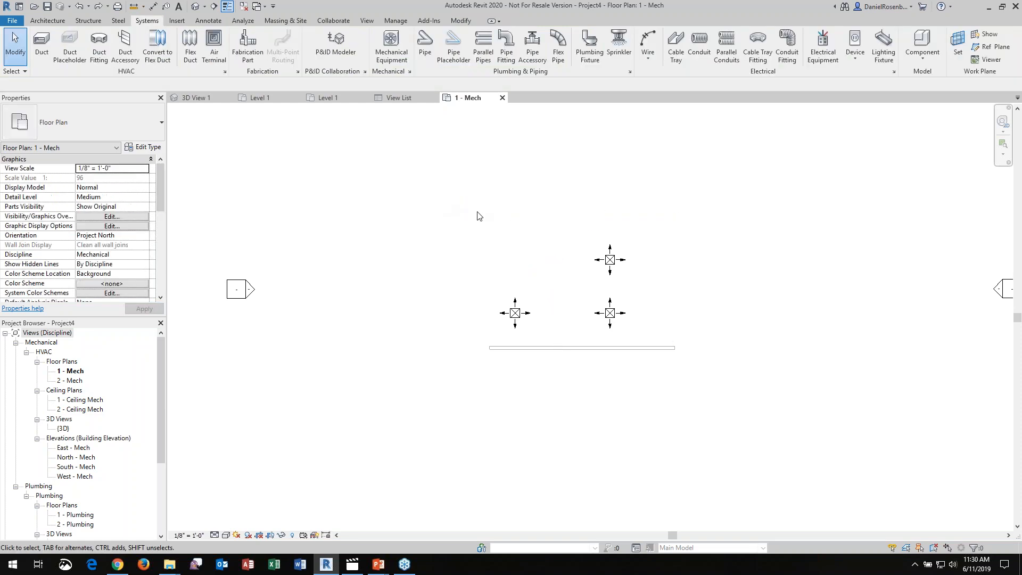
pyautogui.hotkey('ctrl', 'z')
# Draw a horizontal 12" x 12" rectangular duct about 40' long above the diffusers, at a middle elevation of 9'
pyautogui.click(47, 55)
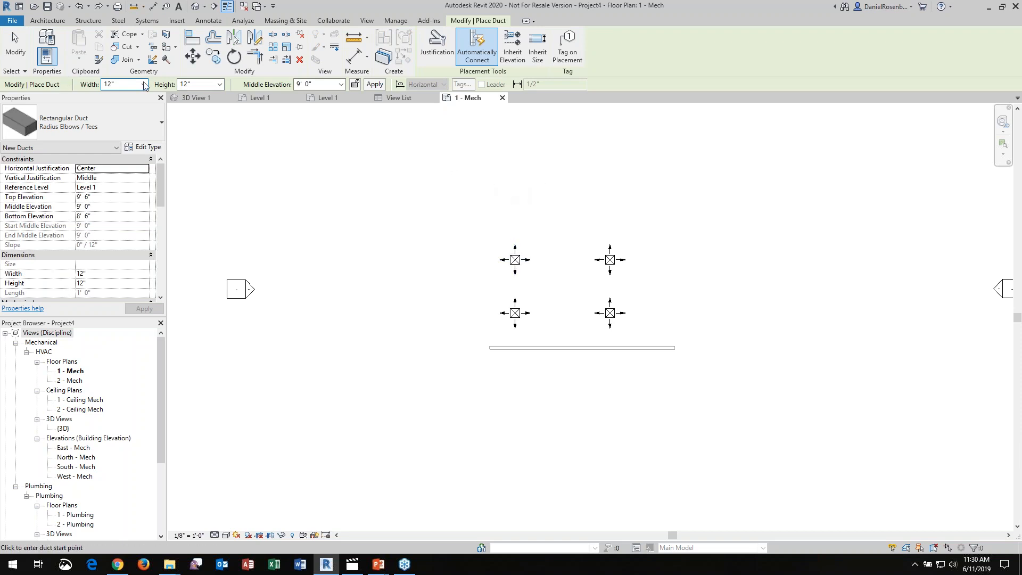
pyautogui.click(467, 206)
pyautogui.click(652, 206)
pyautogui.press('Escape')
pyautogui.press('Escape')
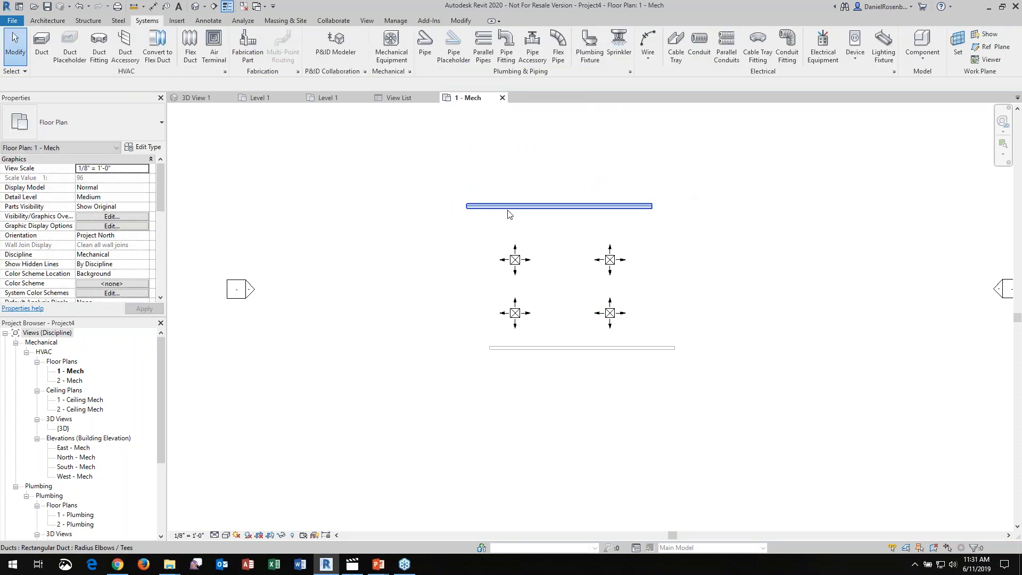
# Set the rectangular duct's Bottom Elevation to 8'
pyautogui.click(544, 215)
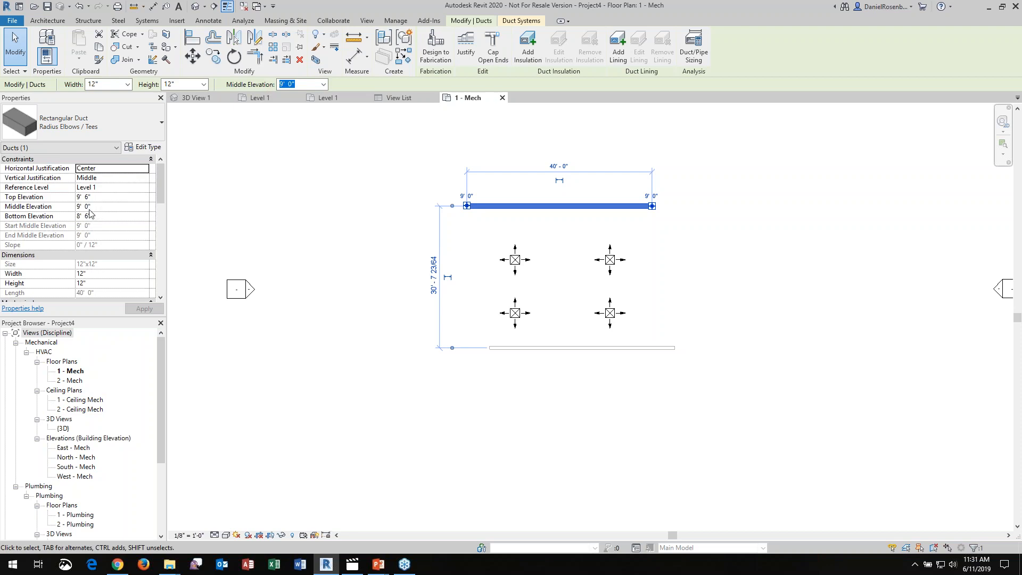
pyautogui.hotkey('ctrl', '1')
pyautogui.moveTo(1, 189); pyautogui.dragTo(109, 222)
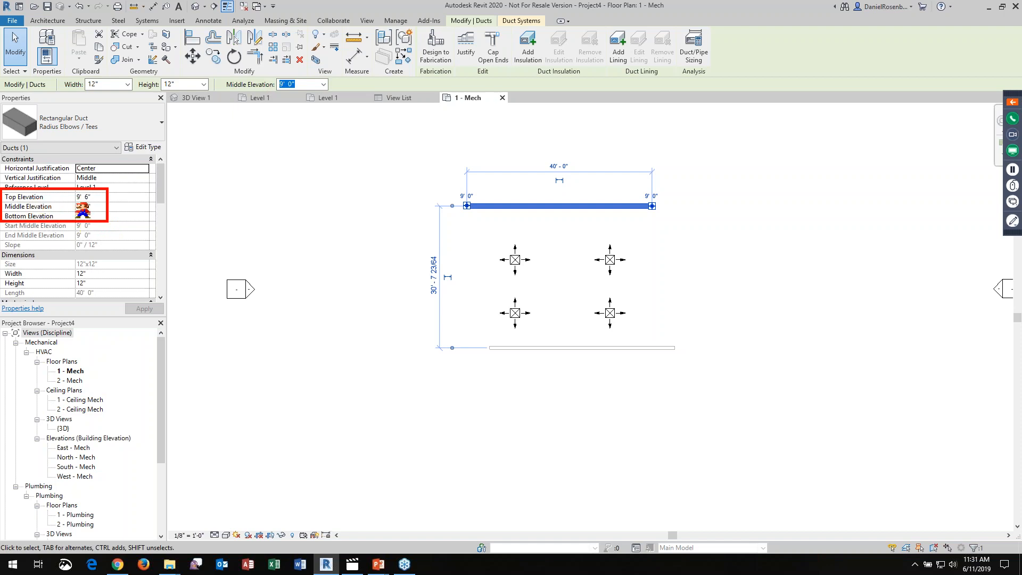
pyautogui.click(91, 216)
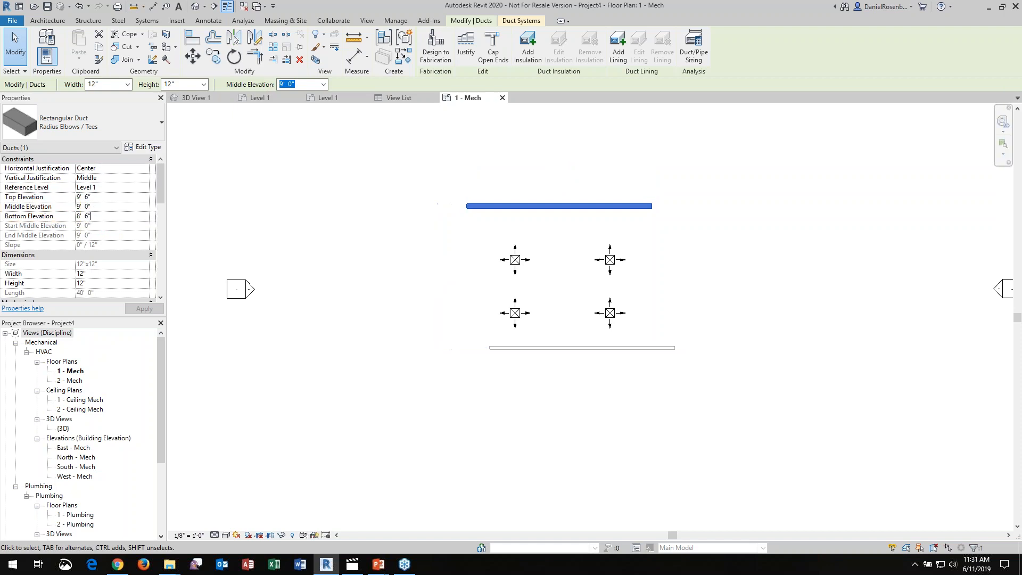
pyautogui.doubleClick(108, 215)
pyautogui.write("8'")
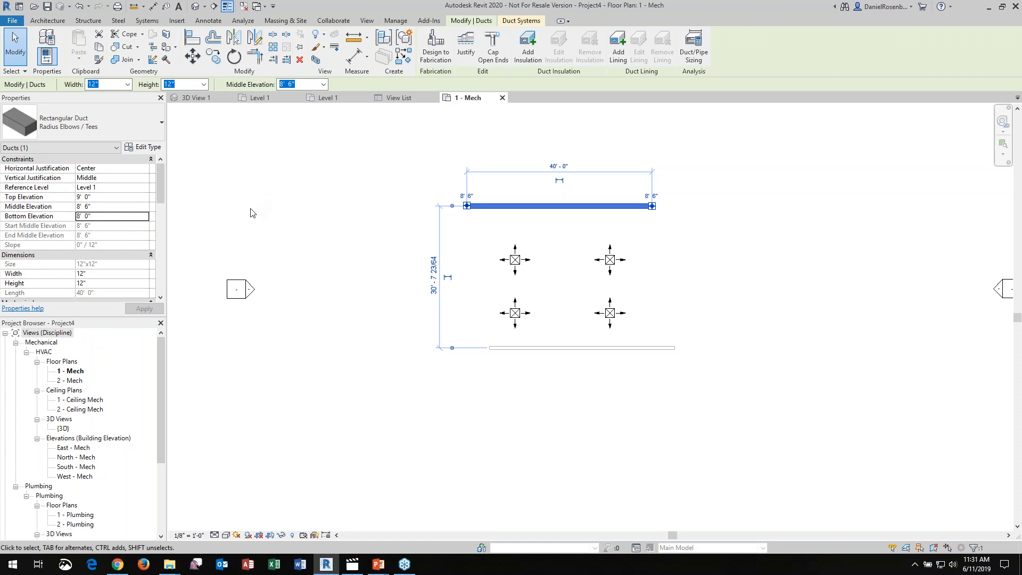
pyautogui.click(348, 217)
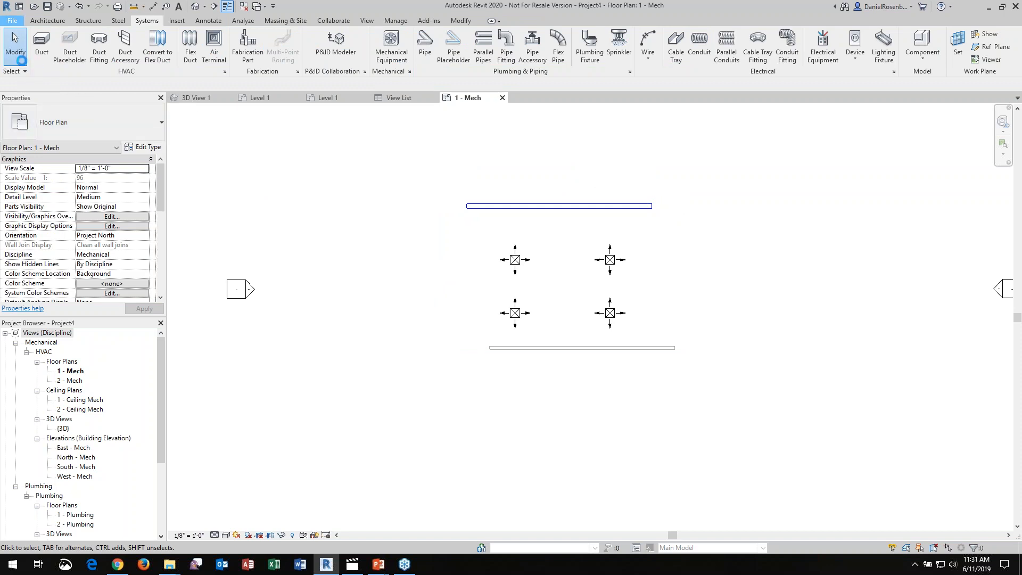
# Create a new project from the Structural Template
pyautogui.click(13, 21)
pyautogui.moveTo(23, 62)
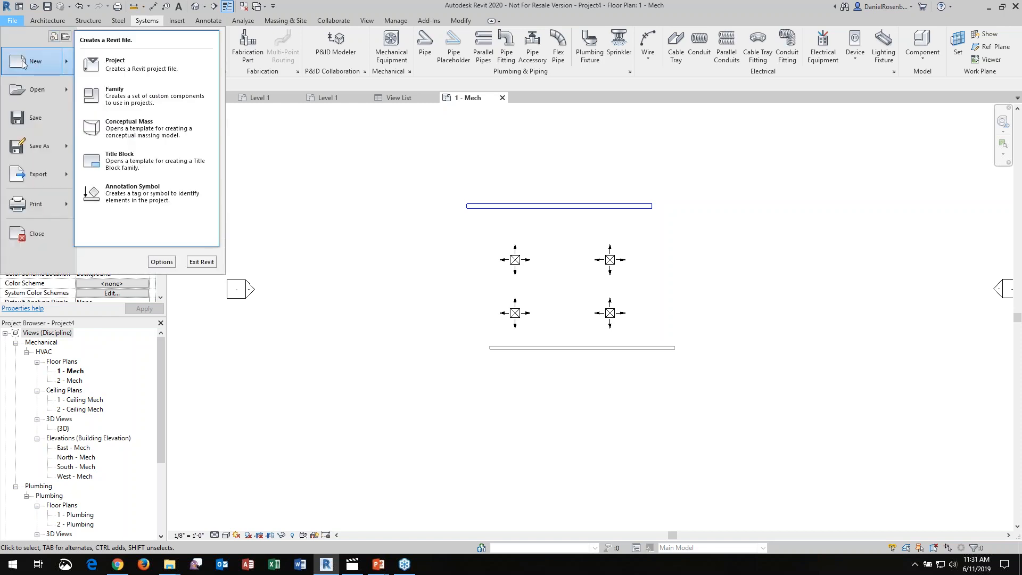
pyautogui.click(109, 67)
pyautogui.click(509, 261)
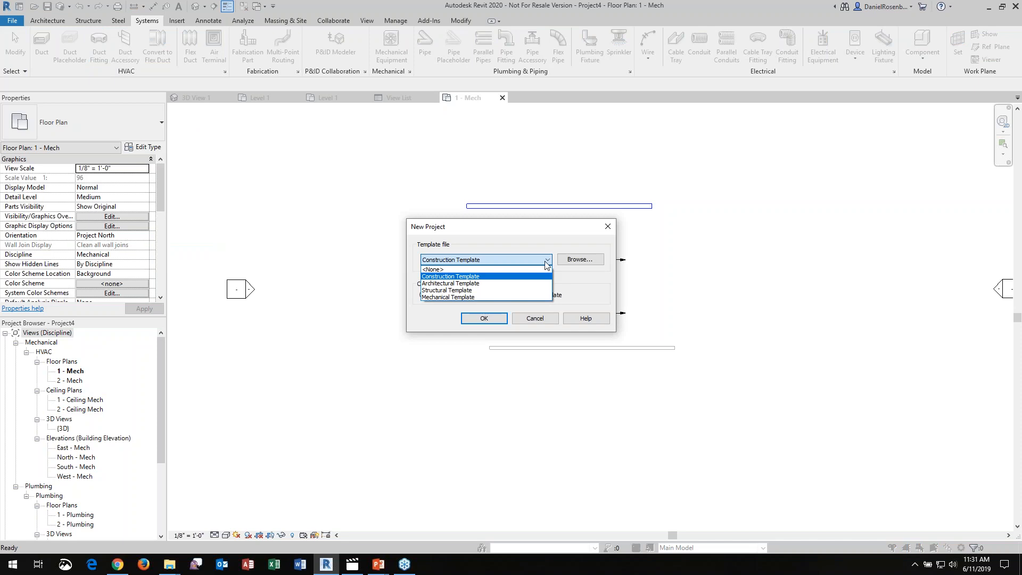
pyautogui.click(487, 296)
pyautogui.click(500, 321)
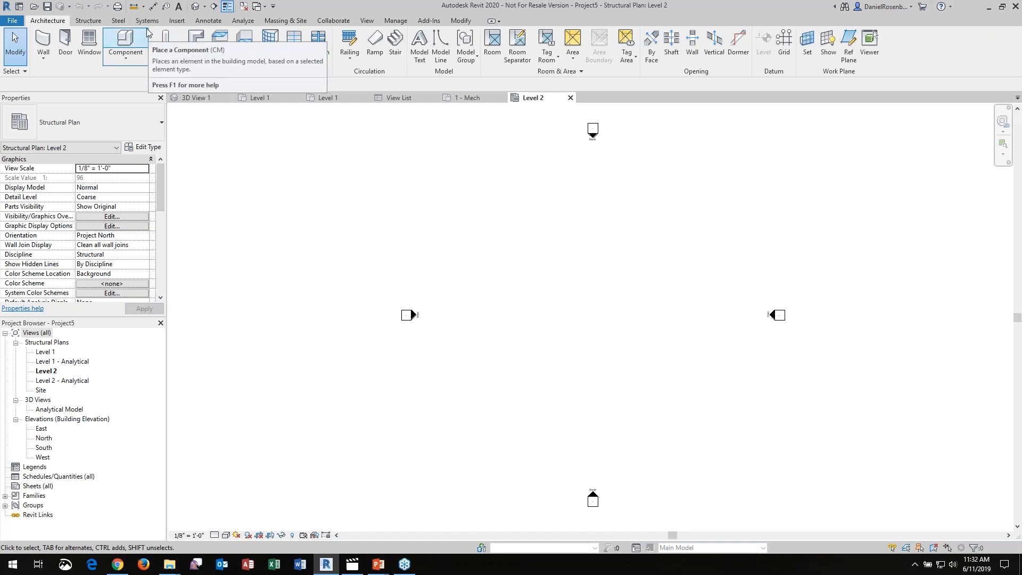
# Place a horizontal W14X30 beam about 96' long on Level 2, in the upper half of the area between the elevation markers
pyautogui.click(99, 24)
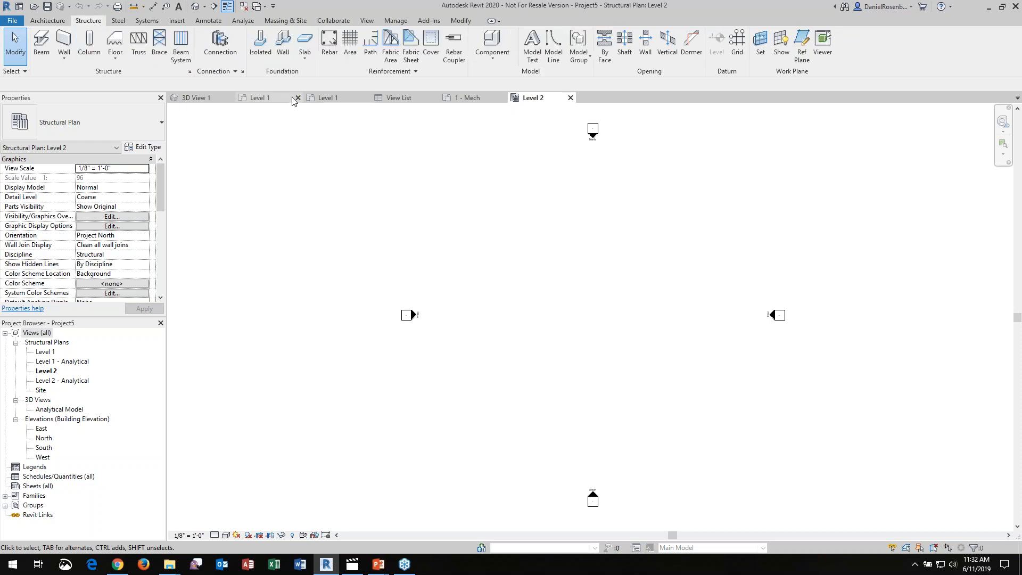
pyautogui.click(42, 43)
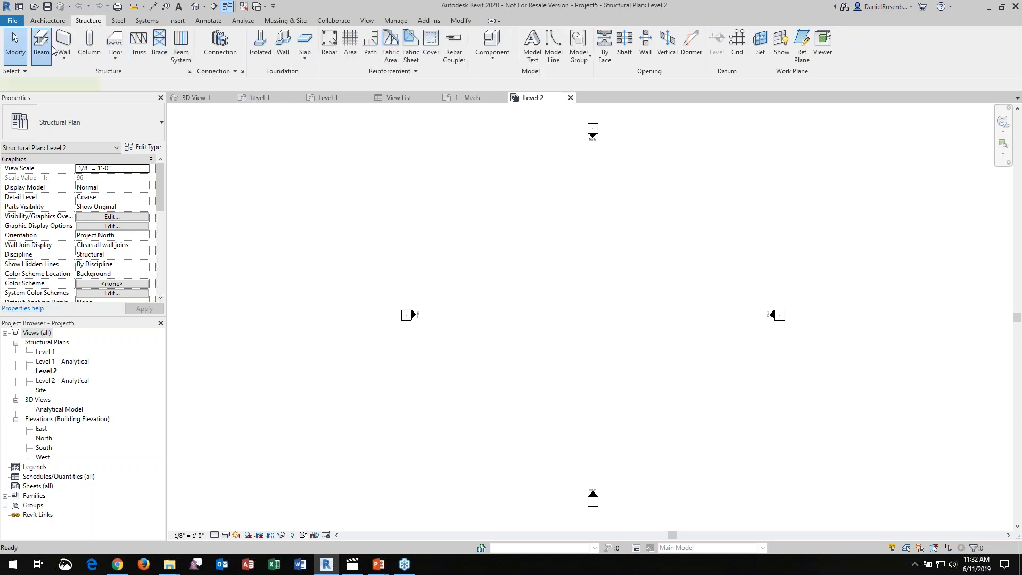
pyautogui.click(144, 131)
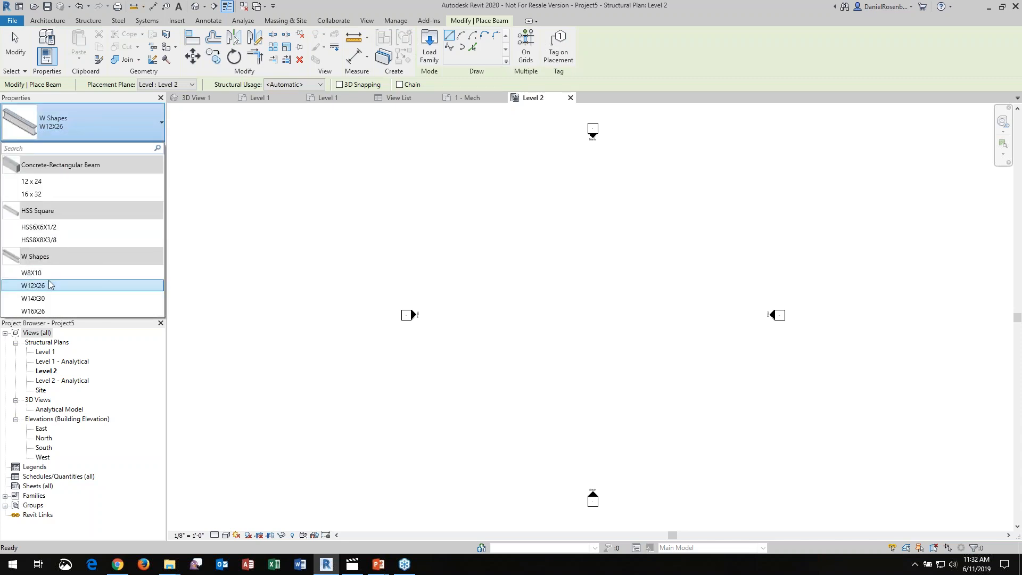
pyautogui.click(40, 299)
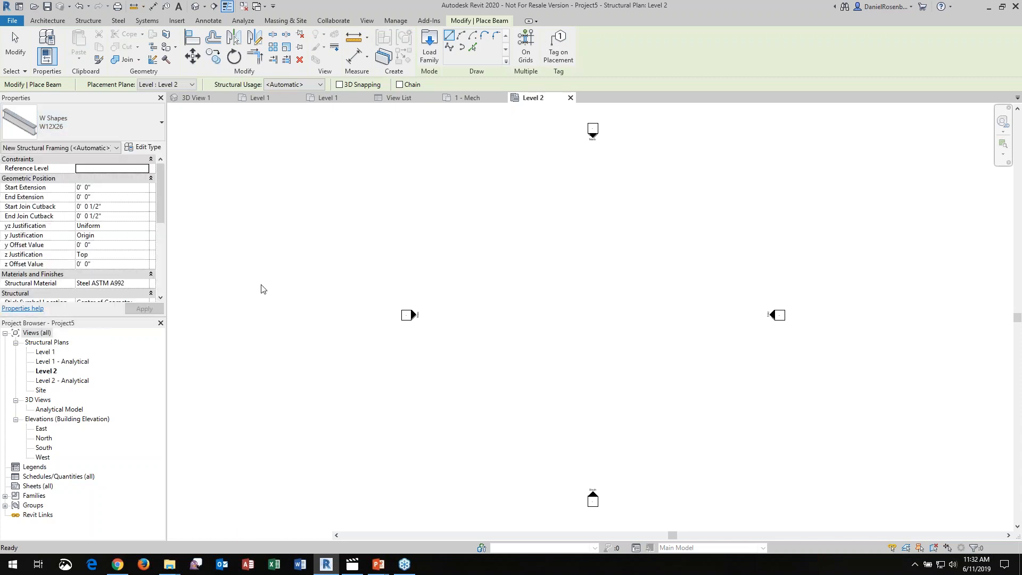
pyautogui.click(477, 269)
pyautogui.click(715, 269)
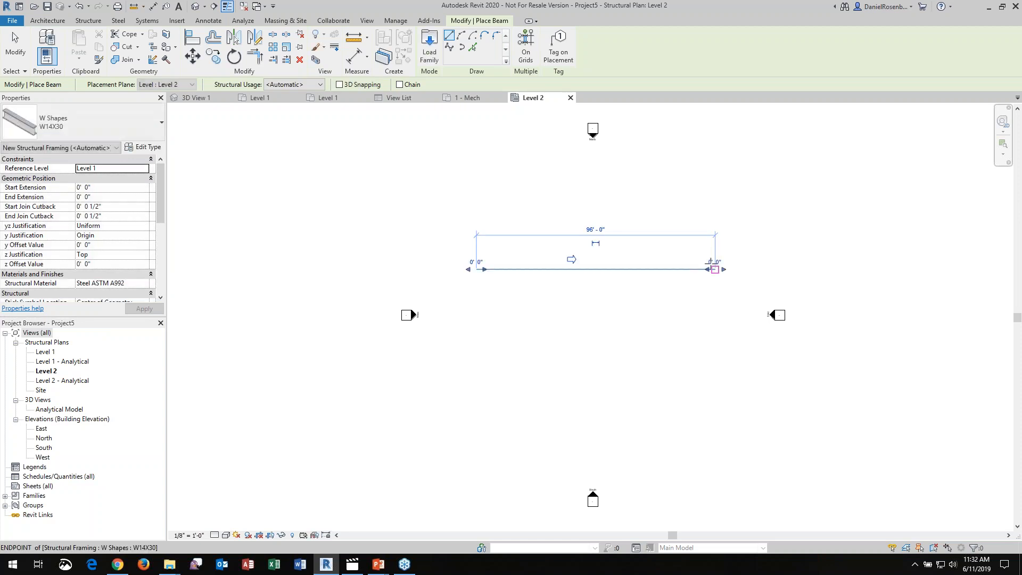
pyautogui.press('Escape')
pyautogui.press('Escape')
# Place a W12X26 beam running perpendicularly down from the W14X30 beam, near its left end
pyautogui.click(131, 127)
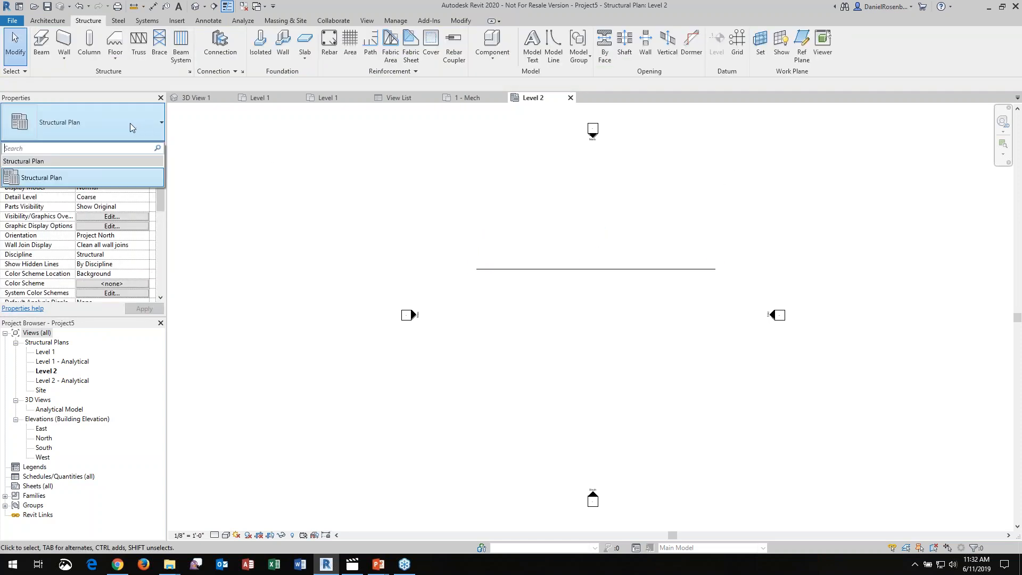
pyautogui.click(131, 128)
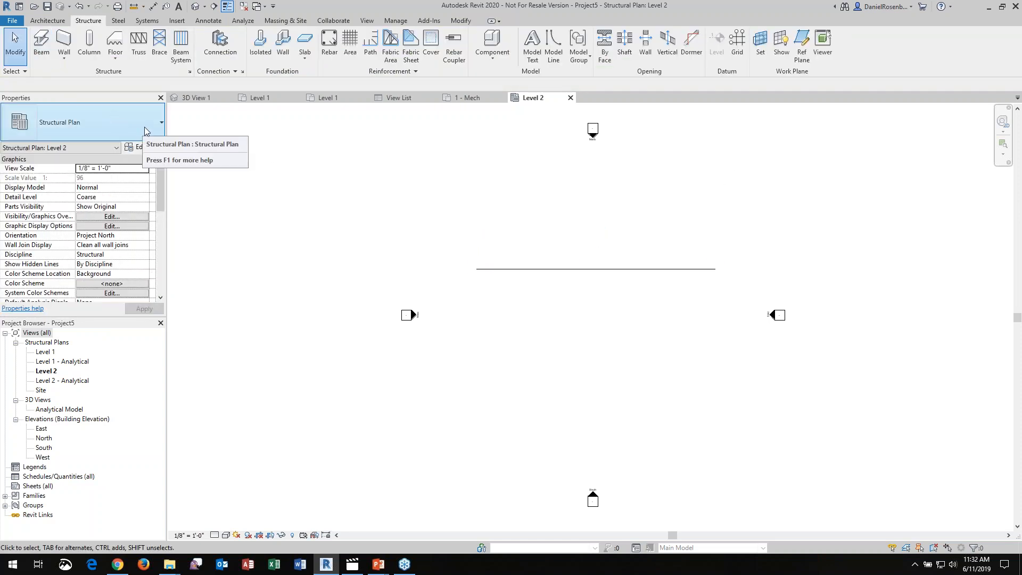
pyautogui.click(41, 43)
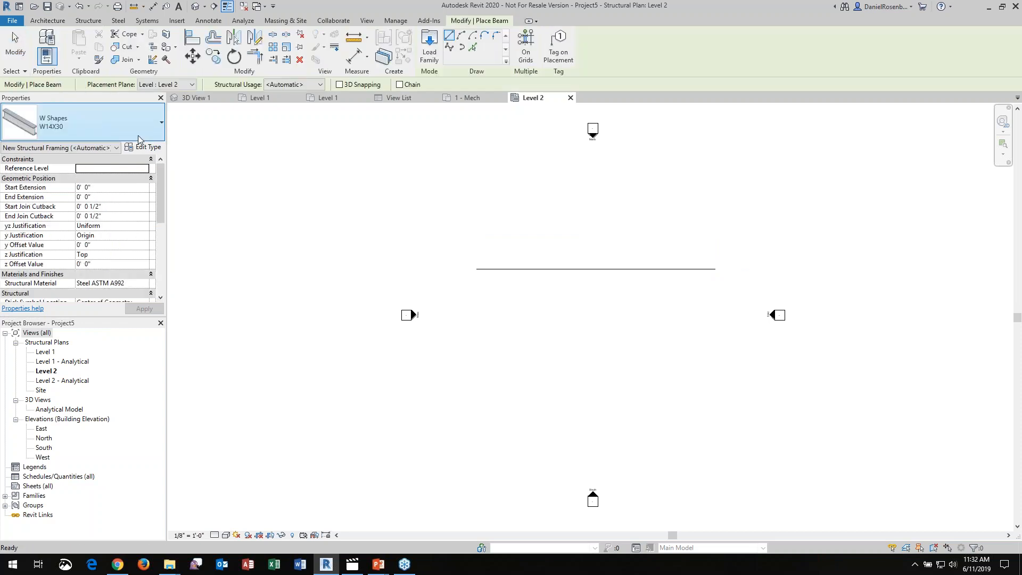
pyautogui.click(133, 127)
pyautogui.click(63, 285)
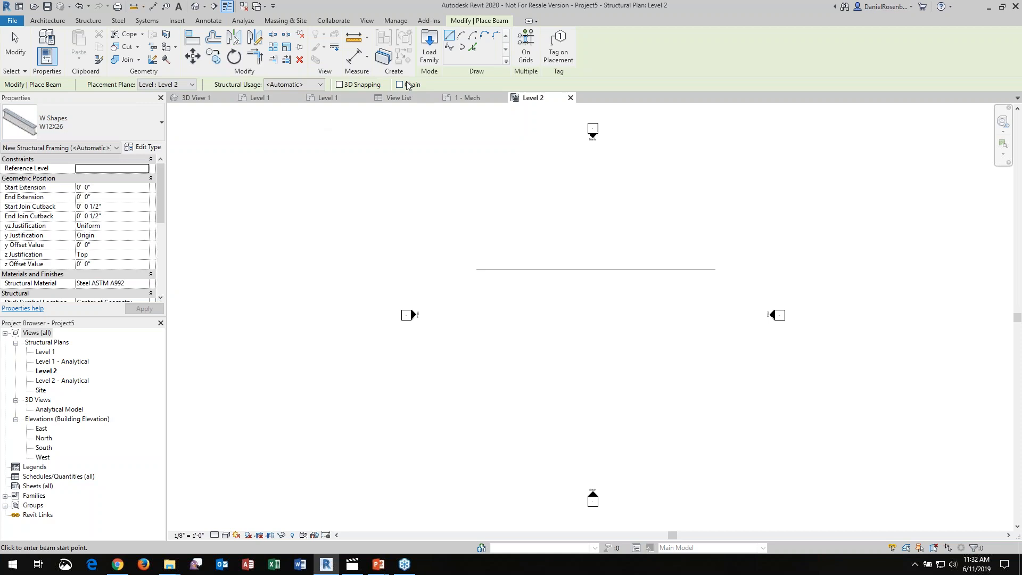
pyautogui.click(496, 269)
pyautogui.click(496, 329)
pyautogui.press('Escape')
pyautogui.press('Escape')
# Copy the W12X26 beam five times to the right along the W14X30 beam, spacing the copies 12' apart
pyautogui.click(497, 298)
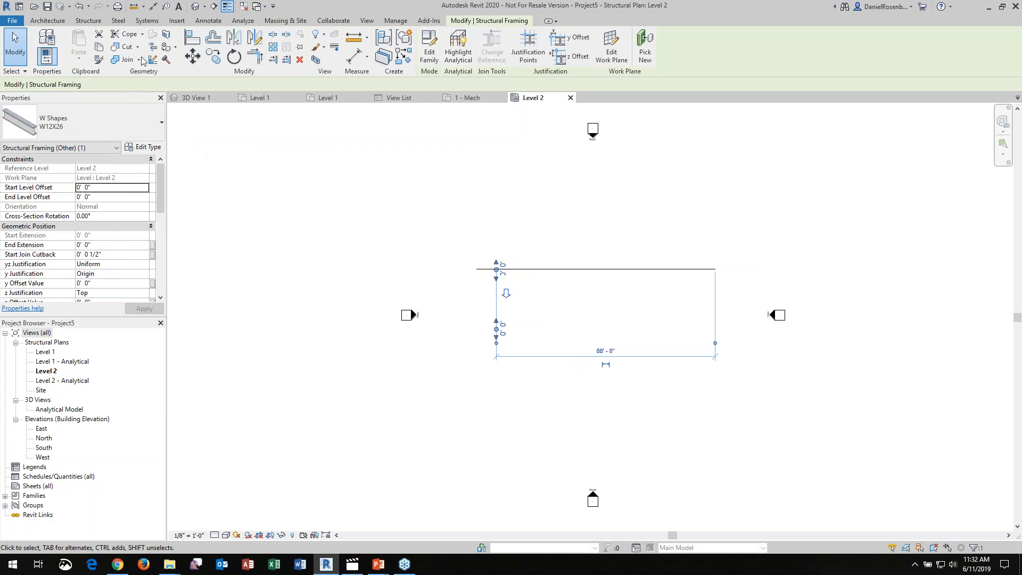
pyautogui.click(215, 58)
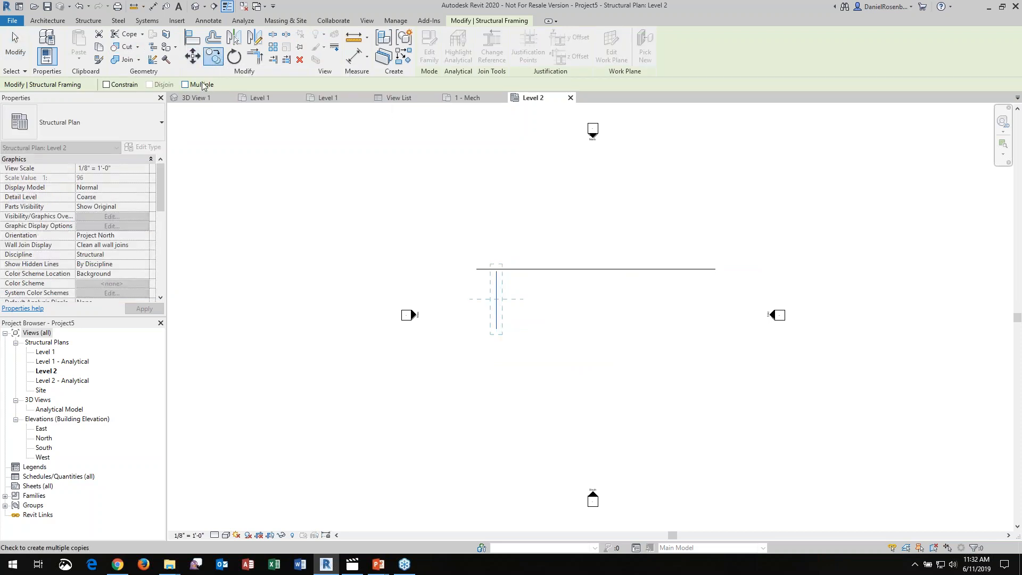
pyautogui.click(493, 237)
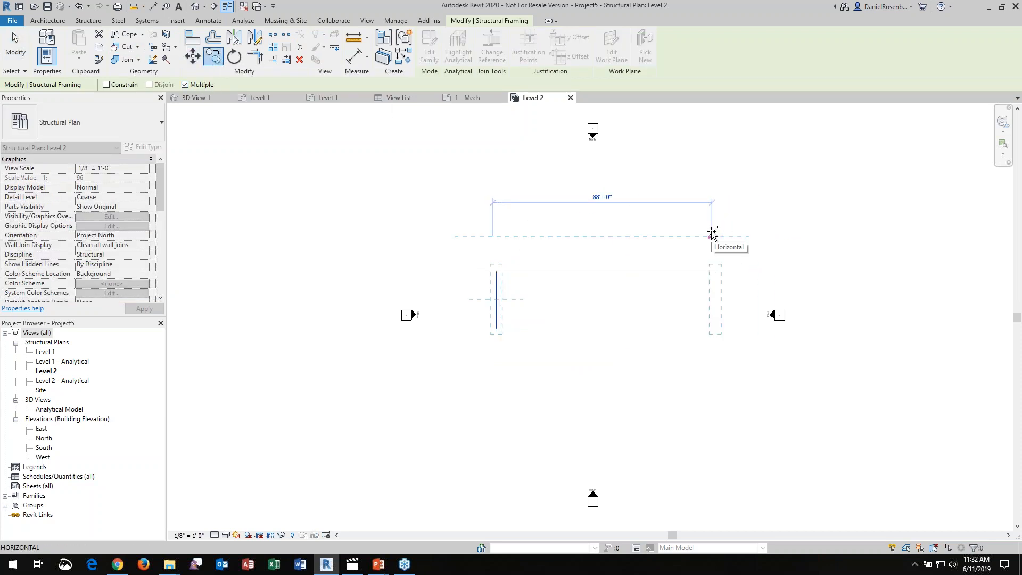
pyautogui.write('12')
pyautogui.press('Return')
pyautogui.write('12')
pyautogui.press('Return')
pyautogui.write('12')
pyautogui.press('Return')
pyautogui.write('12')
pyautogui.press('Return')
pyautogui.write('12')
pyautogui.press('Return')
pyautogui.press('Escape')
pyautogui.press('Escape')
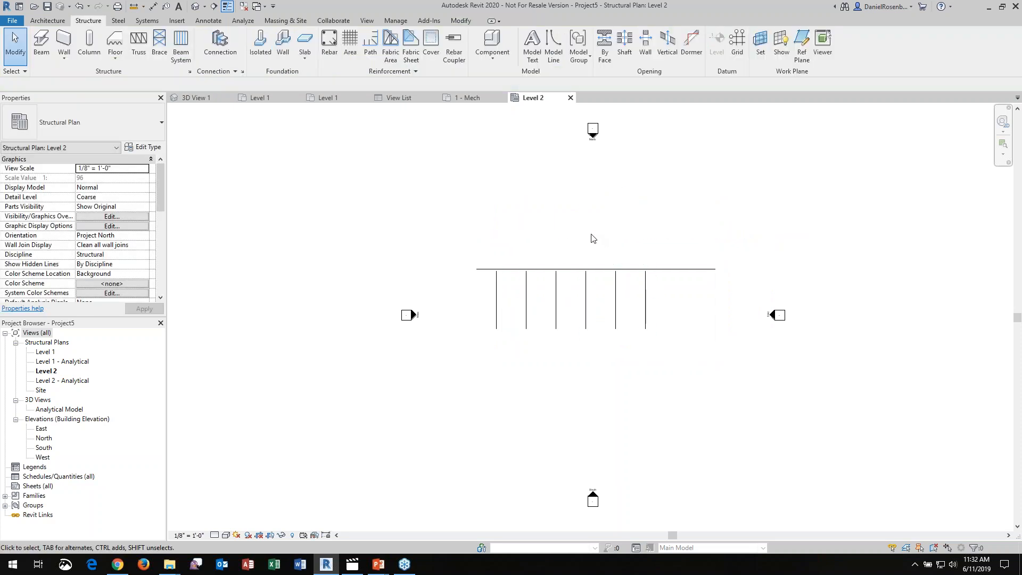
# Open the default 3D view of the beam framing
pyautogui.click(534, 268)
pyautogui.click(496, 180)
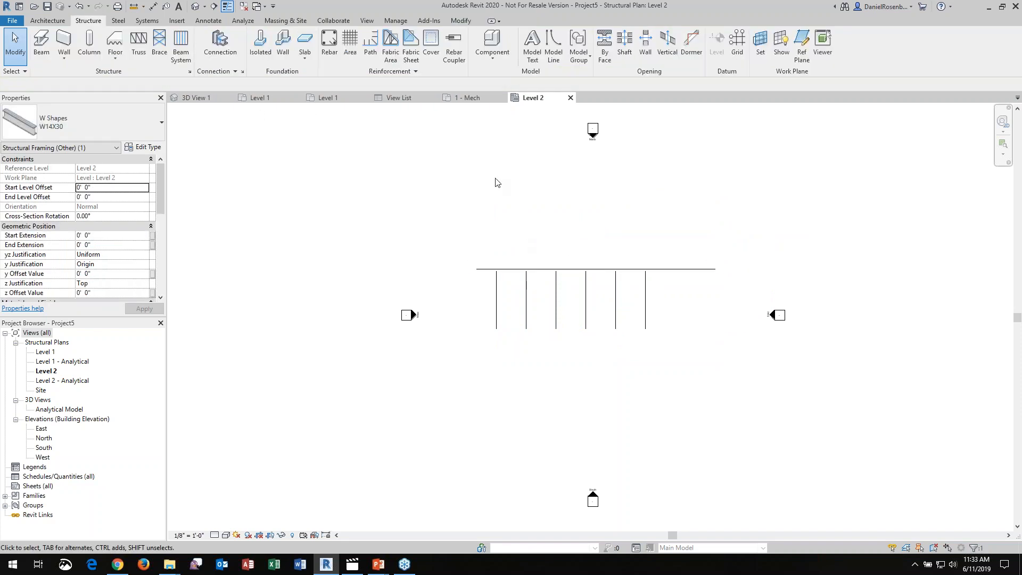
pyautogui.click(198, 7)
# Hide the analytical model in the 3D view and set the visual style to Shaded
pyautogui.scroll(4, 549, 263)
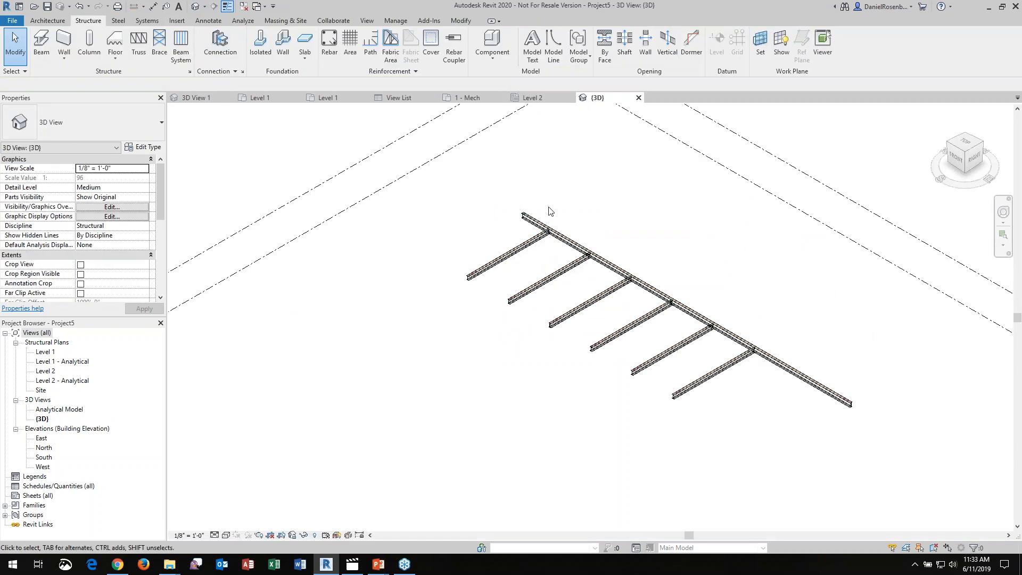
pyautogui.scroll(5, 549, 263)
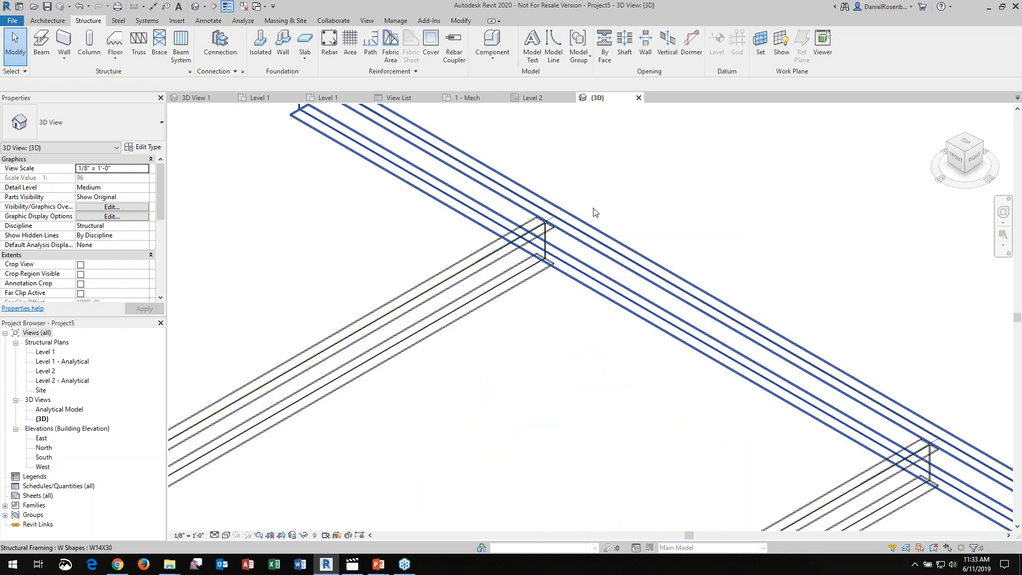
pyautogui.click(338, 536)
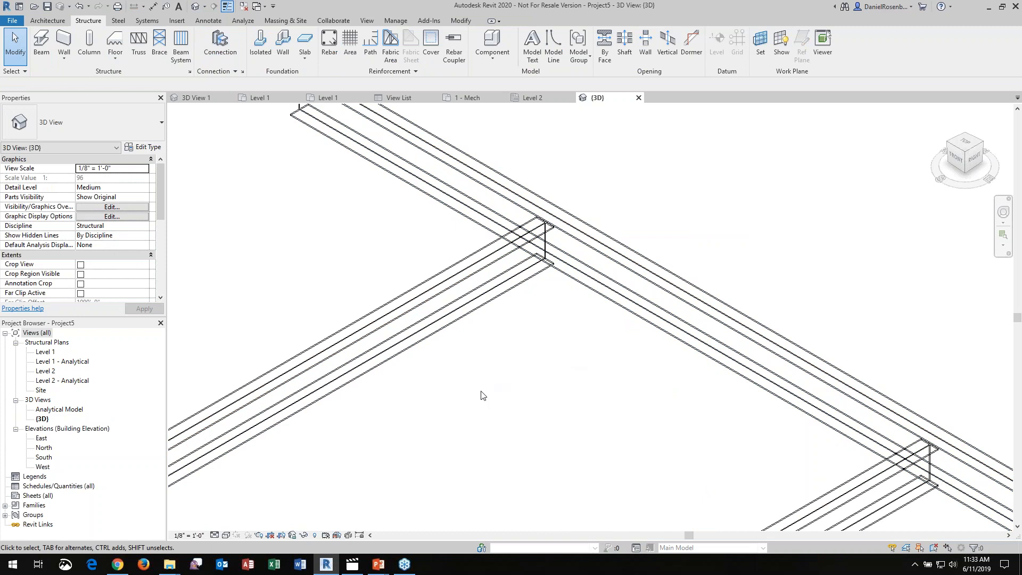
pyautogui.press('s')
pyautogui.press('d')
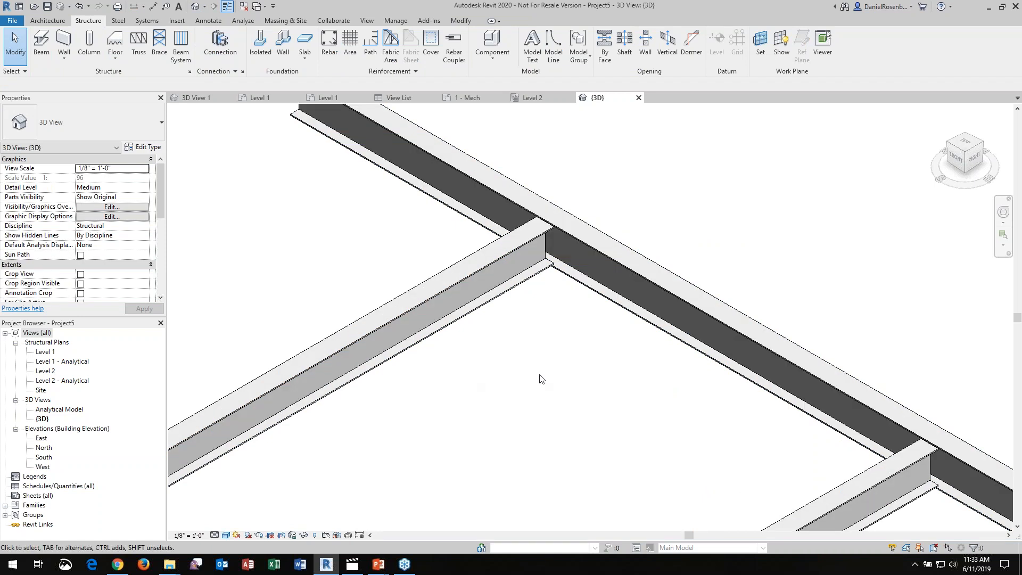
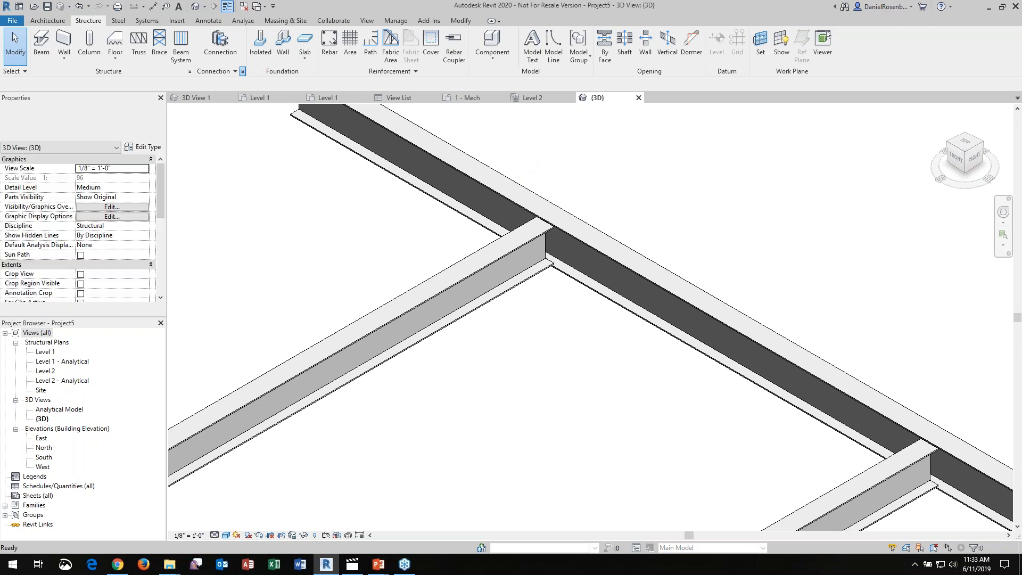
# Load the Base plate and Clip angle connections into the project through the Structural Connection Settings
pyautogui.click(242, 71)
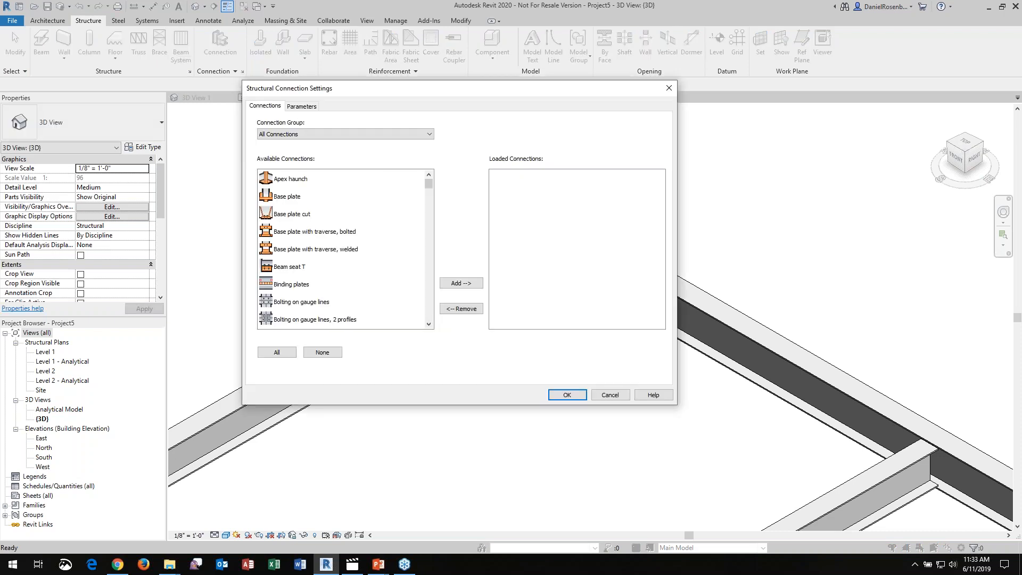
pyautogui.moveTo(431, 185); pyautogui.dragTo(398, 184)
pyautogui.click(295, 198)
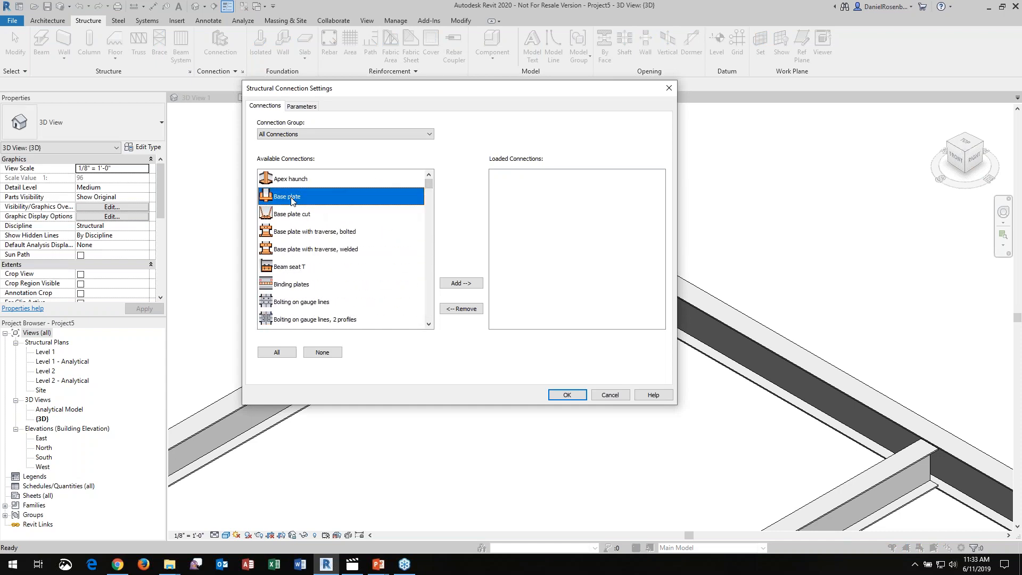
pyautogui.click(465, 285)
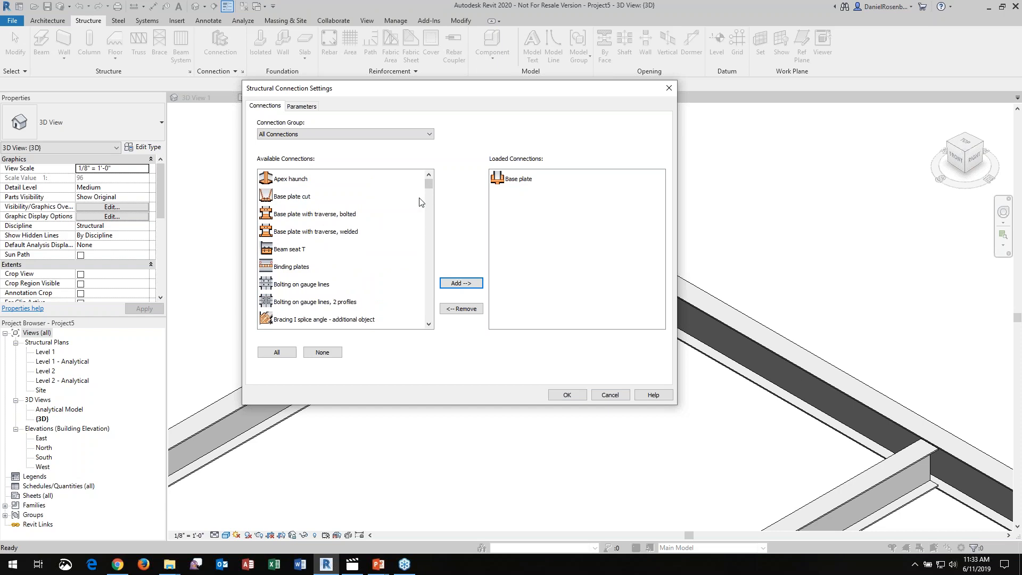
pyautogui.moveTo(430, 184); pyautogui.dragTo(430, 187)
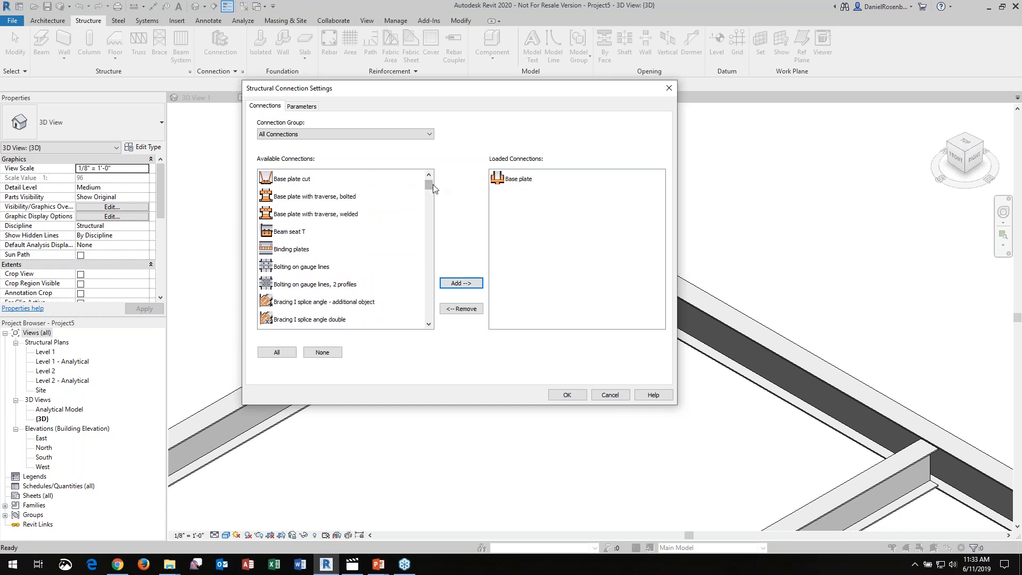
pyautogui.scroll(-3, 429, 187)
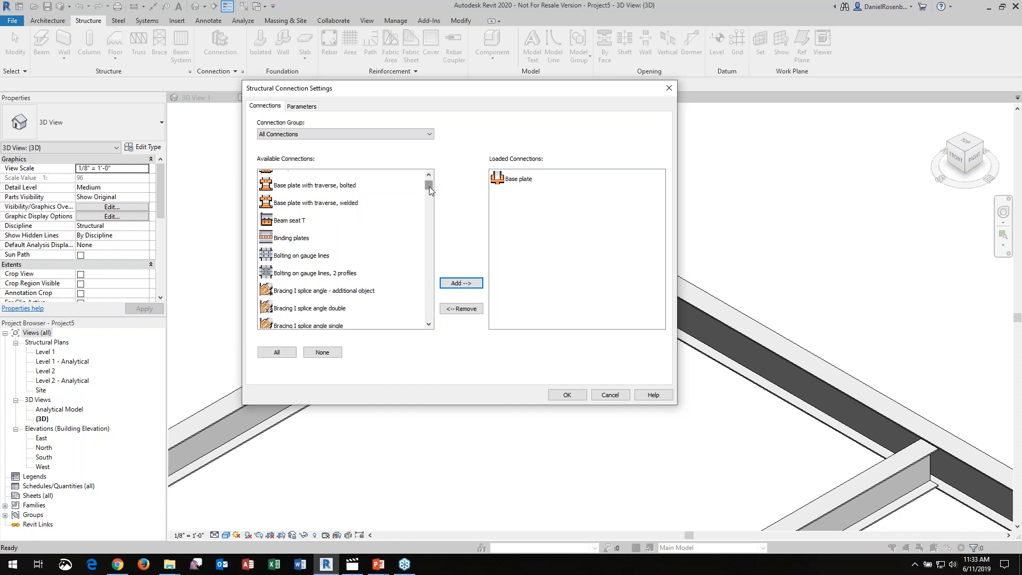
pyautogui.click(287, 268)
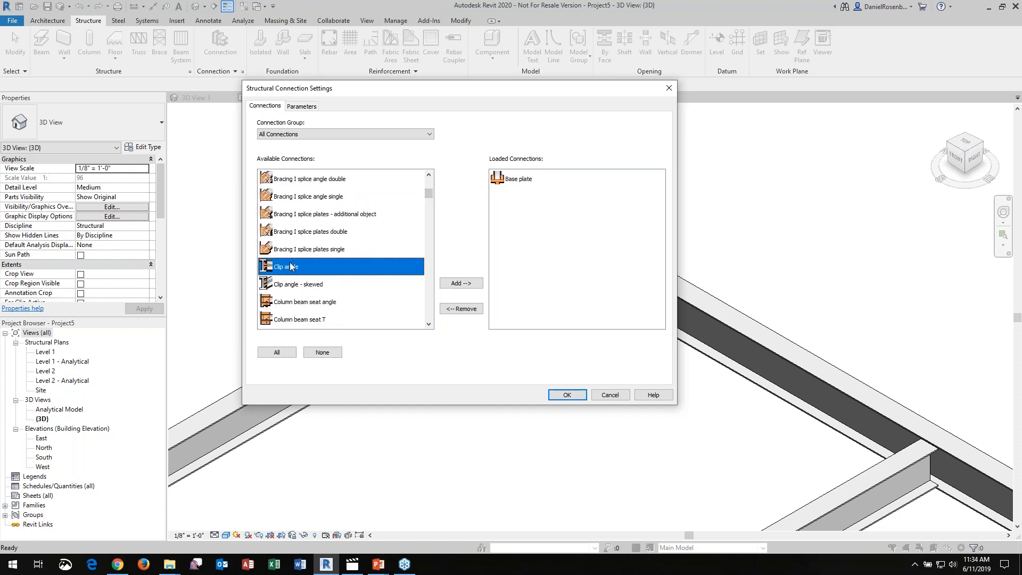
pyautogui.click(471, 283)
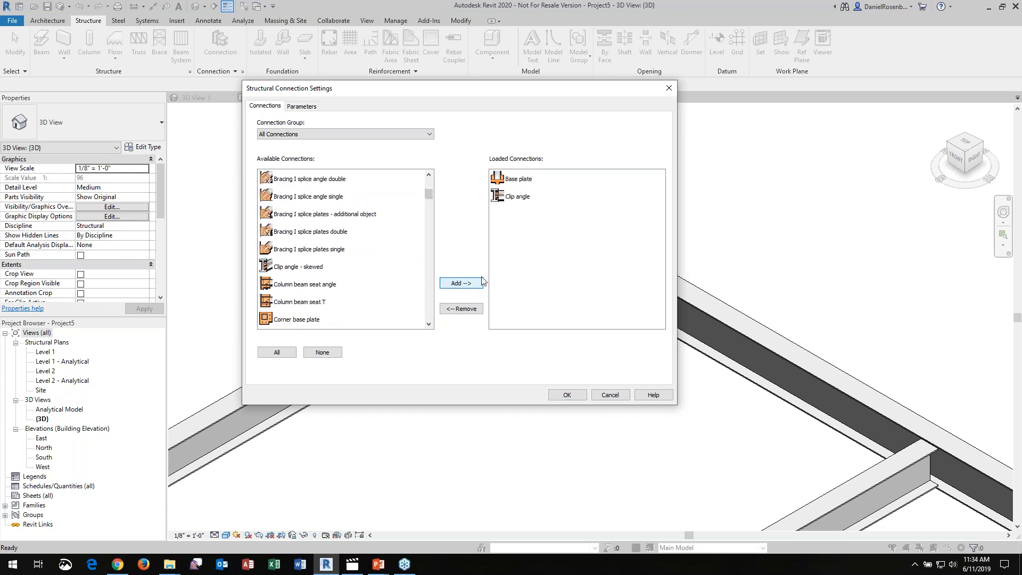
pyautogui.click(566, 395)
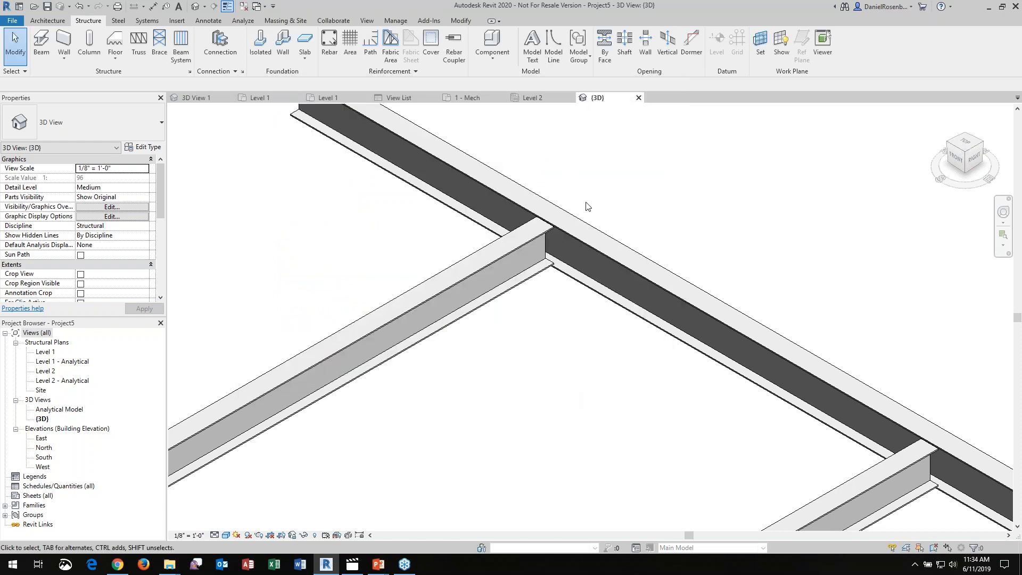
# Add a structural connection between the W14X30 beam and the first W12X26 beam framing into it
pyautogui.moveTo(672, 212); pyautogui.dragTo(613, 206)
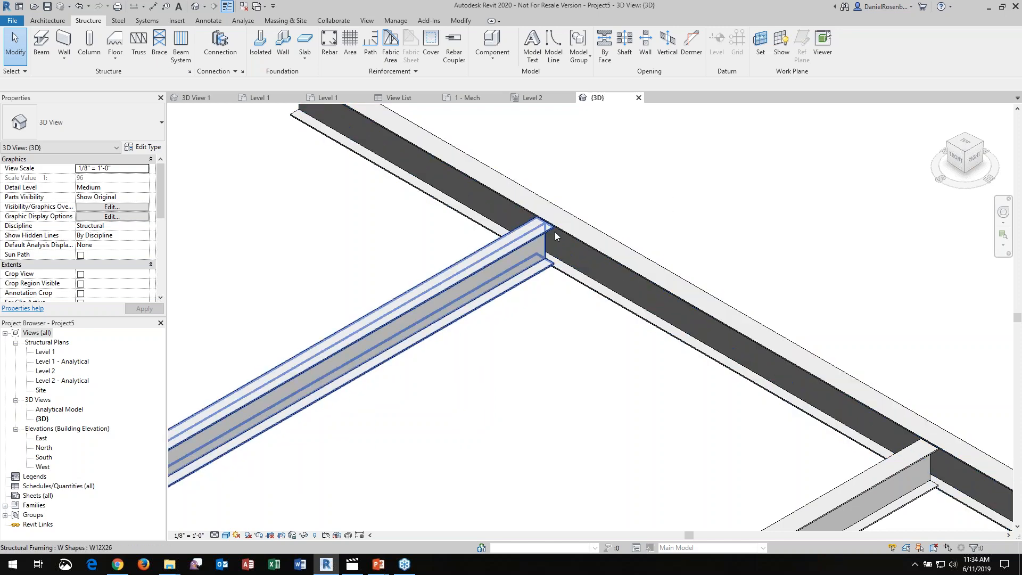
pyautogui.moveTo(609, 192); pyautogui.dragTo(492, 298)
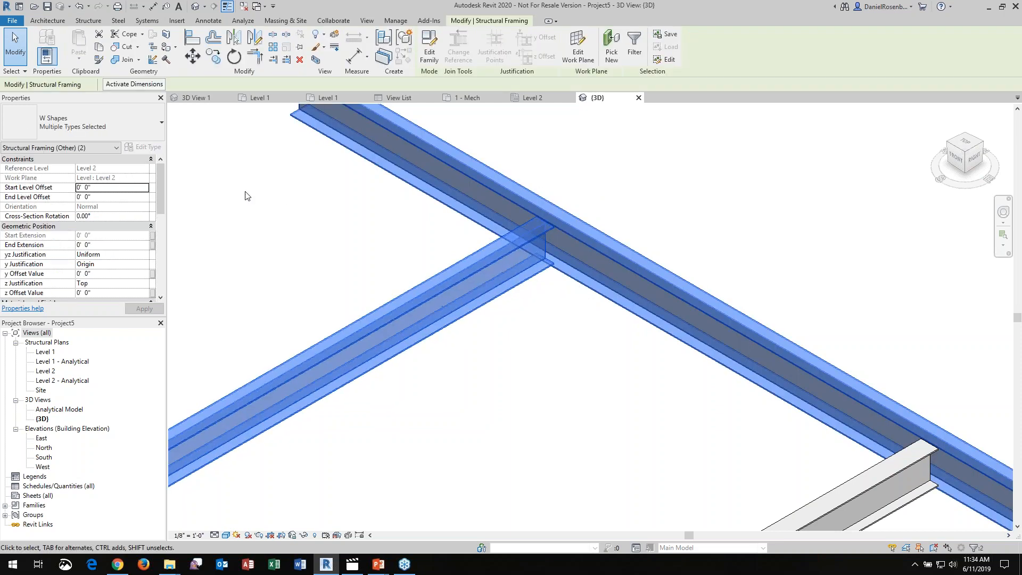
pyautogui.click(88, 22)
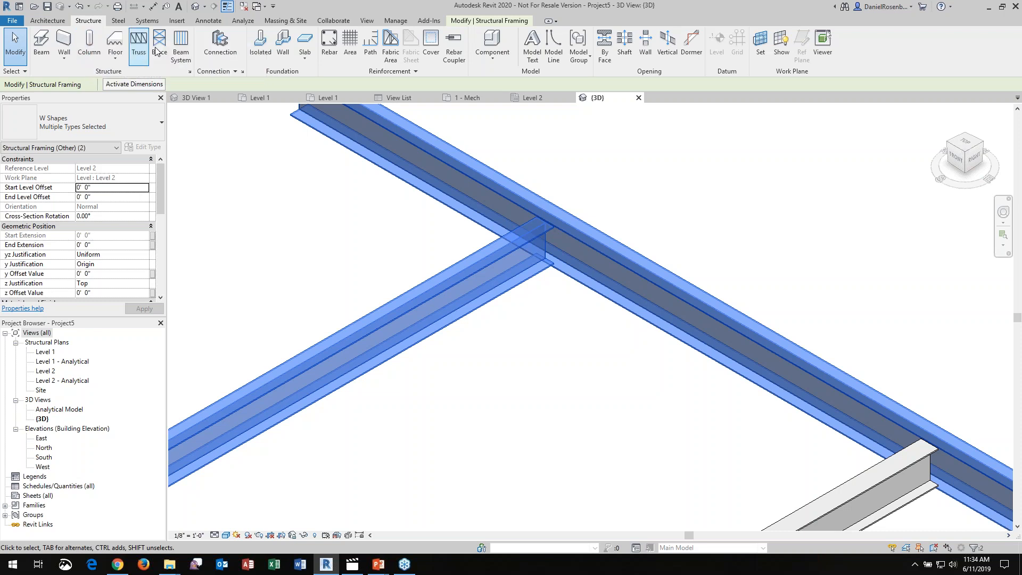
pyautogui.click(230, 52)
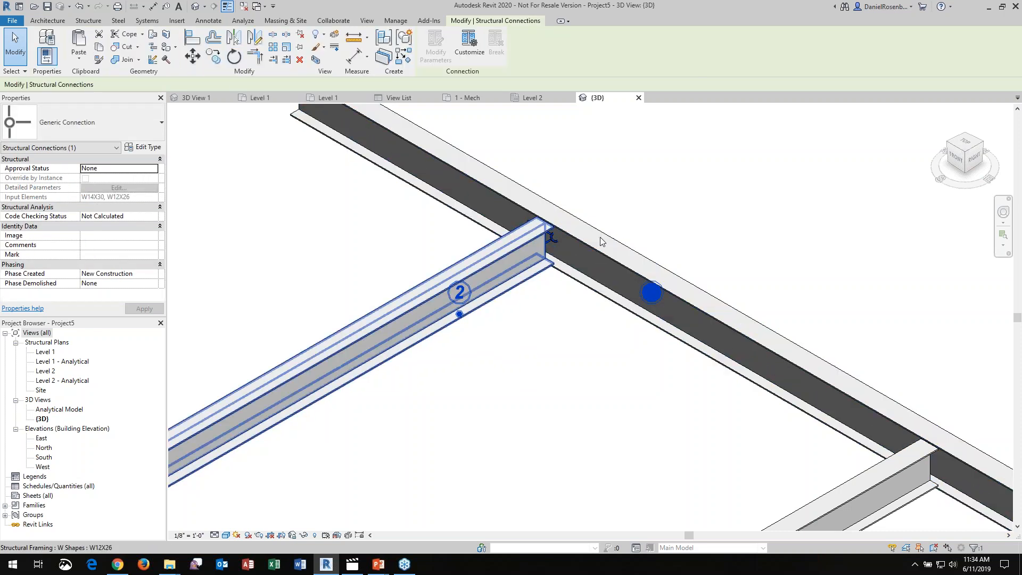
pyautogui.click(674, 209)
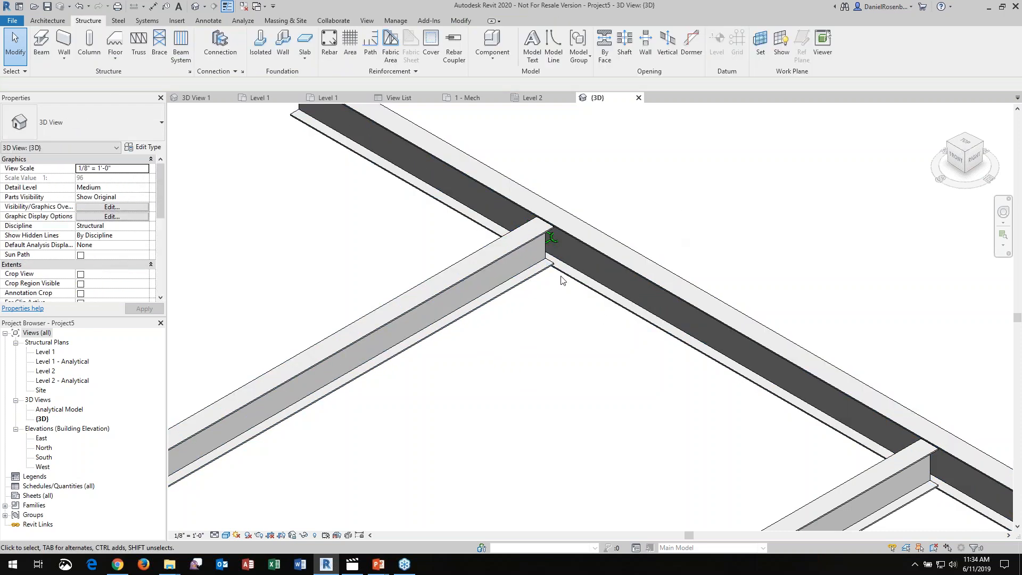
# Change the generic connection at the W14X30 and W12X26 joint to the Clip angle type
pyautogui.click(554, 240)
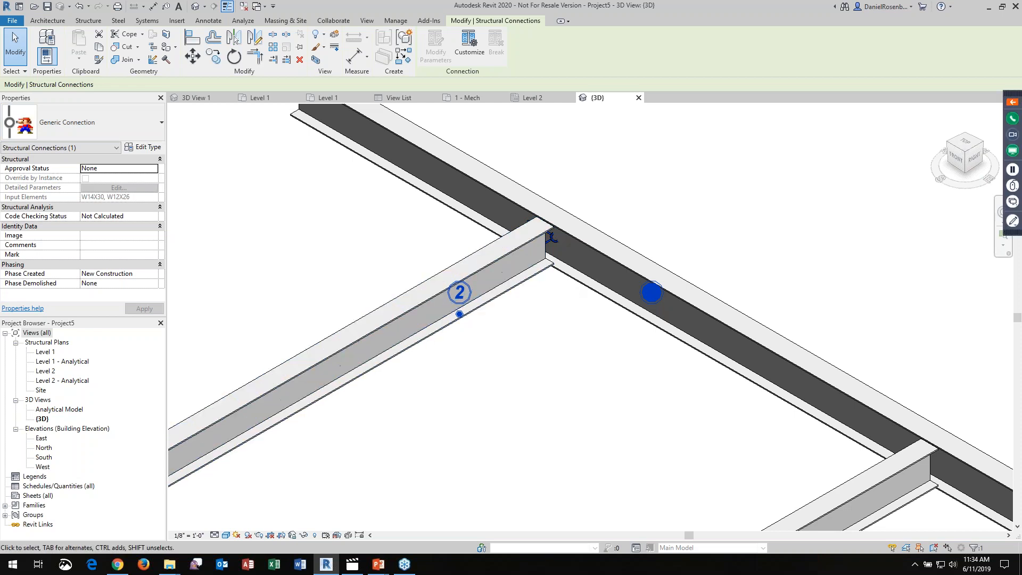
pyautogui.moveTo(1, 102); pyautogui.dragTo(165, 143)
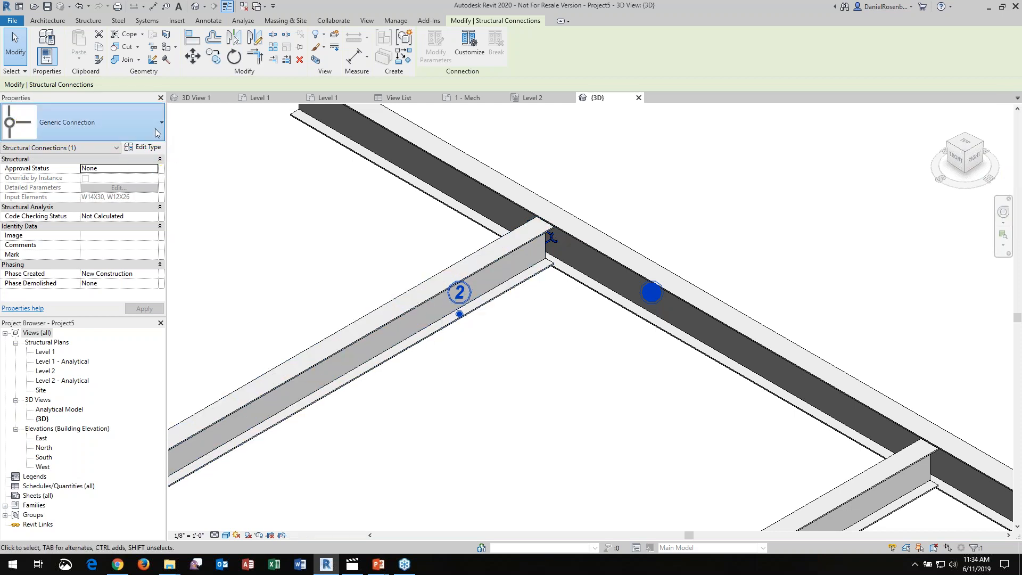
pyautogui.click(155, 138)
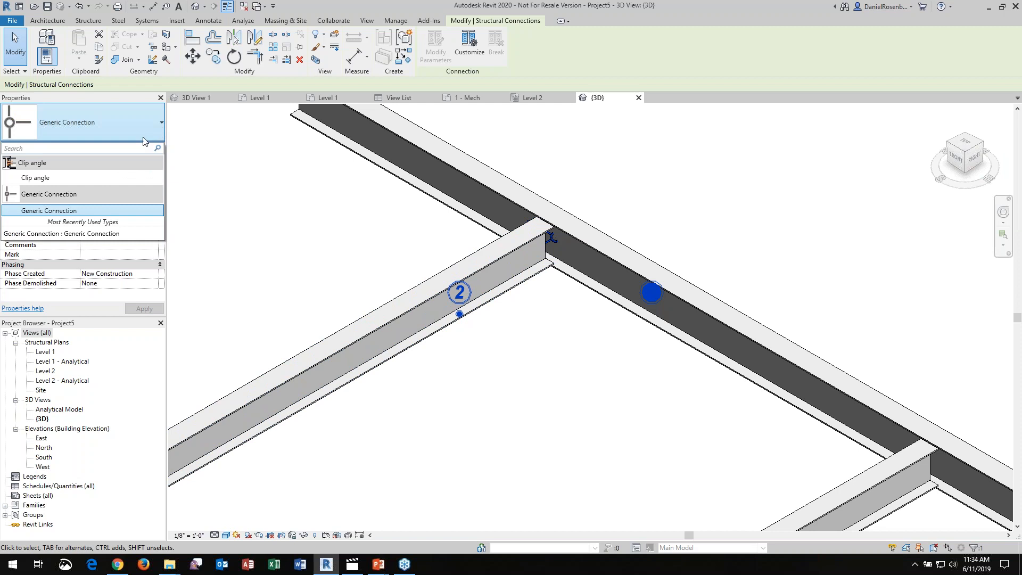
pyautogui.click(87, 175)
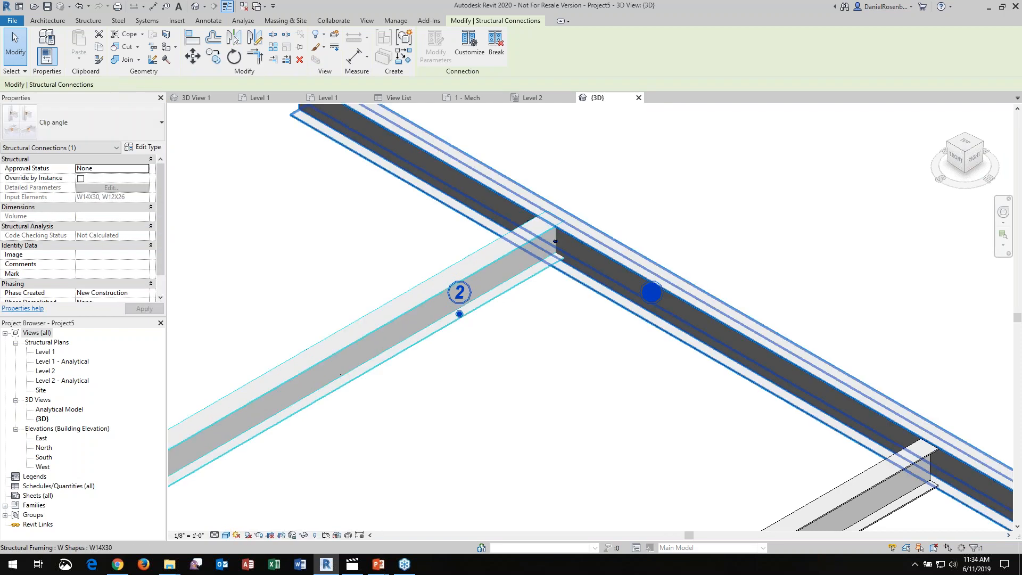
pyautogui.click(600, 218)
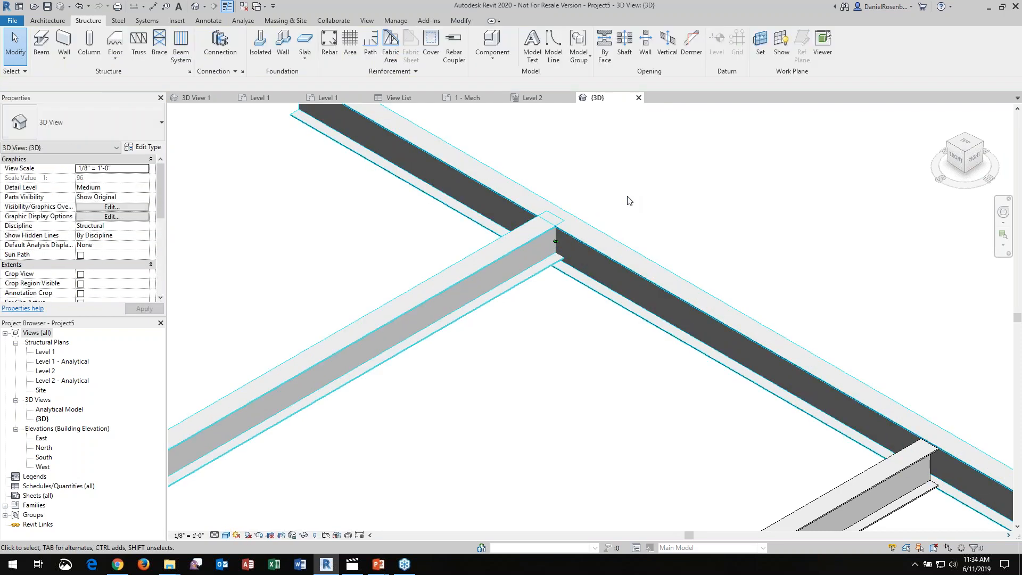
# Set the 3D view's detail level to Fine to show the connection's angles and bolts
pyautogui.click(213, 536)
pyautogui.click(218, 527)
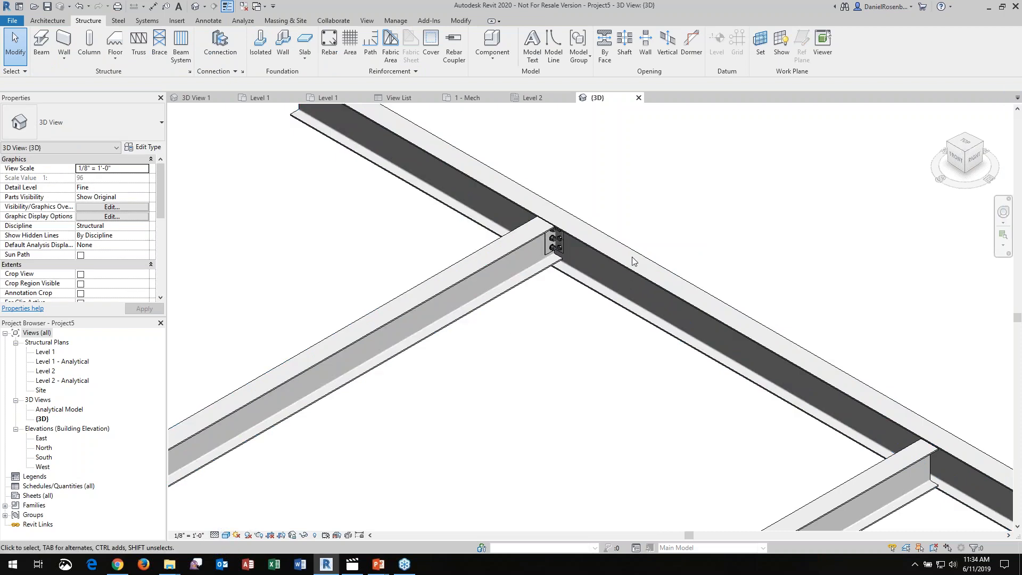
pyautogui.scroll(5, 556, 251)
pyautogui.scroll(-4, 547, 256)
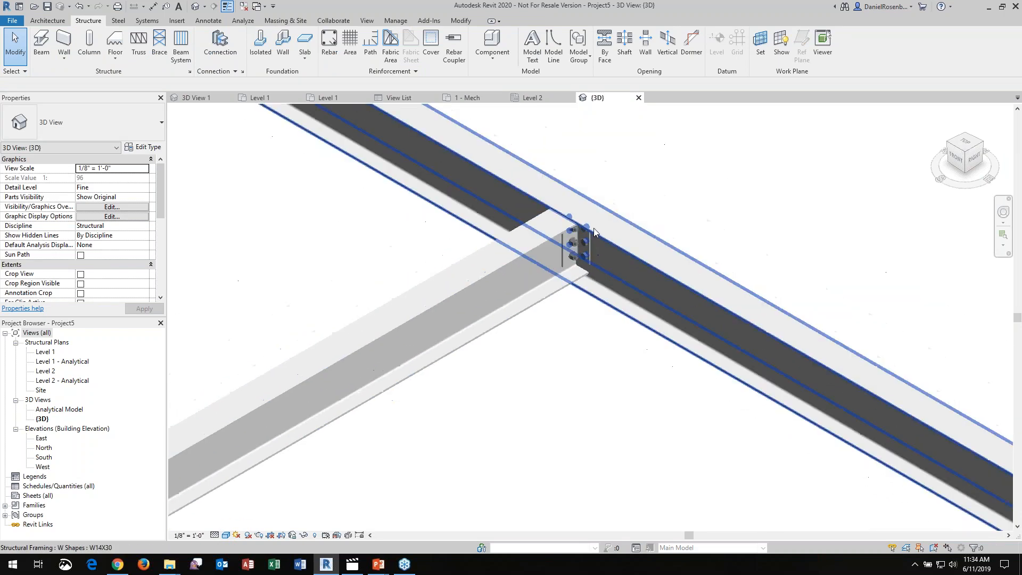
# Examine the clip angle connection at the first W12X26 beam from both sides of the joint
pyautogui.click(581, 238)
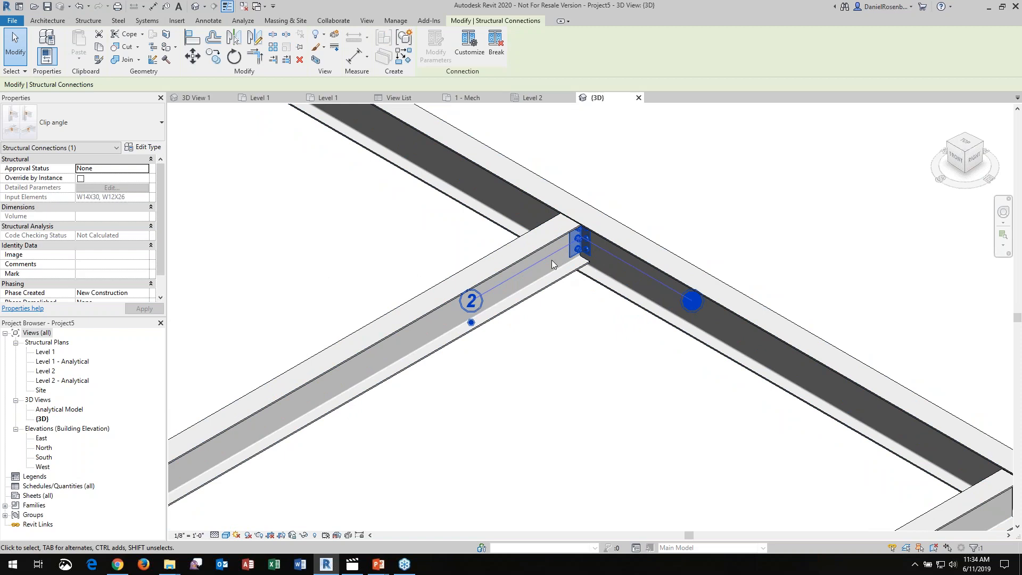
pyautogui.keyDown('shift'); pyautogui.moveTo(580, 237); pyautogui.dragTo(794, 226, button='middle'); pyautogui.keyUp('shift')
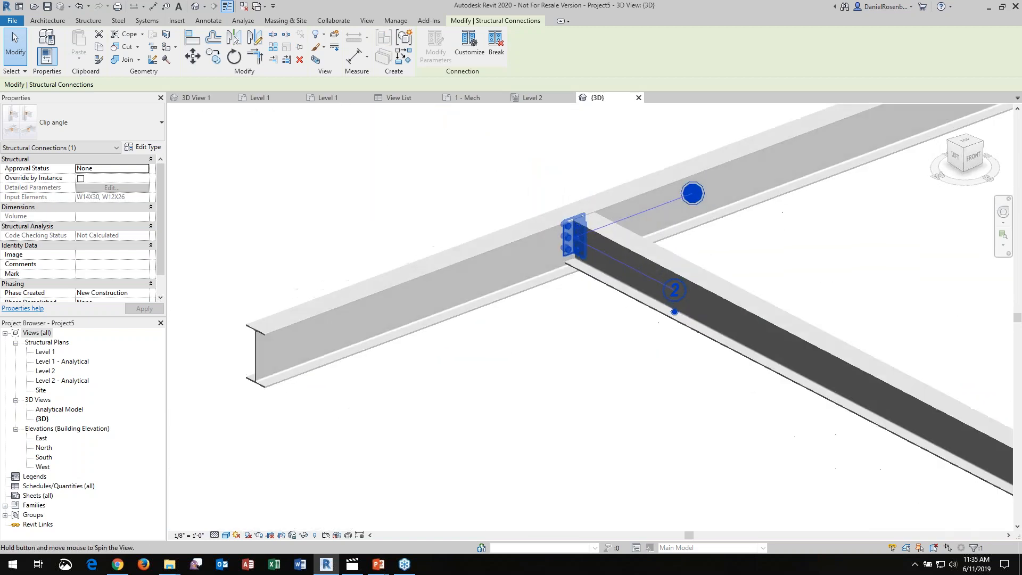
pyautogui.scroll(3, 576, 228)
pyautogui.scroll(2, 576, 228)
pyautogui.moveTo(616, 278)
pyautogui.keyDown('shift'); pyautogui.mouseDown(button='middle')
pyautogui.moveTo(548, 278)
pyautogui.moveTo(646, 267)
pyautogui.moveTo(620, 261)
pyautogui.mouseUp(button='middle'); pyautogui.keyUp('shift')
pyautogui.scroll(-1, 574, 302)
pyautogui.click(582, 381)
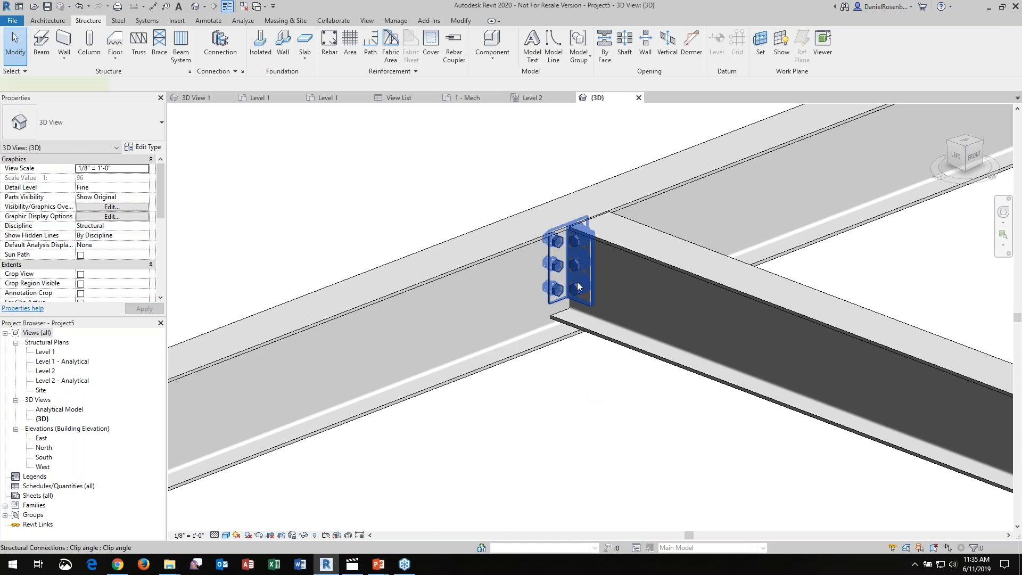
pyautogui.click(580, 287)
pyautogui.scroll(-2, 465, 359)
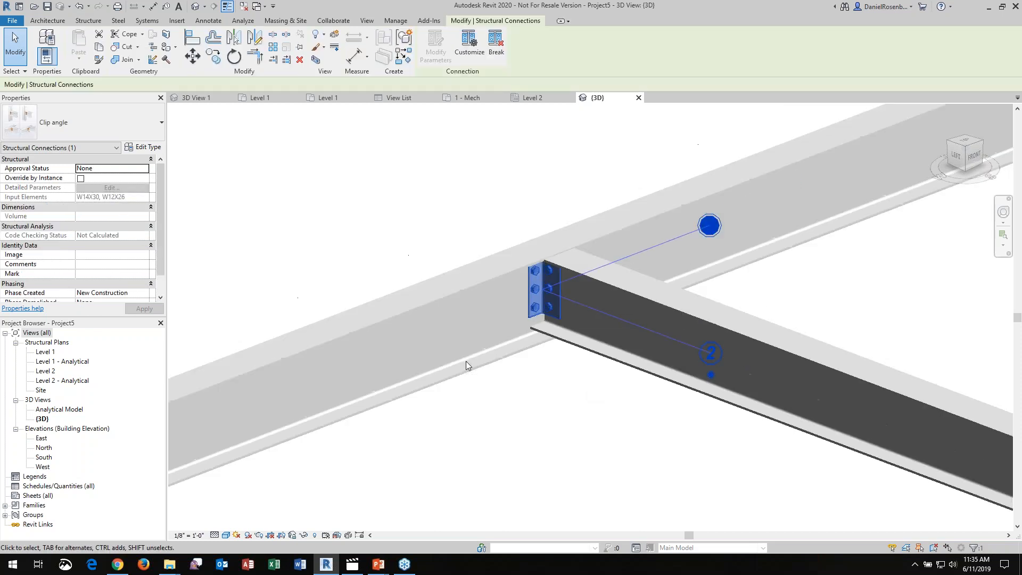
pyautogui.scroll(-3, 431, 338)
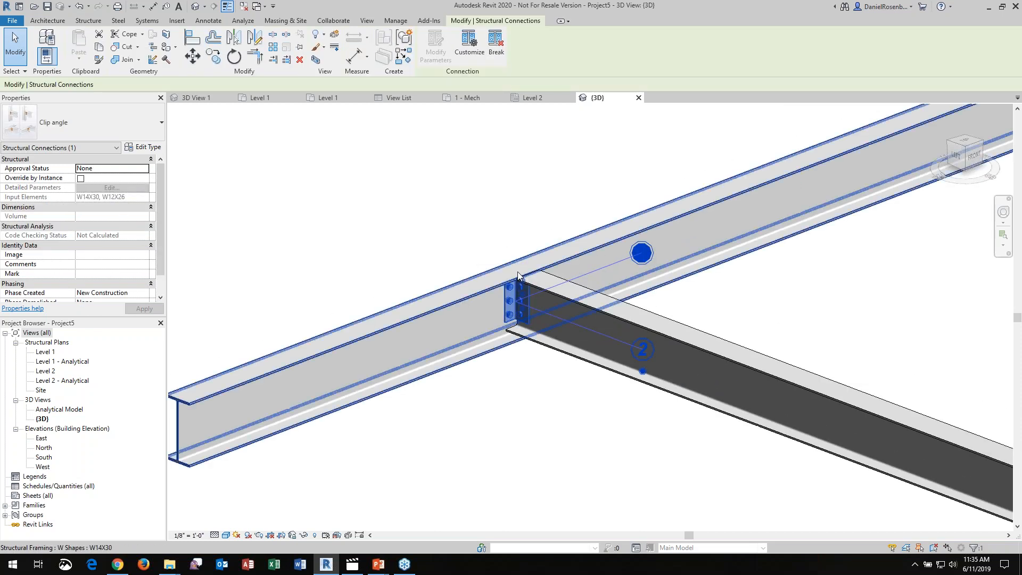
pyautogui.scroll(2, 524, 317)
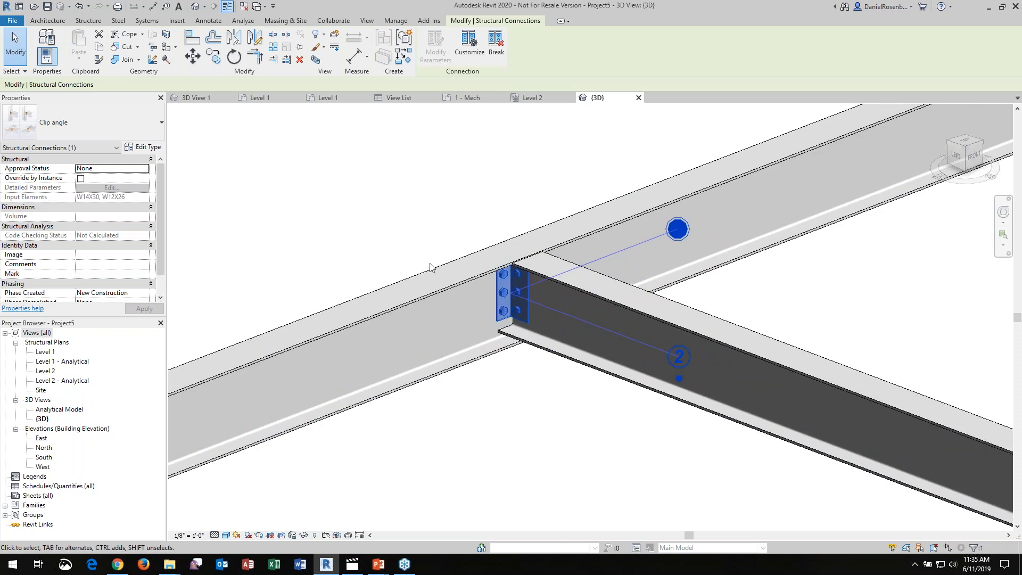
pyautogui.scroll(-4, 432, 268)
pyautogui.scroll(3, 476, 286)
pyautogui.scroll(-2, 386, 330)
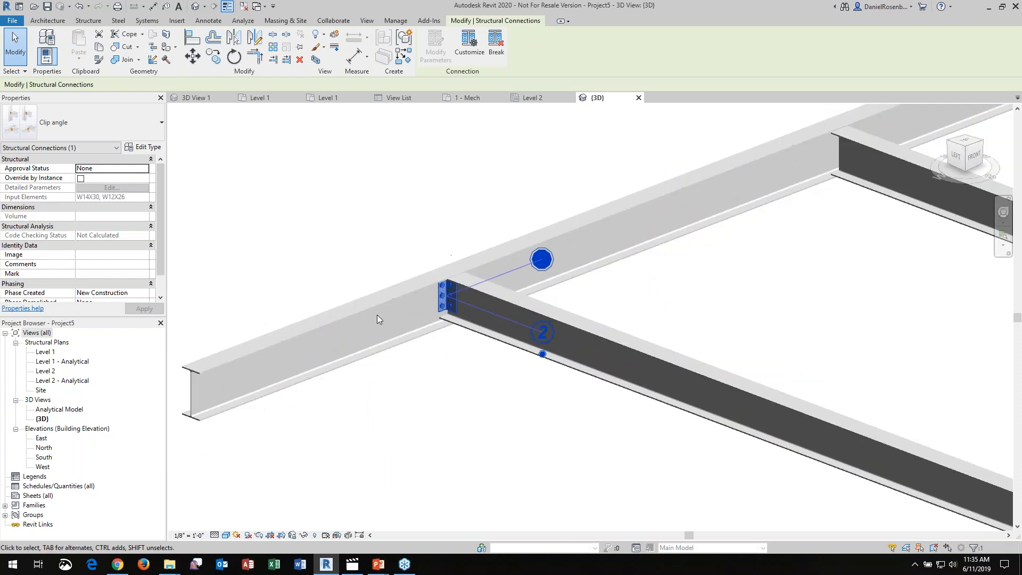
# Propagate the selected clip angle connection to the matching W12X26 beam joints along the W14X30 beam and check them
pyautogui.scroll(-4, 389, 312)
pyautogui.scroll(-3, 547, 316)
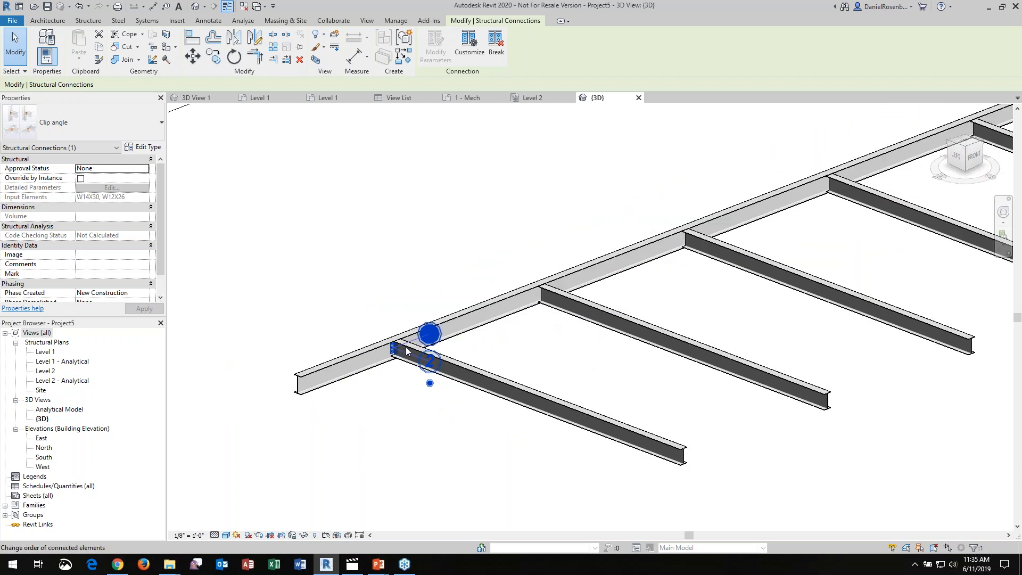
pyautogui.rightClick(400, 350)
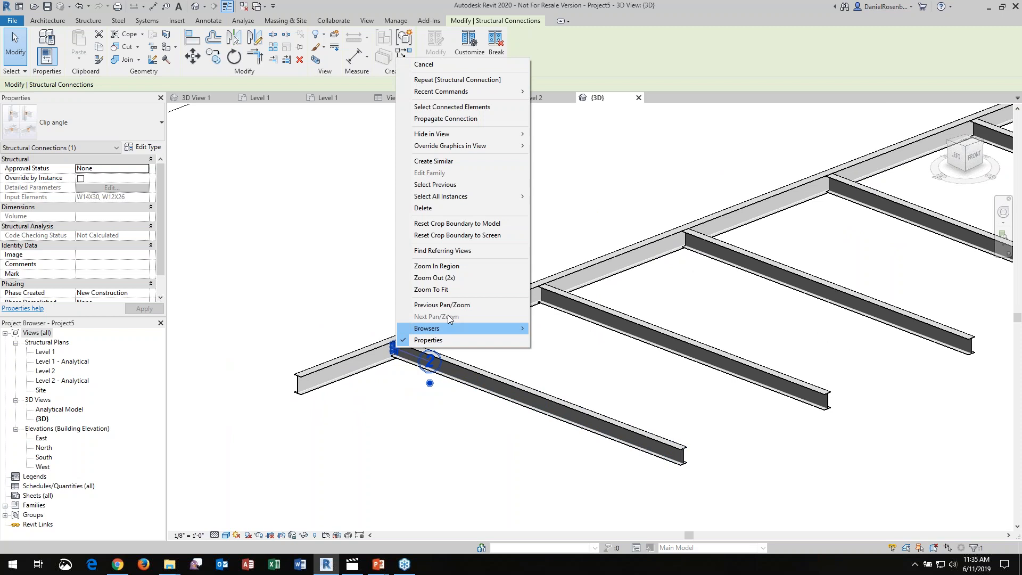
pyautogui.click(490, 119)
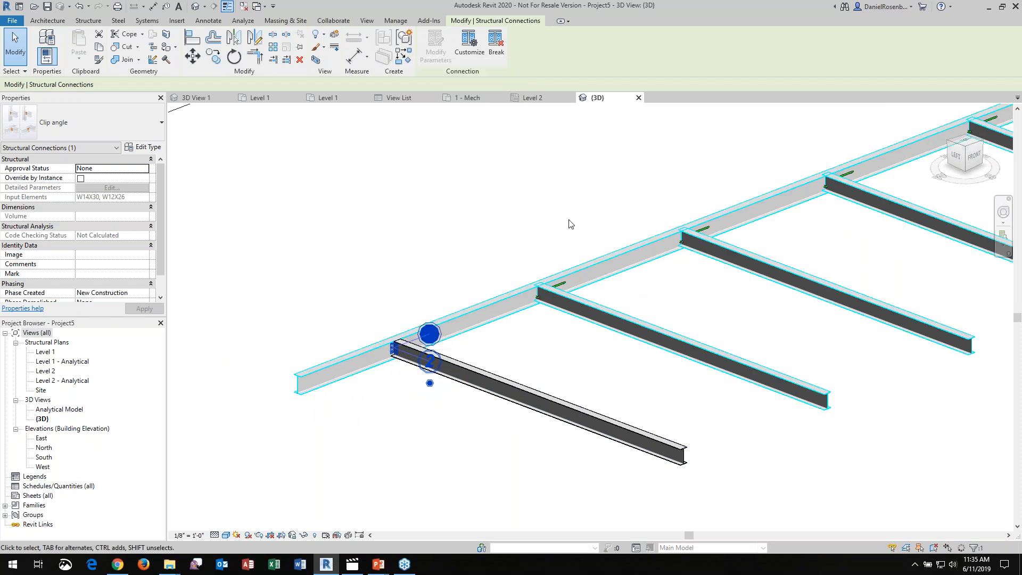
pyautogui.click(552, 215)
pyautogui.scroll(-1, 395, 314)
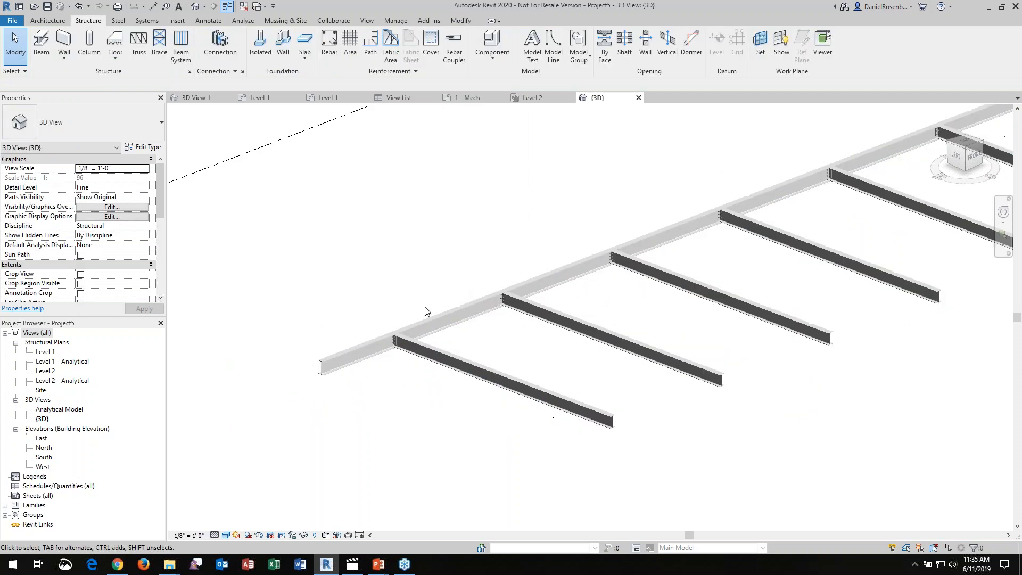
pyautogui.scroll(3, 767, 198)
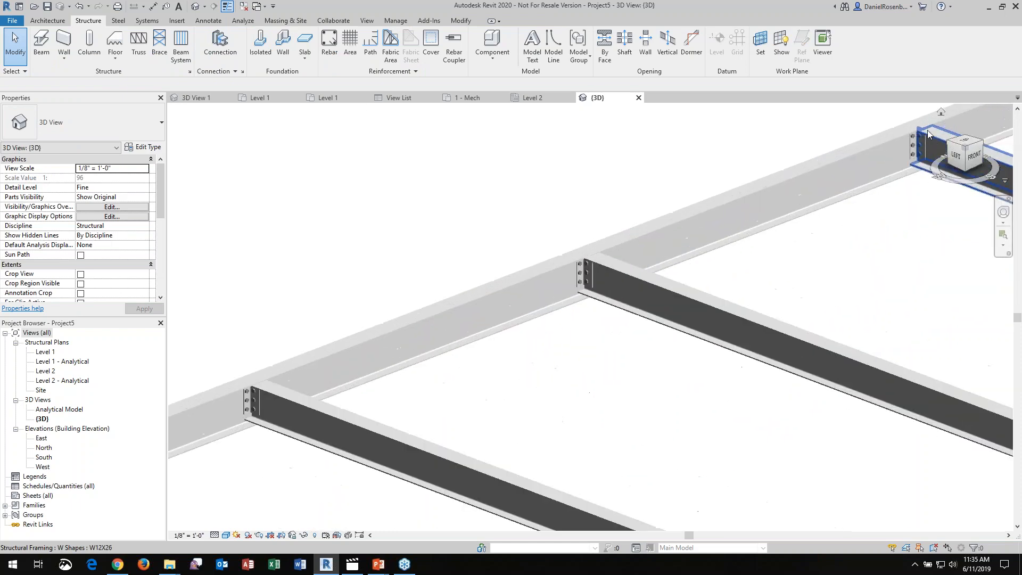
pyautogui.scroll(-4, 898, 141)
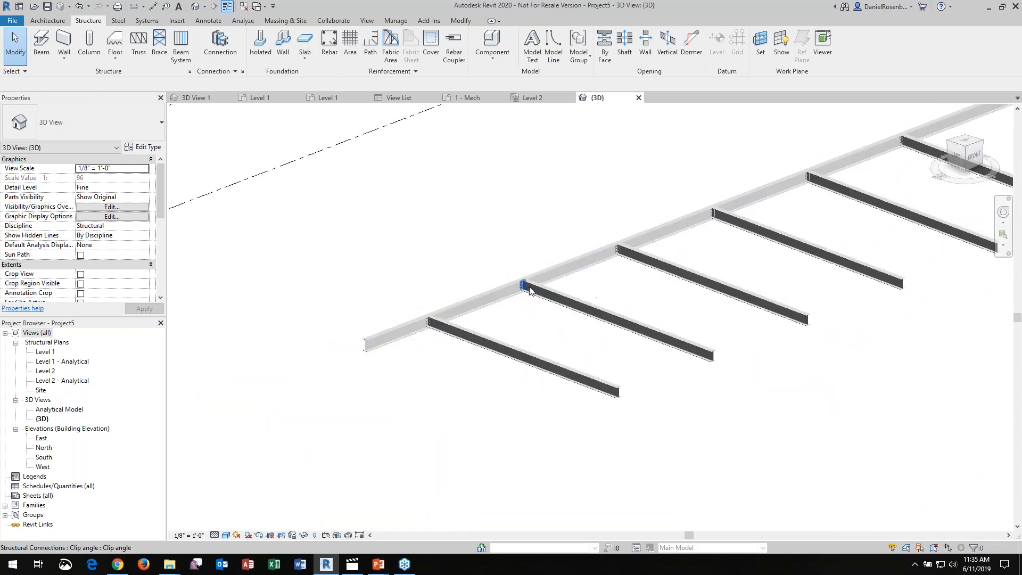
pyautogui.scroll(6, 759, 193)
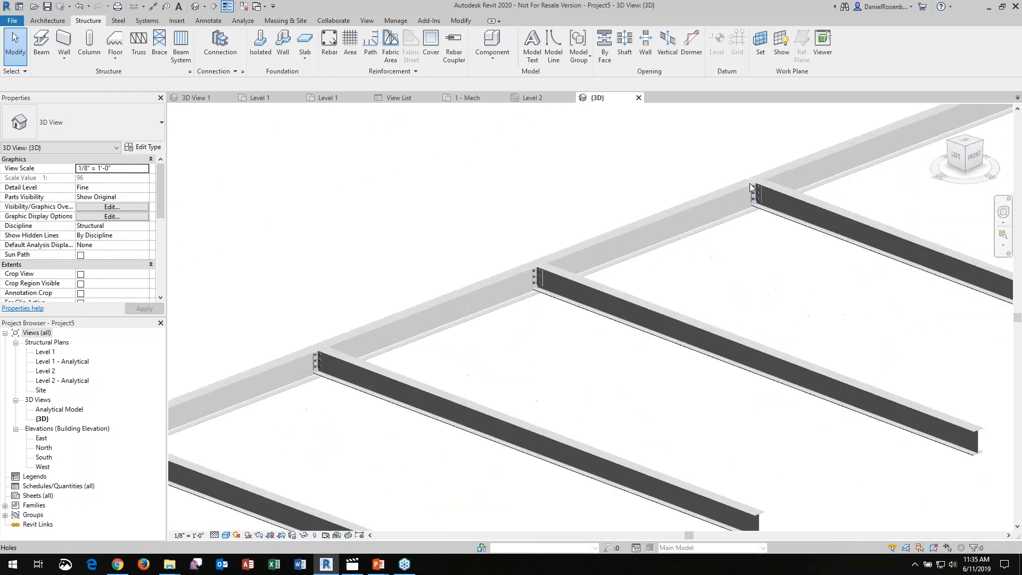
pyautogui.scroll(-5, 671, 249)
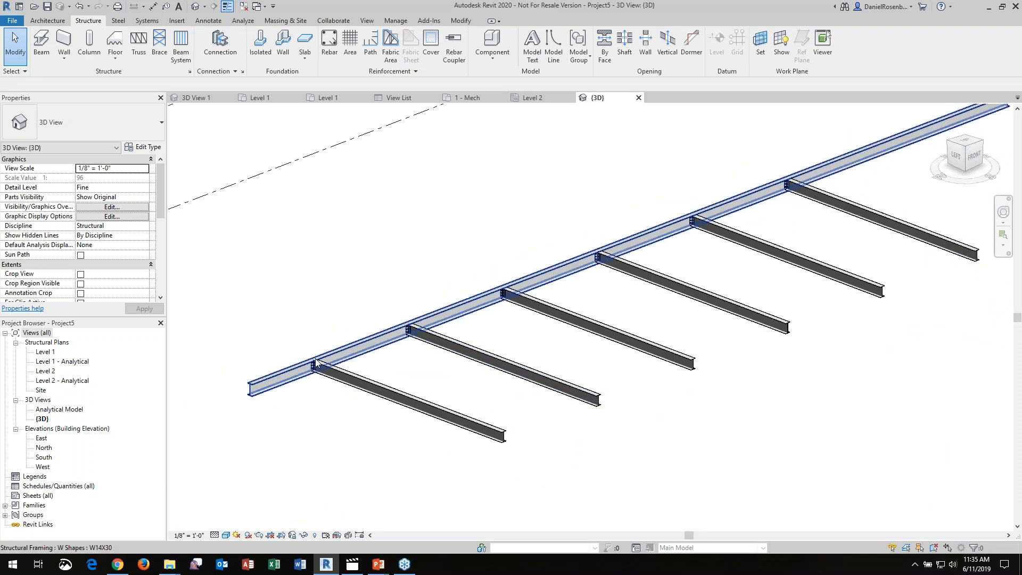
# Review the Clip angle type's modifiable connection parameters at the first W12X26 beam joint, closing them without changes
pyautogui.scroll(5, 292, 367)
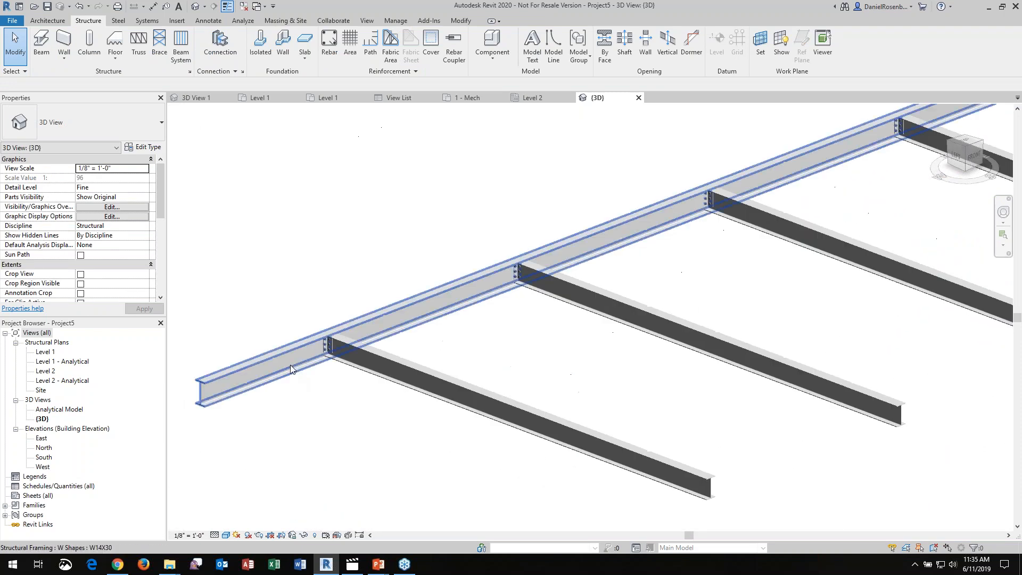
pyautogui.scroll(2, 373, 341)
pyautogui.click(410, 296)
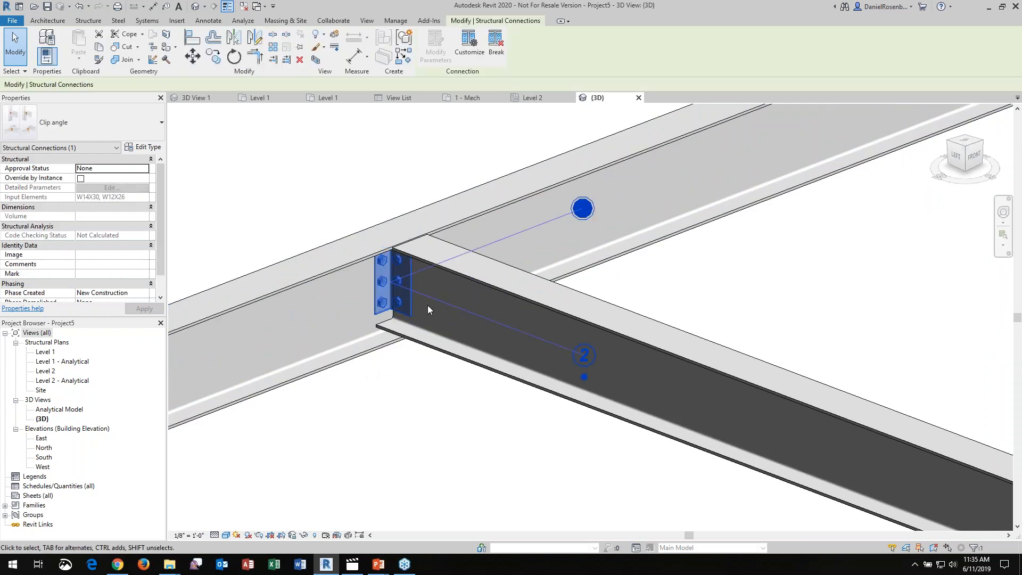
pyautogui.hotkey('ctrl', '2')
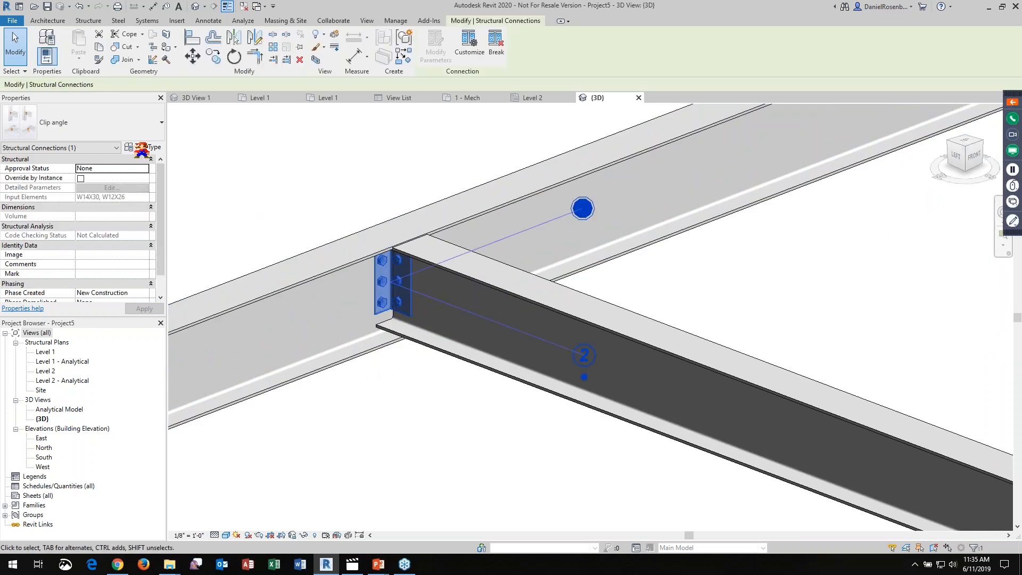
pyautogui.moveTo(115, 136); pyautogui.dragTo(174, 159)
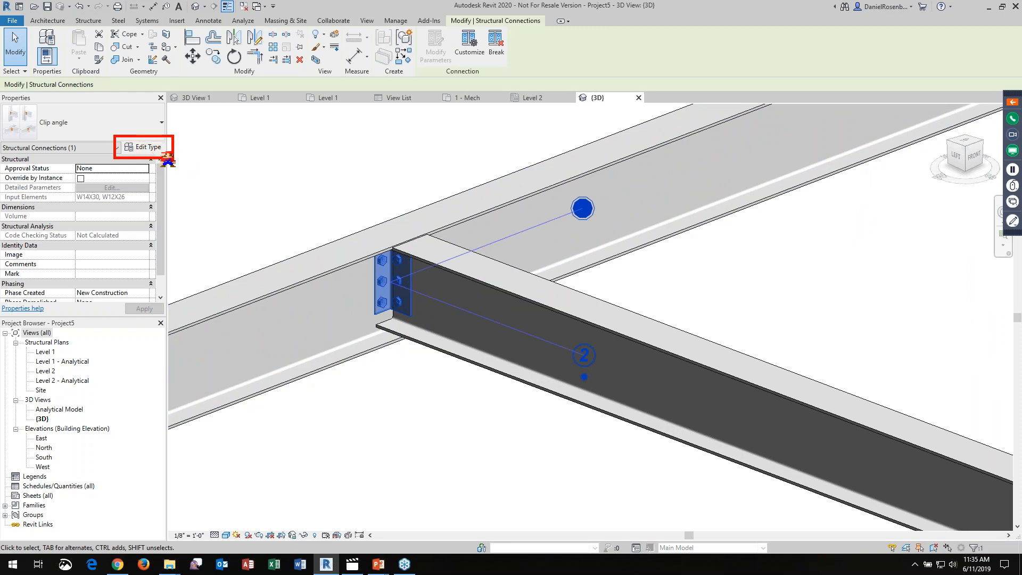
pyautogui.press('Escape')
pyautogui.click(150, 145)
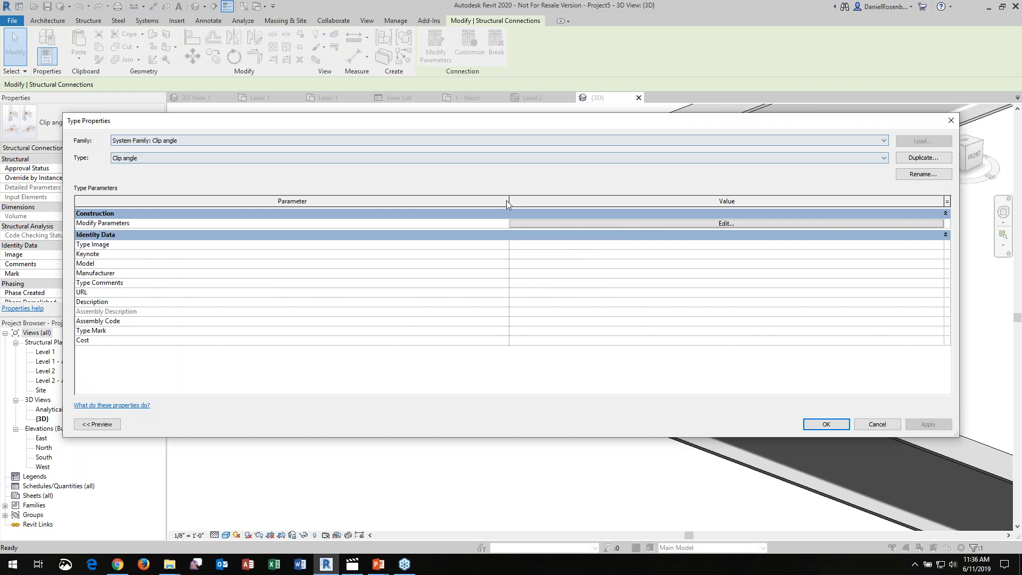
pyautogui.click(525, 223)
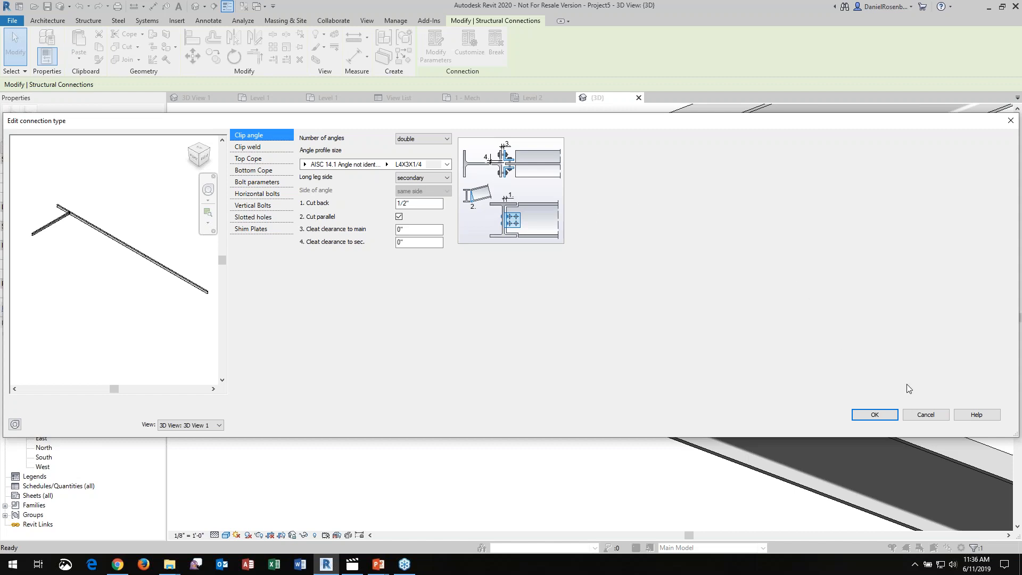
pyautogui.click(925, 416)
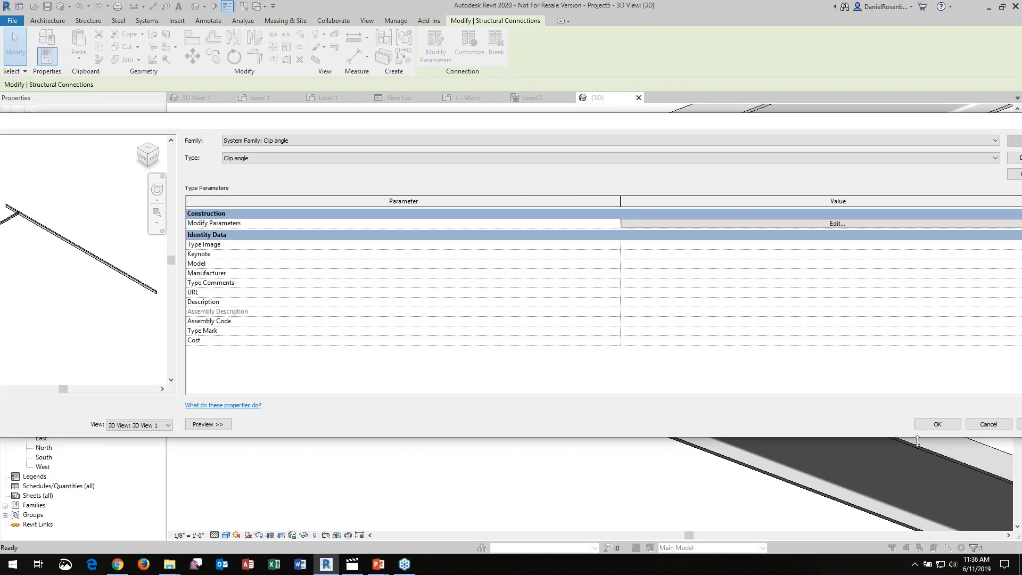
pyautogui.click(989, 424)
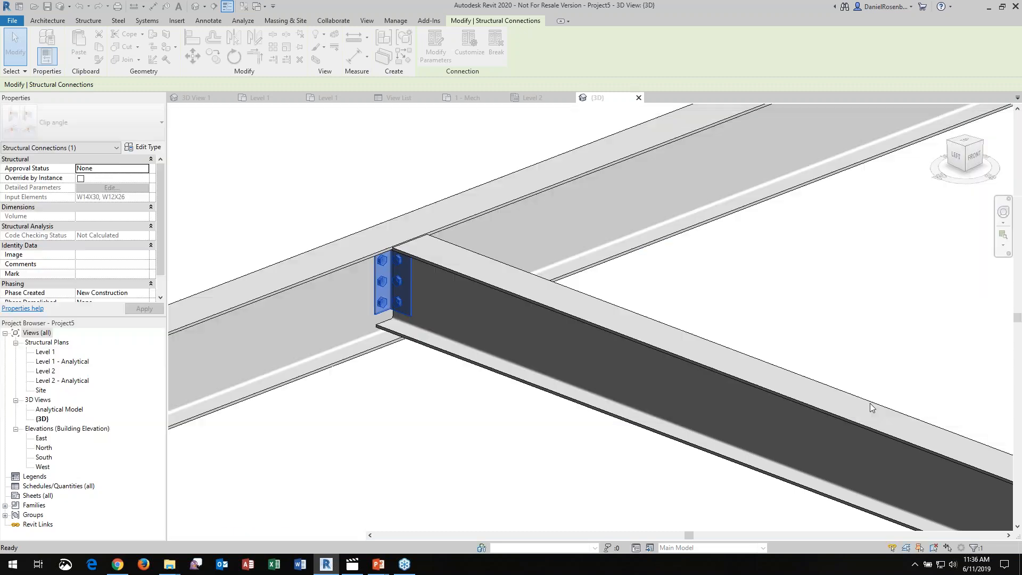
pyautogui.click(339, 188)
pyautogui.scroll(-5, 533, 282)
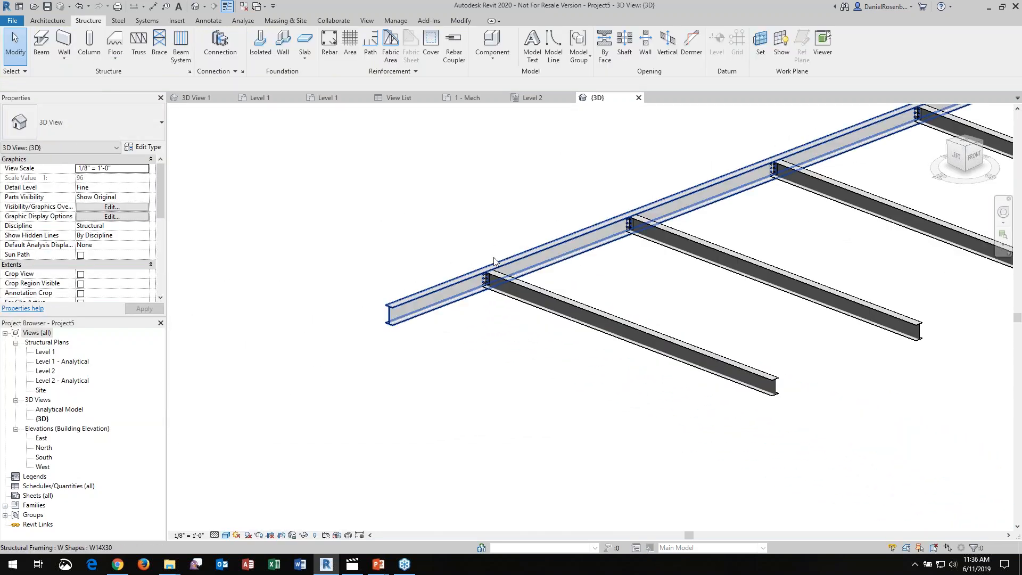
# Place six vertical W10X49 columns on Level 2 in two rows of three, about 48 and 76 feet south of the W14X30 beam
pyautogui.click(639, 97)
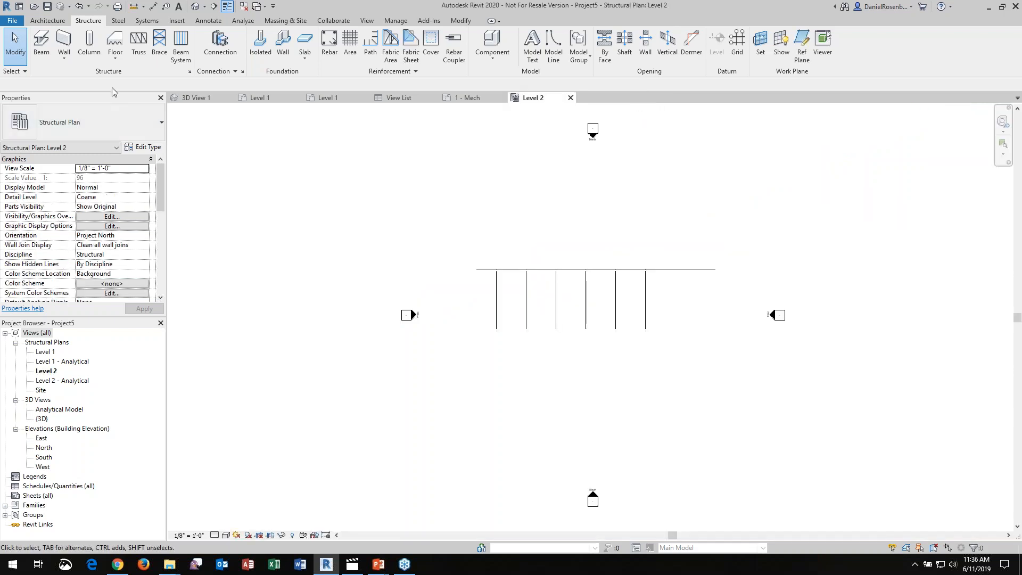
pyautogui.click(90, 43)
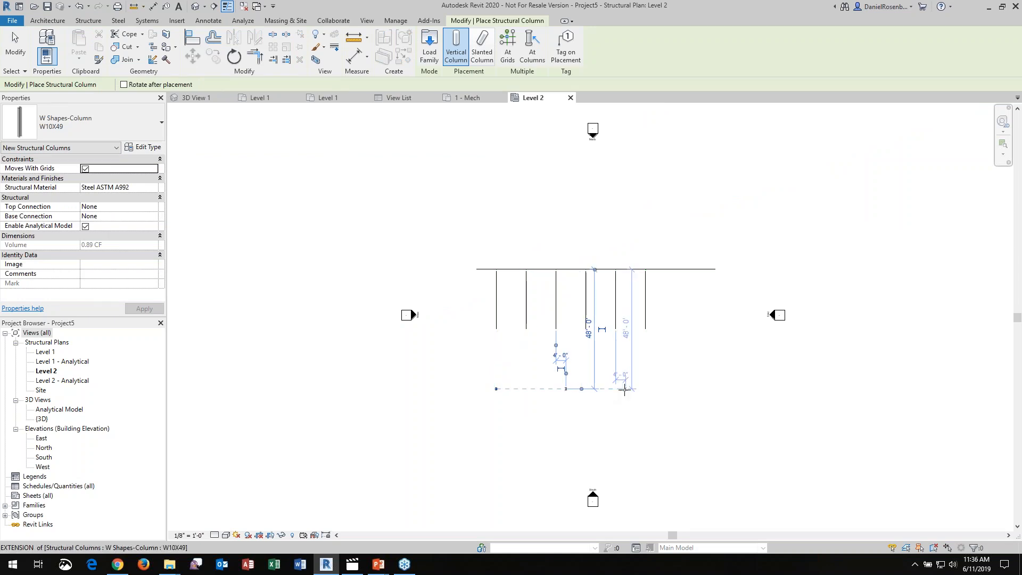
pyautogui.click(653, 390)
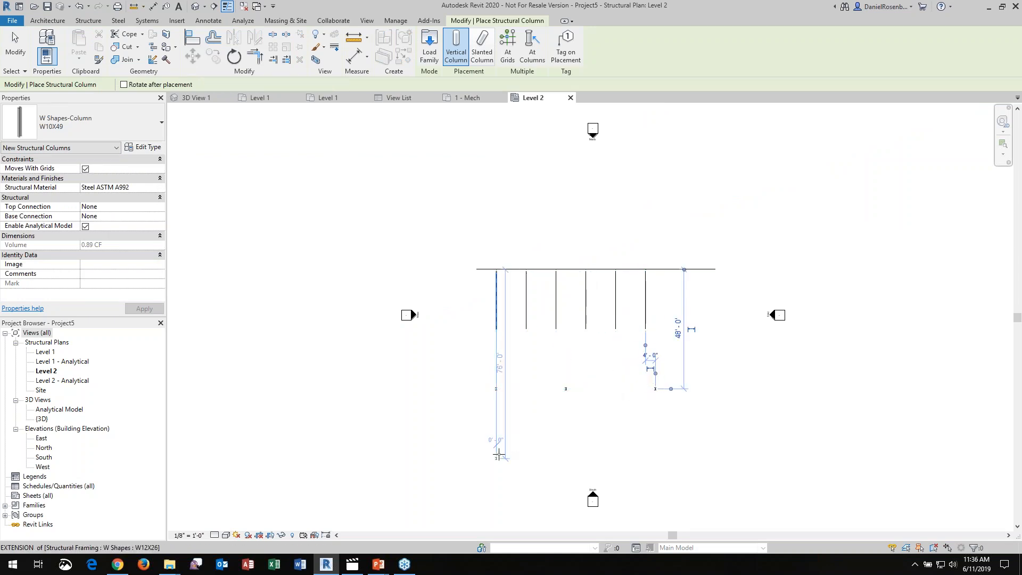
pyautogui.click(566, 457)
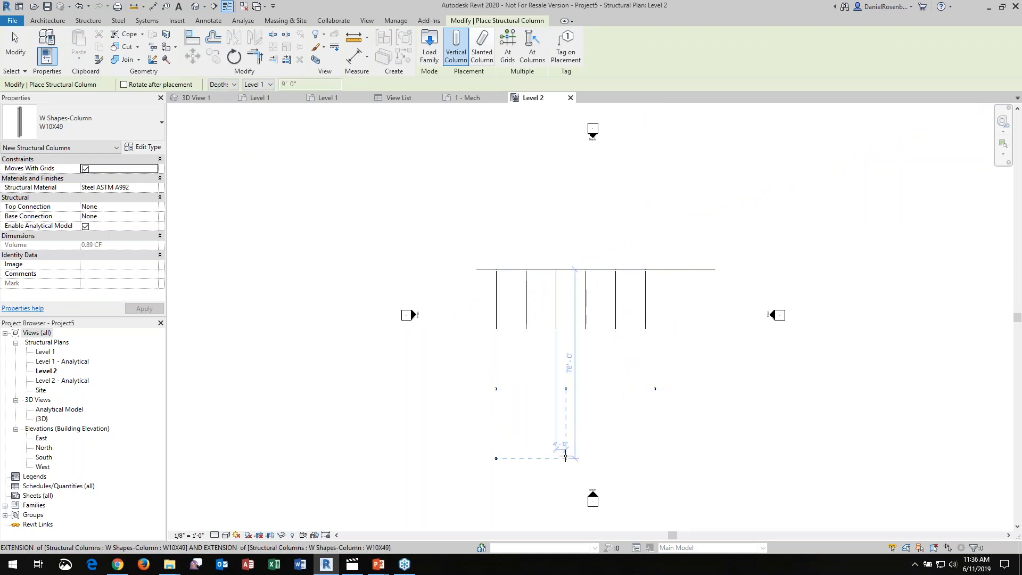
pyautogui.click(655, 458)
pyautogui.scroll(2, 667, 437)
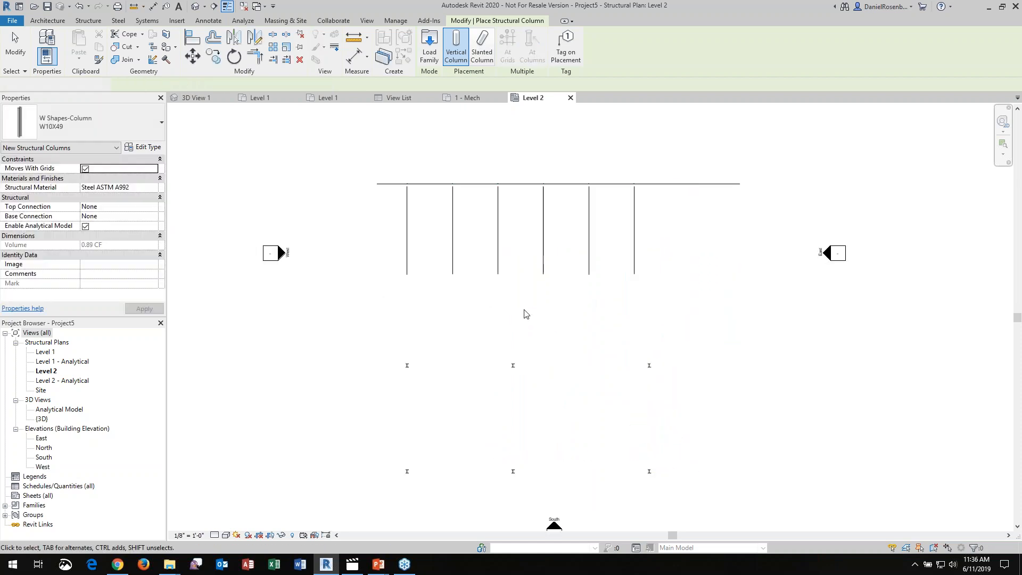
pyautogui.press('Escape')
pyautogui.scroll(-3, 527, 312)
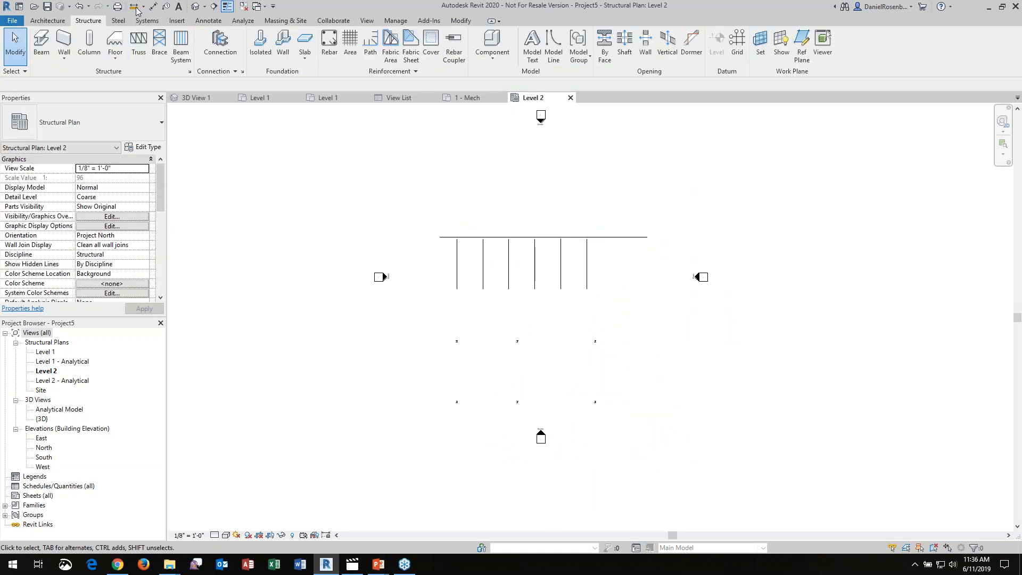
# In the 3D view, add a generic steel connection to the northwest W10X49 column, in line with the first W12X26 beam
pyautogui.click(196, 7)
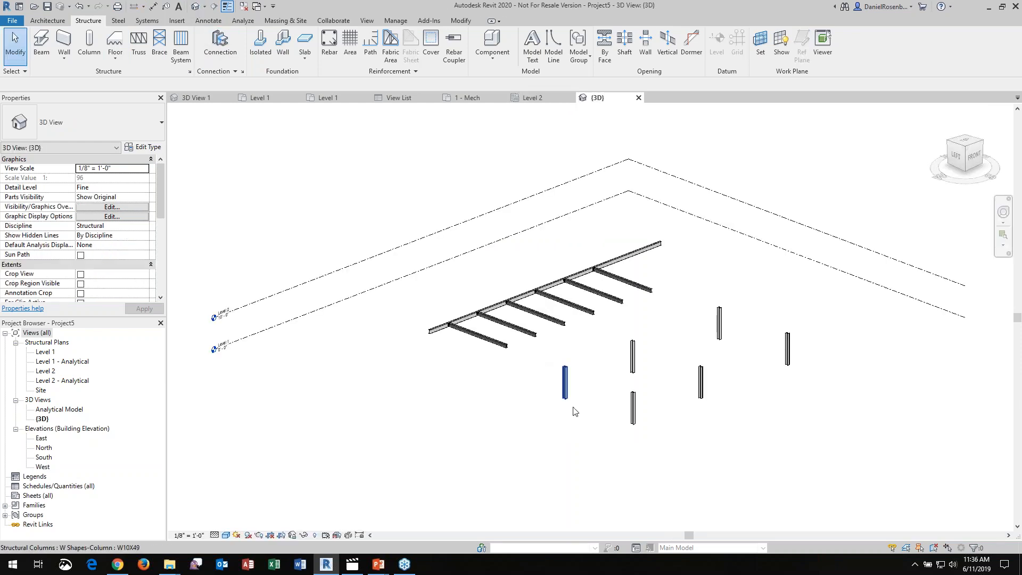
pyautogui.scroll(4, 540, 385)
pyautogui.click(469, 355)
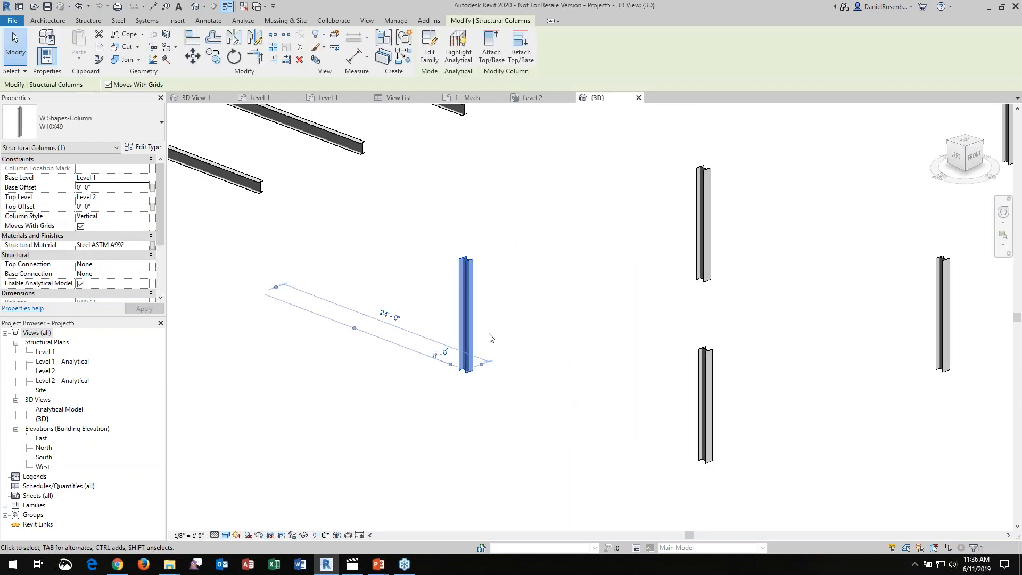
pyautogui.click(123, 21)
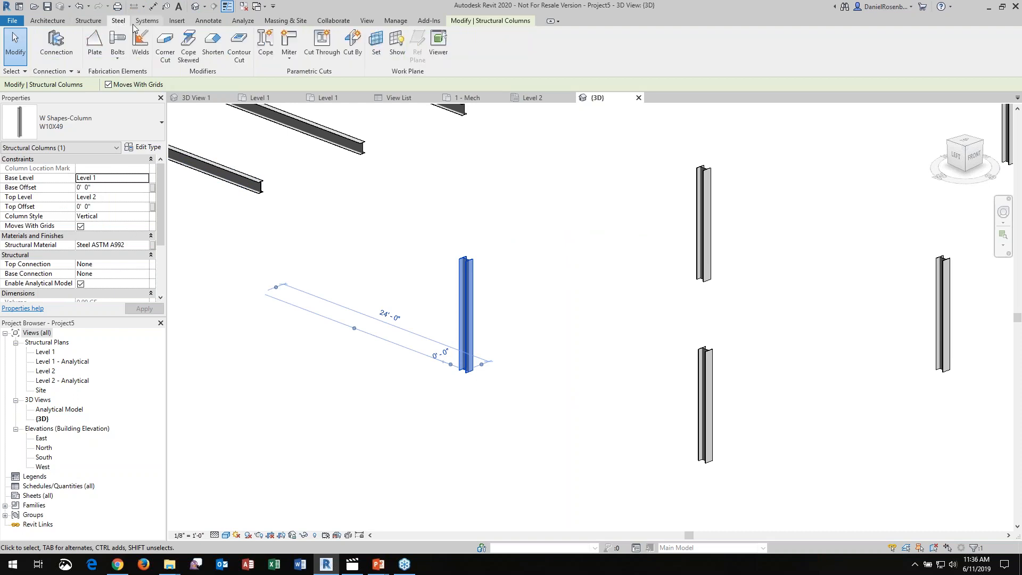
pyautogui.click(68, 39)
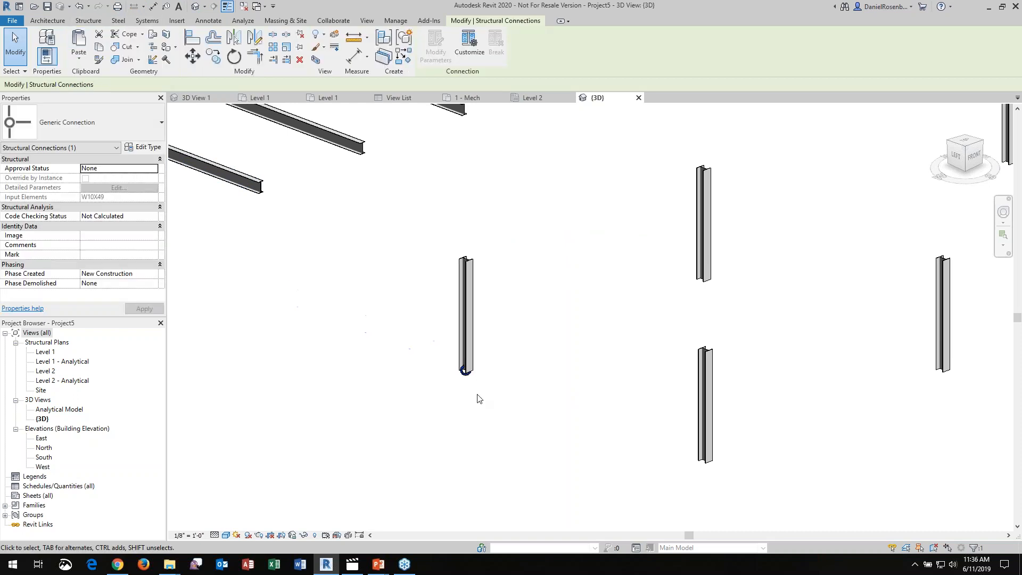
# Change the generic connection at the northwest column's base to the Base plate type
pyautogui.scroll(4, 456, 360)
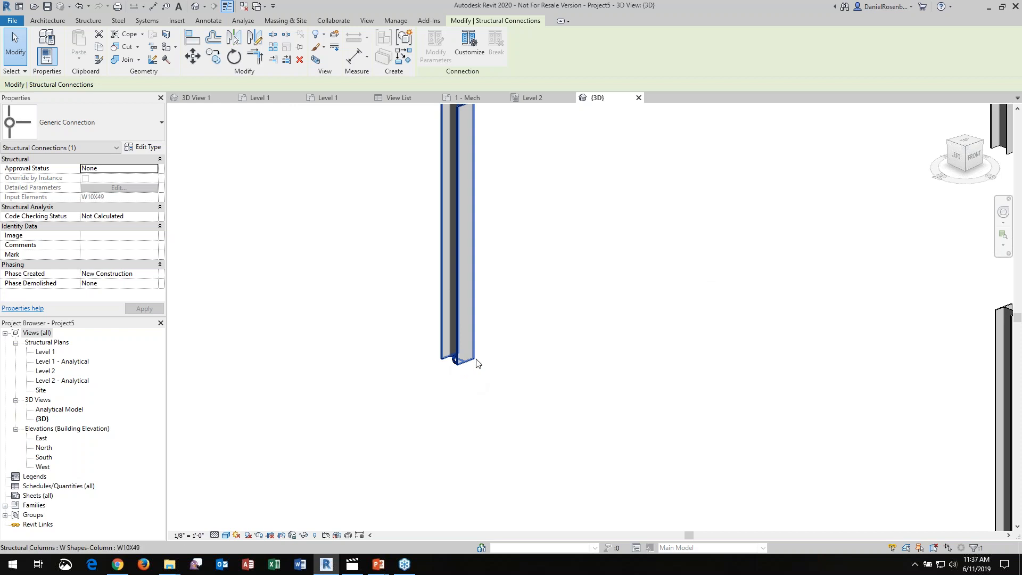
pyautogui.scroll(-3, 442, 352)
pyautogui.scroll(2, 445, 353)
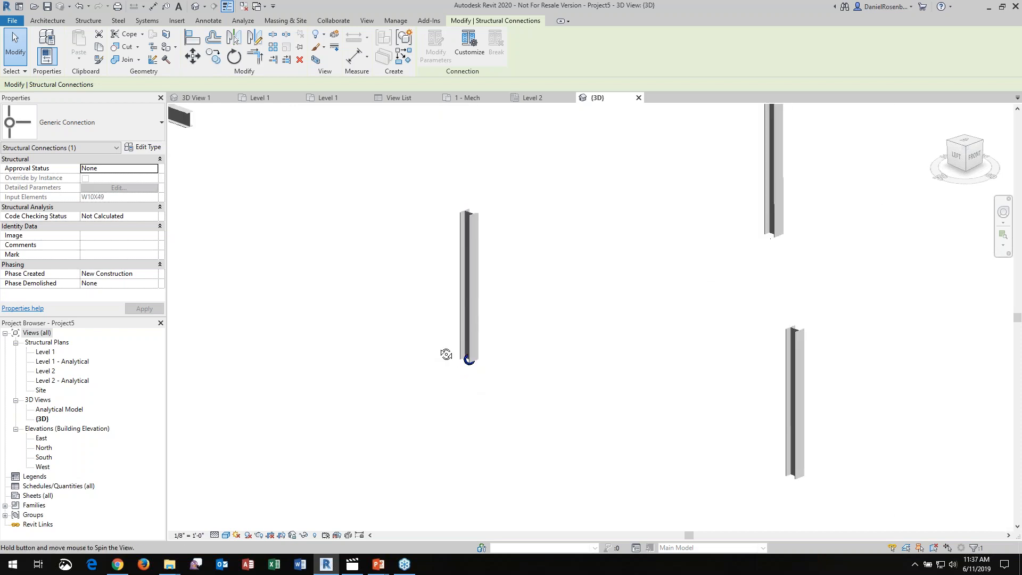
pyautogui.click(512, 378)
pyautogui.click(509, 372)
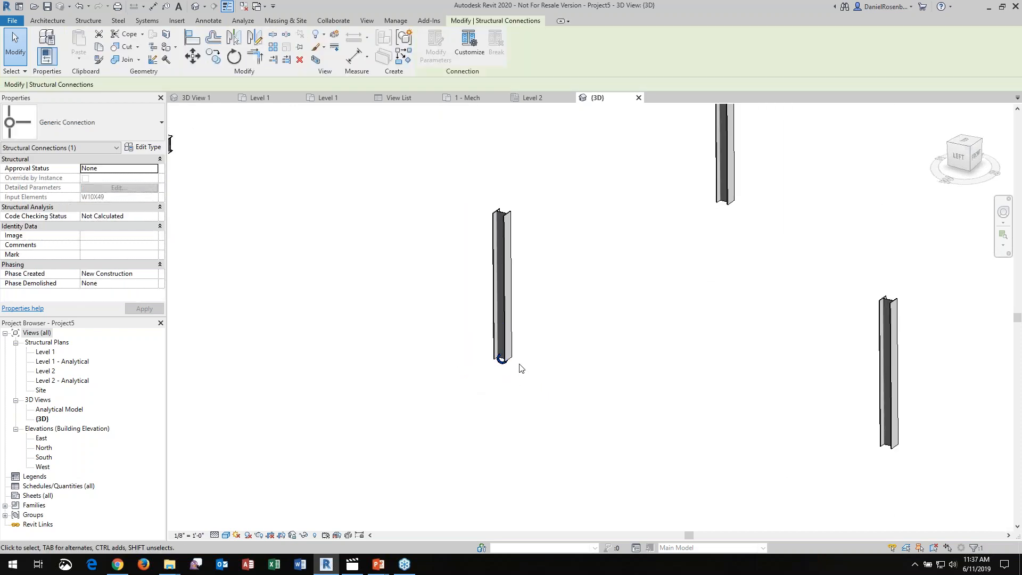
pyautogui.click(145, 134)
pyautogui.click(84, 178)
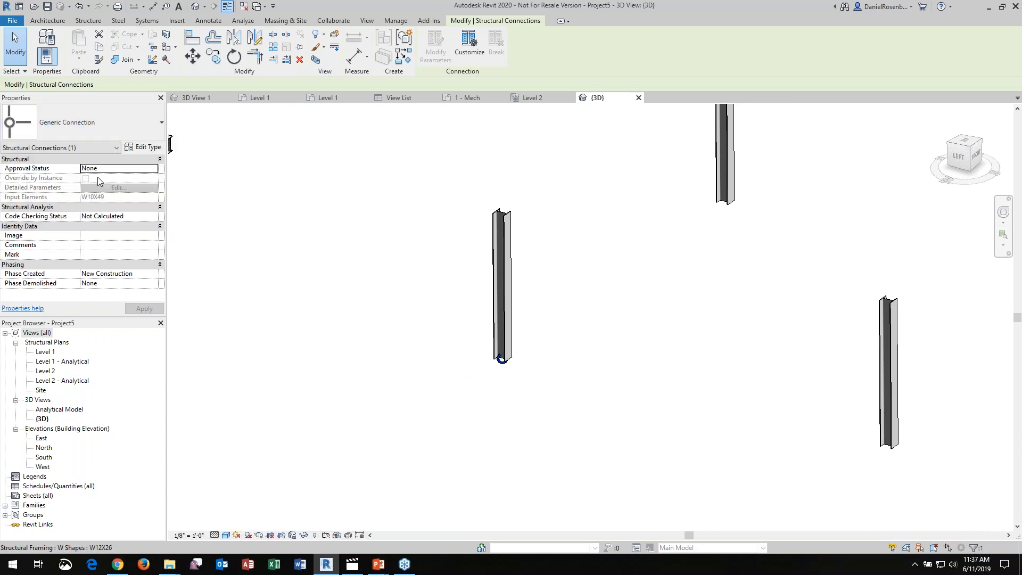
pyautogui.click(570, 344)
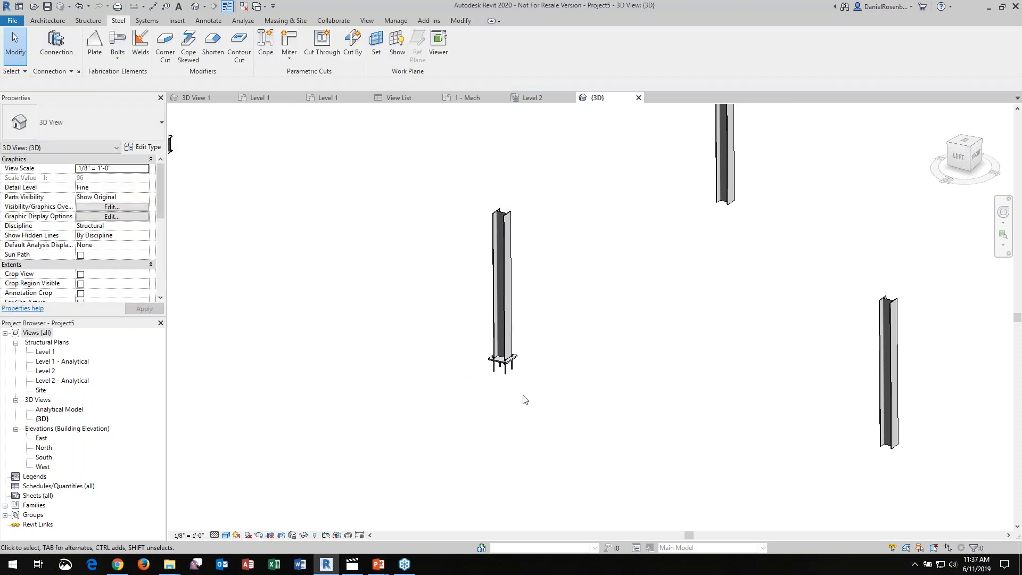
# Propagate the northwest column's base plate connection to the other W10X49 columns and check their bases
pyautogui.scroll(4, 517, 375)
pyautogui.scroll(-4, 479, 372)
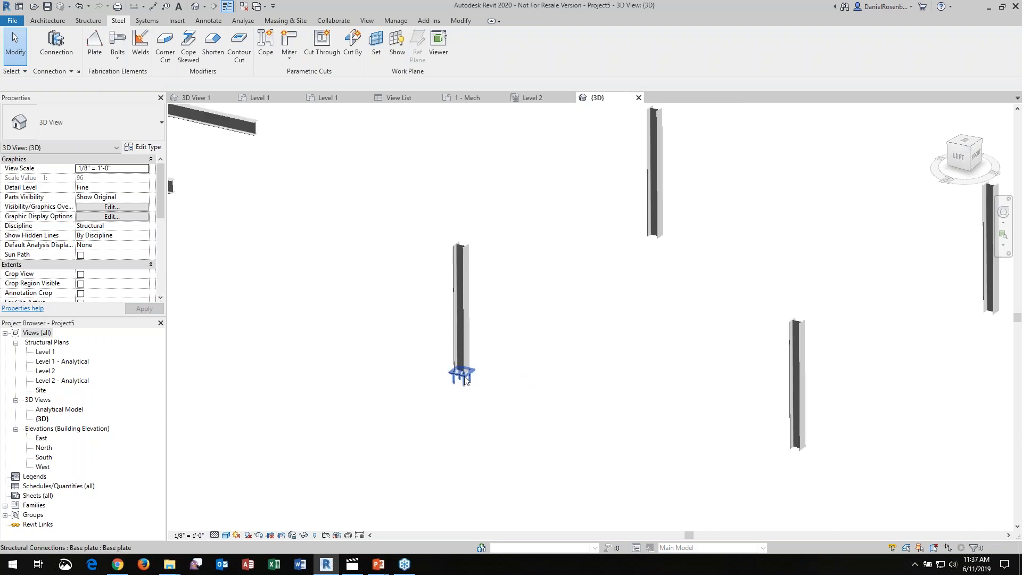
pyautogui.click(459, 373)
pyautogui.rightClick(464, 376)
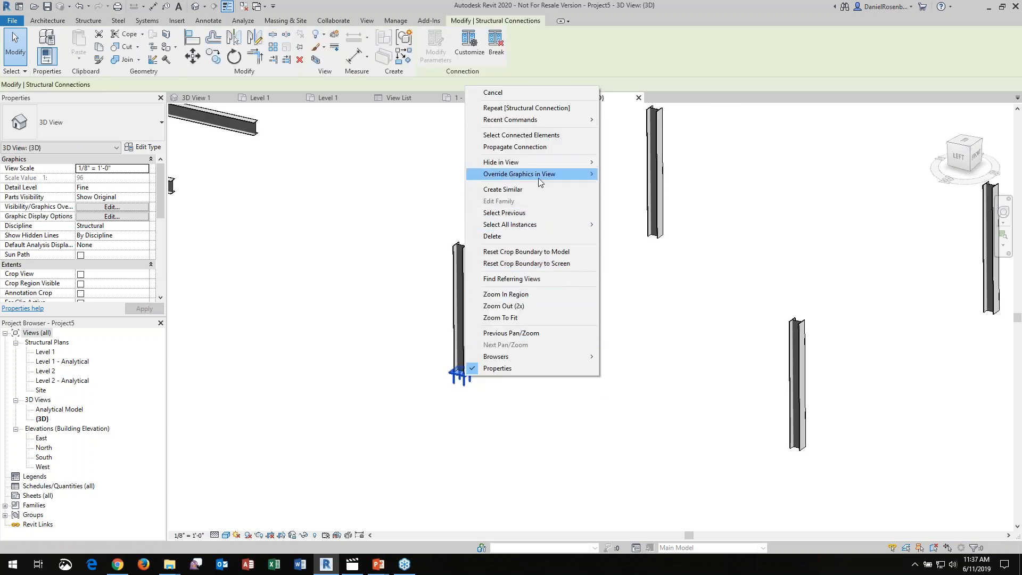
pyautogui.moveTo(539, 177)
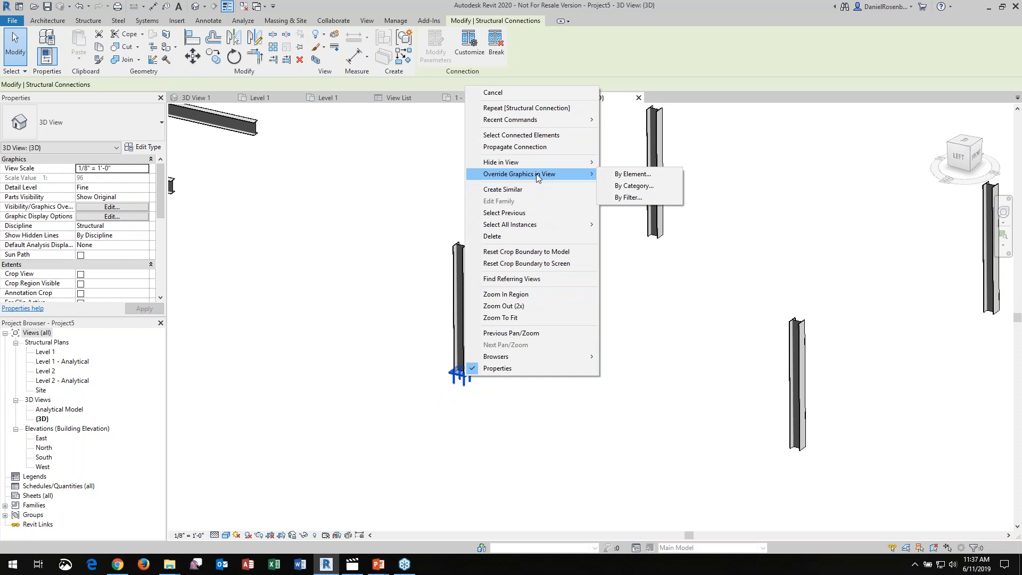
pyautogui.click(527, 148)
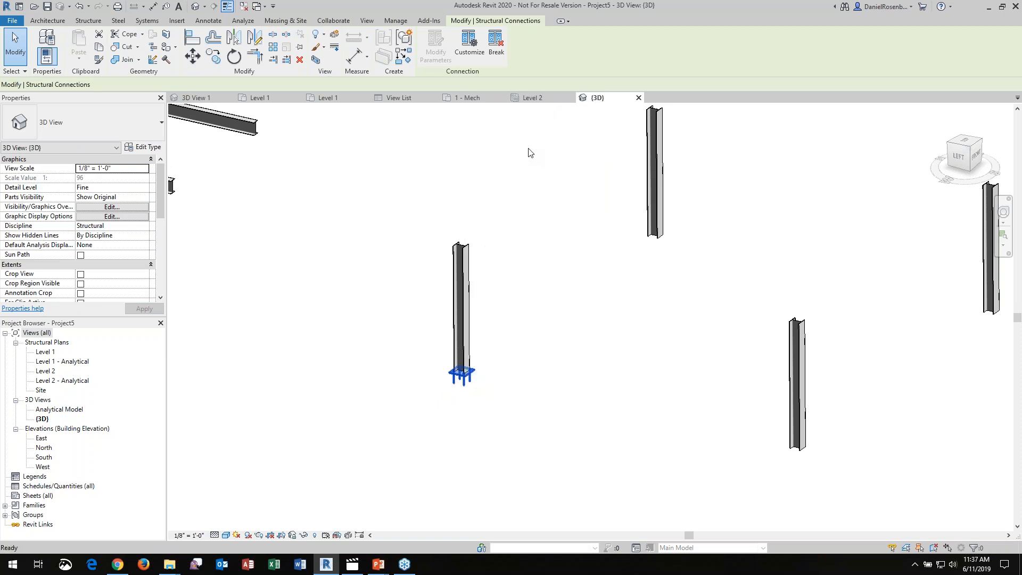
pyautogui.scroll(3, 577, 322)
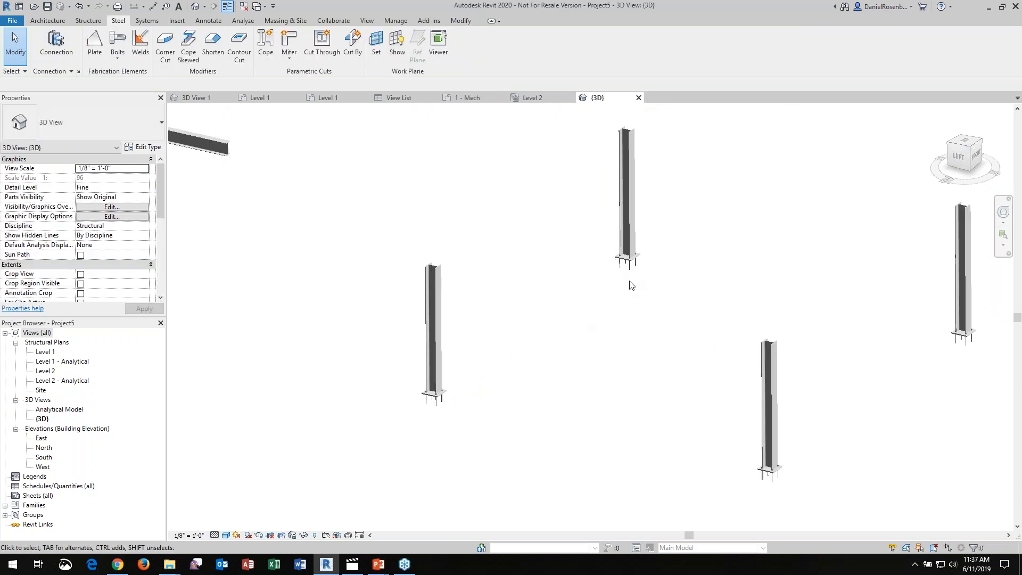
pyautogui.scroll(-3, 431, 341)
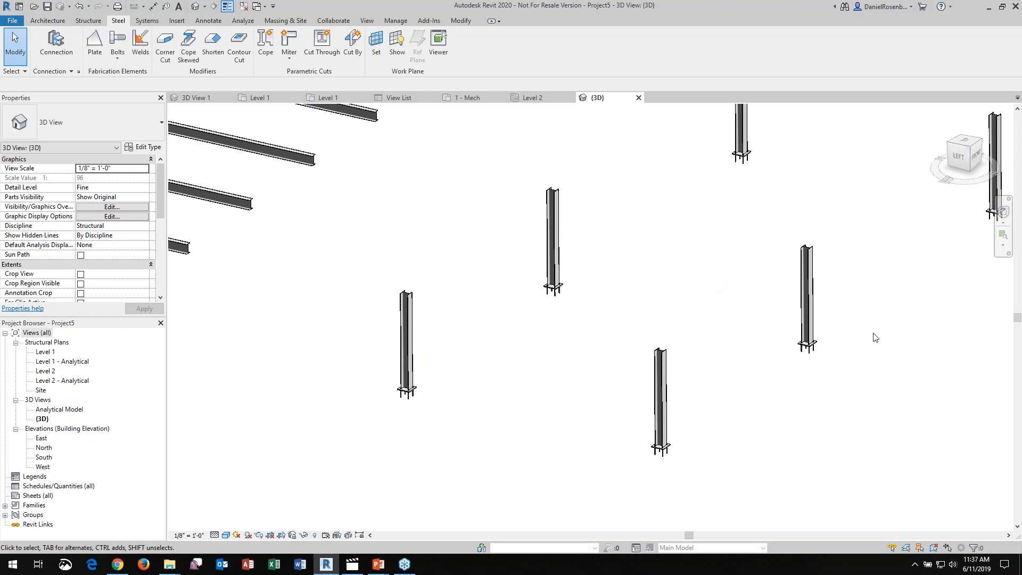
pyautogui.scroll(-2, 552, 372)
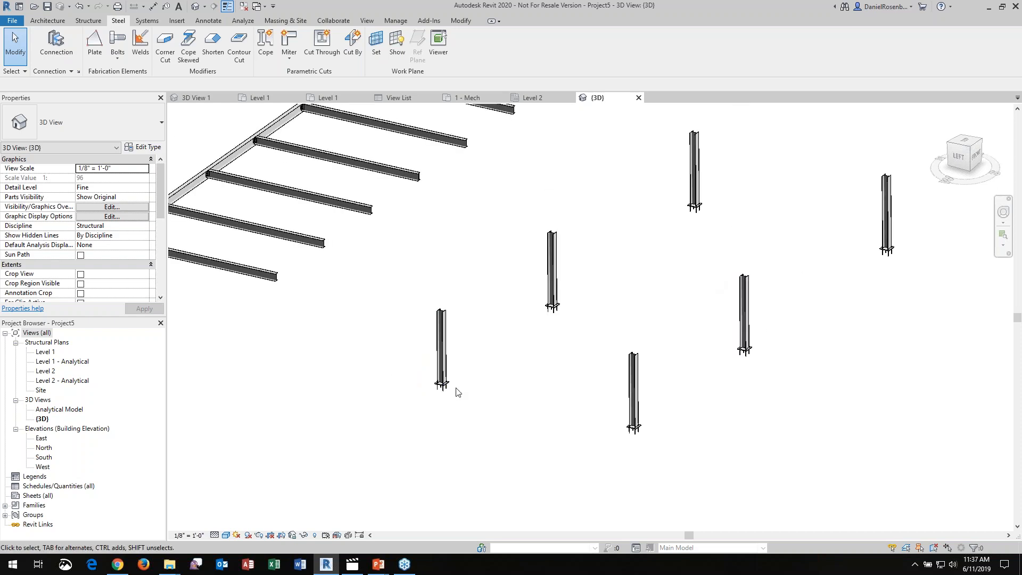
# Open the type parameters of the base plate connection at the northwest W10X49 column for editing
pyautogui.scroll(3, 456, 390)
pyautogui.scroll(8, 420, 384)
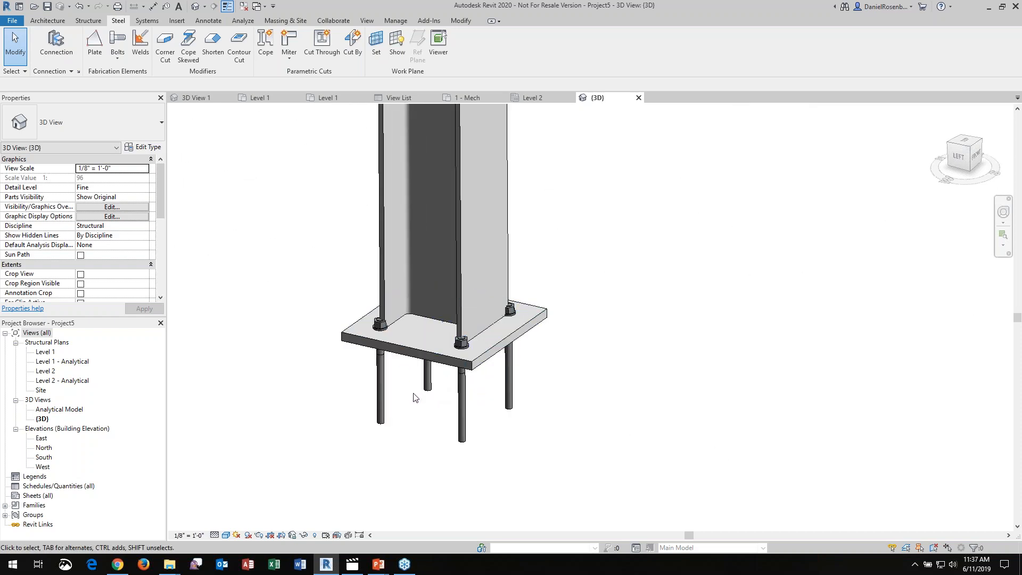
pyautogui.scroll(5, 410, 308)
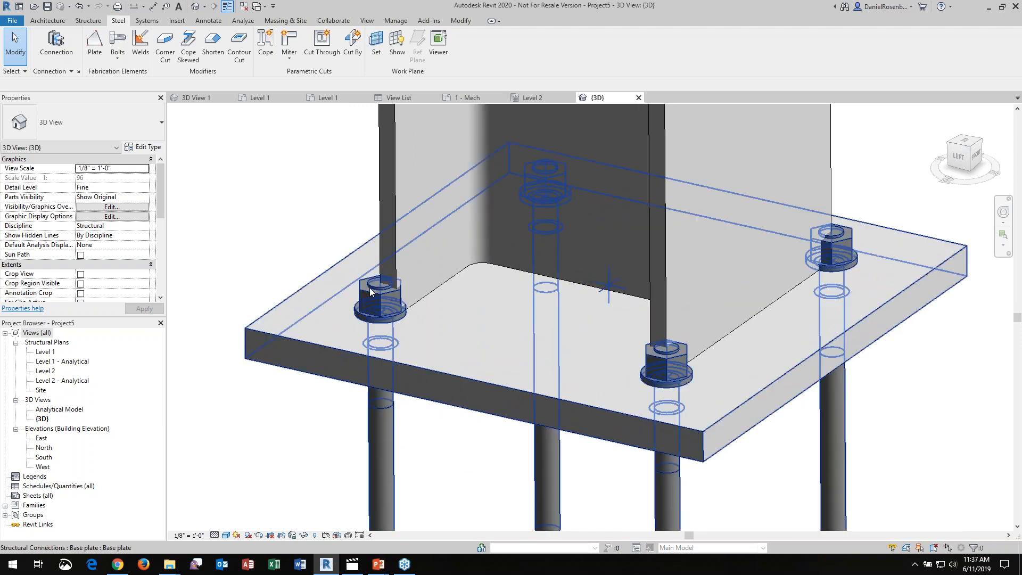
pyautogui.scroll(-2, 439, 329)
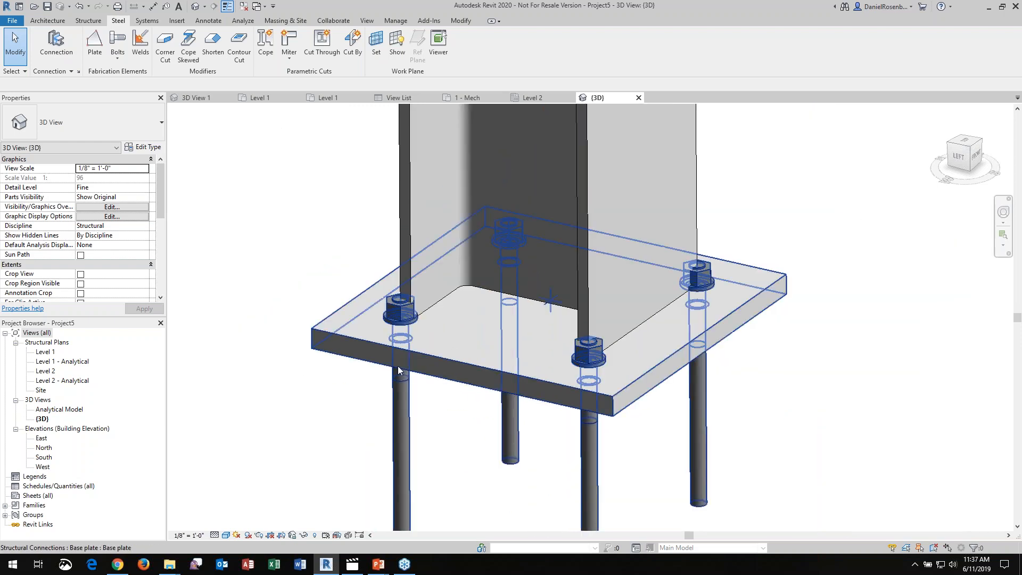
pyautogui.click(398, 370)
pyautogui.click(145, 152)
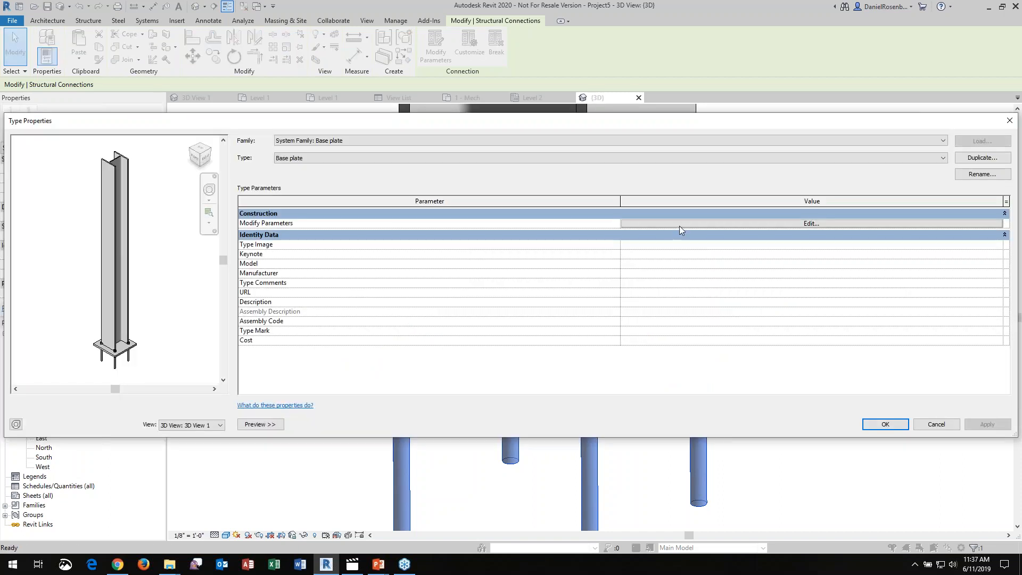
pyautogui.click(679, 223)
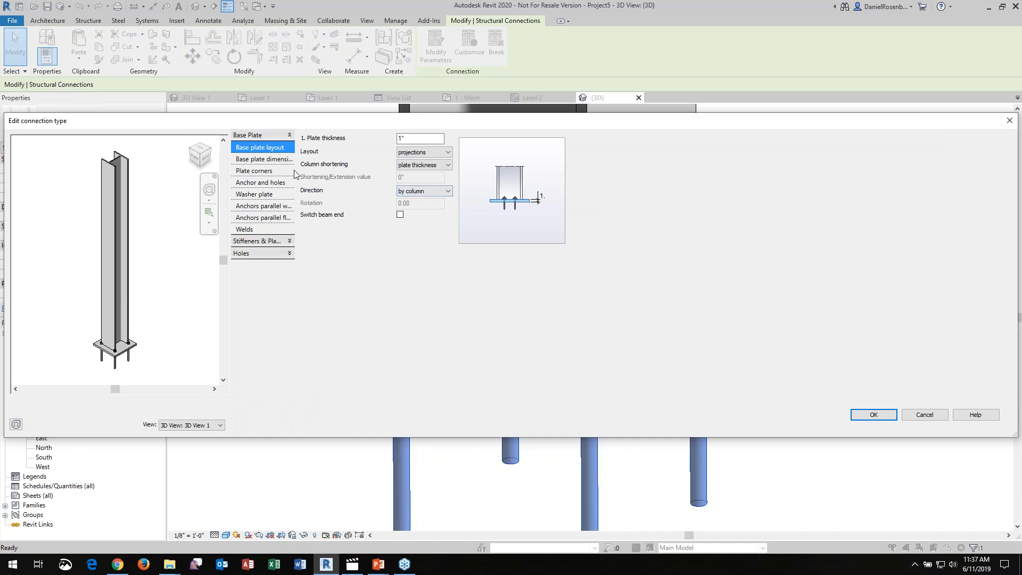
# Review the Base plate type's plate dimensions, hole options, layout, plate corners, anchor and washer plate settings
pyautogui.click(264, 159)
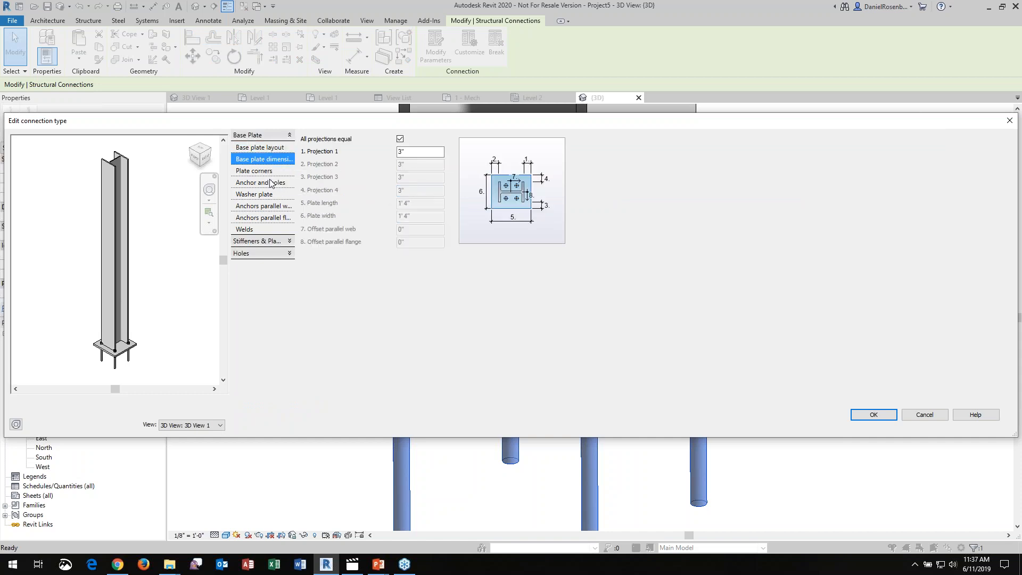
pyautogui.click(261, 254)
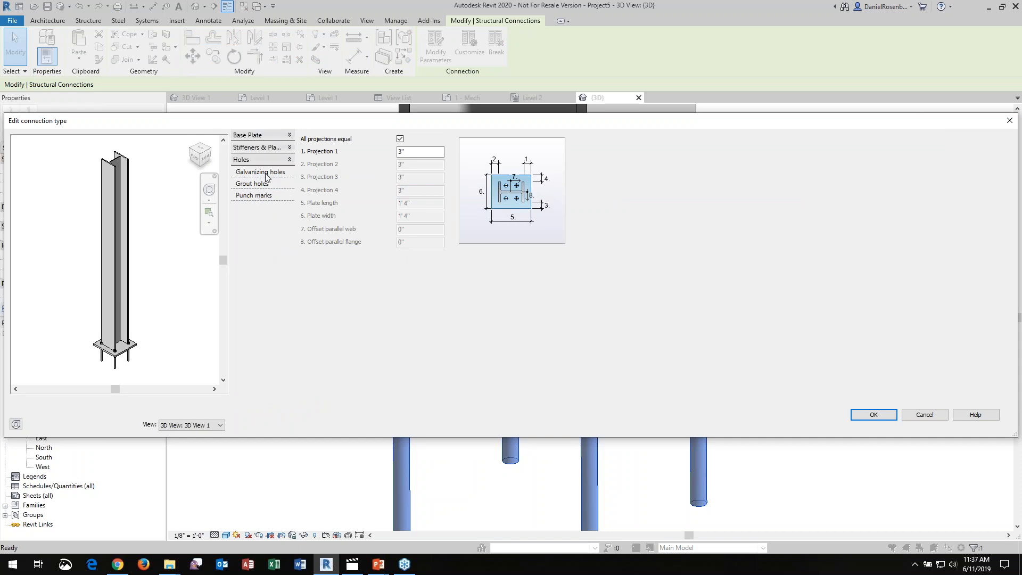
pyautogui.click(259, 136)
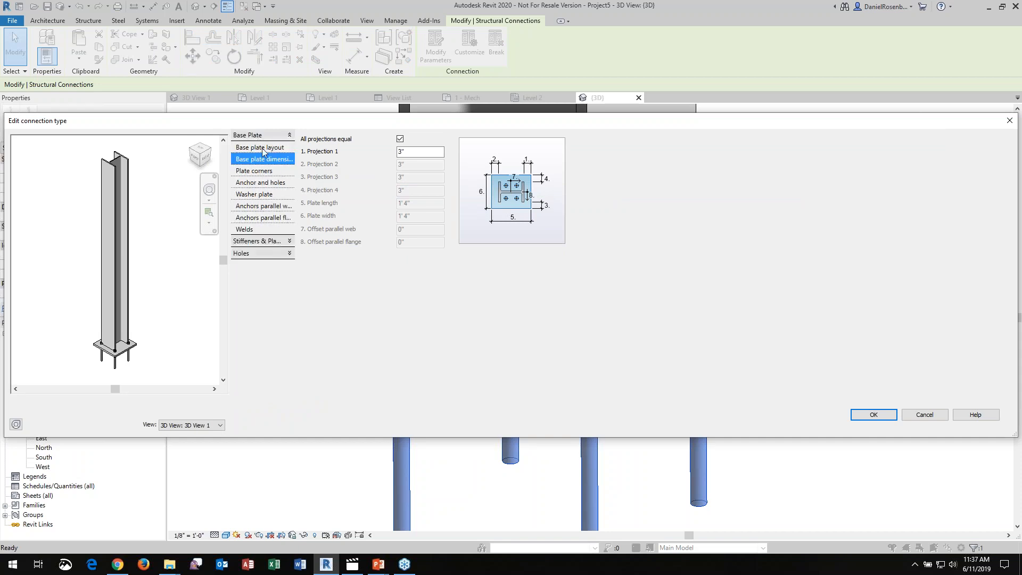
pyautogui.click(263, 149)
pyautogui.click(259, 171)
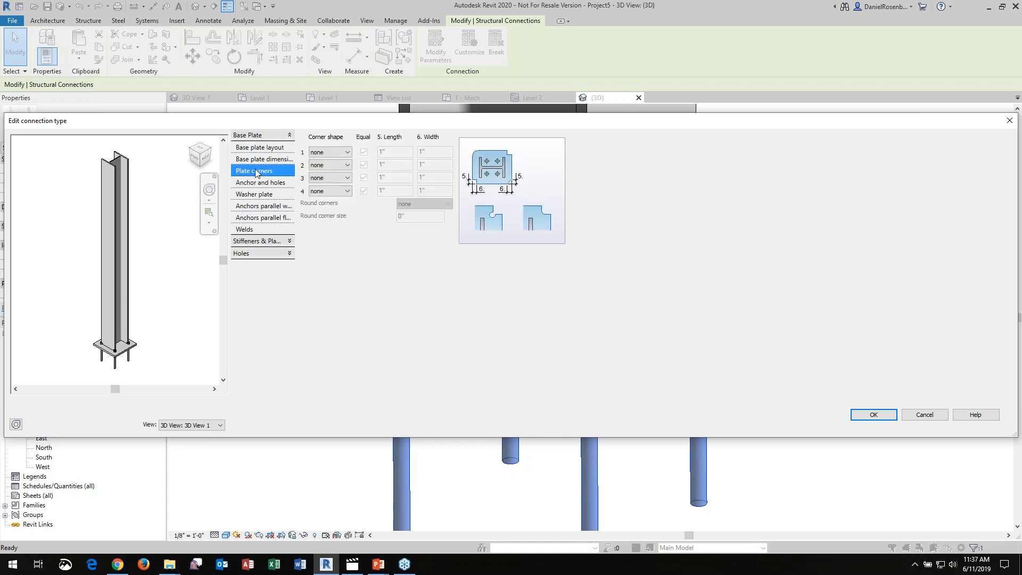
pyautogui.click(252, 182)
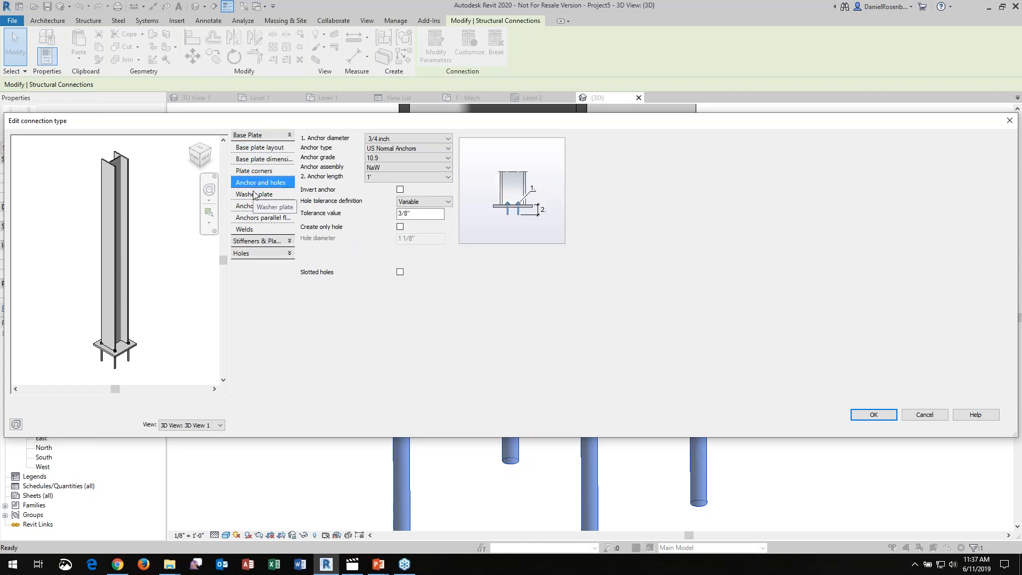
pyautogui.click(254, 195)
# Set the intermediate distance of the anchors parallel to the web to 6 inches and check the columns' base plates in the 3D view
pyautogui.click(254, 206)
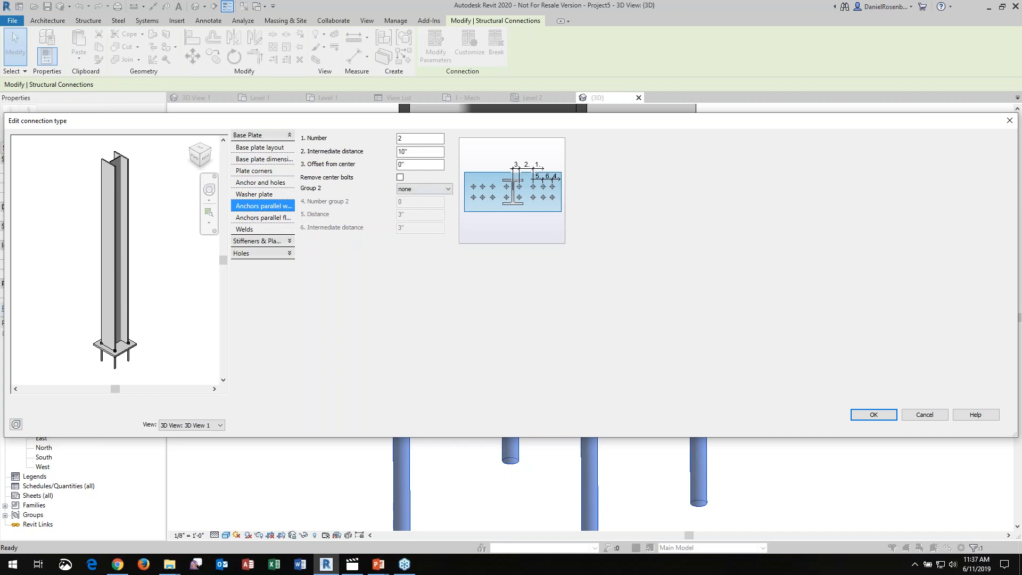
pyautogui.click(408, 152)
pyautogui.write('6')
pyautogui.press('Tab')
pyautogui.click(871, 416)
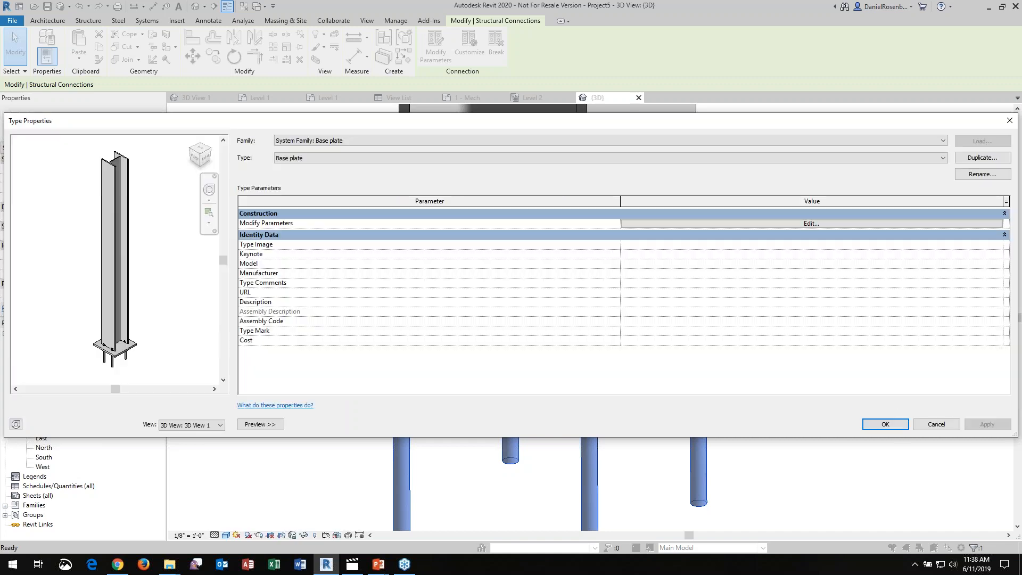
pyautogui.click(869, 419)
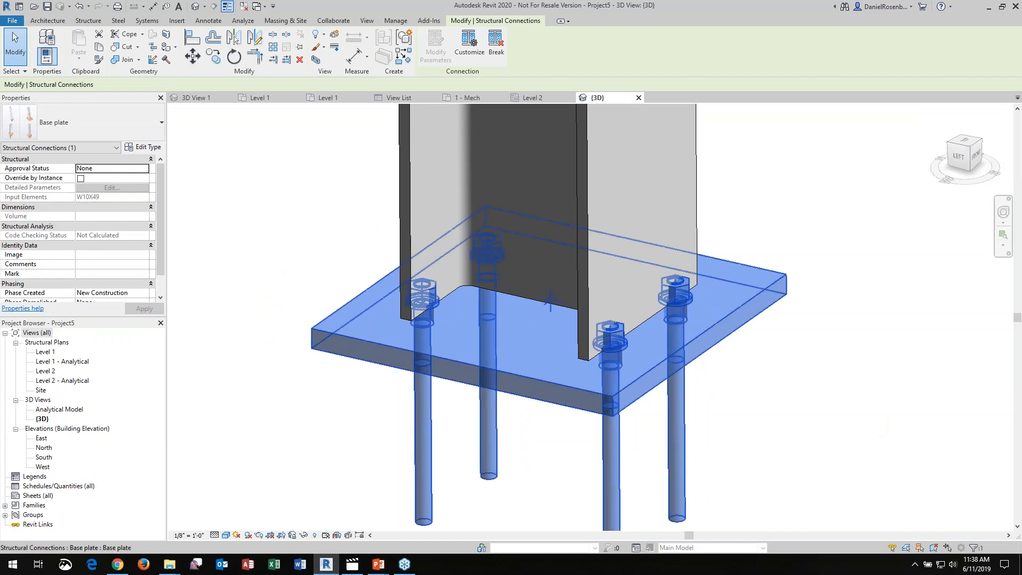
pyautogui.scroll(-4, 479, 345)
pyautogui.scroll(-3, 478, 345)
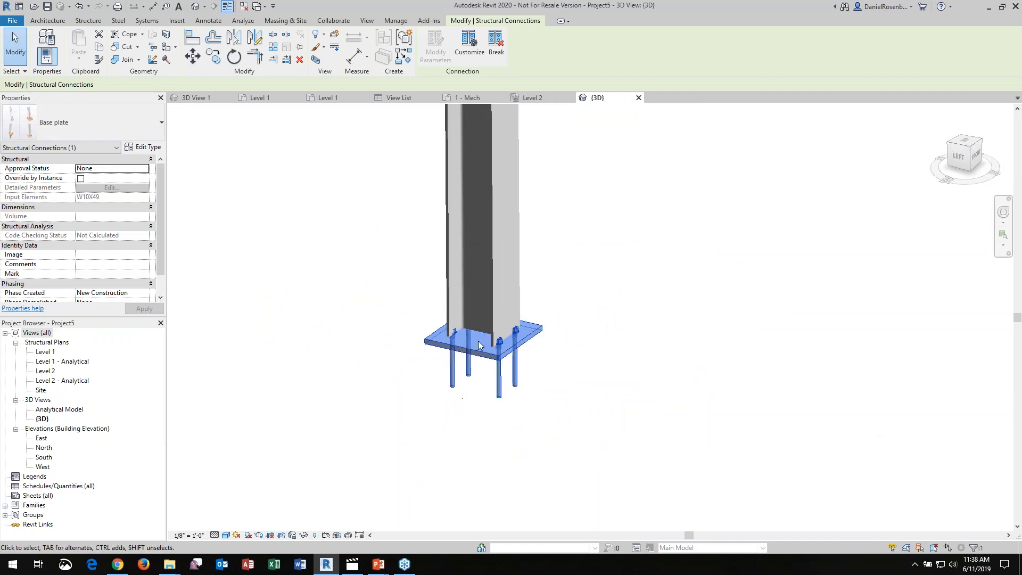
pyautogui.scroll(-2, 316, 398)
pyautogui.scroll(-4, 301, 403)
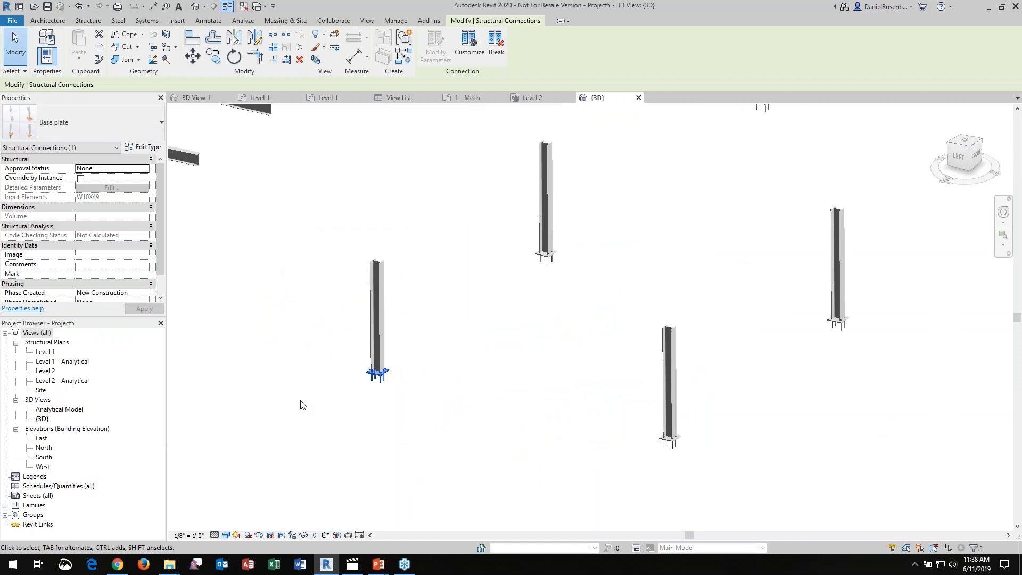
pyautogui.click(477, 346)
pyautogui.scroll(-2, 612, 378)
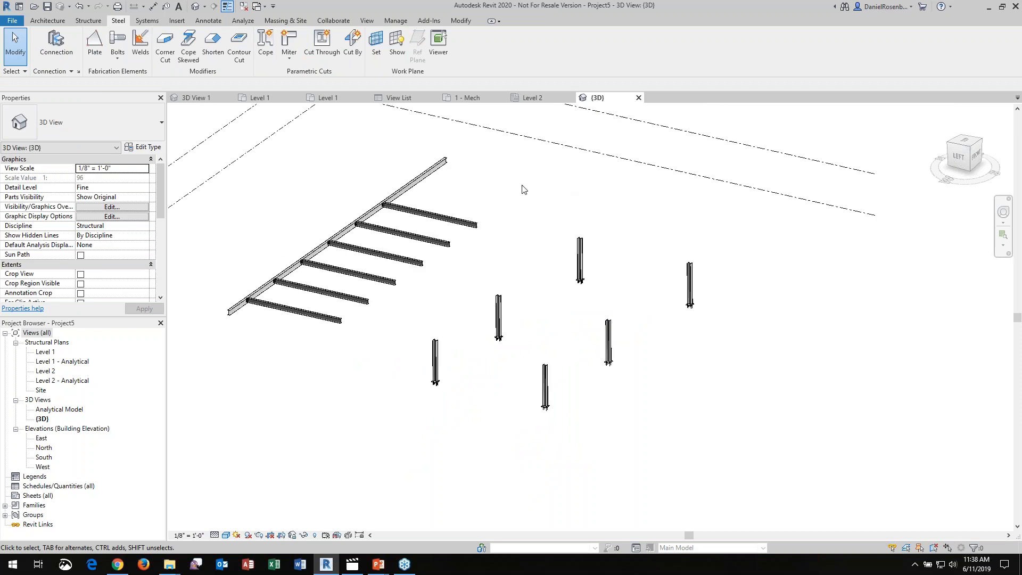
# Open the 2020-Electrical project from the Webcast folder
pyautogui.click(17, 23)
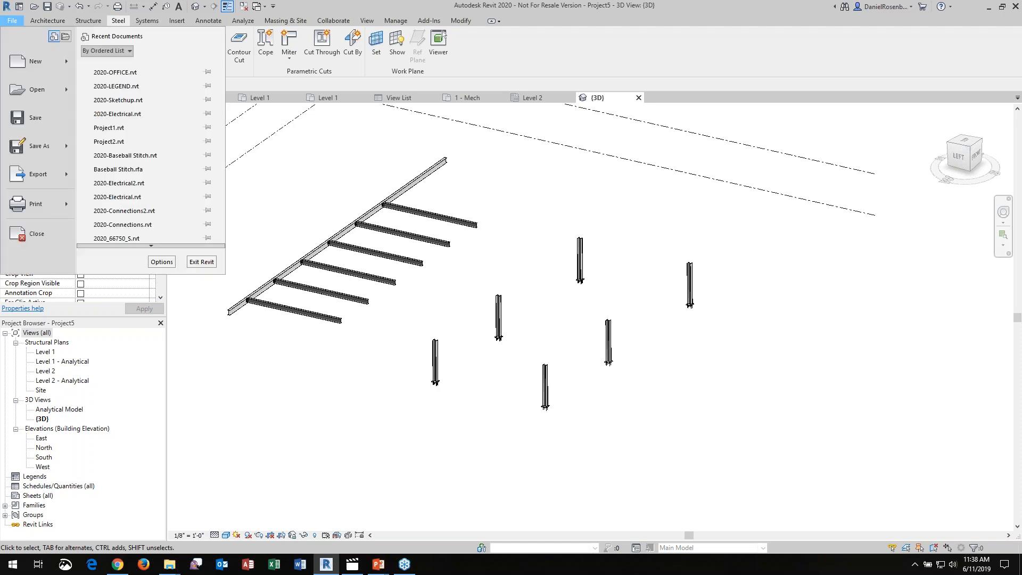
pyautogui.moveTo(33, 73)
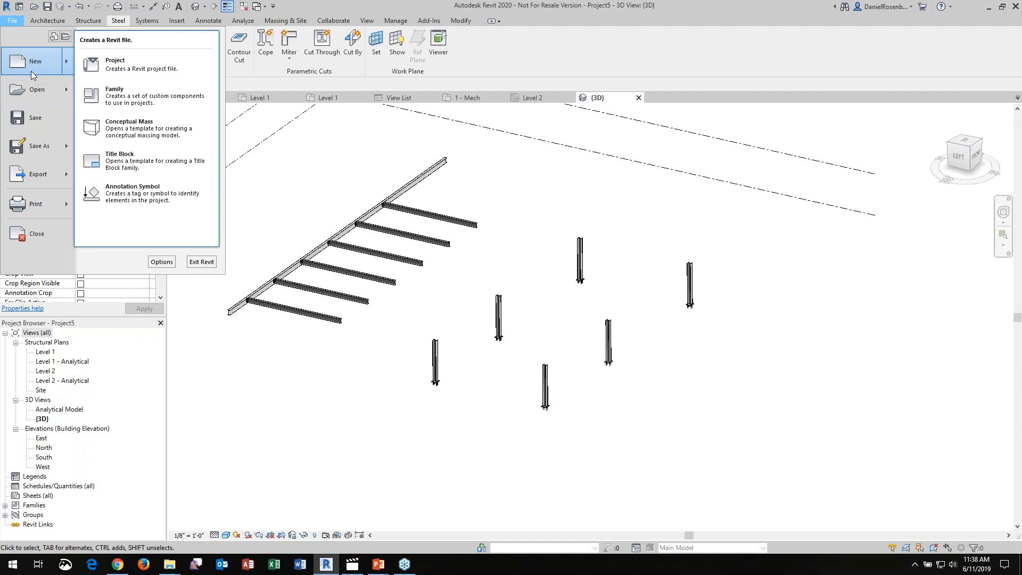
pyautogui.moveTo(35, 90)
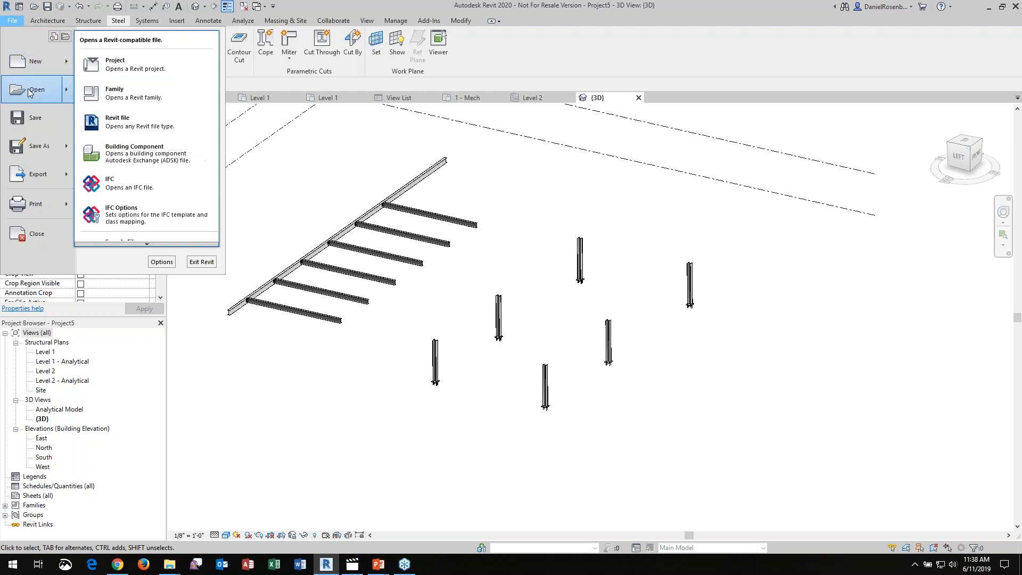
pyautogui.click(105, 70)
pyautogui.click(429, 220)
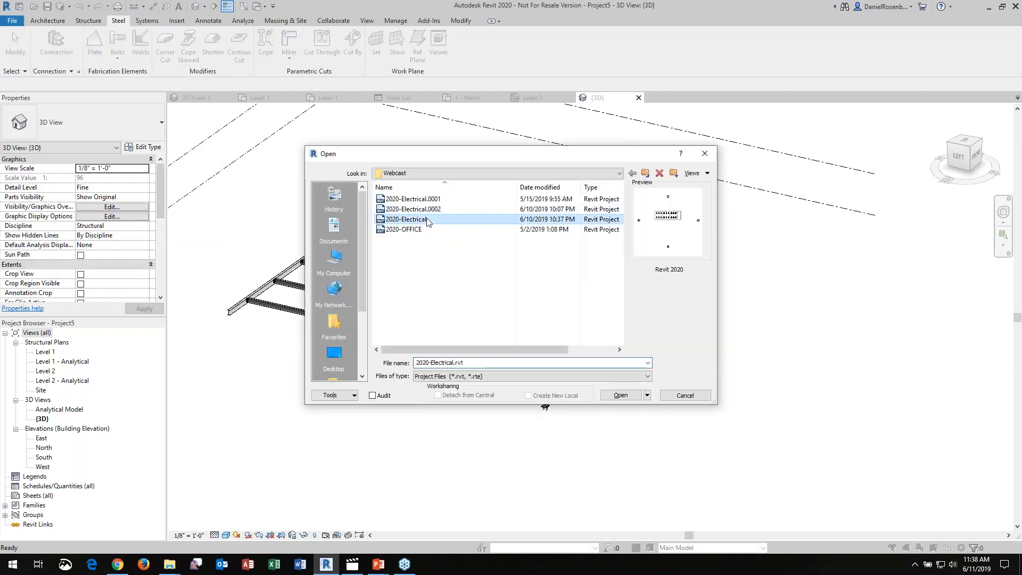
pyautogui.click(636, 397)
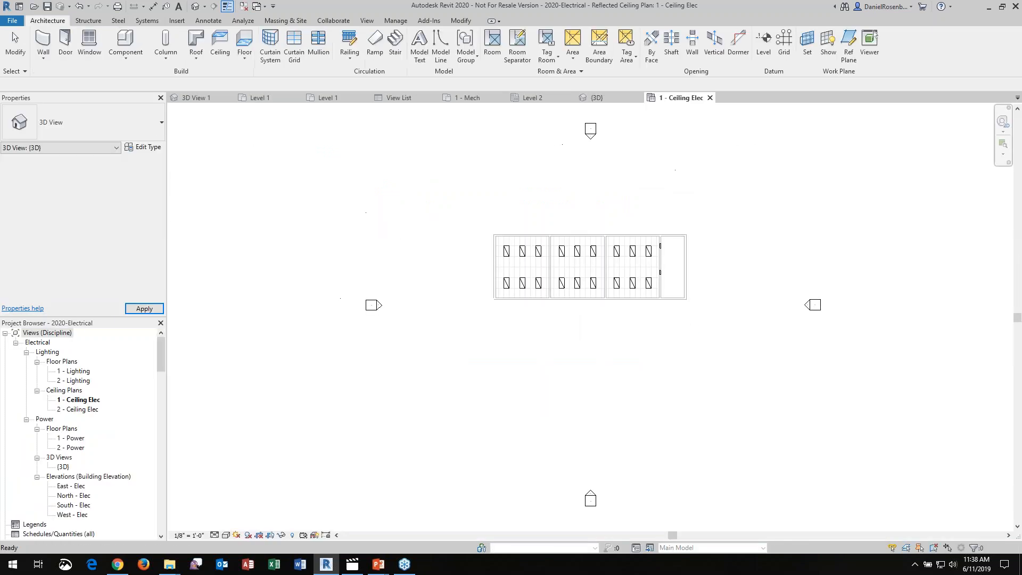
# In the 1 - Ceiling Elec plan, create a power circuit for the west room's six lighting fixtures and assign it to panel LP1
pyautogui.scroll(5, 586, 250)
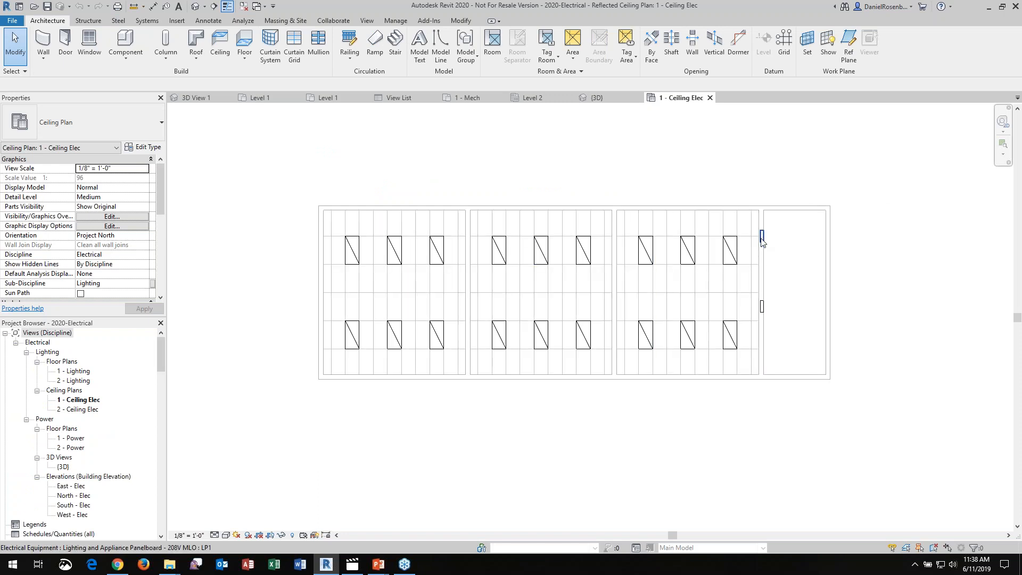
pyautogui.scroll(2, 504, 296)
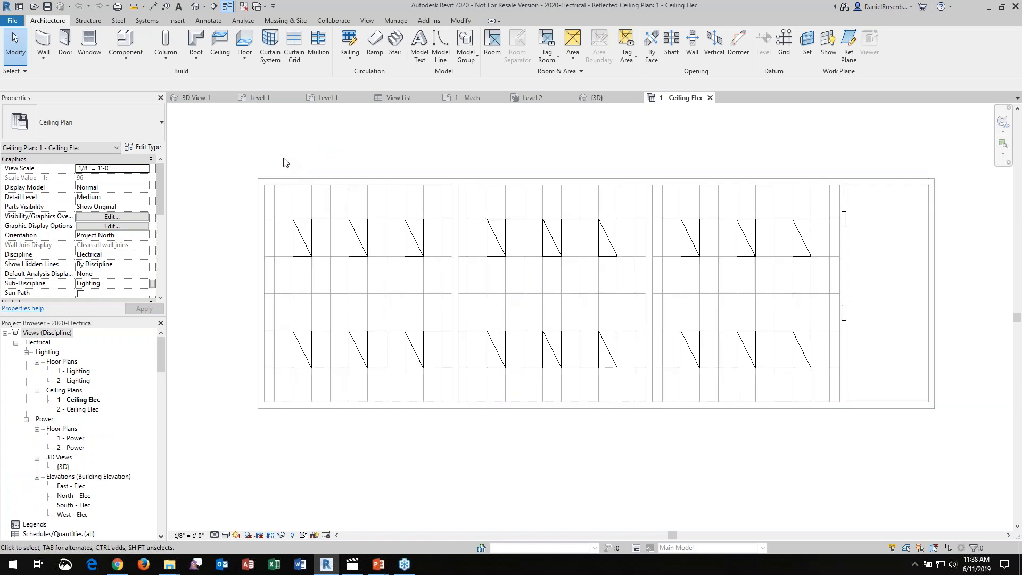
pyautogui.scroll(-1, 374, 338)
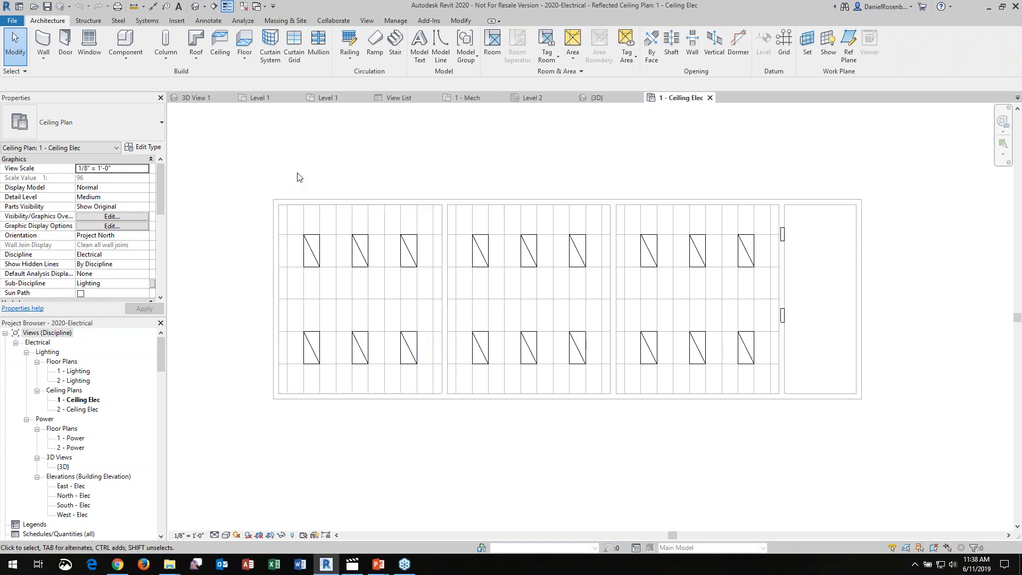
pyautogui.moveTo(291, 176); pyautogui.dragTo(426, 380)
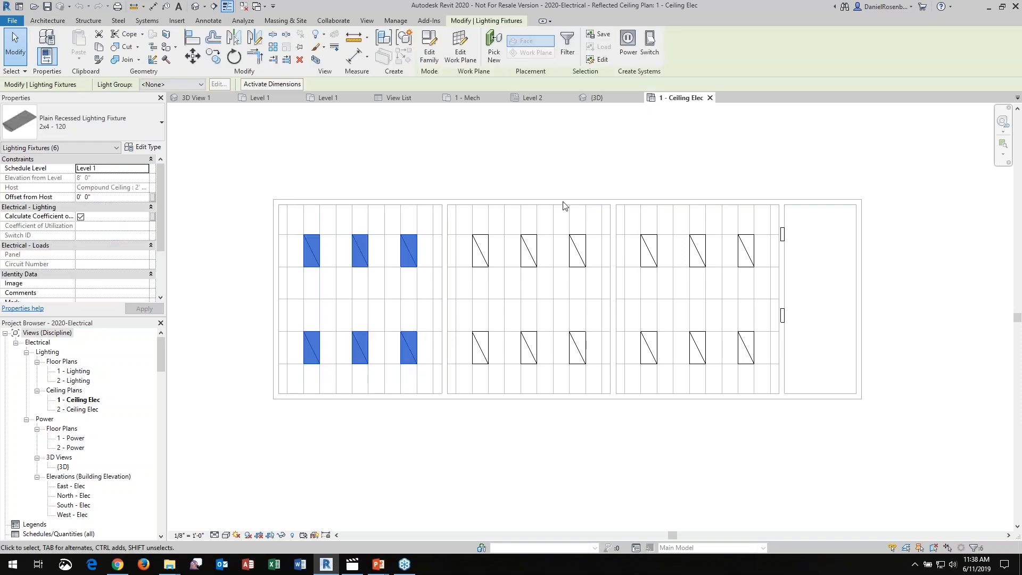
pyautogui.click(629, 53)
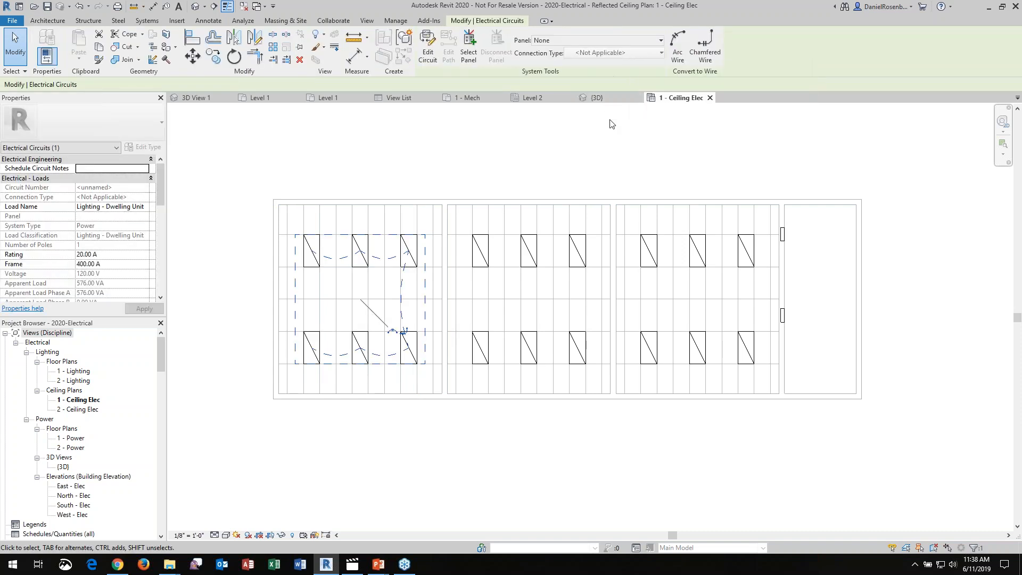
pyautogui.click(623, 41)
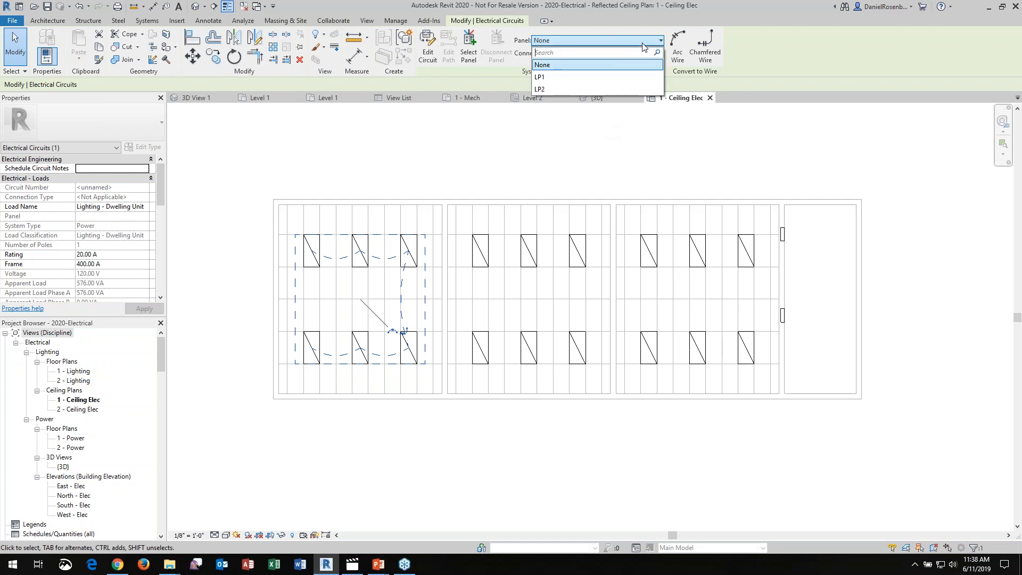
pyautogui.click(615, 78)
pyautogui.click(462, 160)
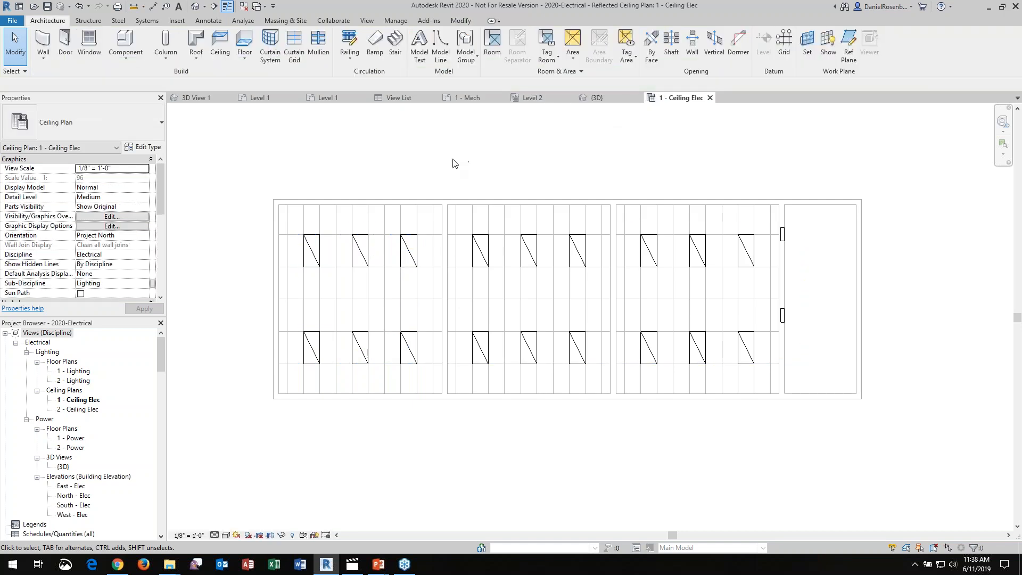
# Create a power circuit on panel LP1 for the six lighting fixtures in the middle room
pyautogui.moveTo(461, 152); pyautogui.dragTo(611, 395)
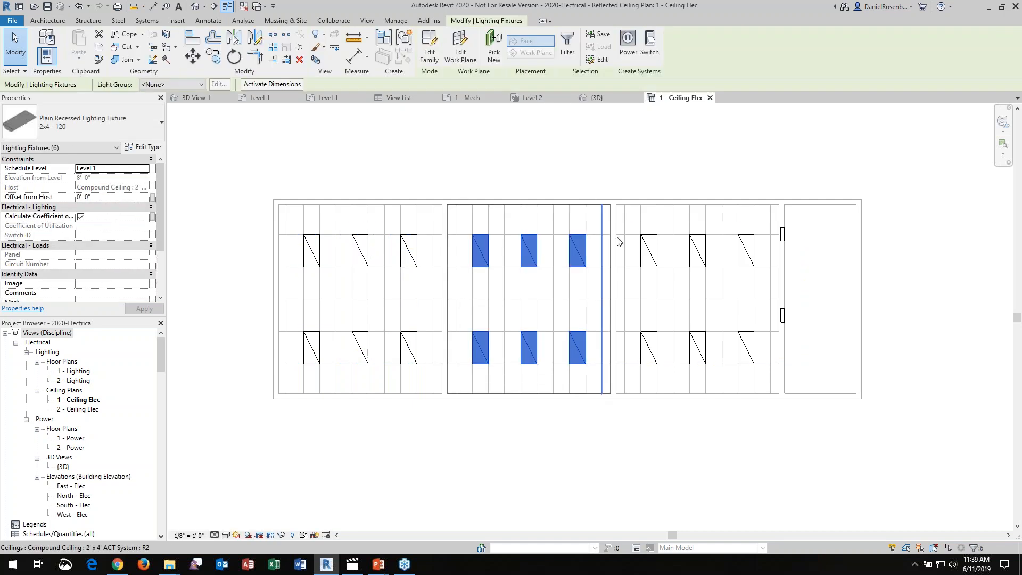
pyautogui.click(628, 43)
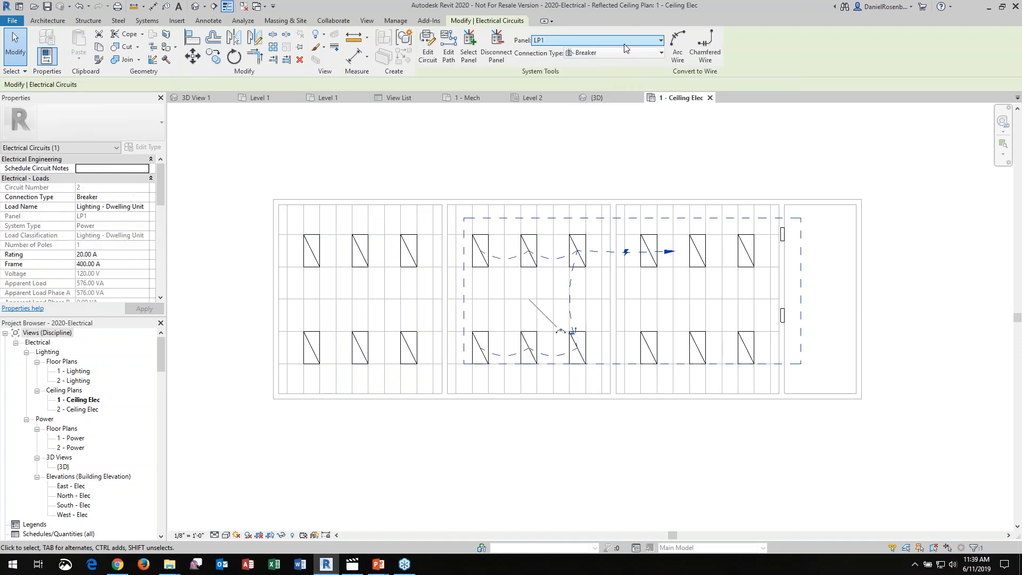
pyautogui.click(632, 158)
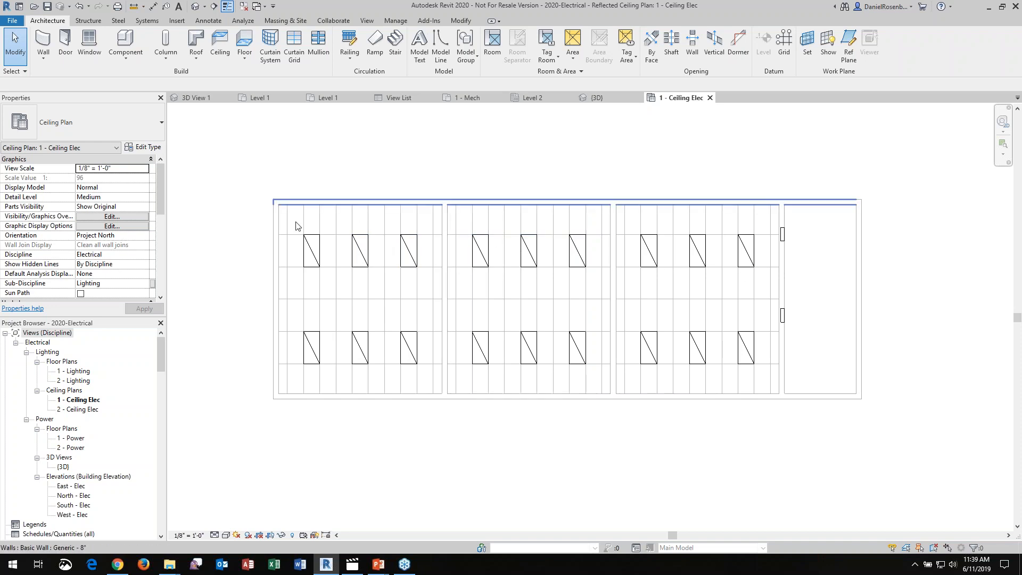
# Convert the lighting circuits of the west room and the middle room to arc wires
pyautogui.press('Tab')
pyautogui.click(311, 248)
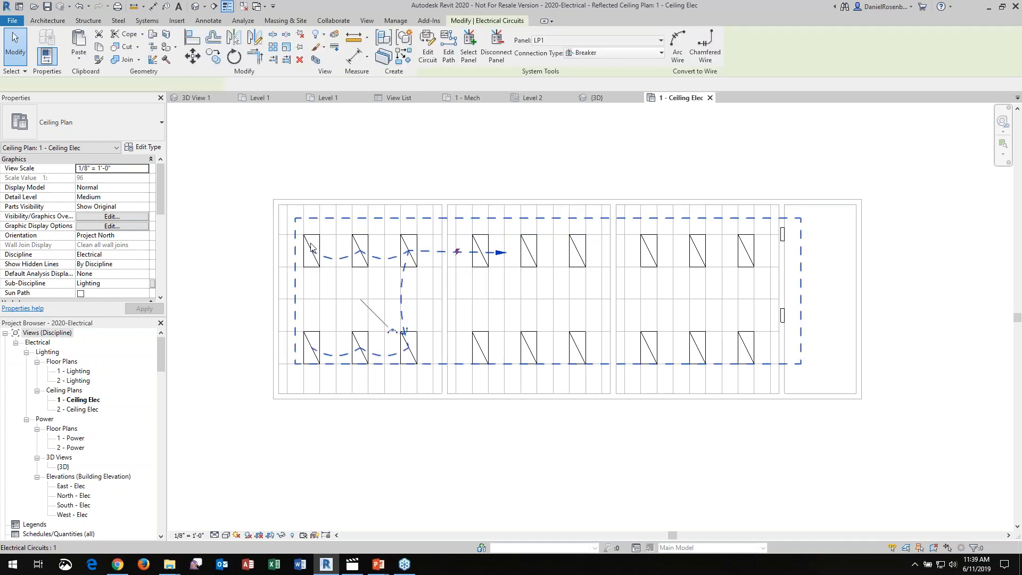
pyautogui.click(679, 48)
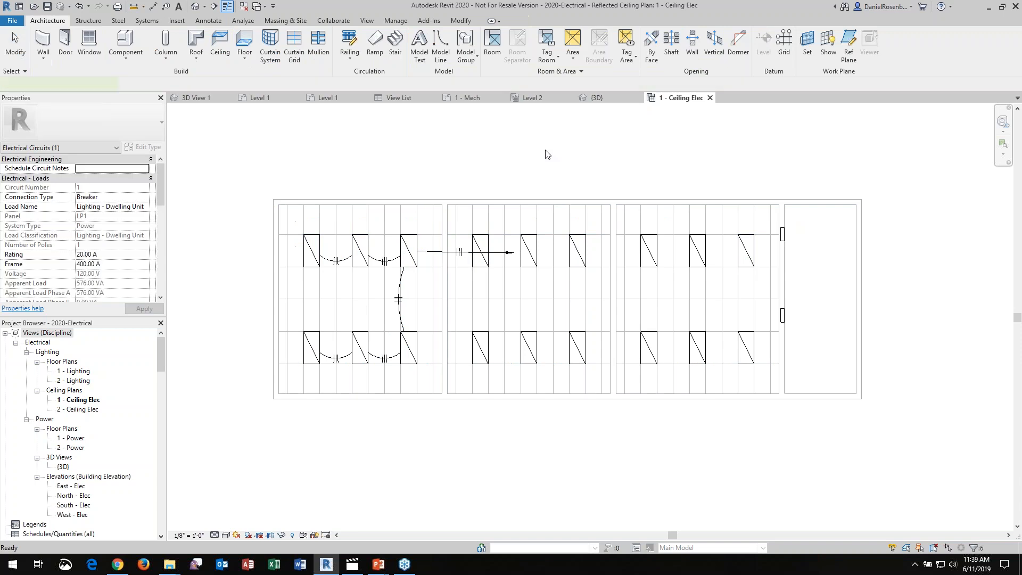
pyautogui.click(526, 250)
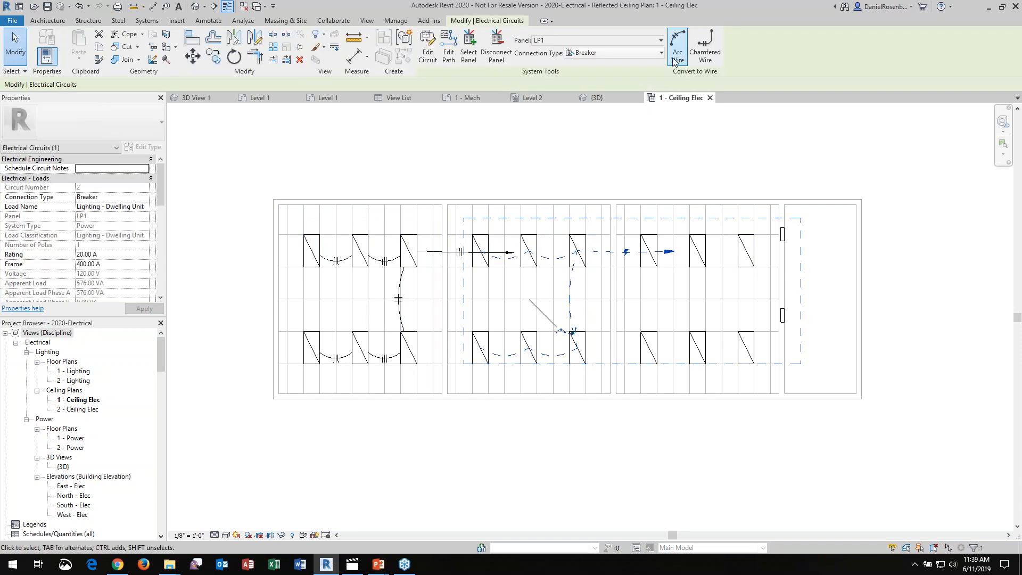
pyautogui.click(676, 47)
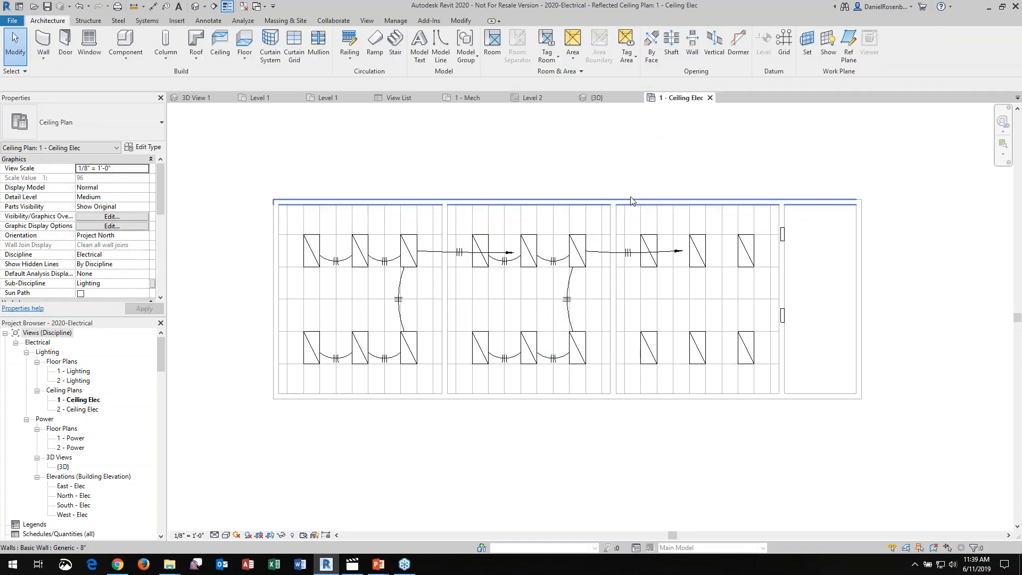
# Shorten the west room's home-run wire so its arrow ends at the middle room's first upper-row lighting fixture
pyautogui.press('Tab')
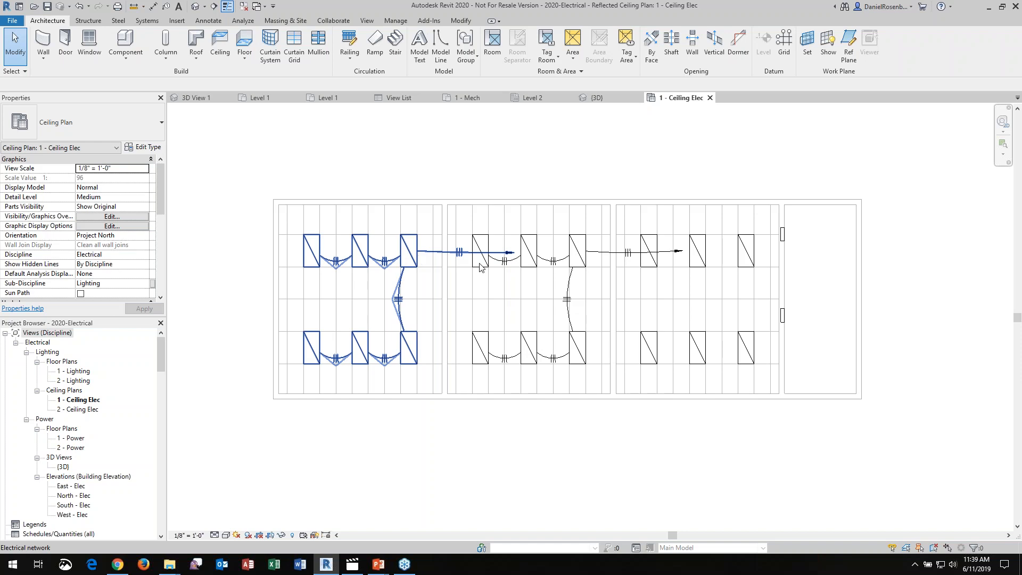
pyautogui.click(436, 253)
pyautogui.scroll(3, 405, 251)
pyautogui.scroll(2, 444, 250)
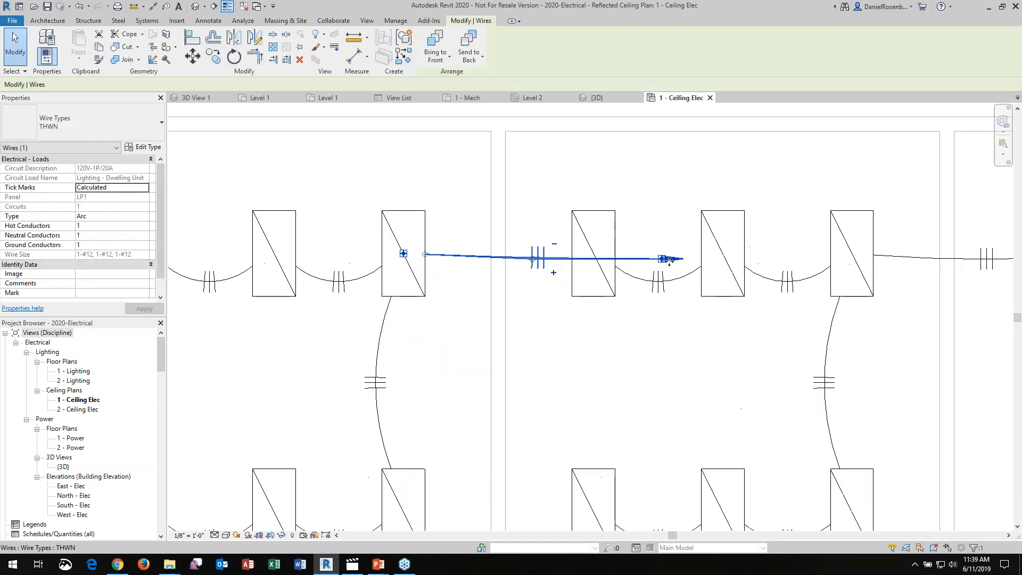
pyautogui.moveTo(578, 255); pyautogui.dragTo(533, 263)
pyautogui.scroll(-2, 455, 271)
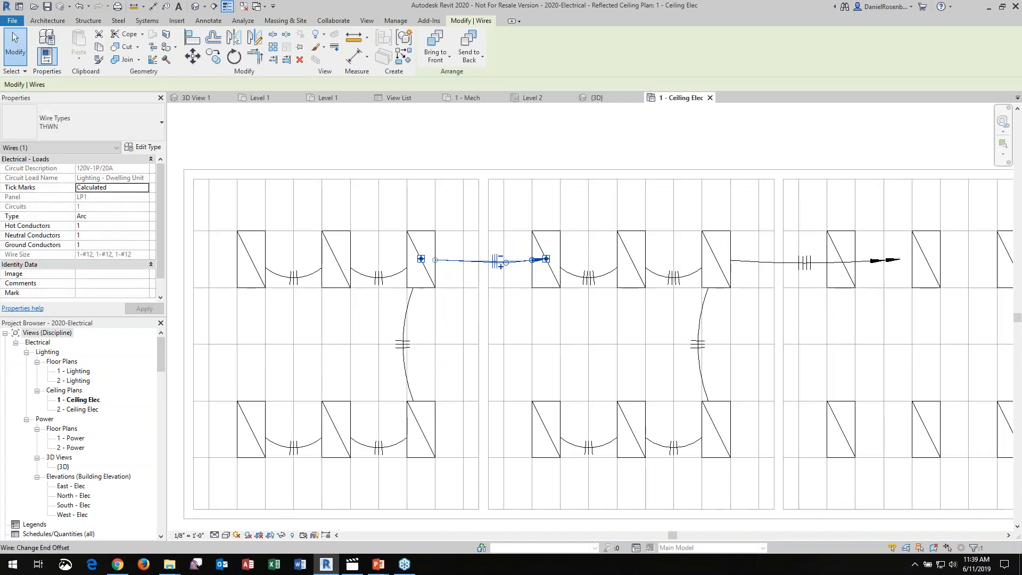
pyautogui.scroll(-1, 401, 216)
pyautogui.scroll(-1, 401, 216)
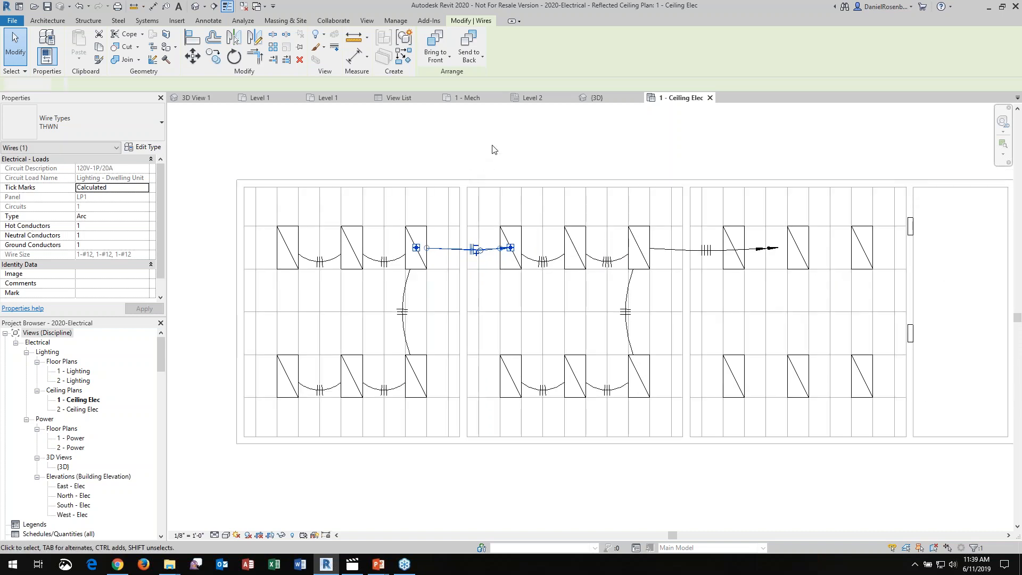
pyautogui.press('Escape')
pyautogui.scroll(-1, 648, 267)
pyautogui.scroll(3, 385, 246)
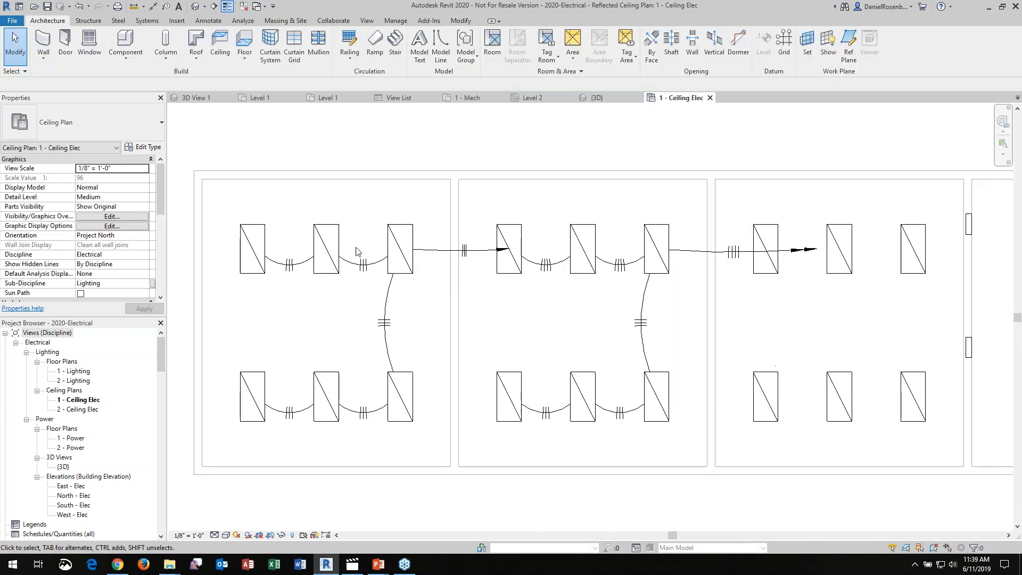
pyautogui.scroll(-2, 420, 315)
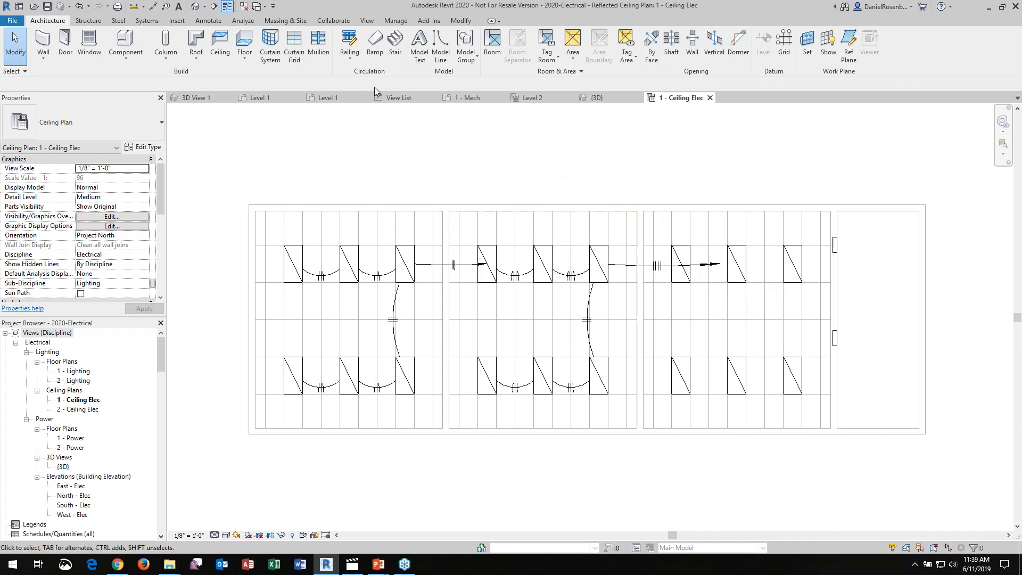
# Open the electrical settings and examine the wiring types and the arrow options for multi-circuit home runs
pyautogui.click(142, 23)
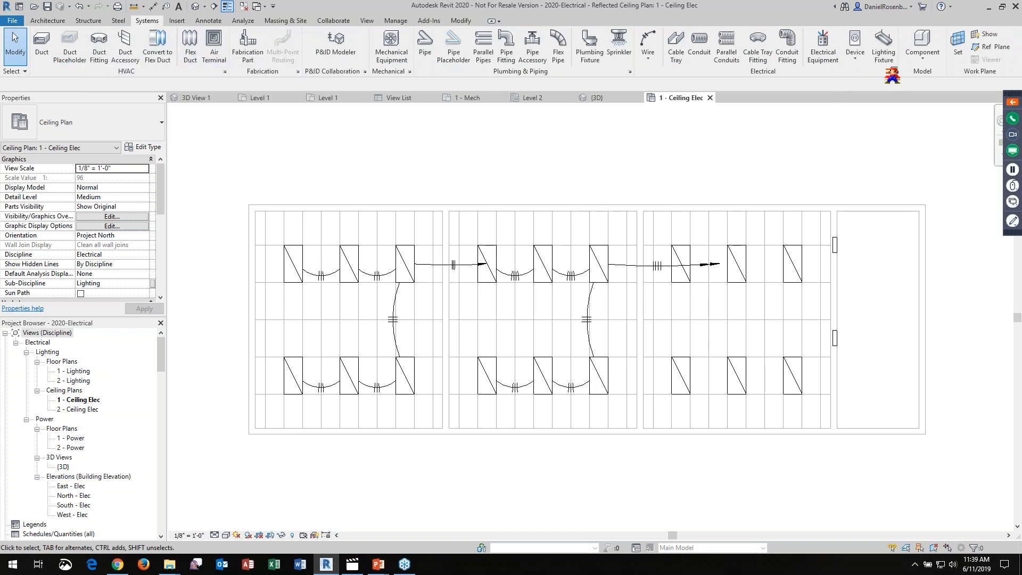
pyautogui.click(895, 73)
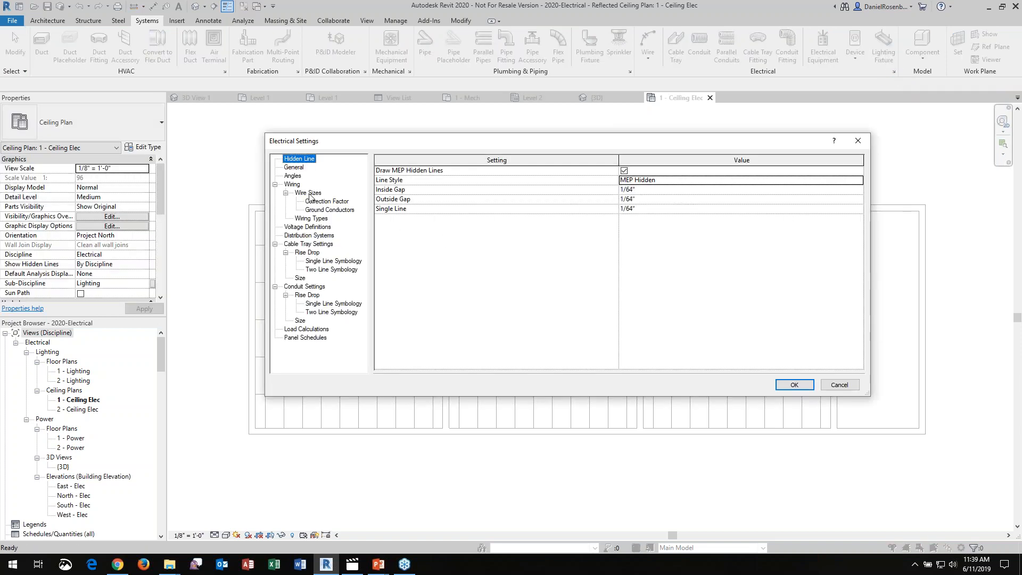
pyautogui.click(306, 217)
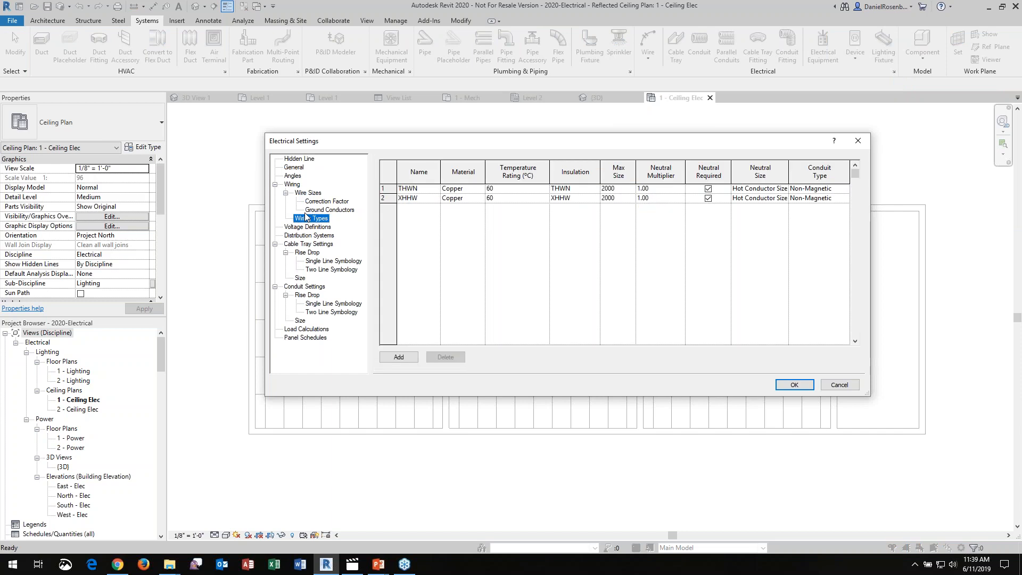
pyautogui.click(293, 186)
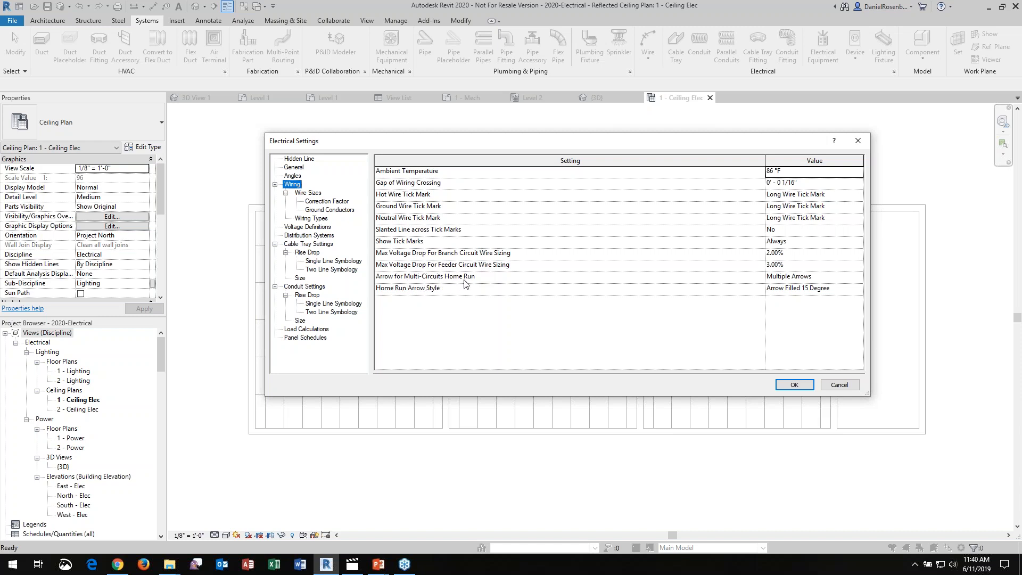
pyautogui.click(861, 280)
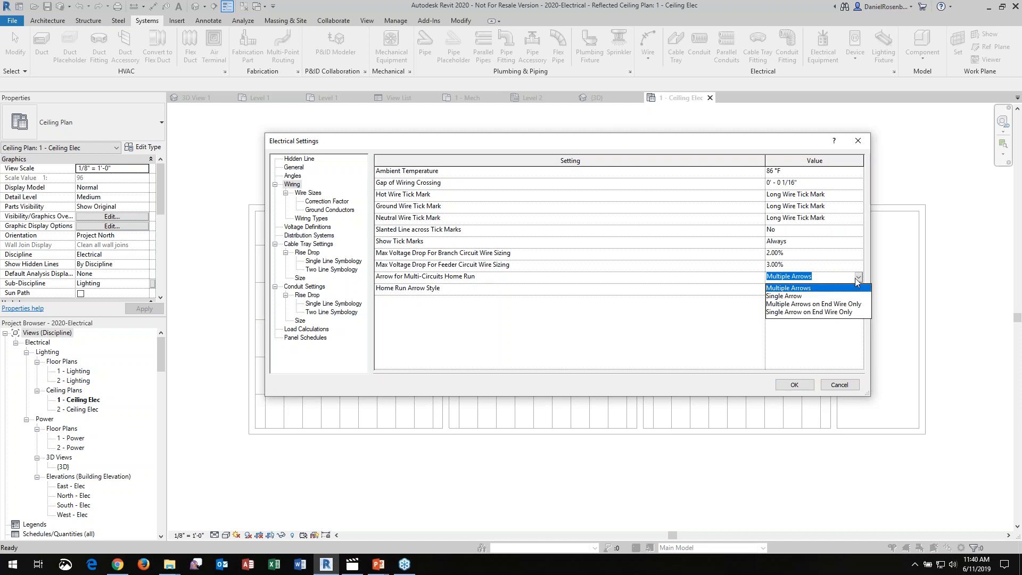
pyautogui.click(852, 277)
# Set the wiring's Home Run Arrow Style to Arrow Open 90 Degree 1/16" and apply the electrical settings
pyautogui.click(842, 290)
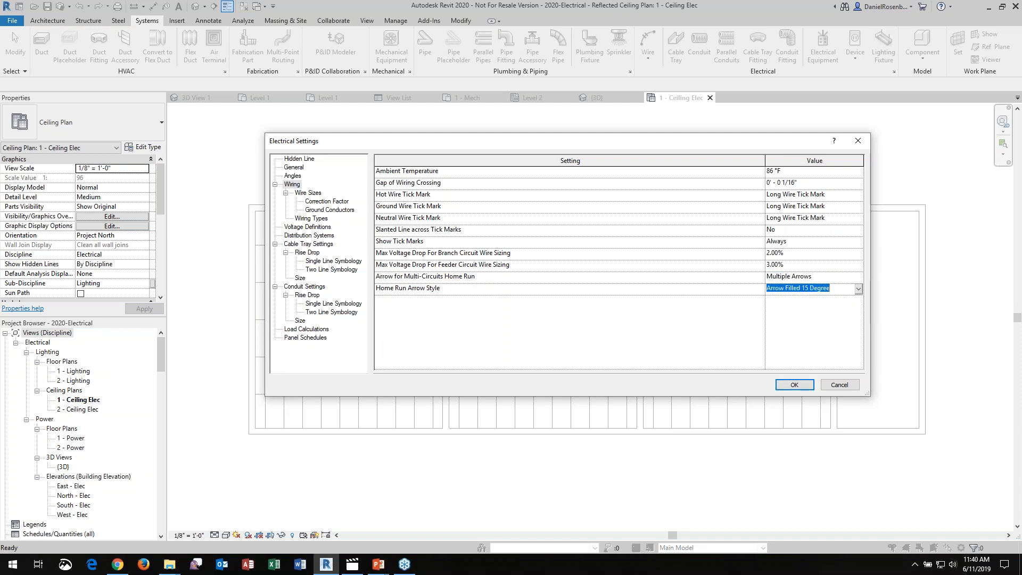
pyautogui.click(859, 290)
pyautogui.moveTo(859, 309); pyautogui.dragTo(858, 338)
pyautogui.click(727, 302)
pyautogui.click(860, 291)
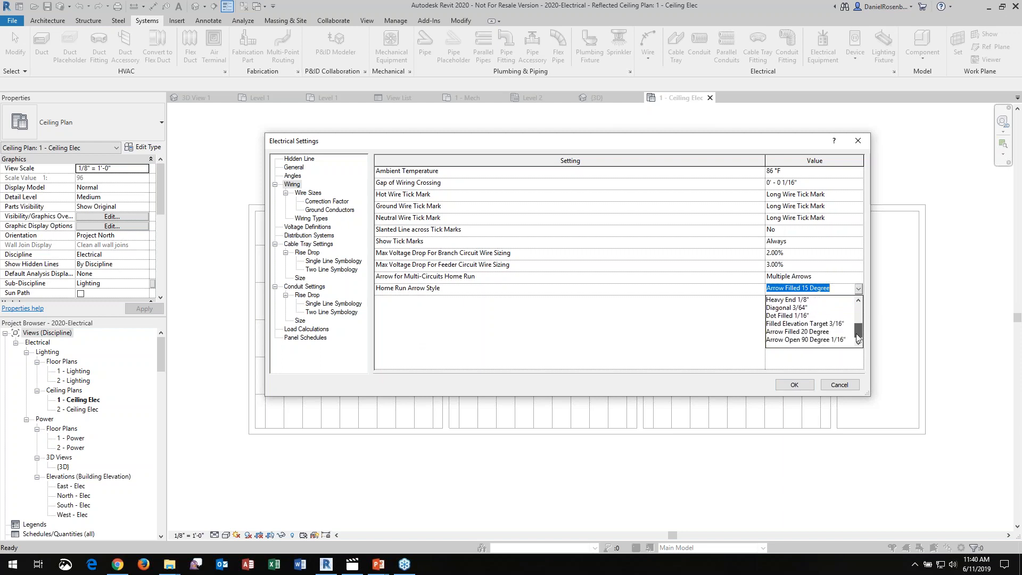
pyautogui.click(805, 340)
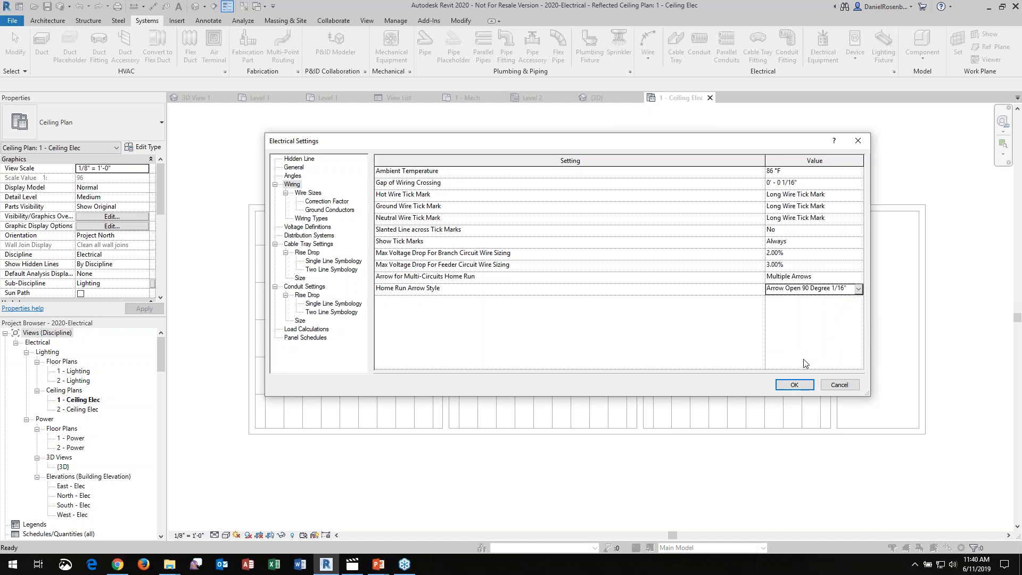
pyautogui.click(794, 385)
pyautogui.scroll(3, 665, 207)
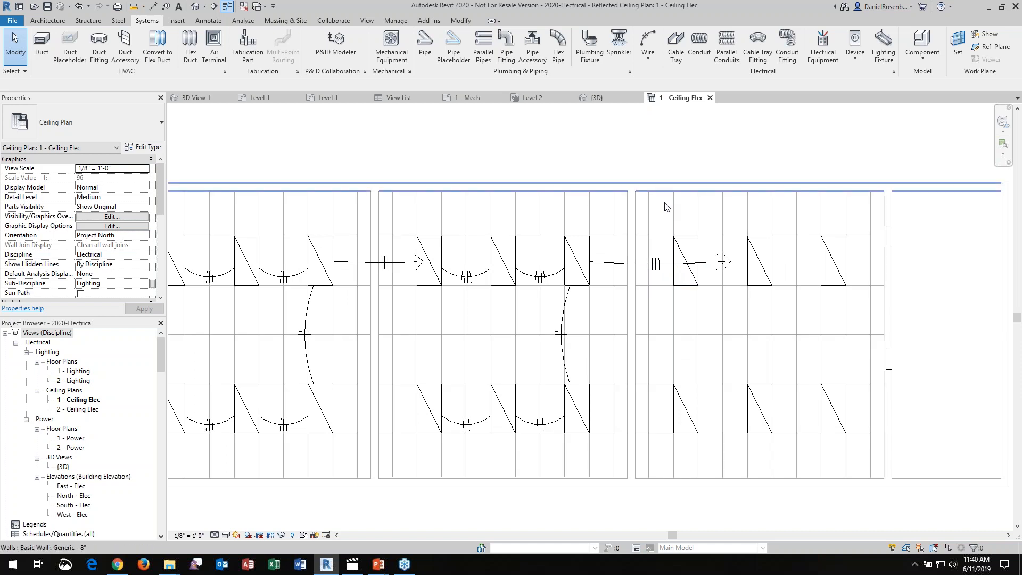
pyautogui.scroll(-2, 666, 207)
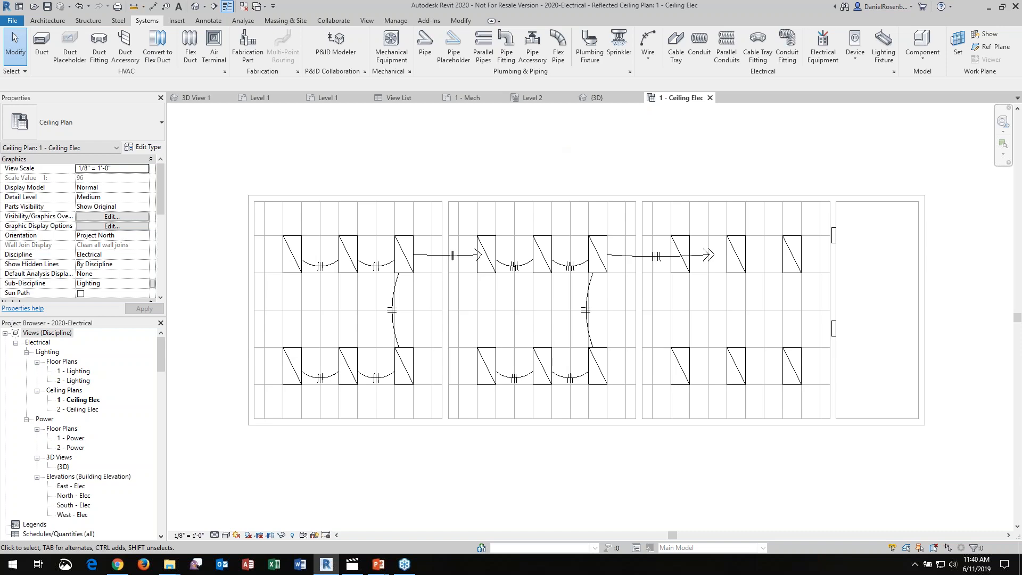
pyautogui.scroll(-2, 405, 218)
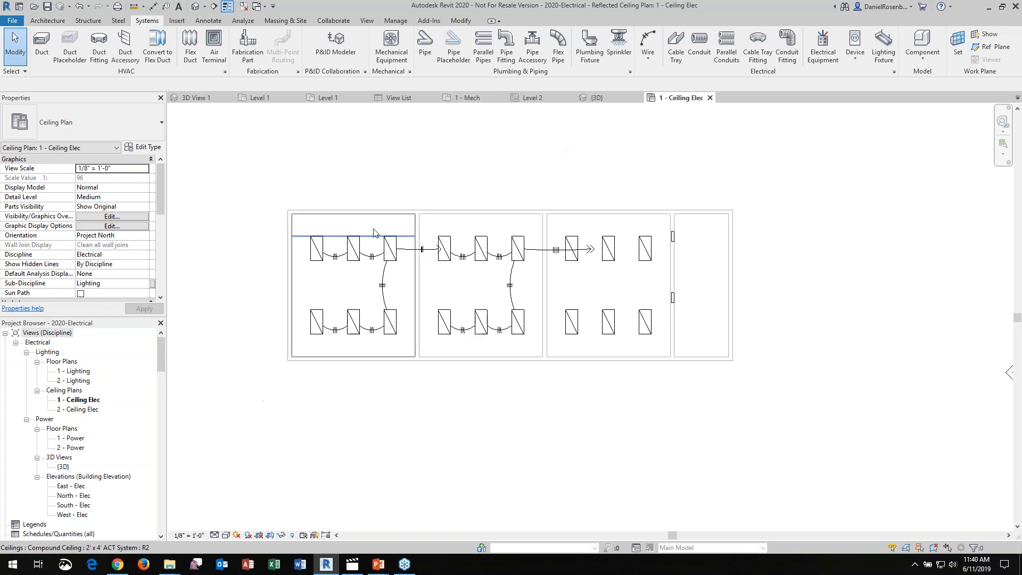
# In the 2020-OFFICE project, create two new sheets with the E1 30x42 Horizontal title block
pyautogui.click(261, 102)
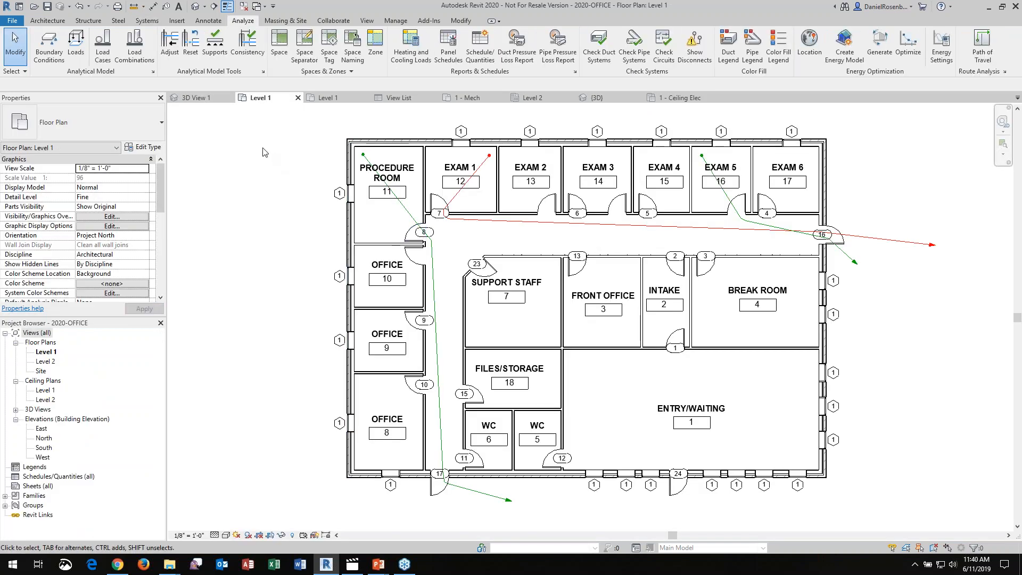
pyautogui.click(367, 21)
pyautogui.click(632, 45)
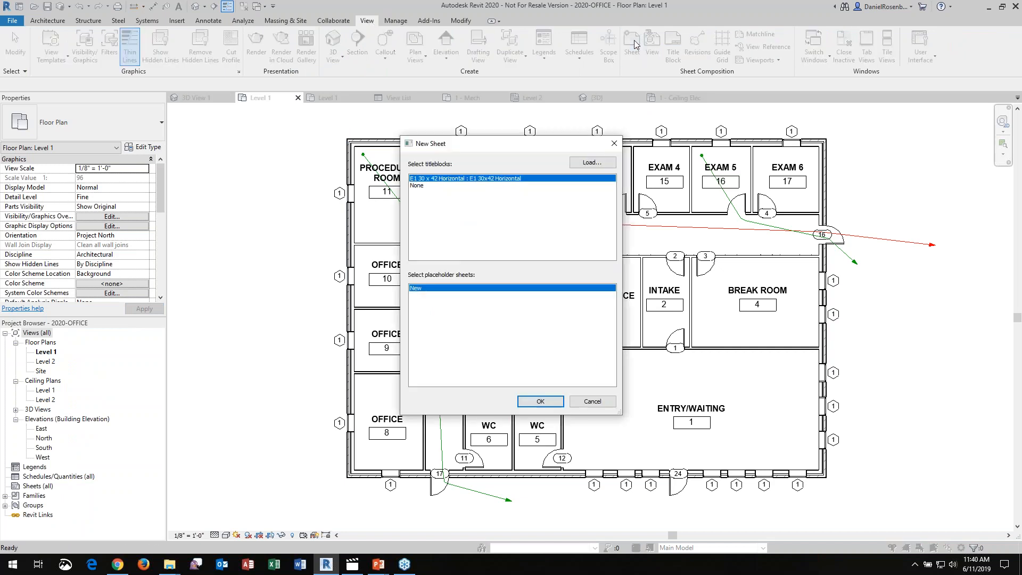
pyautogui.click(536, 402)
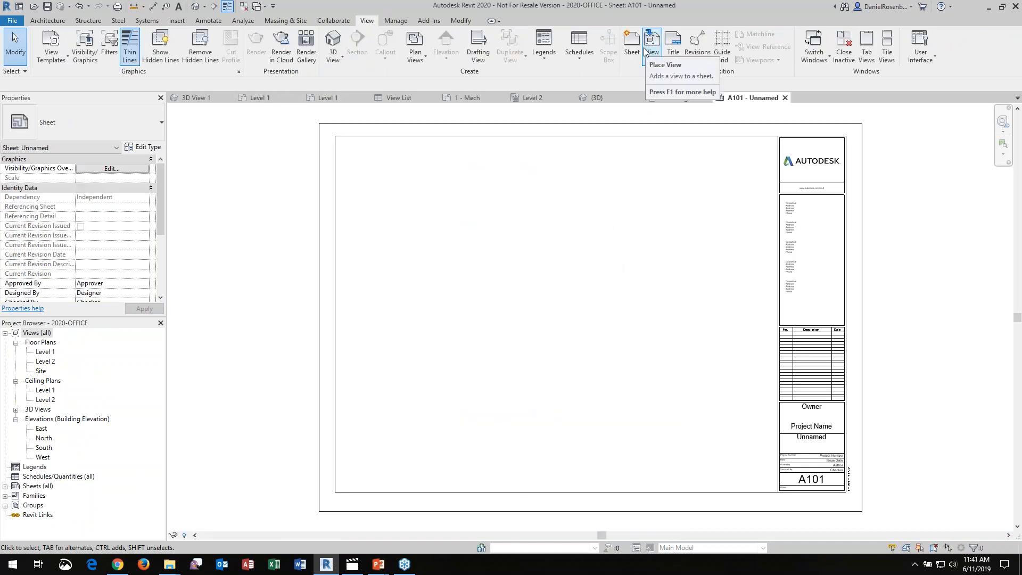
pyautogui.click(632, 48)
pyautogui.click(536, 404)
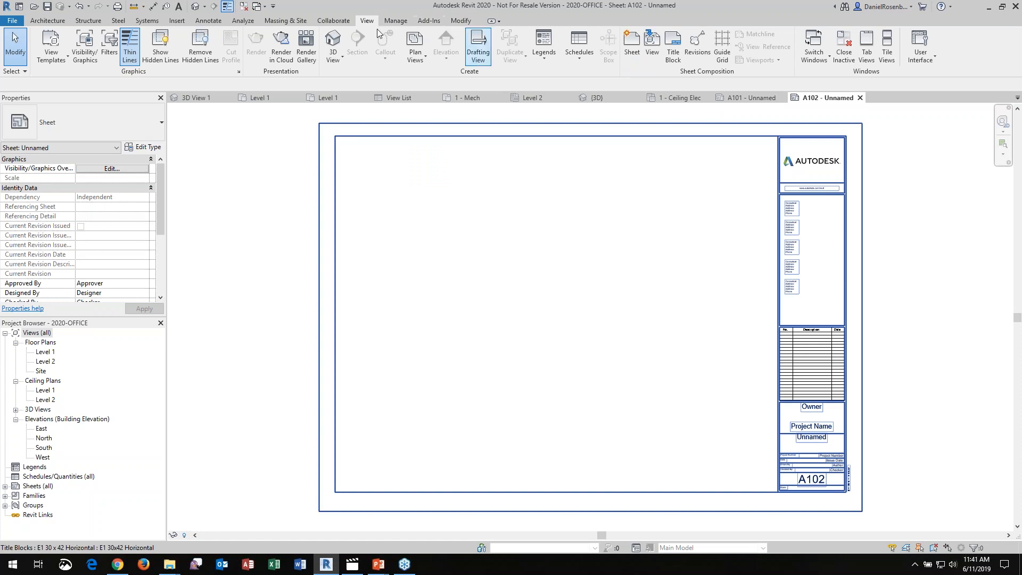
# Create a legend view named SYMBOLS LEGEND at 1/4" = 1'-0" scale
pyautogui.click(176, 22)
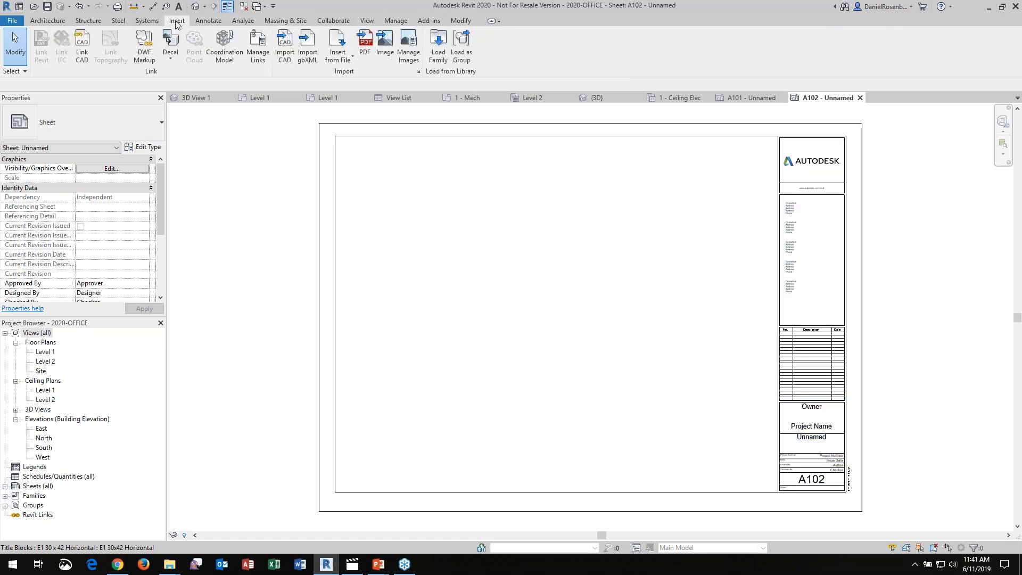
pyautogui.click(367, 21)
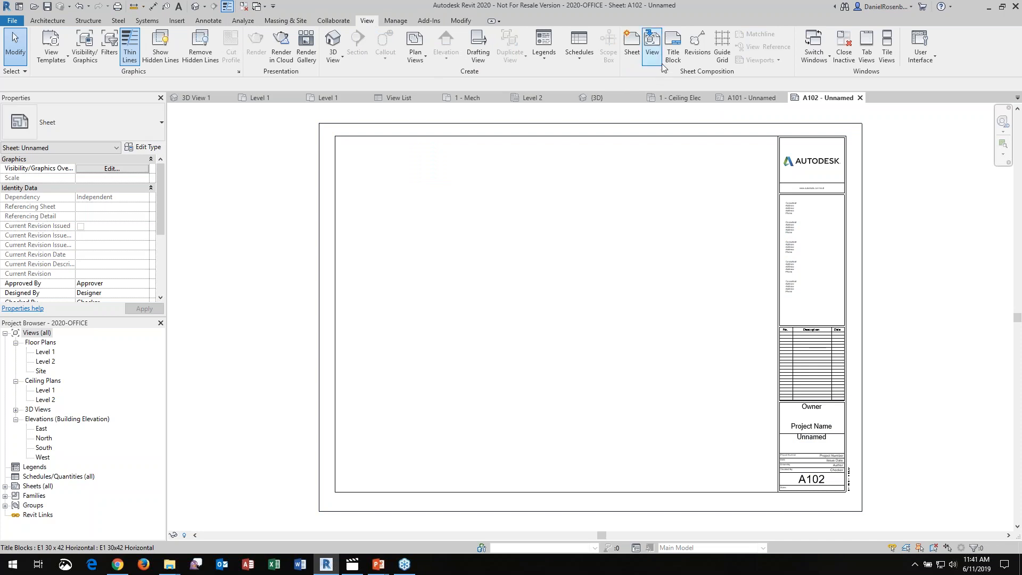
pyautogui.click(546, 54)
pyautogui.click(576, 81)
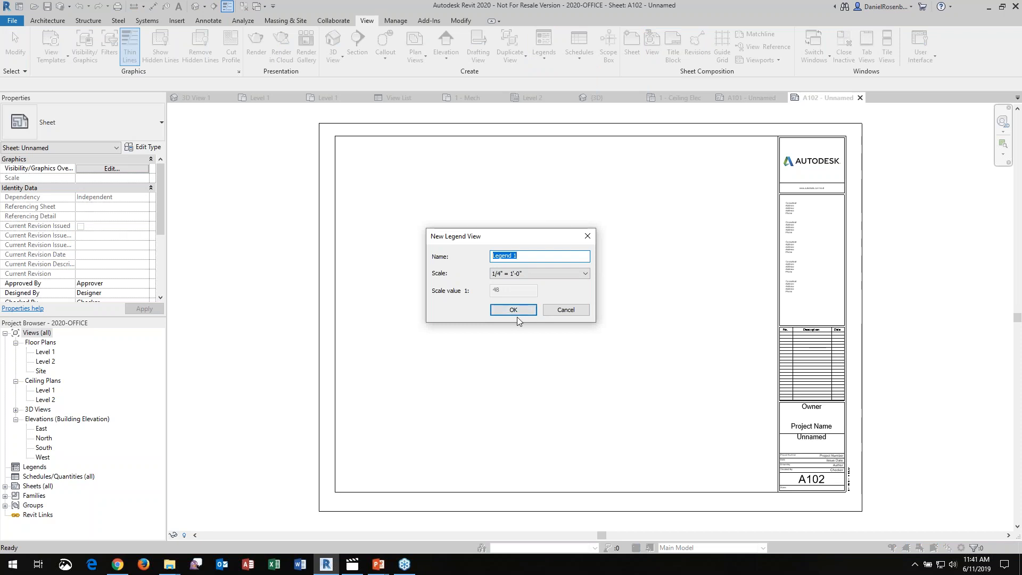
pyautogui.write('syMBOL')
pyautogui.write('S LEGEND')
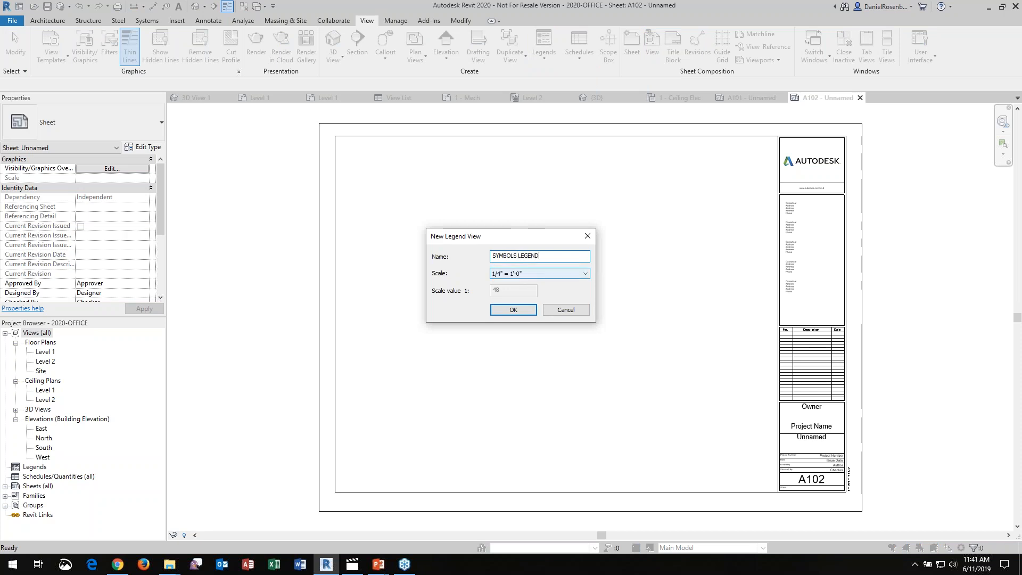
pyautogui.click(523, 310)
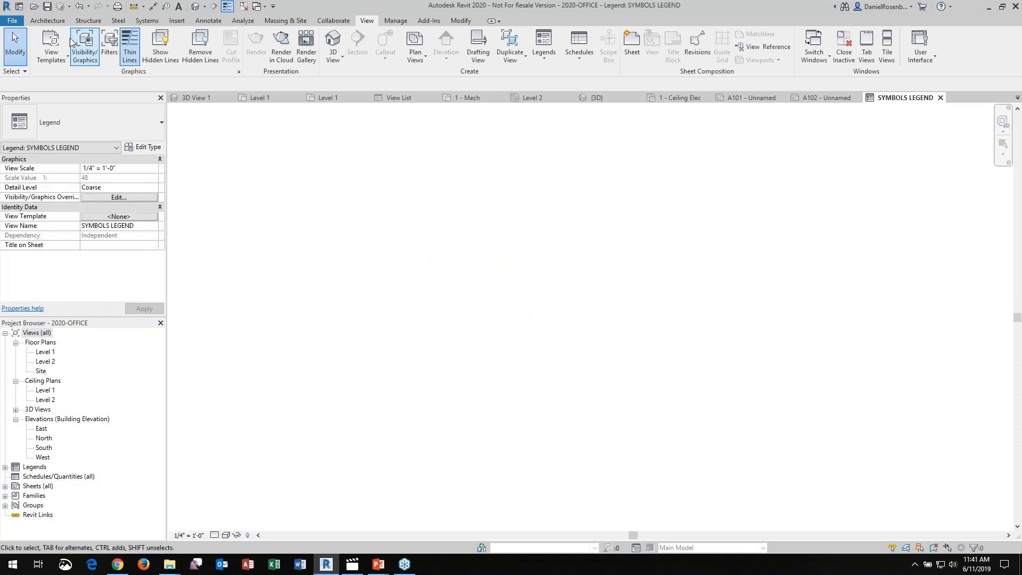
# Place the text SYMBOLS LEGEND in 1/4" Arial as the title in the legend view
pyautogui.click(208, 20)
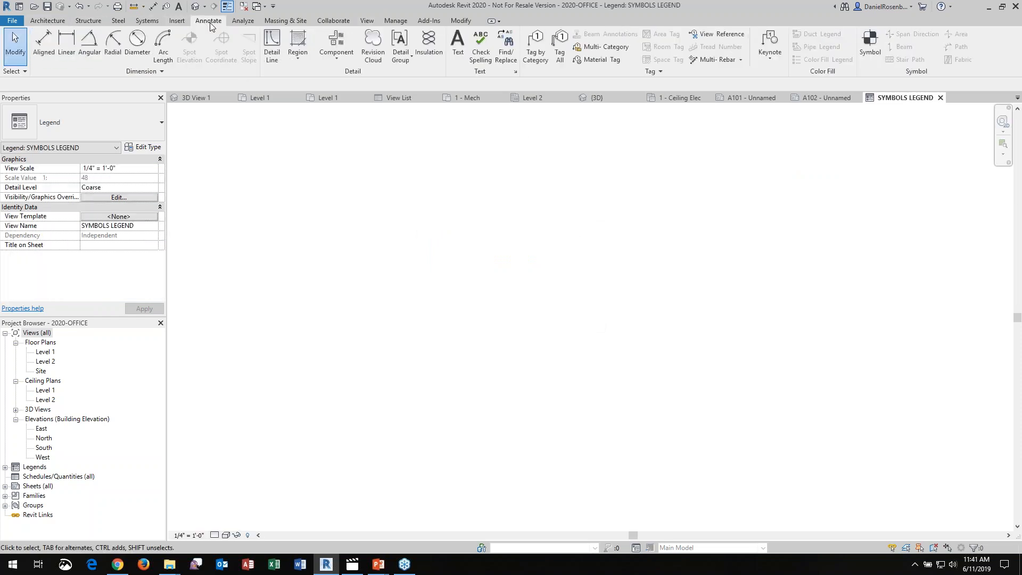
pyautogui.click(481, 47)
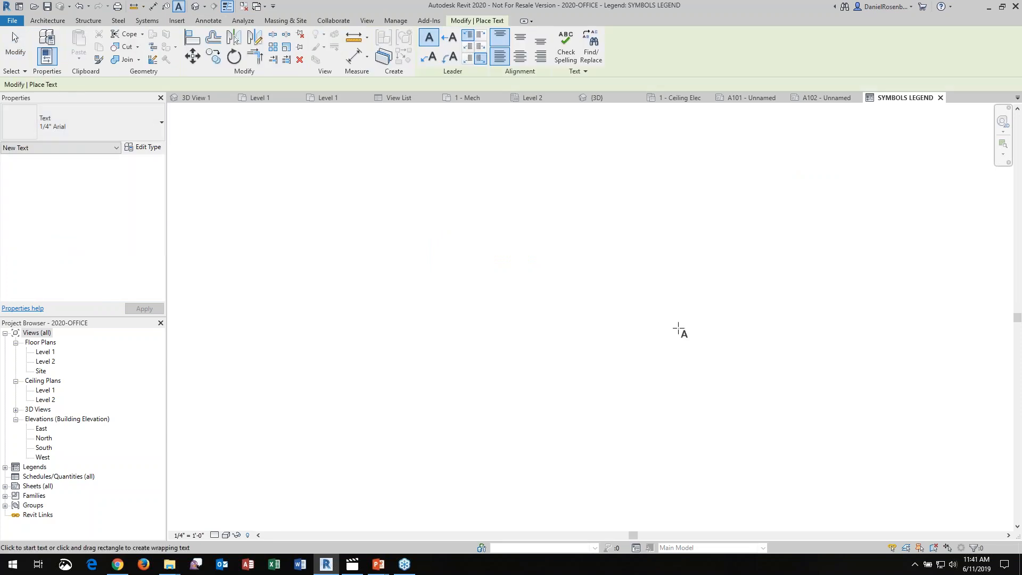
pyautogui.click(511, 286)
pyautogui.write('SYMB')
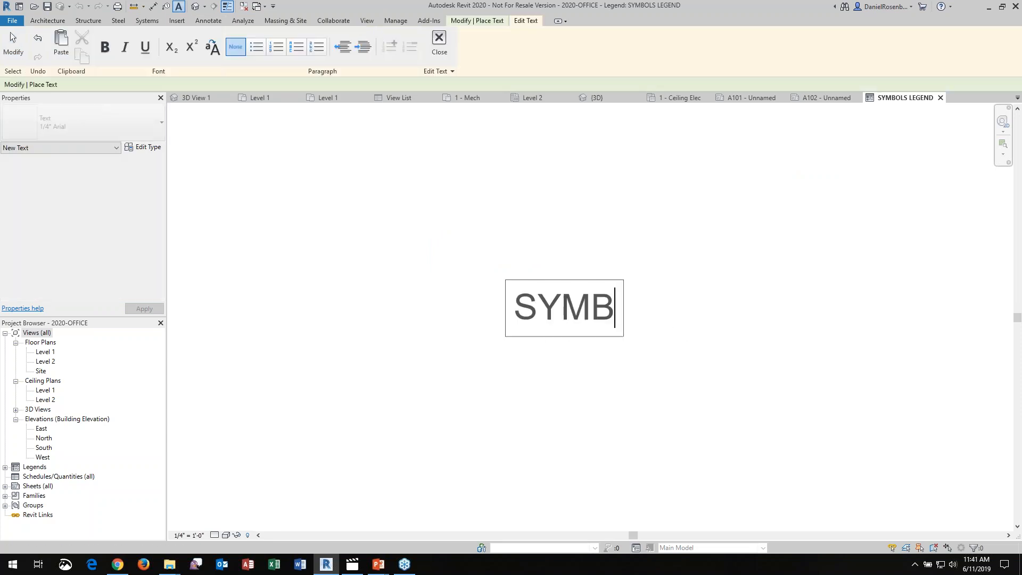
pyautogui.write('OLS LEGEND')
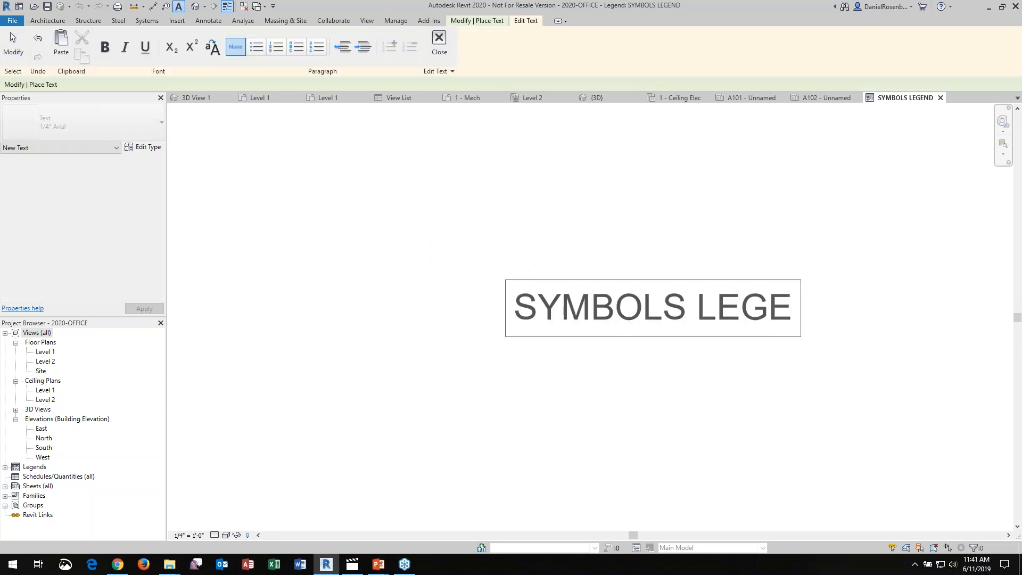
pyautogui.click(524, 266)
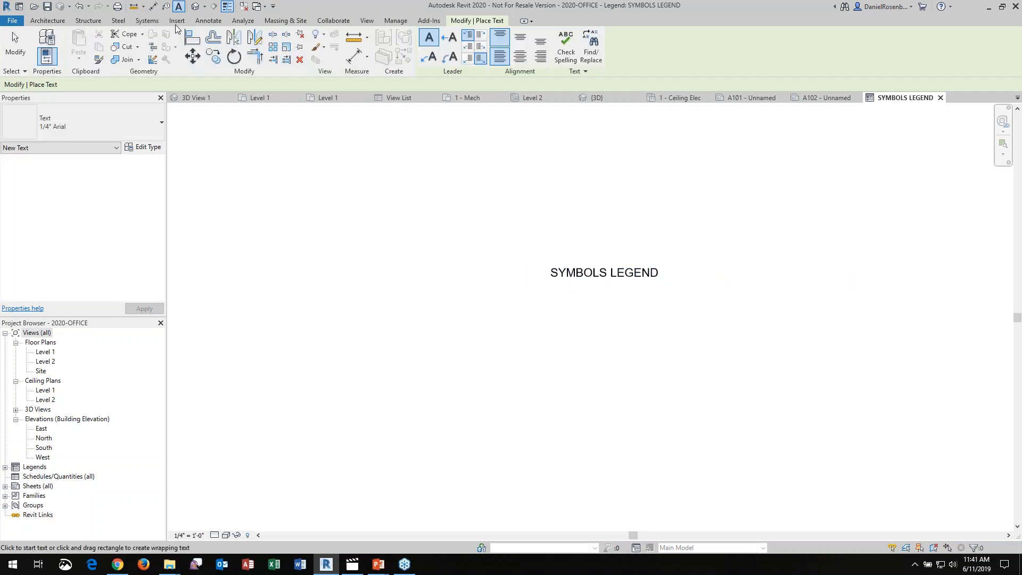
# Draw a rectangular border of thin detail lines around the legend title, about 18' wide and 23' tall
pyautogui.click(212, 20)
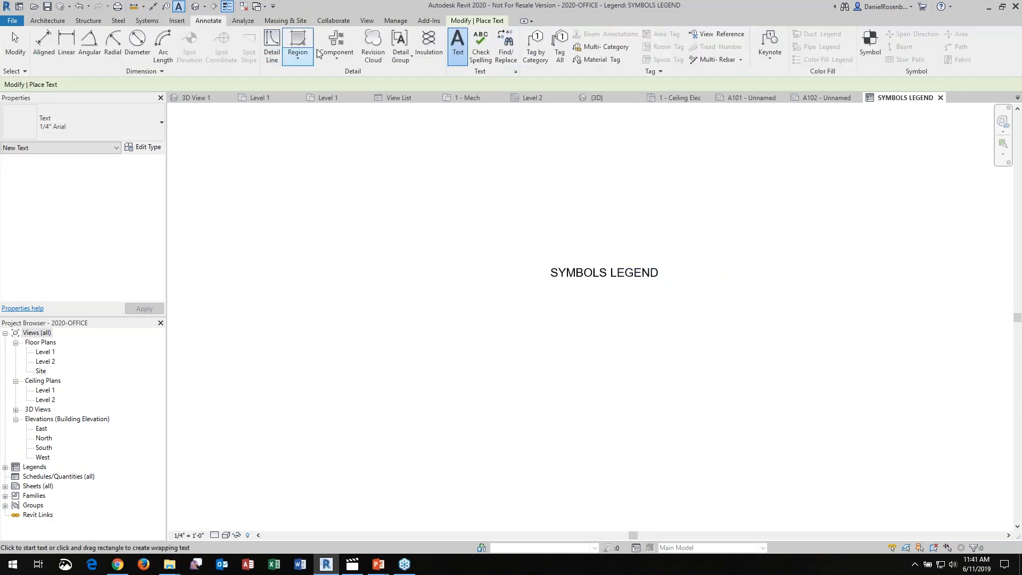
pyautogui.click(276, 41)
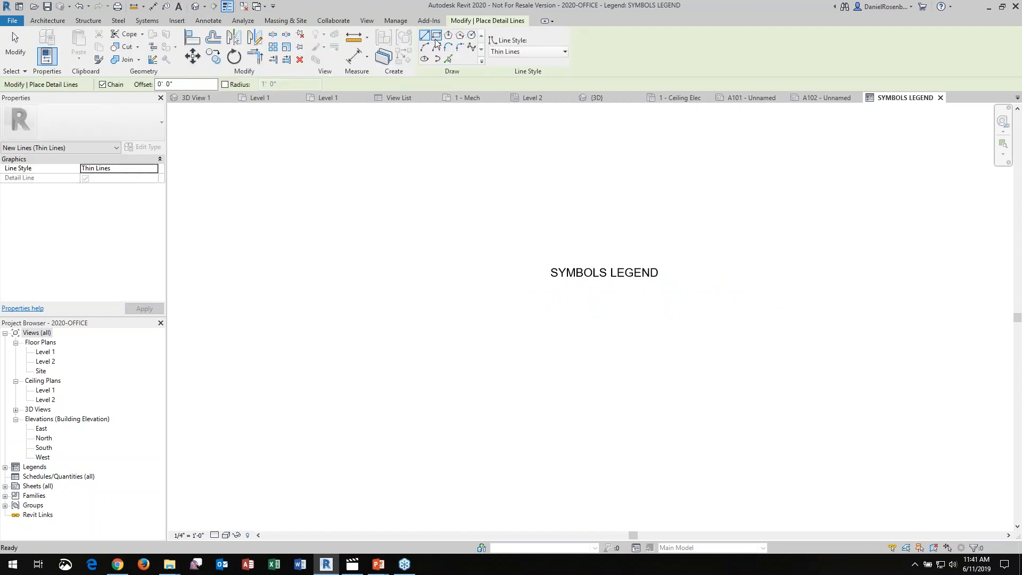
pyautogui.click(535, 248)
pyautogui.press('Escape')
pyautogui.click(537, 255)
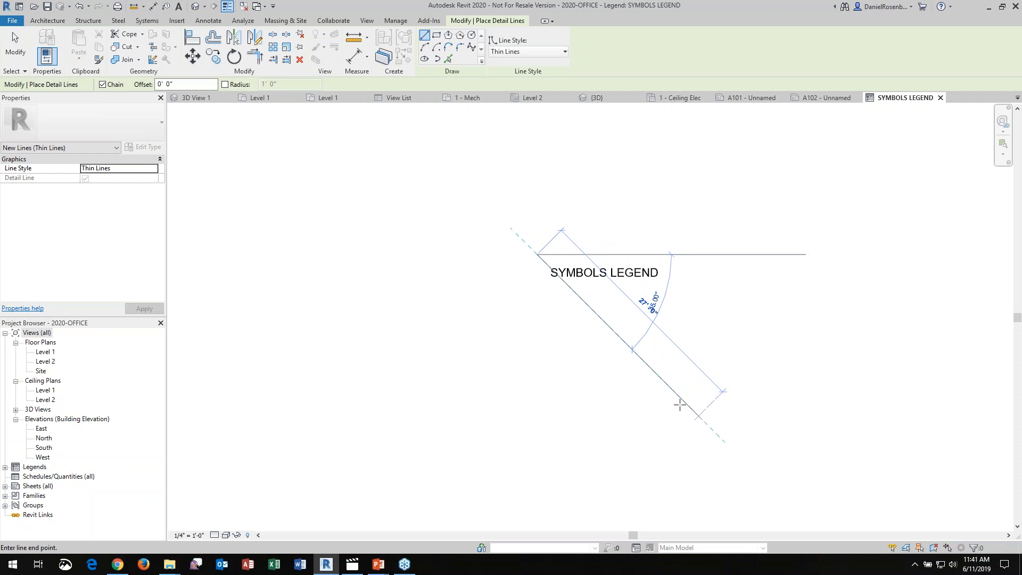
pyautogui.click(531, 241)
pyautogui.click(683, 431)
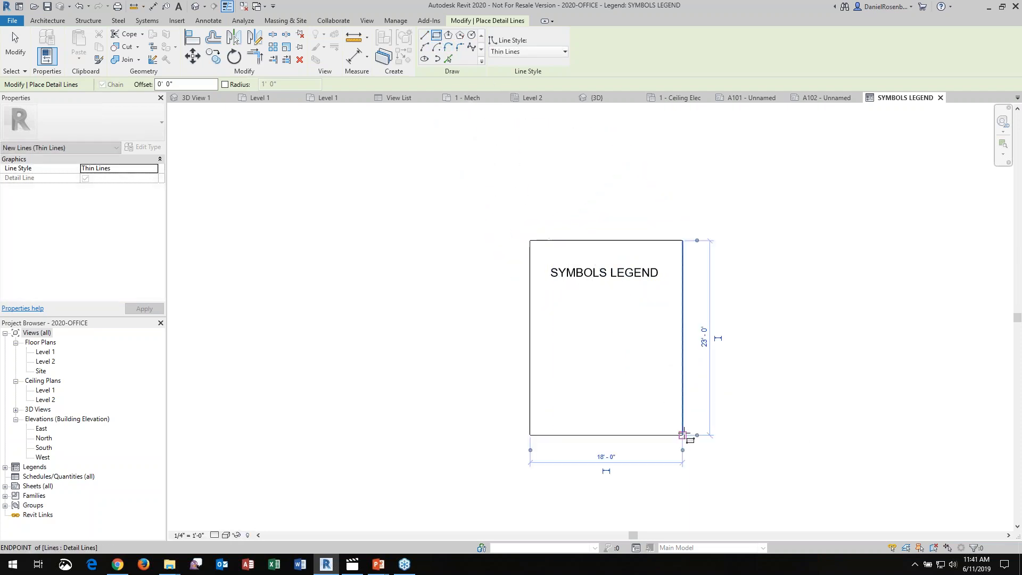
# Place a Furniture : Desk : 60" x 30" Student legend component below the SYMBOLS LEGEND title inside the border
pyautogui.press('Escape')
pyautogui.press('Escape')
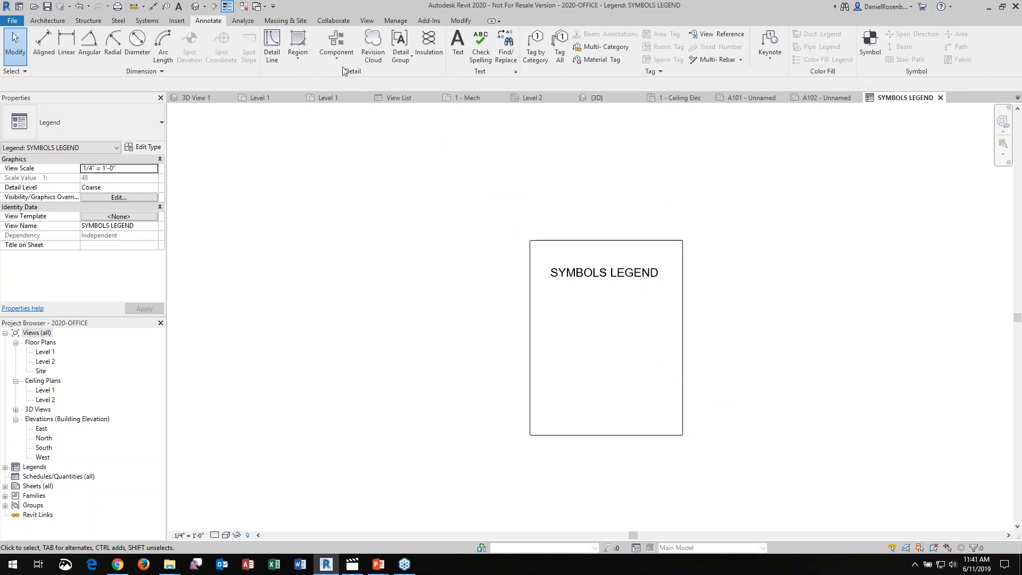
pyautogui.click(336, 56)
pyautogui.click(360, 119)
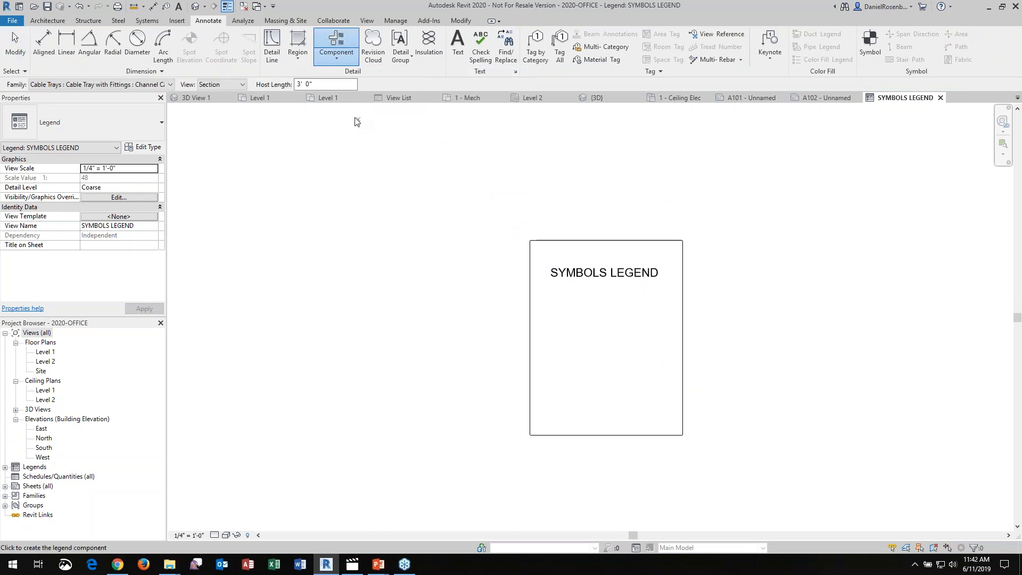
pyautogui.click(167, 85)
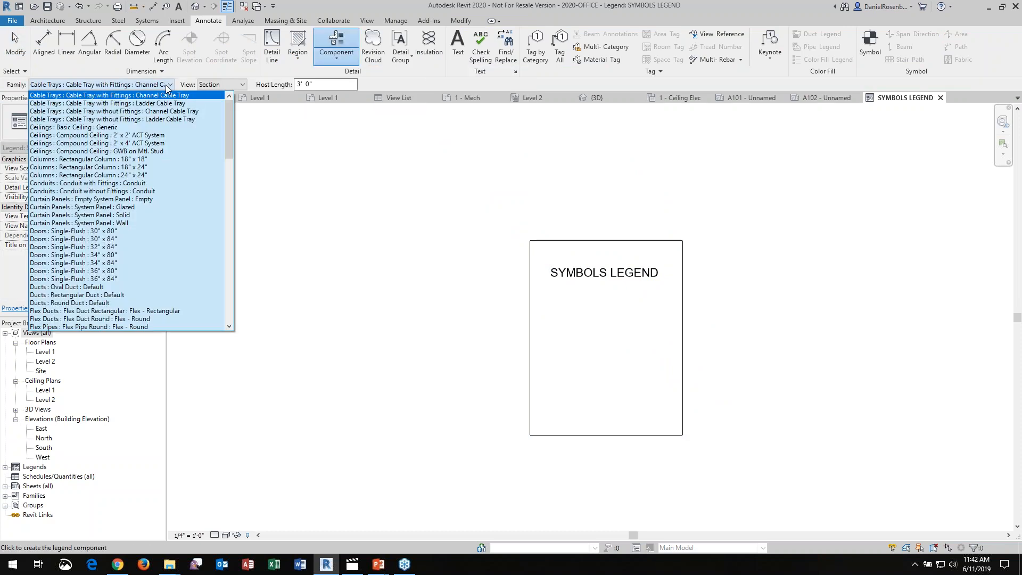
pyautogui.moveTo(229, 117)
pyautogui.mouseDown()
pyautogui.moveTo(227, 157)
pyautogui.moveTo(207, 207)
pyautogui.moveTo(225, 276)
pyautogui.moveTo(241, 109)
pyautogui.mouseUp()
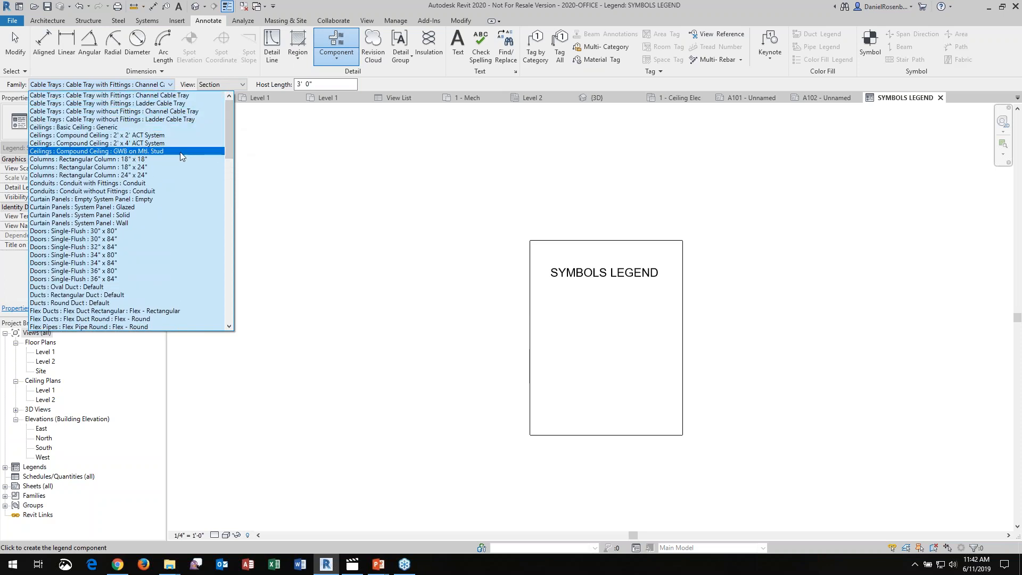
pyautogui.moveTo(228, 132); pyautogui.dragTo(232, 177)
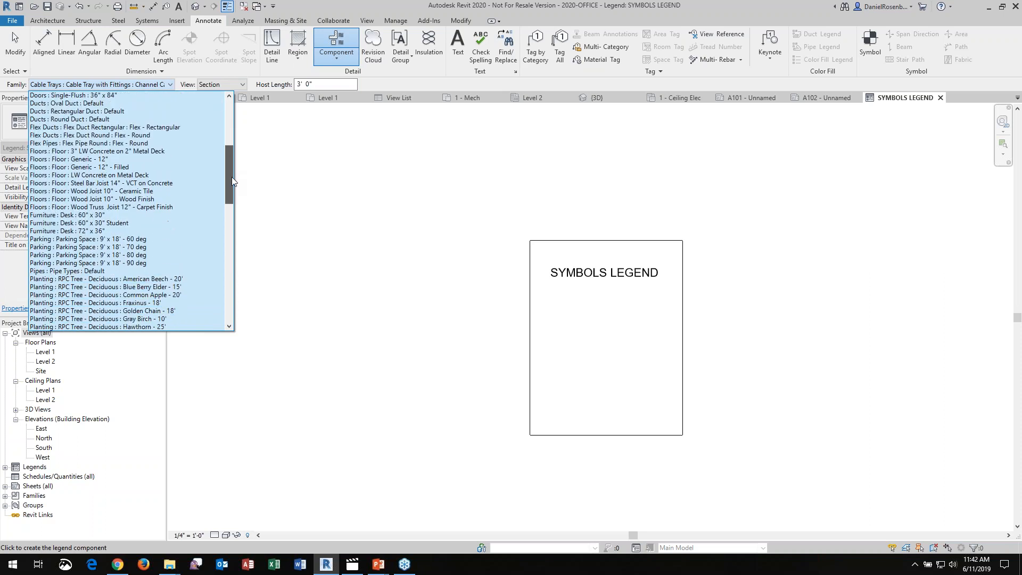
pyautogui.click(110, 224)
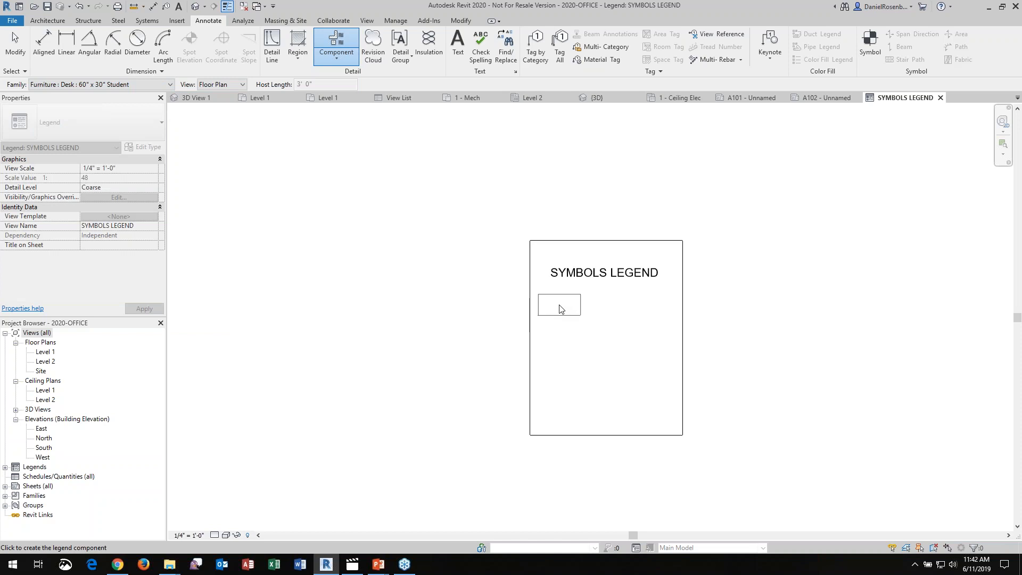
pyautogui.click(562, 309)
pyautogui.press('Escape')
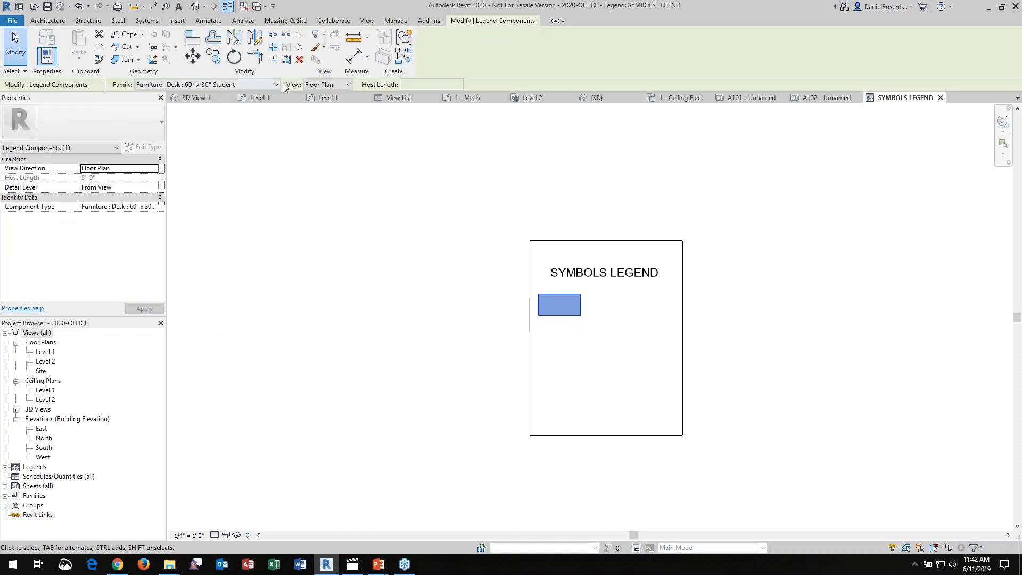
# Set the desk legend component's view direction to Elevation : Front
pyautogui.click(328, 85)
pyautogui.click(341, 105)
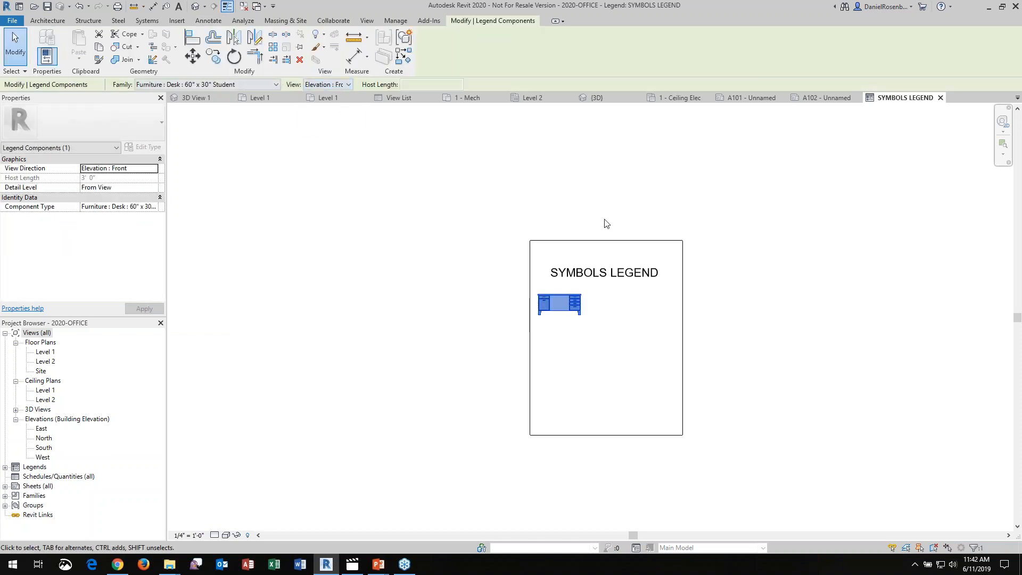
pyautogui.click(607, 223)
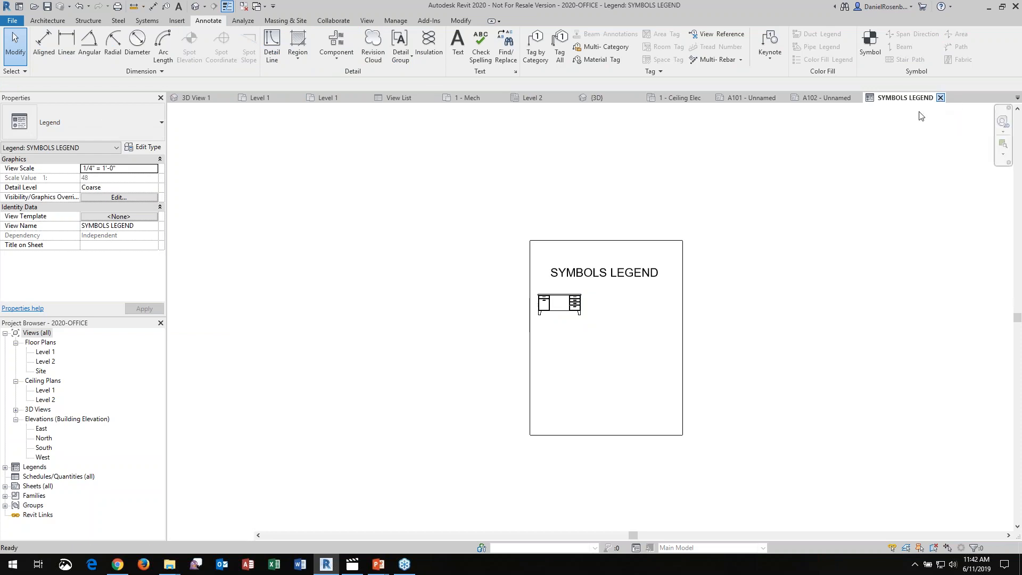
# Close the legend view and place SYMBOLS LEGEND on sheet A102, in the drawing area's lower corner beside the title block
pyautogui.click(941, 98)
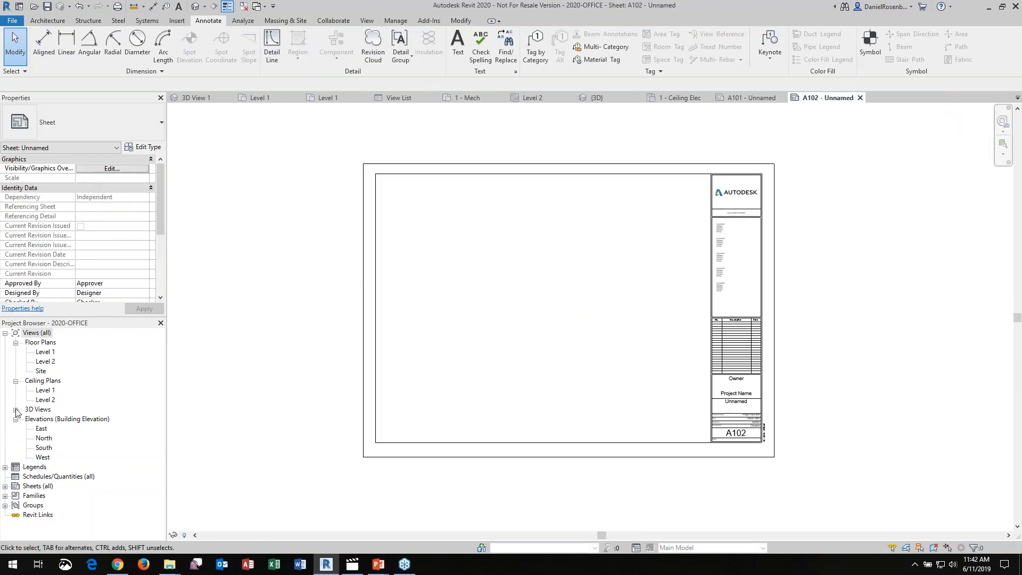
pyautogui.click(5, 467)
pyautogui.moveTo(51, 476); pyautogui.dragTo(678, 424)
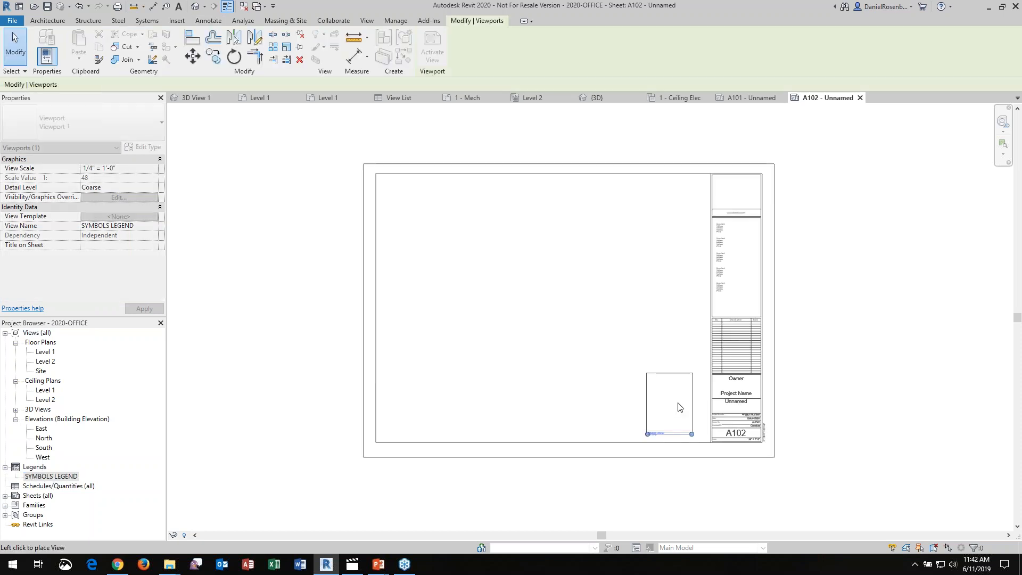
pyautogui.click(685, 404)
pyautogui.click(661, 320)
pyautogui.click(678, 375)
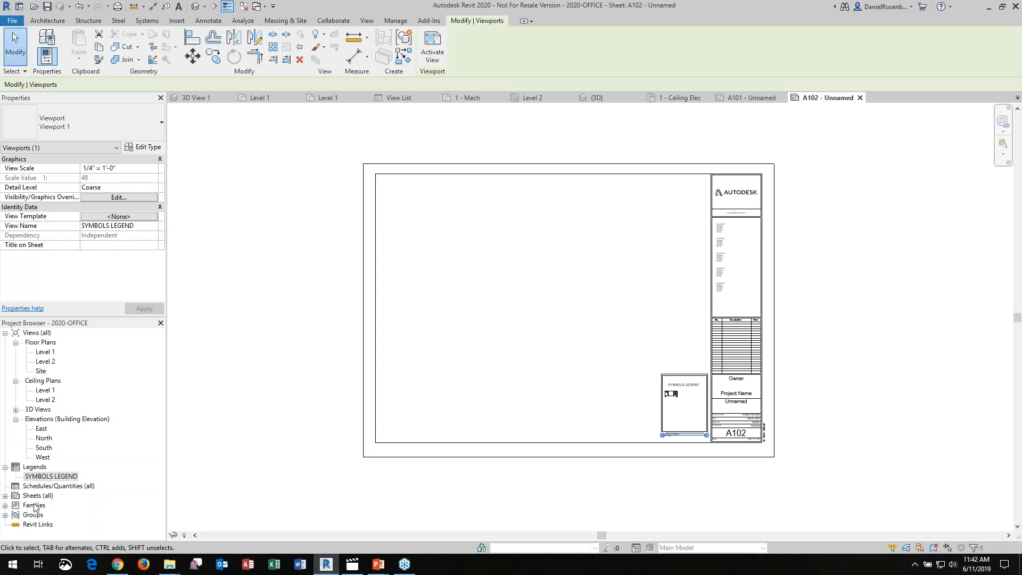
# Copy the legend viewport from sheet A102 and paste it at the same aligned position on sheet A101
pyautogui.click(5, 496)
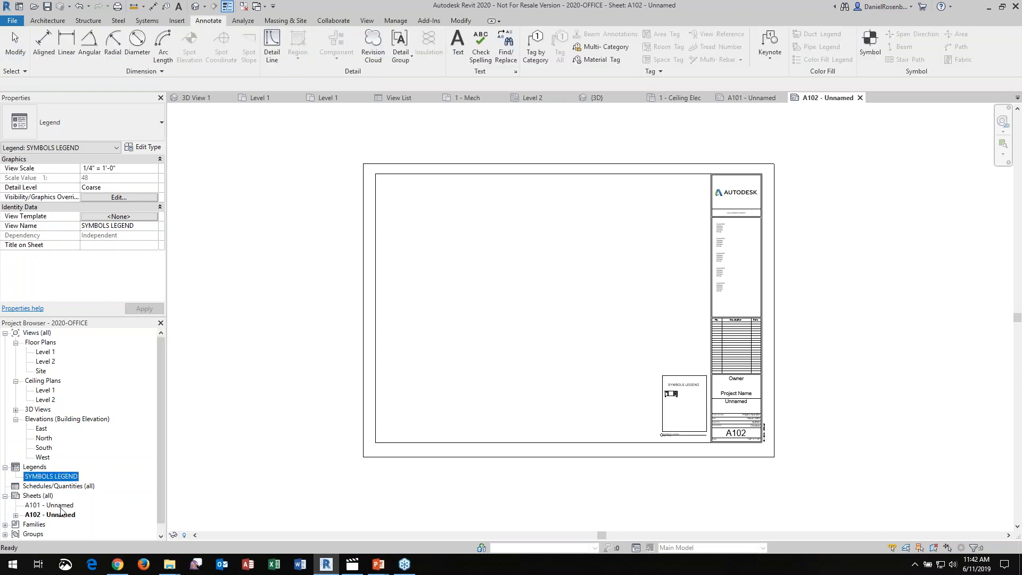
pyautogui.doubleClick(60, 506)
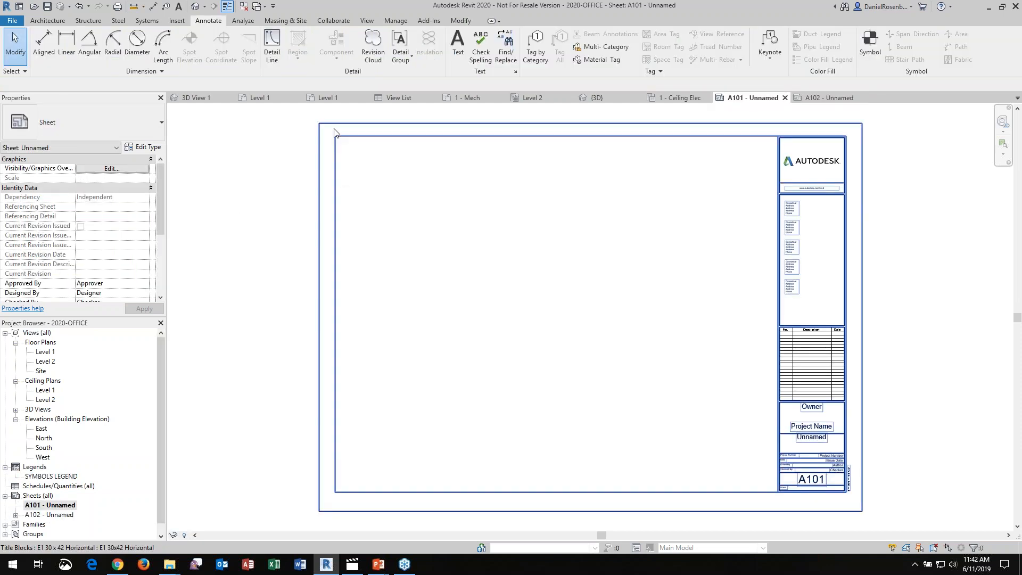
pyautogui.click(396, 21)
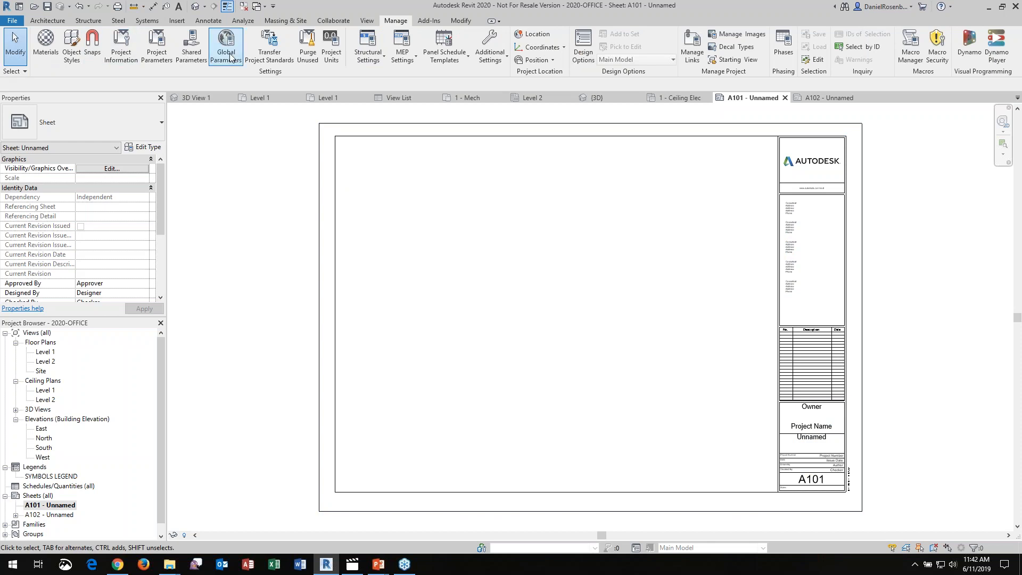
pyautogui.click(462, 21)
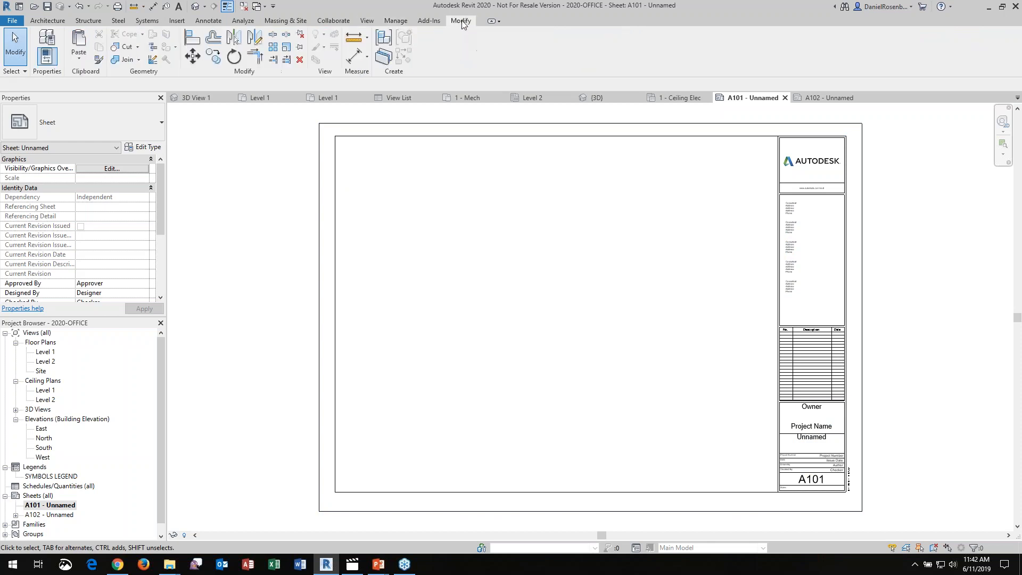
pyautogui.click(77, 59)
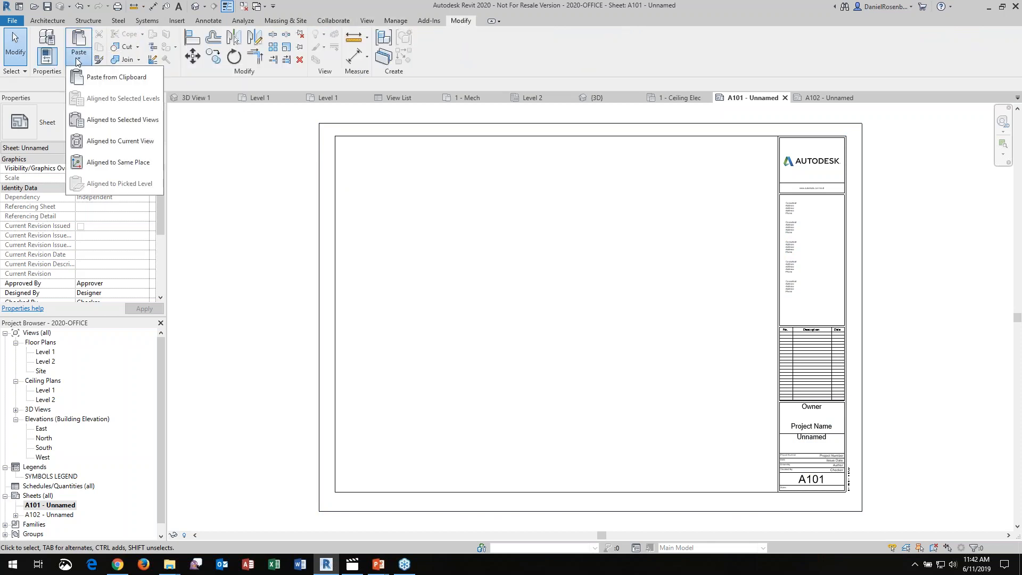
pyautogui.click(120, 141)
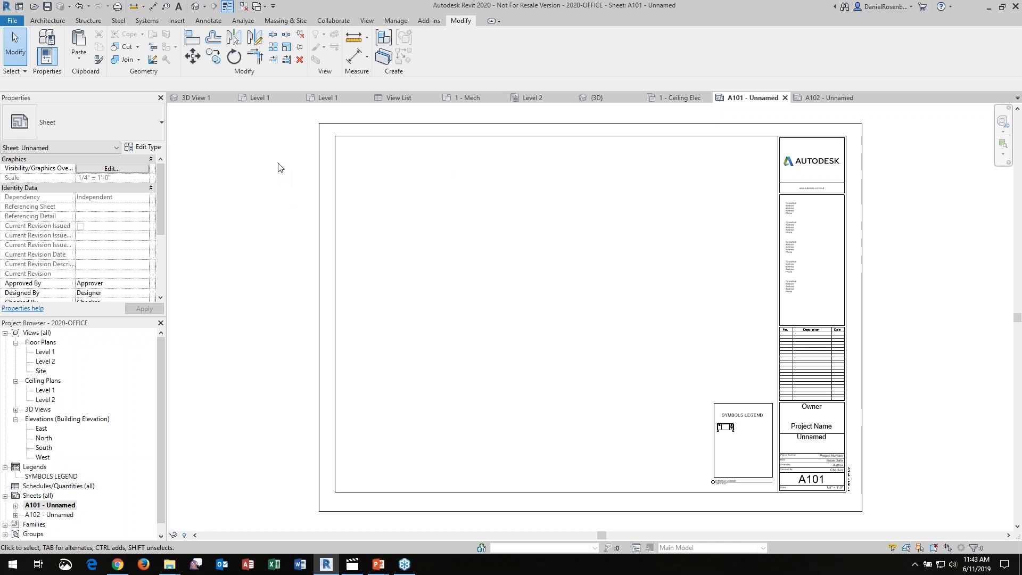
# Create a new rule-based filter with the default name from the visibility/graphic overrides of sheet A101
pyautogui.press('v')
pyautogui.press('v')
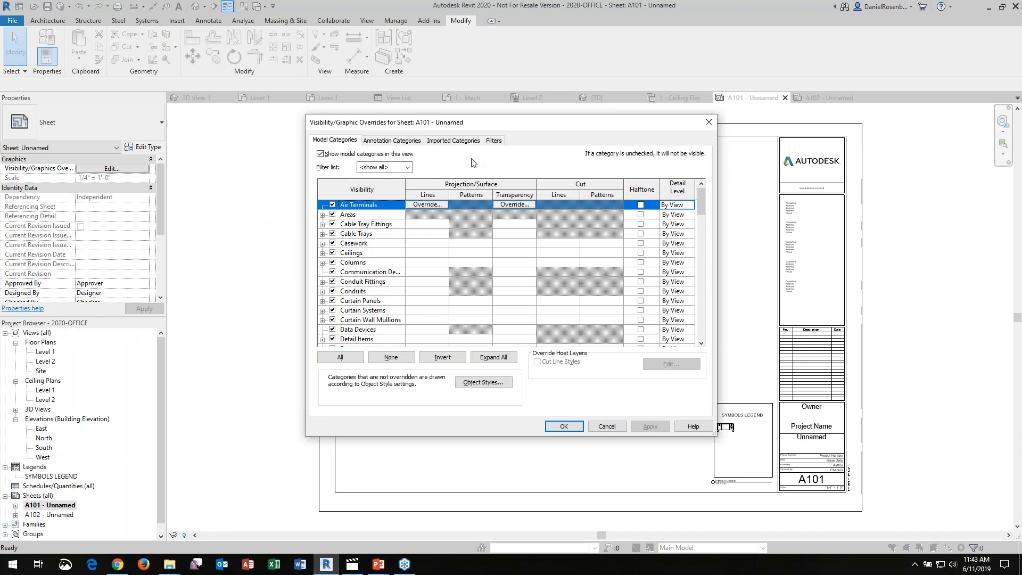
pyautogui.click(494, 141)
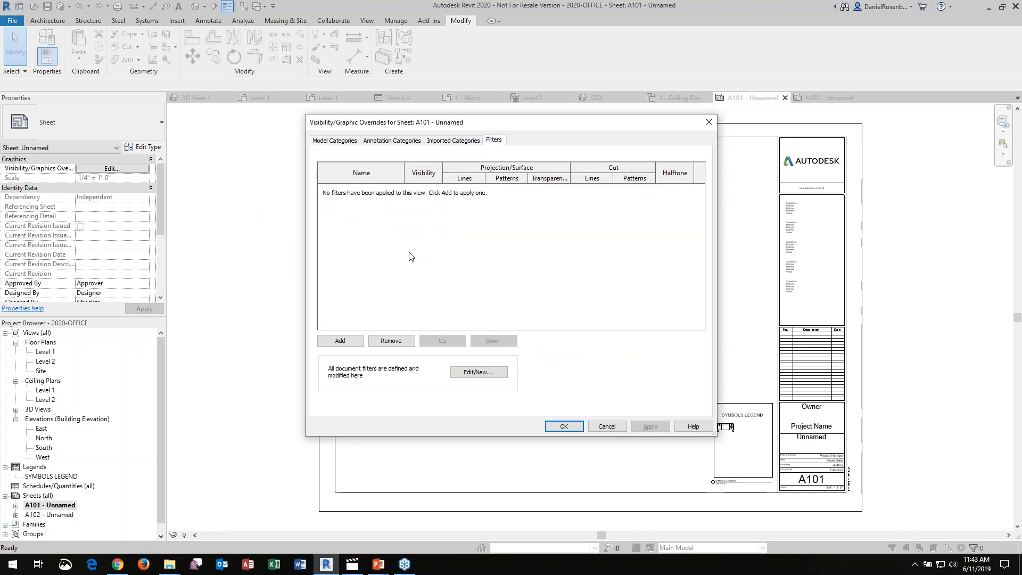
pyautogui.click(340, 341)
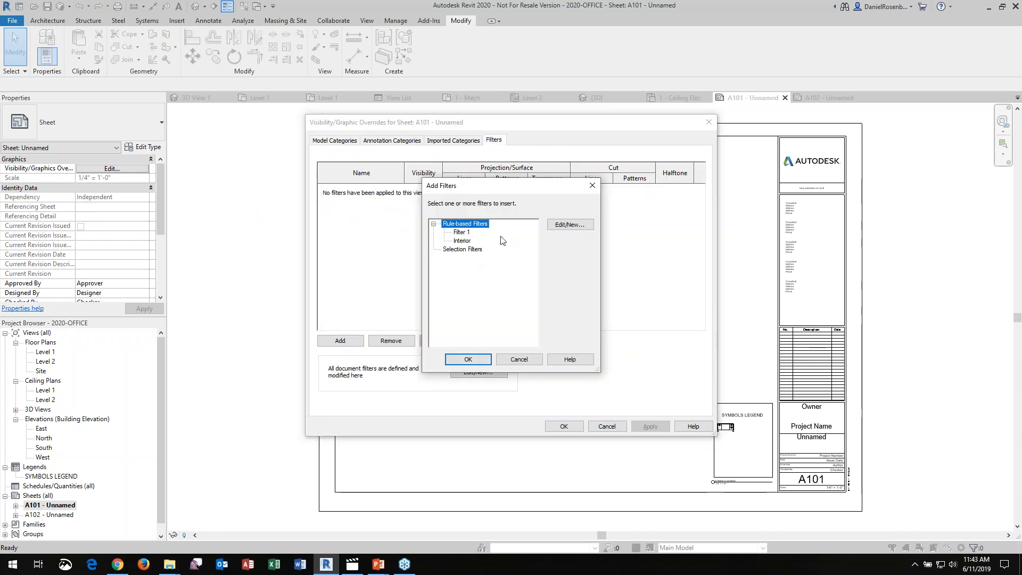
pyautogui.click(568, 228)
pyautogui.click(258, 349)
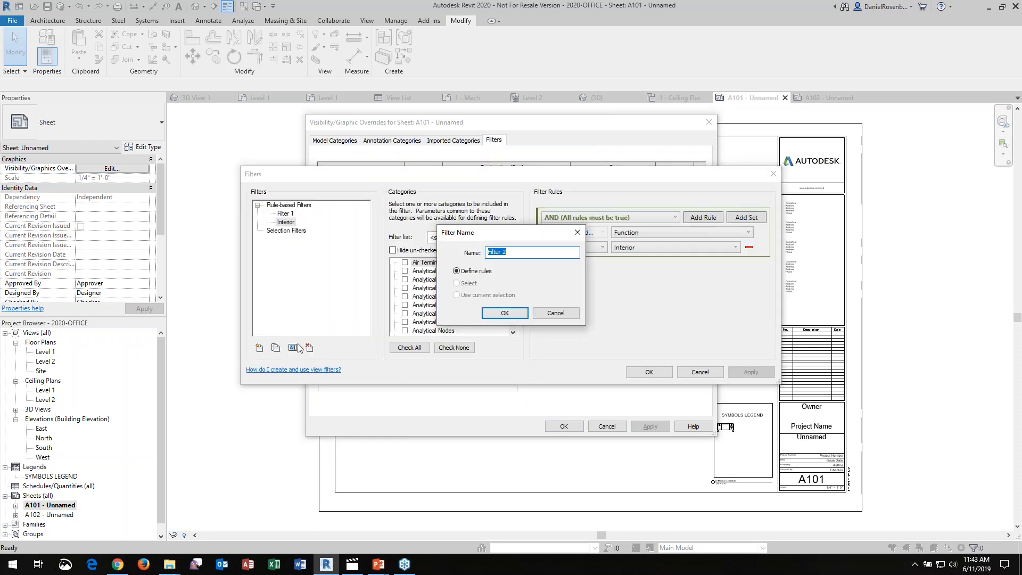
pyautogui.click(503, 312)
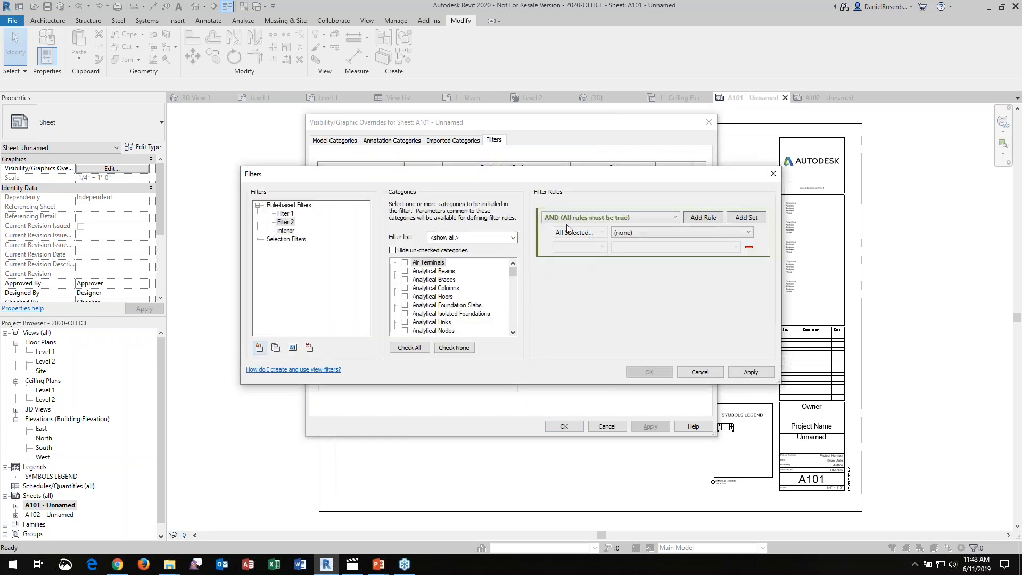
# Set the new filter's rule logic to OR (Any rule may be true)
pyautogui.click(648, 219)
pyautogui.click(650, 218)
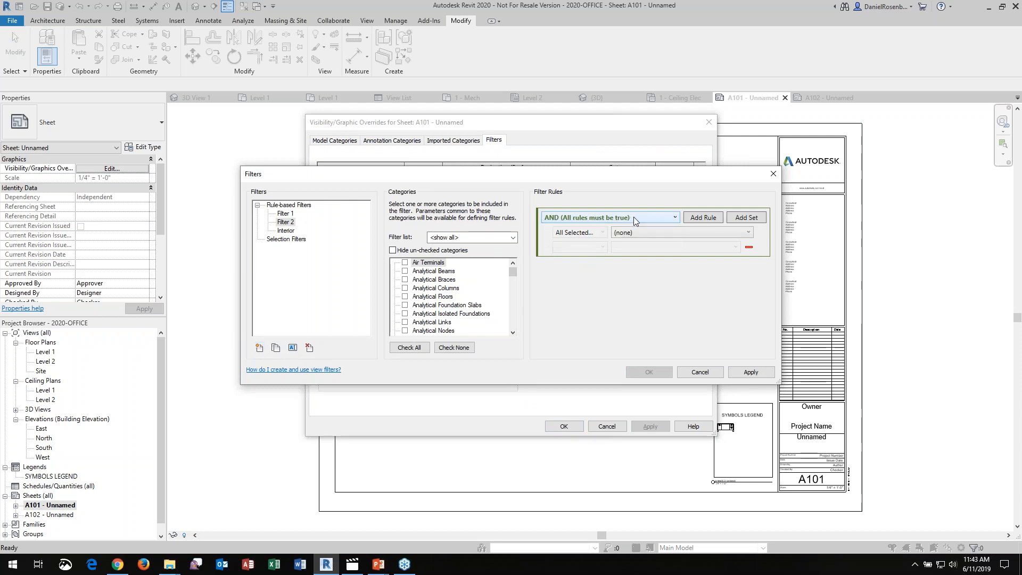
pyautogui.click(633, 218)
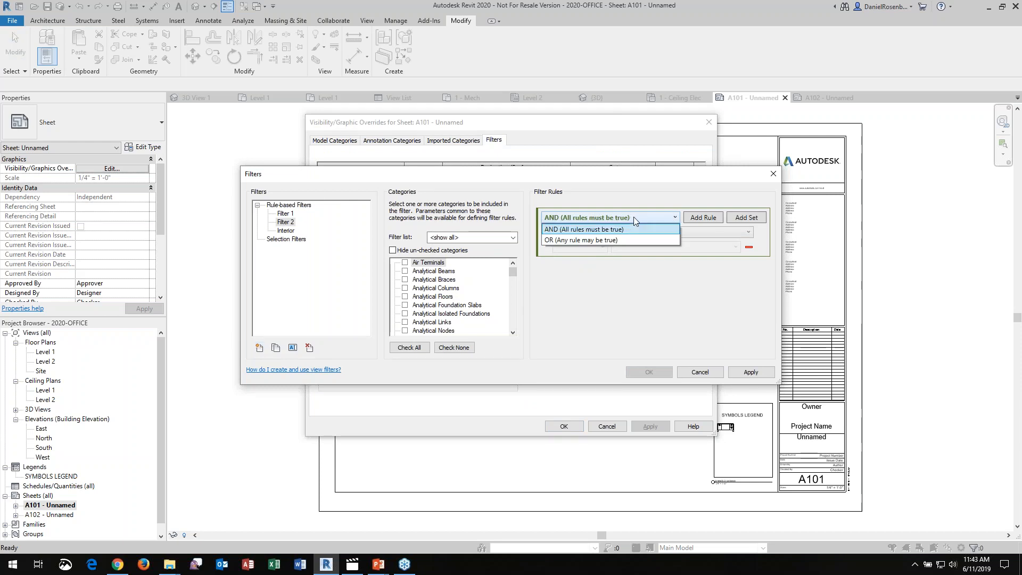
pyautogui.click(577, 240)
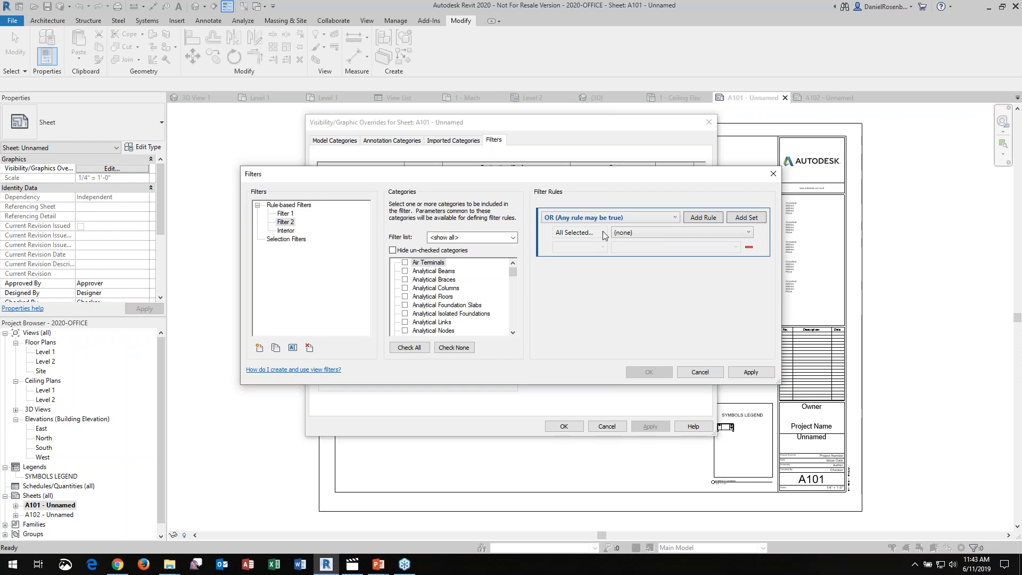
# Include the Doors, Walls and Windows categories in the new filter
pyautogui.click(728, 234)
pyautogui.click(727, 238)
pyautogui.moveTo(513, 272); pyautogui.dragTo(497, 333)
pyautogui.click(405, 313)
pyautogui.click(405, 322)
pyautogui.click(405, 314)
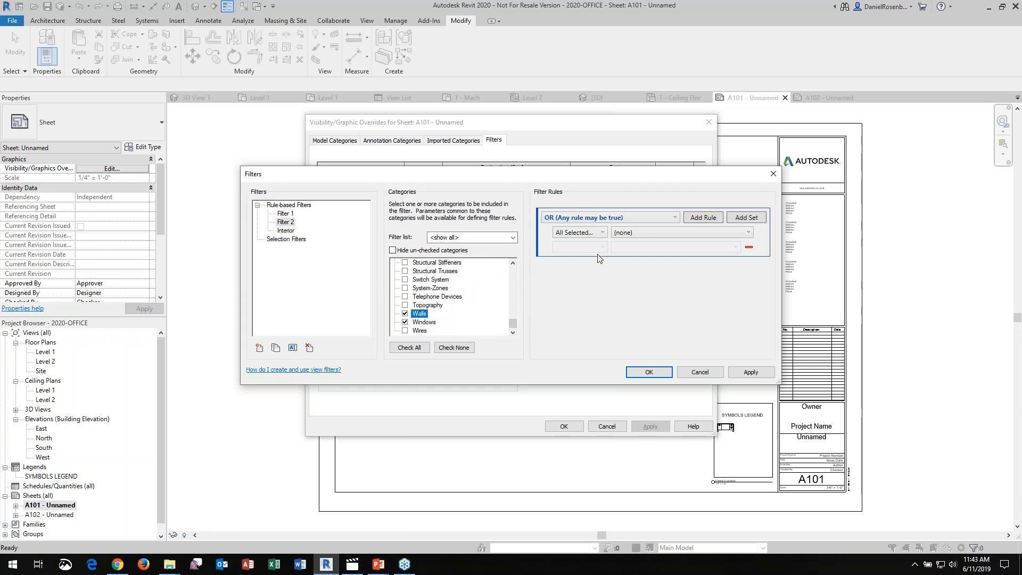
# Restrict the first filter rule to Doors and base it on the Width parameter
pyautogui.click(676, 234)
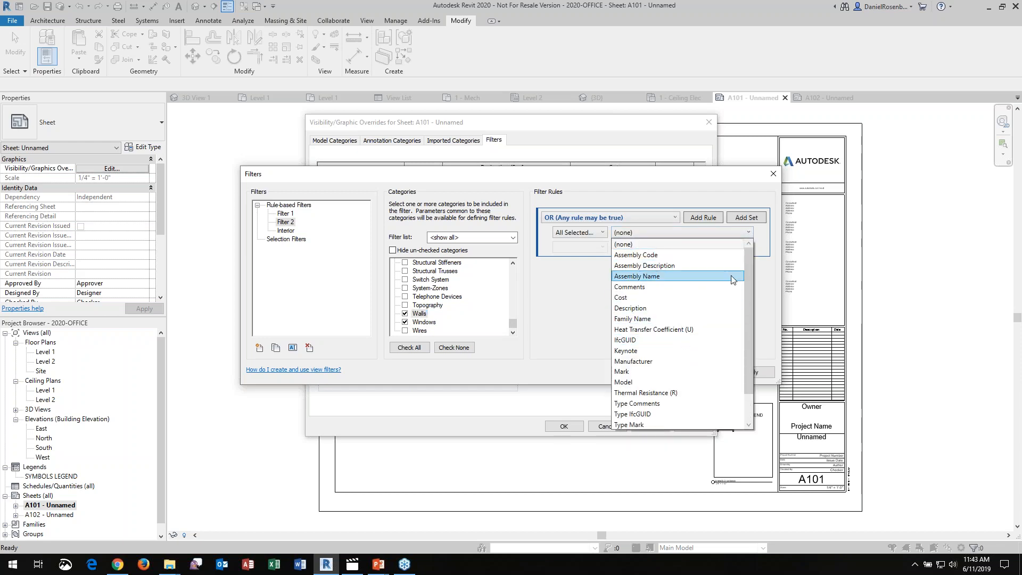
pyautogui.click(604, 234)
pyautogui.click(603, 235)
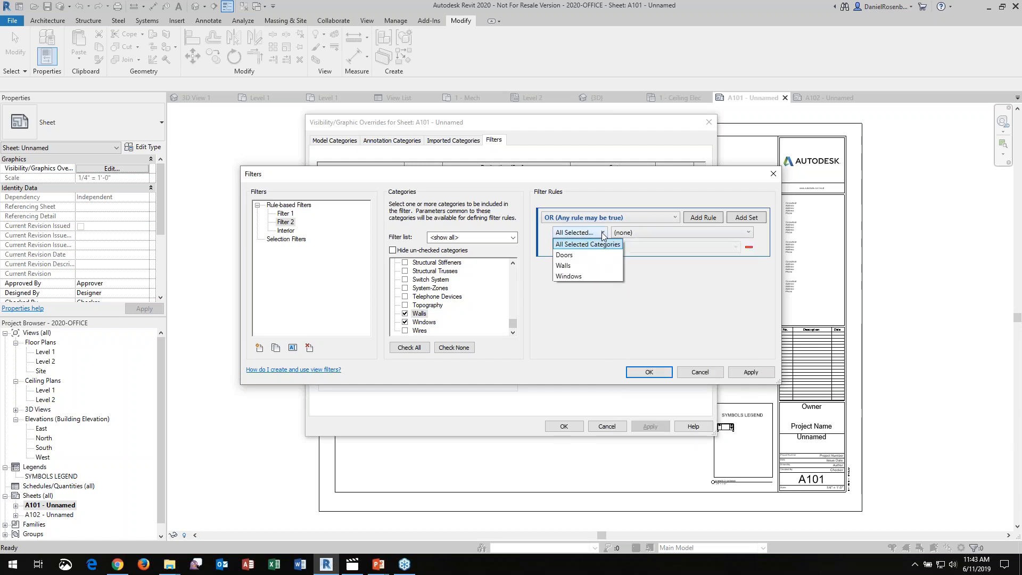
pyautogui.click(575, 255)
pyautogui.click(731, 235)
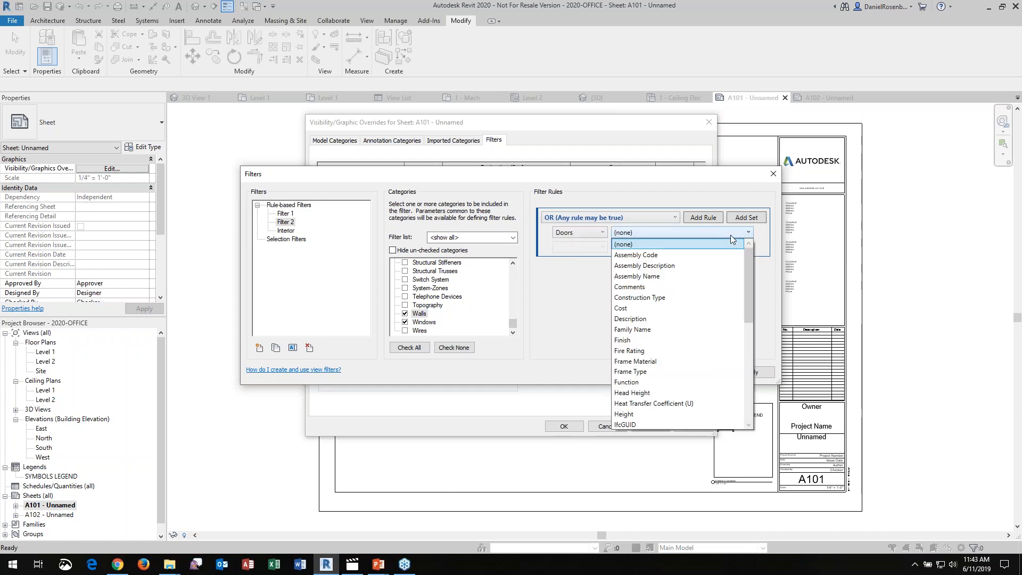
pyautogui.moveTo(745, 268); pyautogui.dragTo(745, 340)
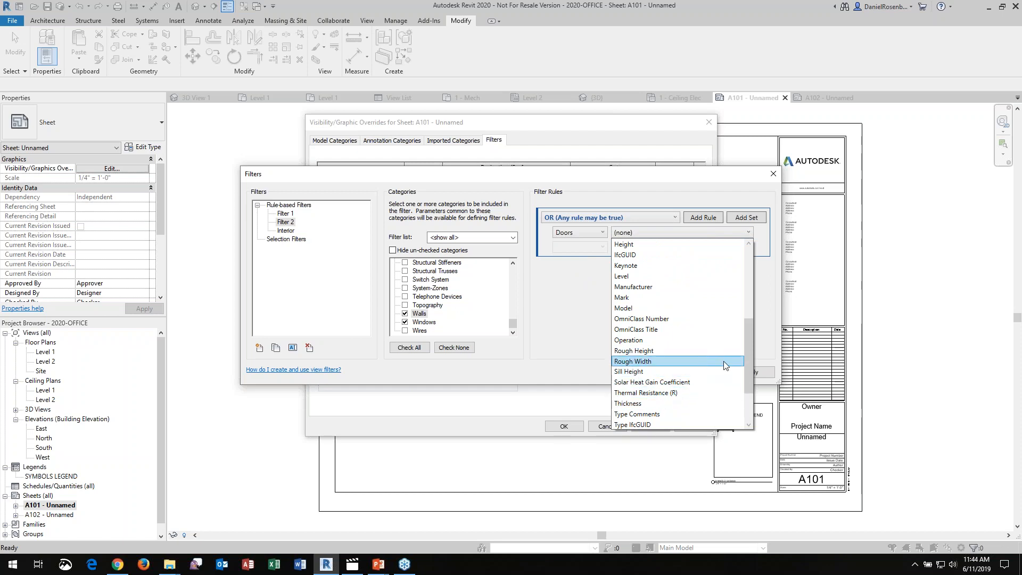
pyautogui.moveTo(749, 347); pyautogui.dragTo(750, 376)
pyautogui.click(651, 422)
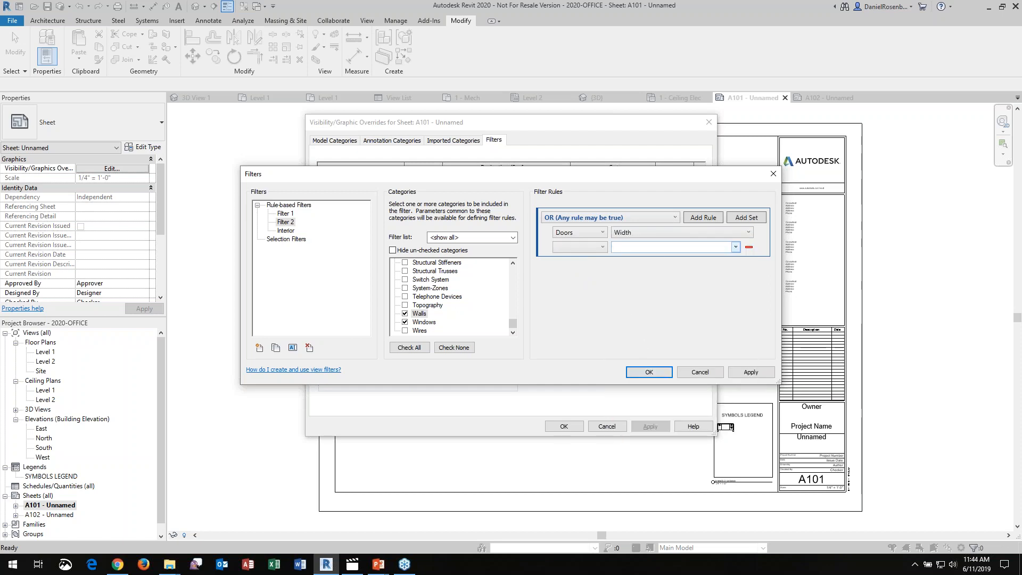
# Add a second filter rule for Walls based on the Width parameter and accept the filter definition
pyautogui.click(712, 219)
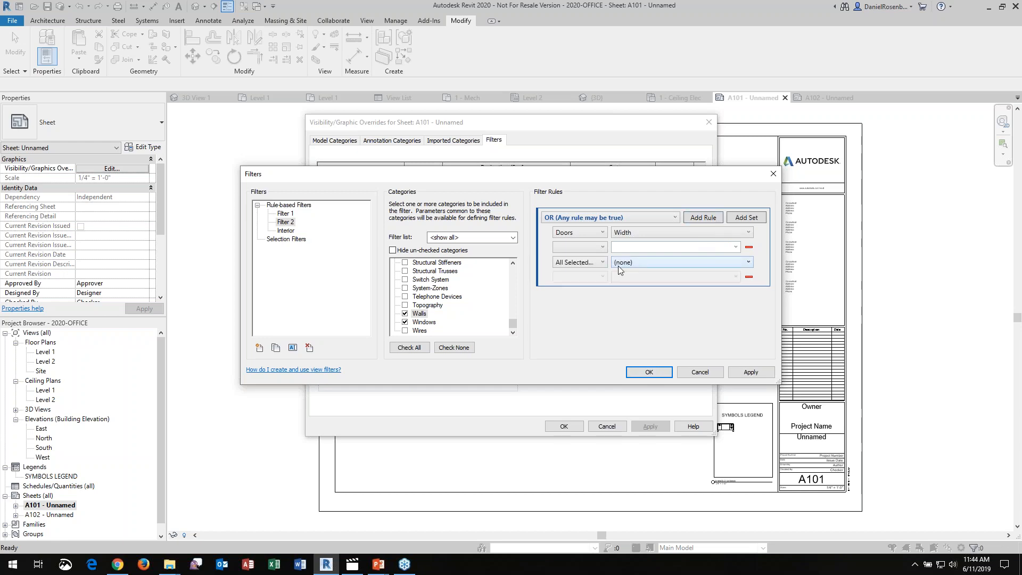
pyautogui.click(611, 269)
pyautogui.click(579, 296)
pyautogui.click(670, 262)
pyautogui.scroll(-1, 746, 325)
pyautogui.moveTo(746, 322); pyautogui.dragTo(749, 399)
pyautogui.click(648, 444)
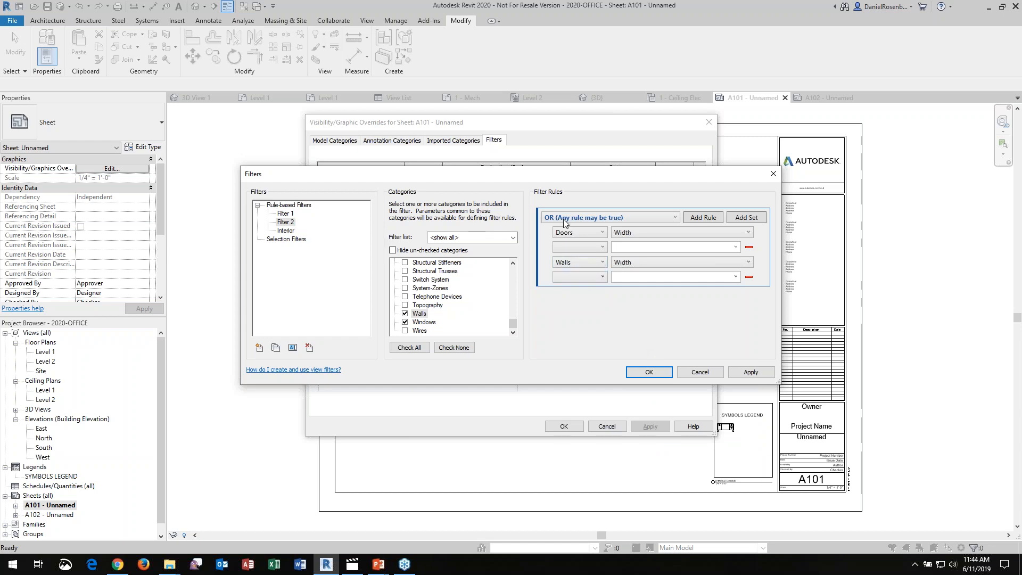
pyautogui.click(649, 372)
pyautogui.click(468, 360)
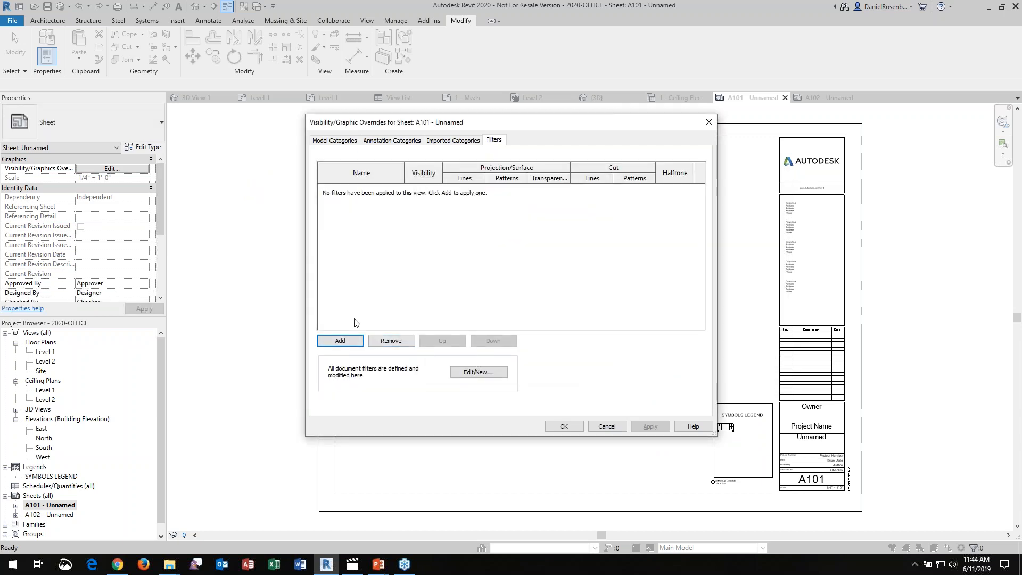
# Apply Filter 2 to sheet A101's visibility/graphic overrides and accept the overrides
pyautogui.click(340, 341)
pyautogui.click(461, 240)
pyautogui.click(468, 360)
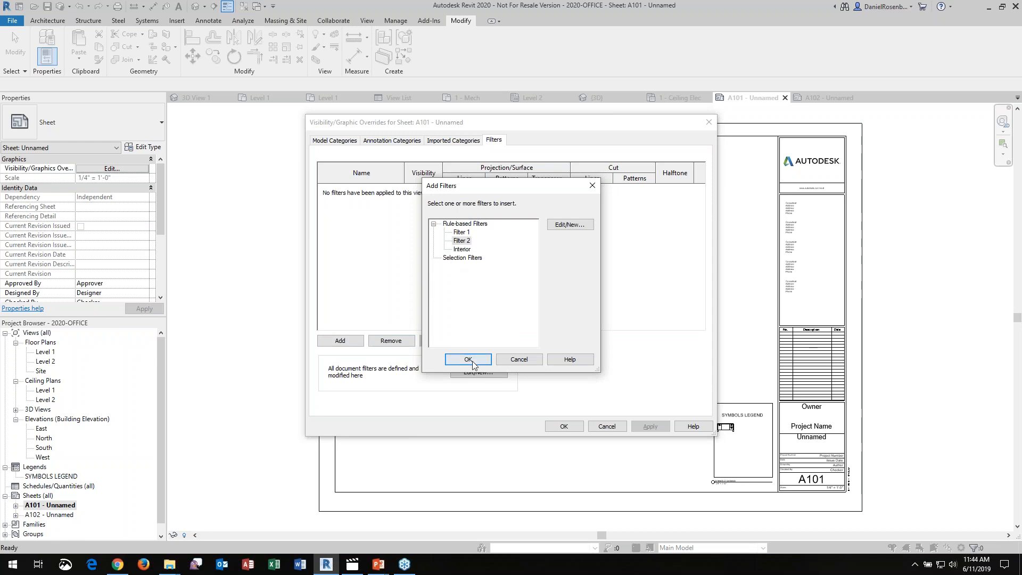
pyautogui.click(565, 426)
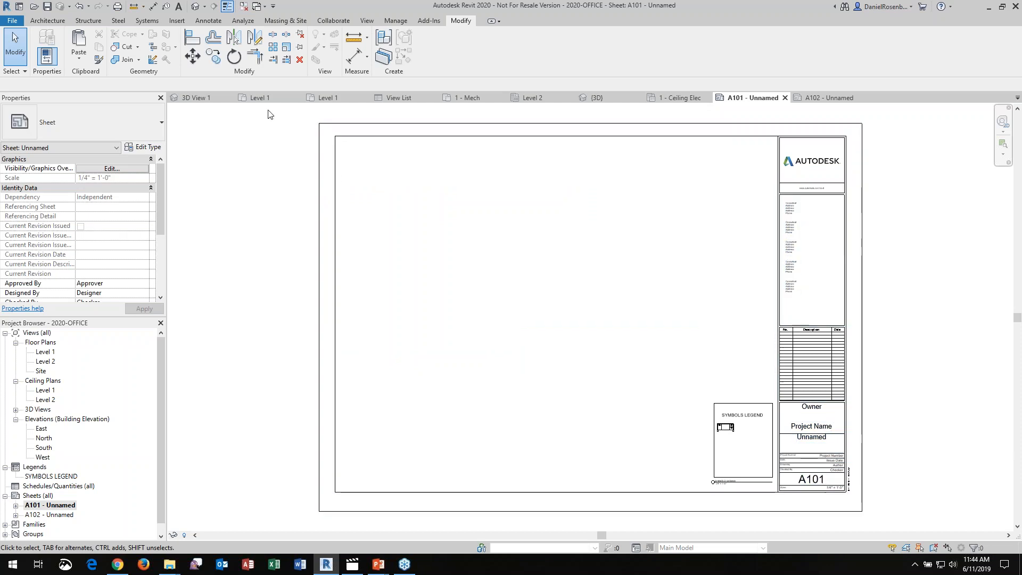
pyautogui.click(203, 98)
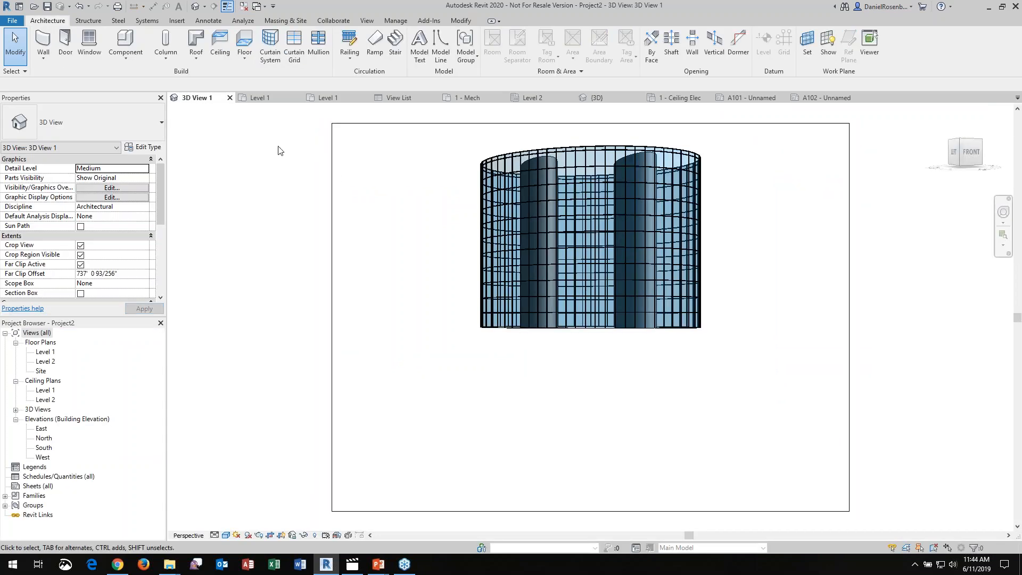
pyautogui.click(269, 98)
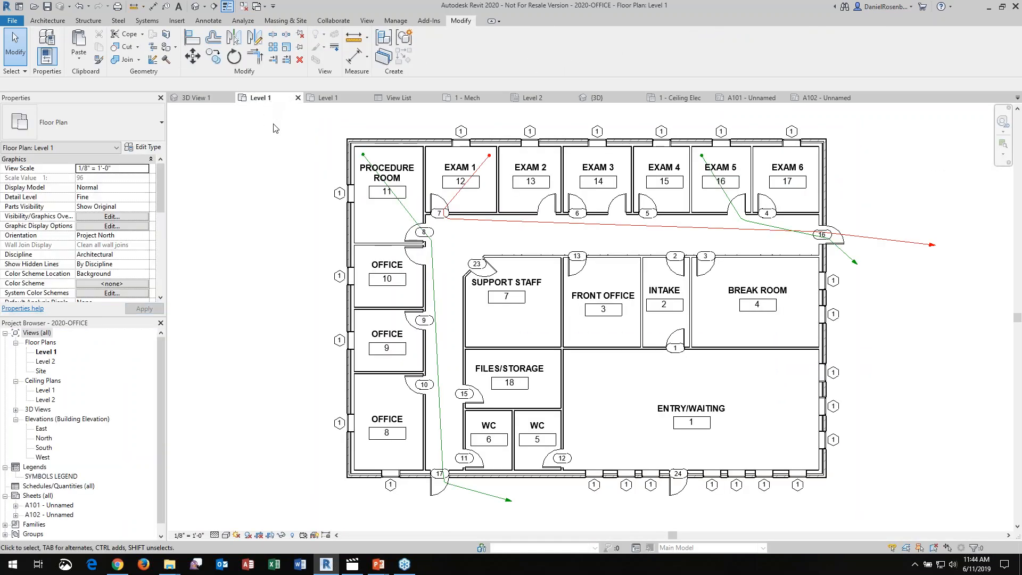
pyautogui.click(339, 105)
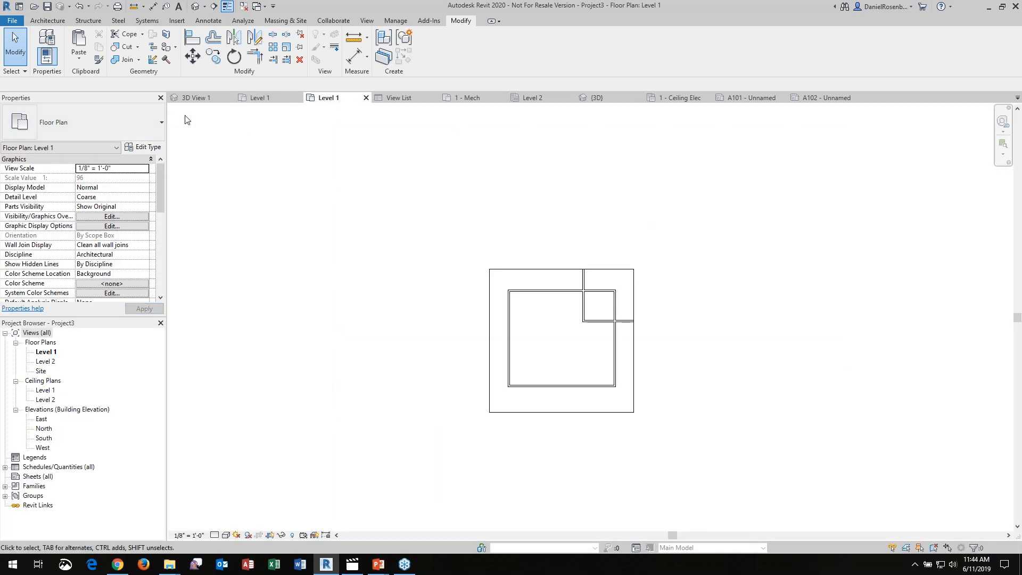
# Create a new project based on the Architectural Template
pyautogui.click(10, 21)
pyautogui.moveTo(24, 64)
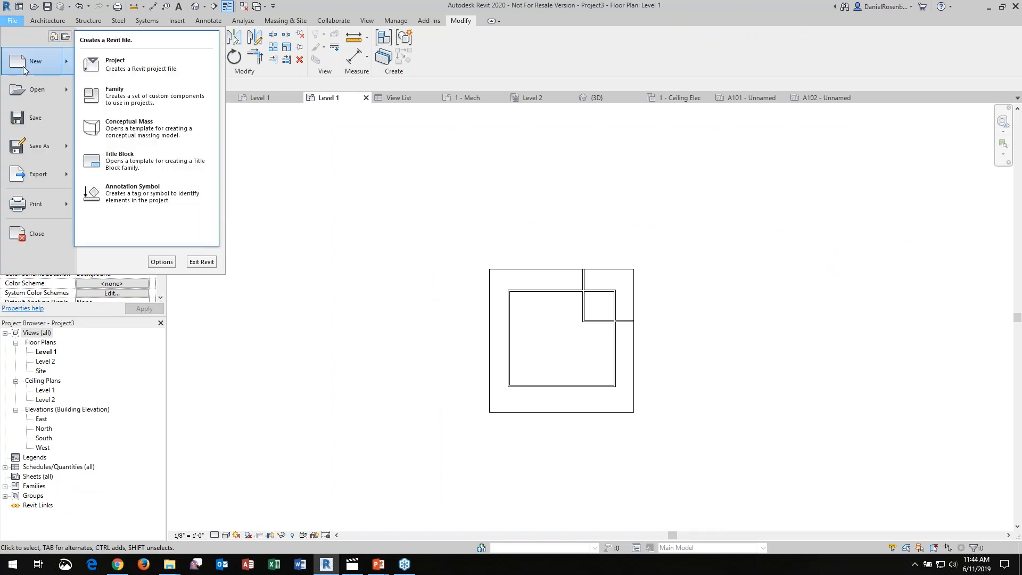
pyautogui.click(110, 64)
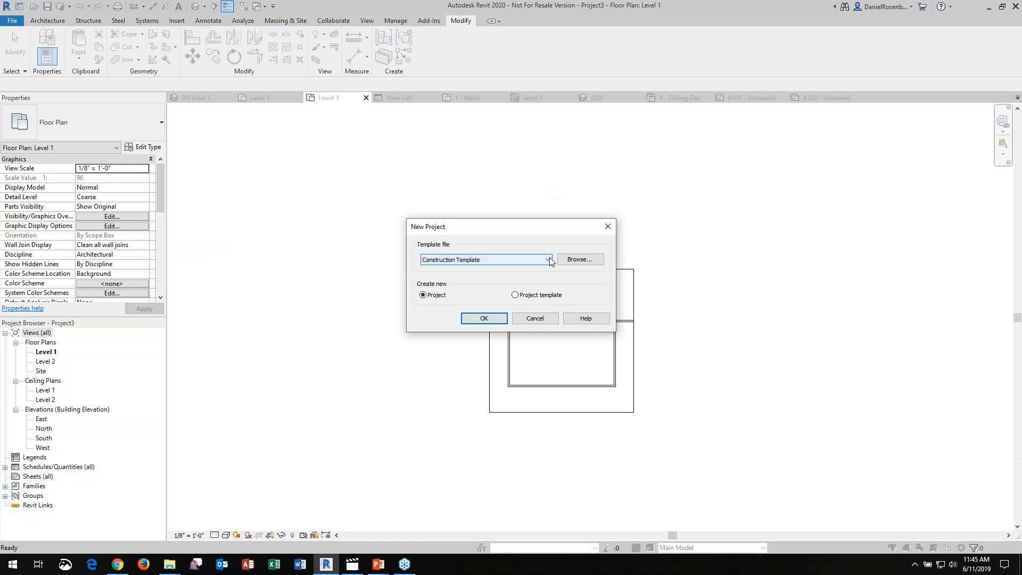
pyautogui.click(547, 259)
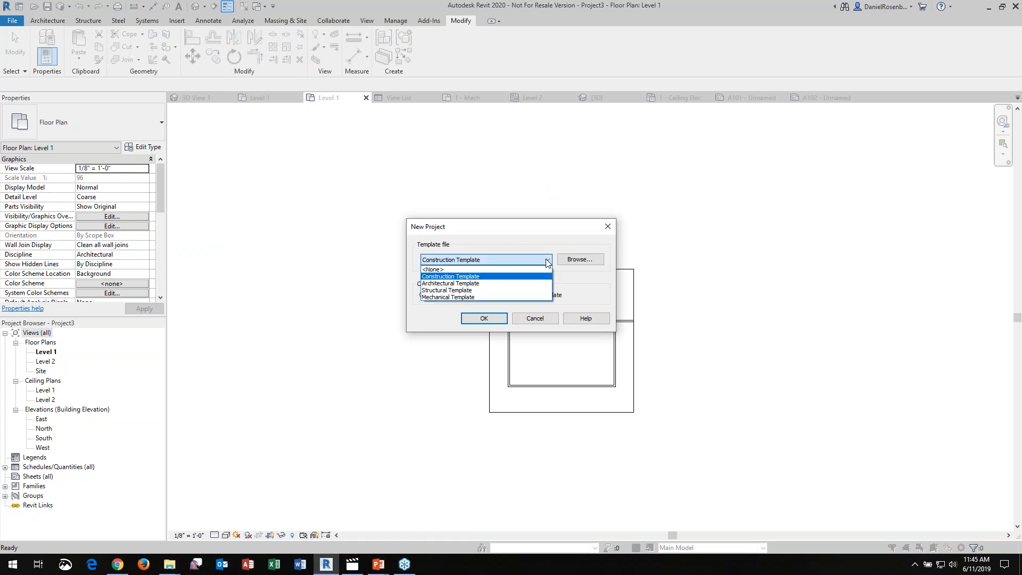
pyautogui.click(473, 286)
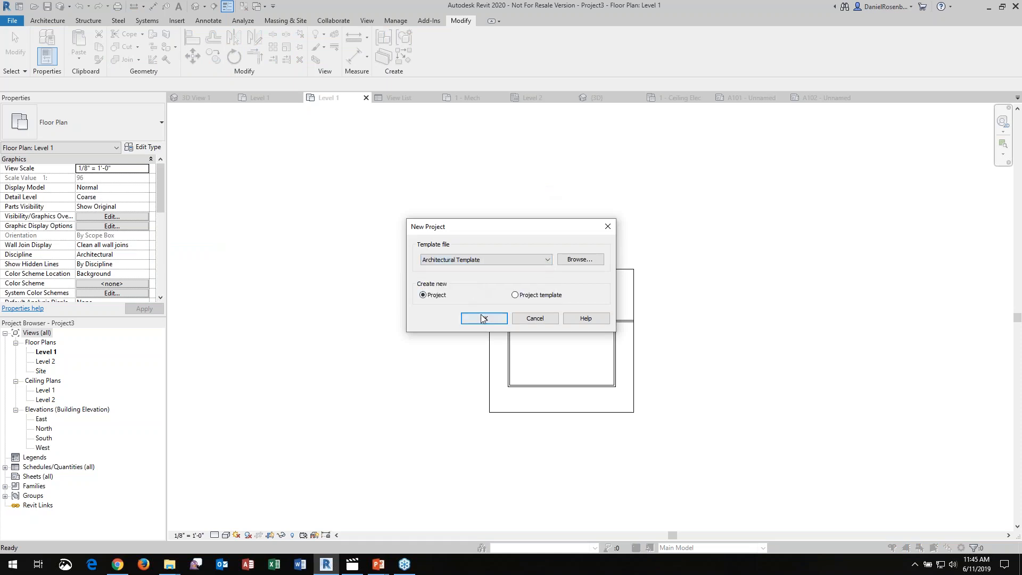
pyautogui.click(484, 318)
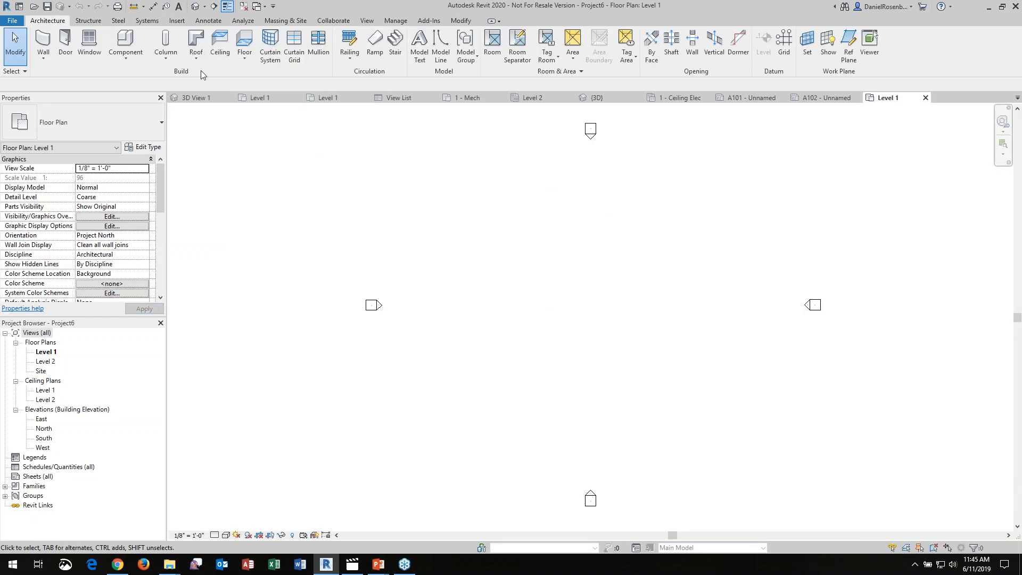
# Link SketchUp.skp from the Webcast folder into the Level 1 plan as a CAD link, showing all supported file types
pyautogui.click(178, 22)
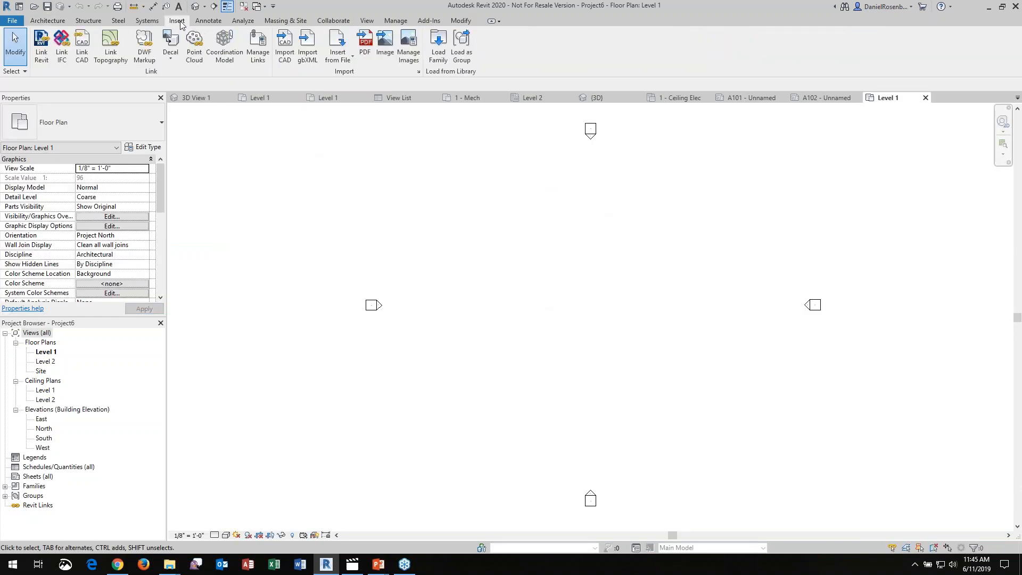
pyautogui.click(86, 52)
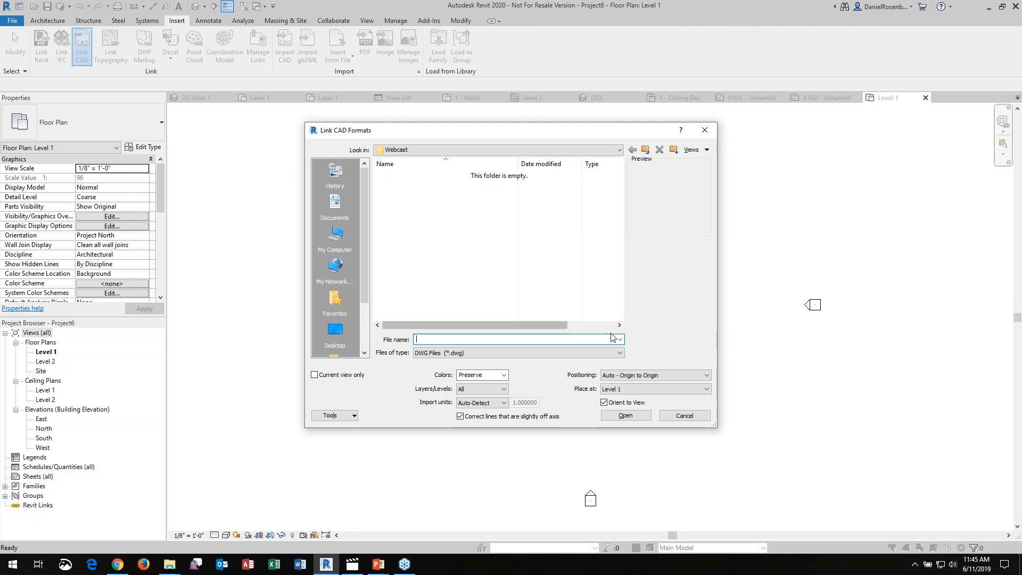
pyautogui.hotkey('ctrl', '2')
pyautogui.keyDown('ctrl'); pyautogui.moveTo(408, 345); pyautogui.dragTo(629, 363); pyautogui.keyUp('ctrl')
pyautogui.press('Escape')
pyautogui.click(620, 354)
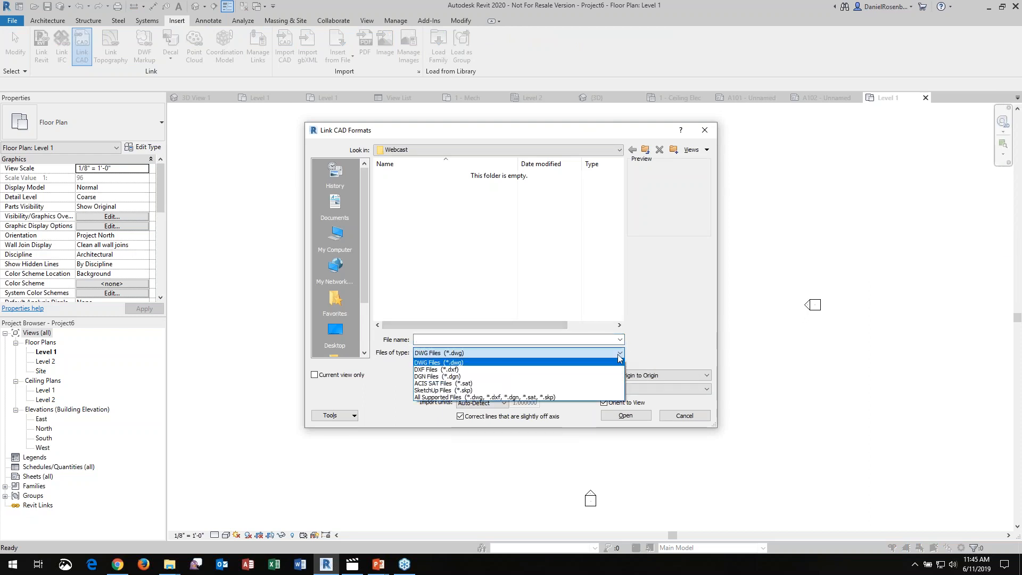
pyautogui.click(467, 397)
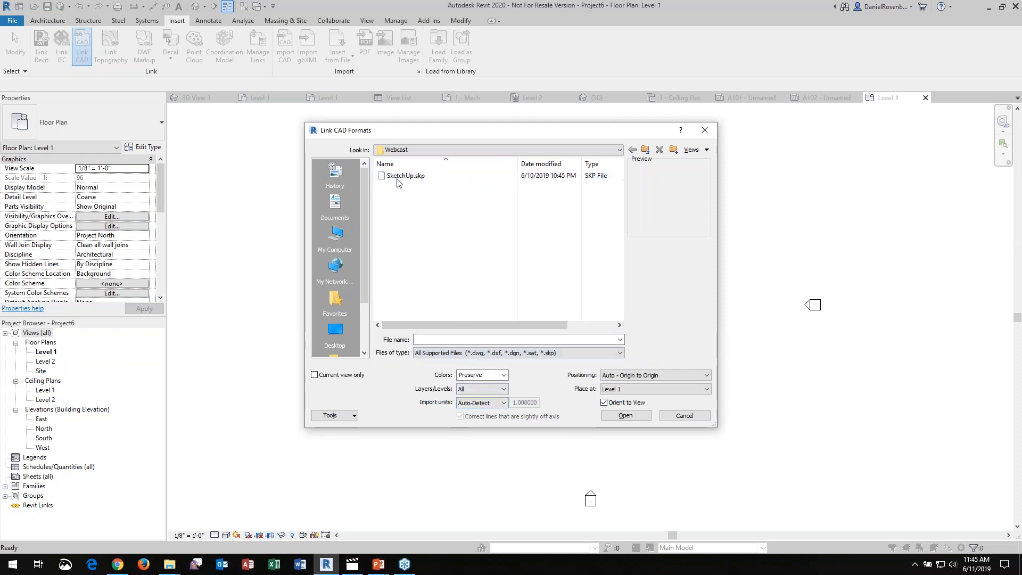
pyautogui.click(397, 177)
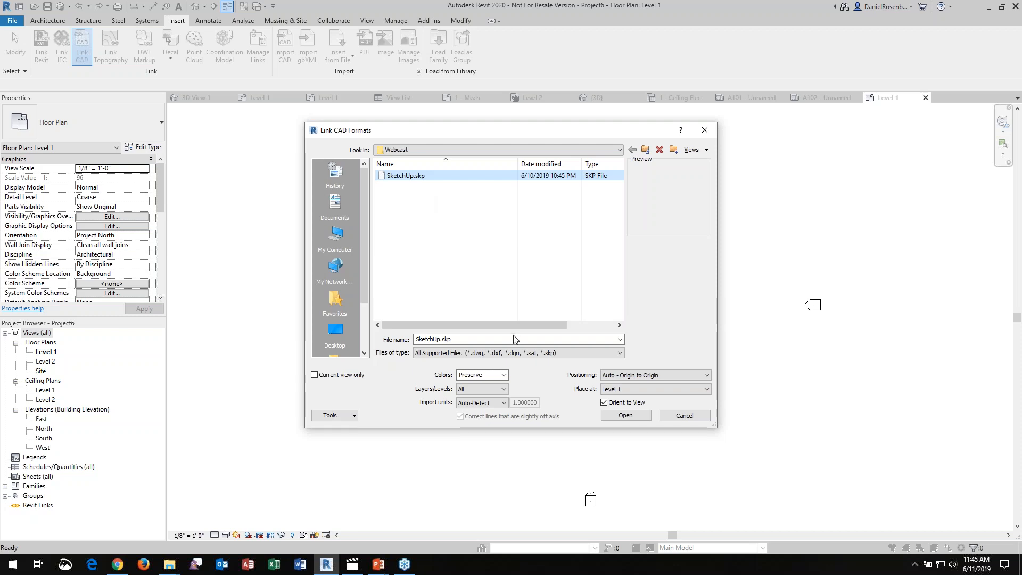
pyautogui.click(608, 416)
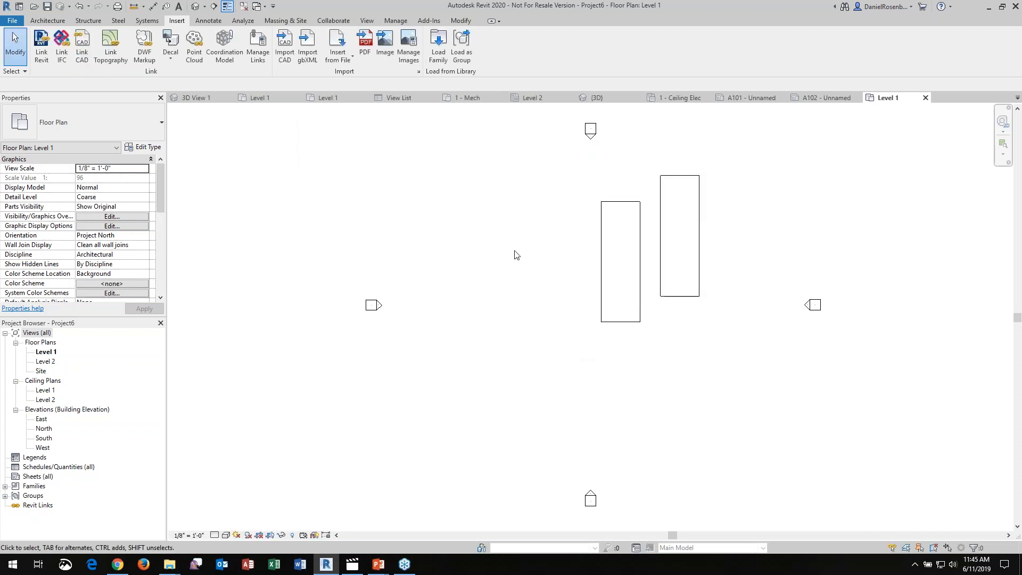
# Open the default 3D view to inspect the linked SketchUp model
pyautogui.scroll(4, 691, 230)
pyautogui.scroll(-3, 565, 271)
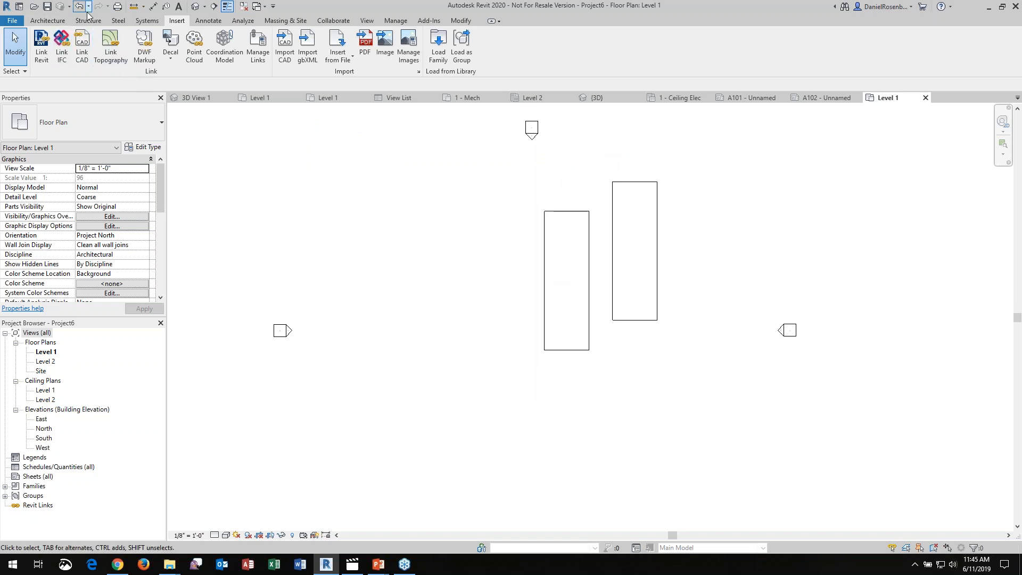
pyautogui.click(196, 7)
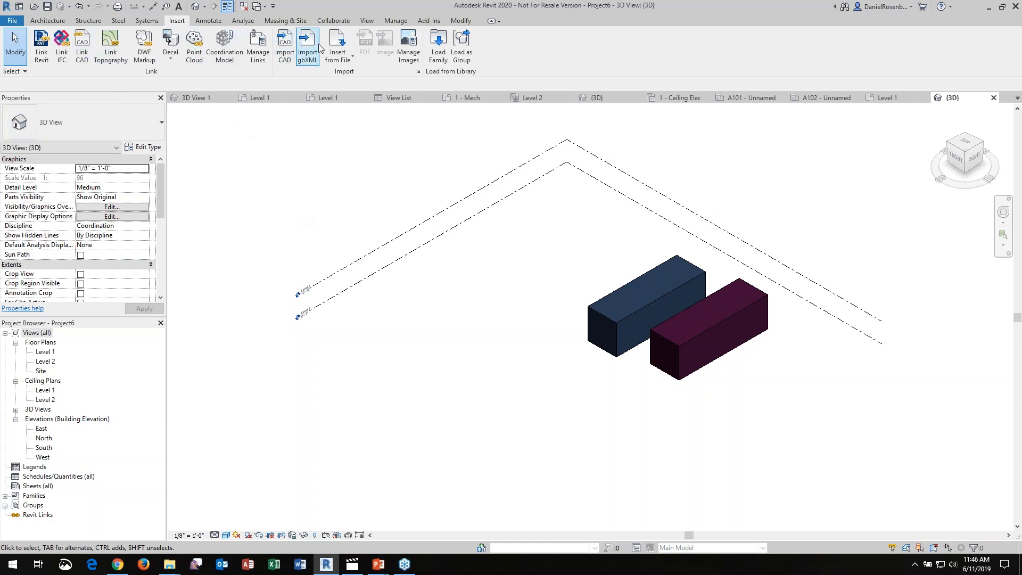
# Open the project's Material Browser, review its material category filters and sort the materials by name in descending order
pyautogui.click(396, 20)
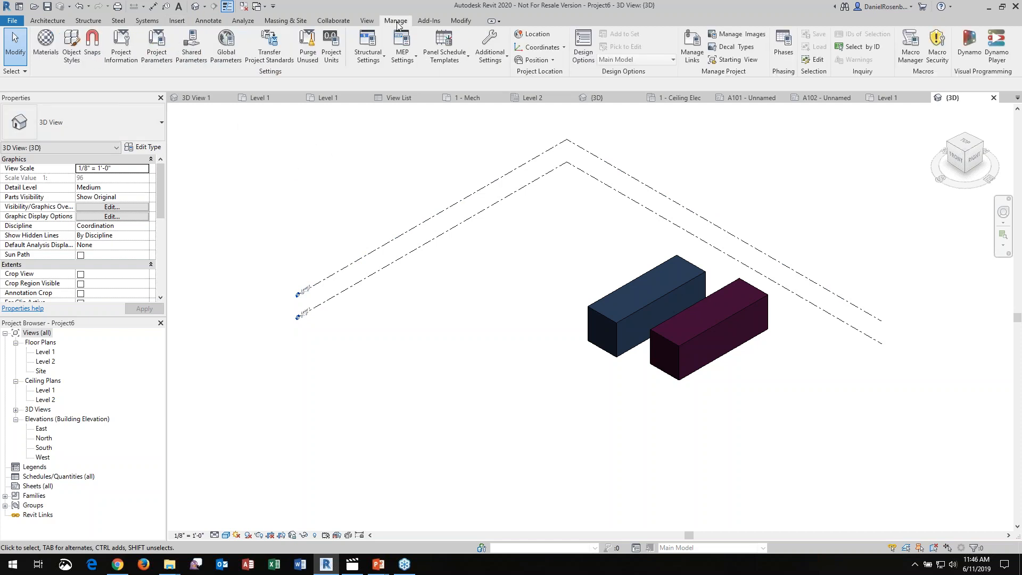
pyautogui.click(46, 43)
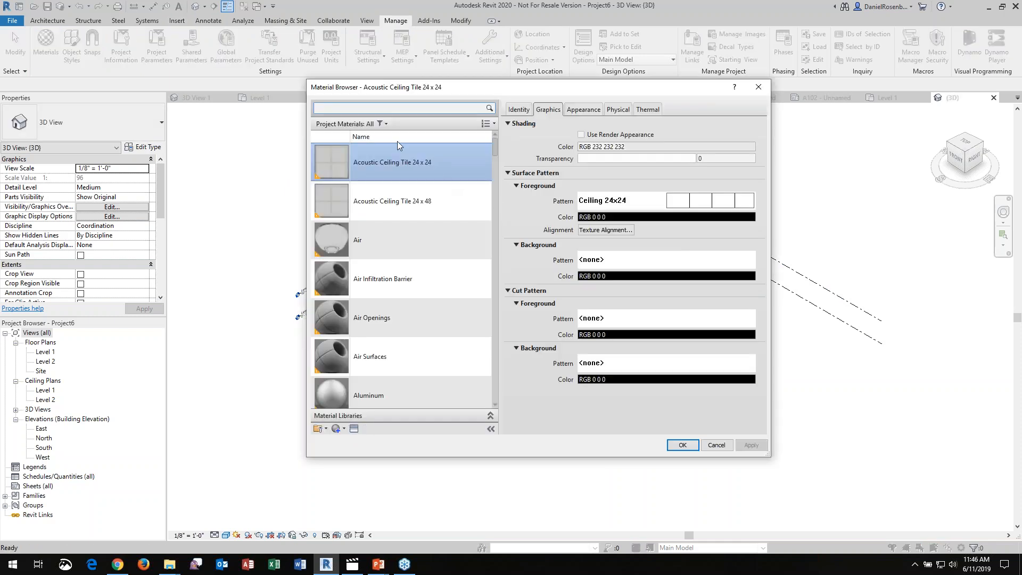
pyautogui.click(381, 123)
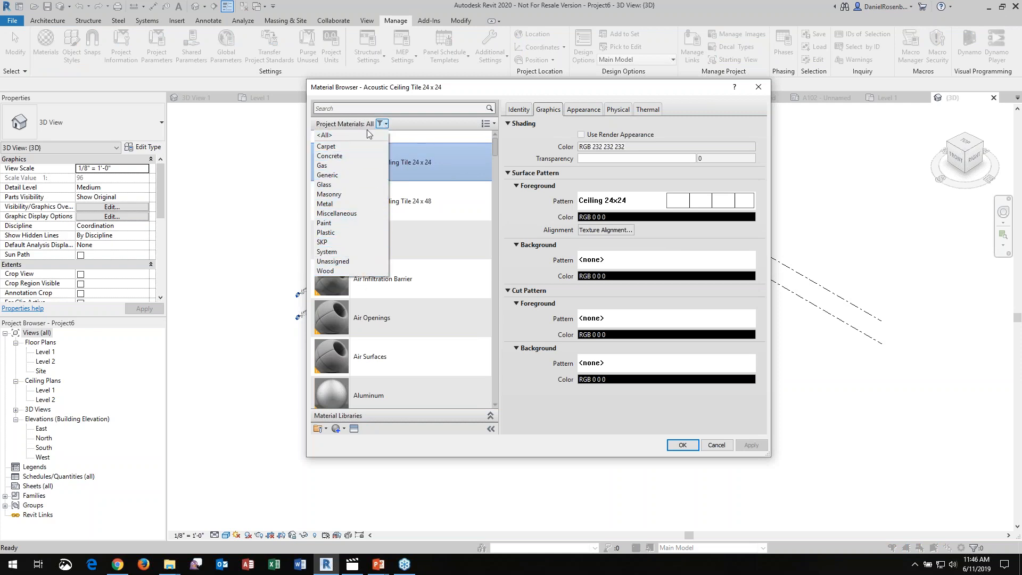
pyautogui.click(420, 137)
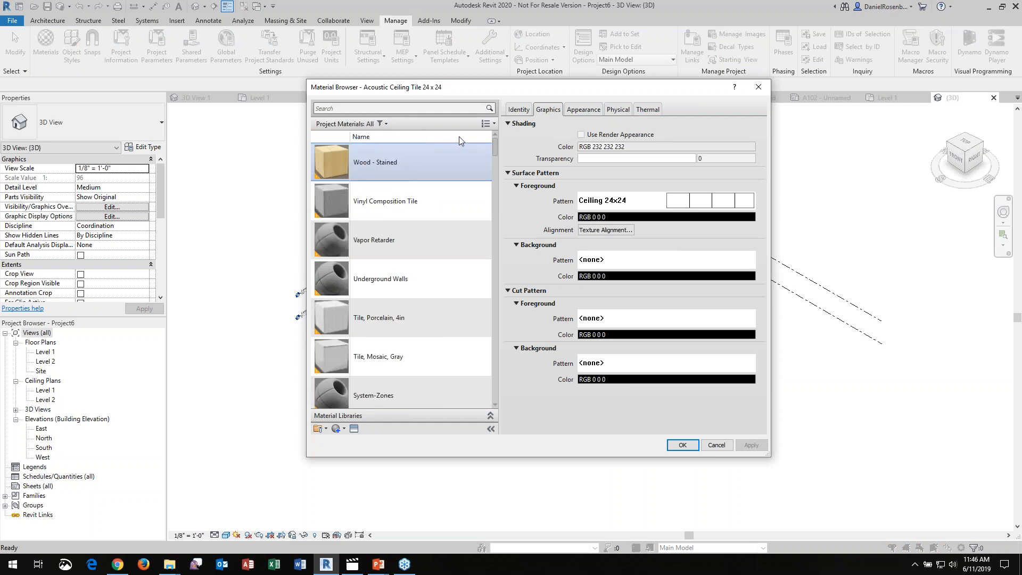
# Preview the material list with 256 x 256 thumbnails, and set the thumbnail size to 24 x 24
pyautogui.click(492, 124)
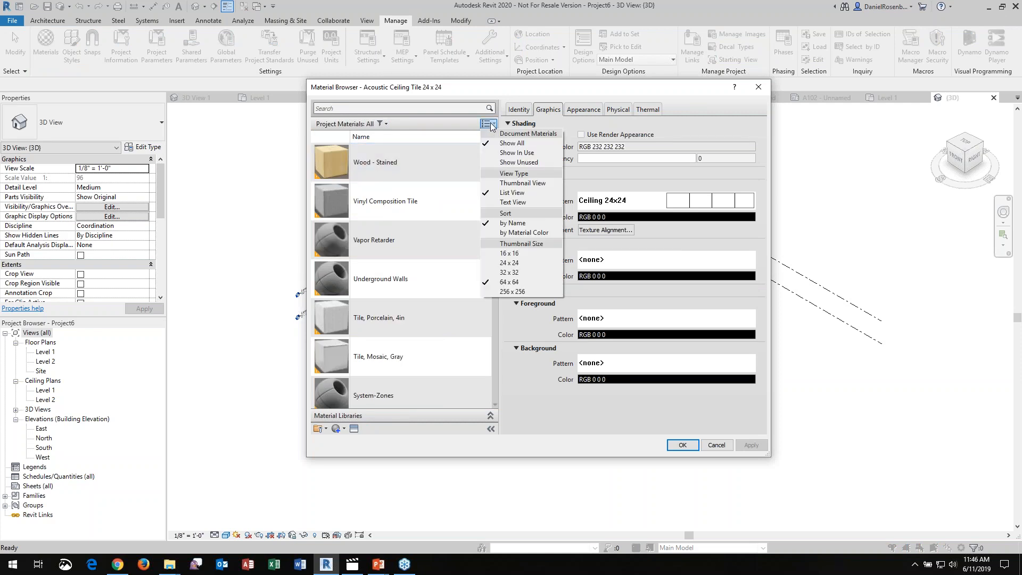
pyautogui.click(510, 294)
pyautogui.moveTo(497, 145)
pyautogui.mouseDown()
pyautogui.moveTo(490, 367)
pyautogui.moveTo(495, 139)
pyautogui.mouseUp()
pyautogui.click(488, 123)
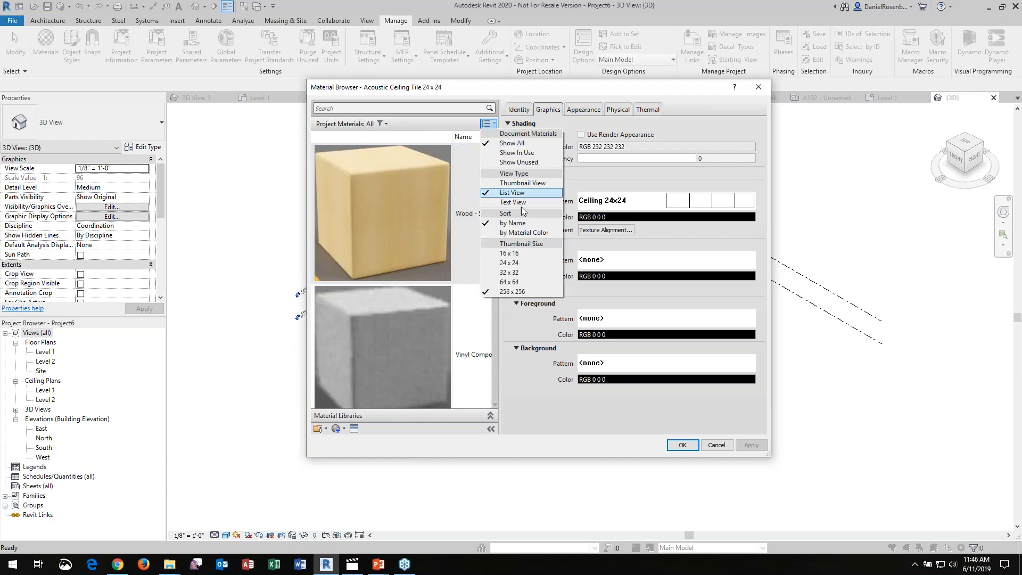
pyautogui.click(522, 263)
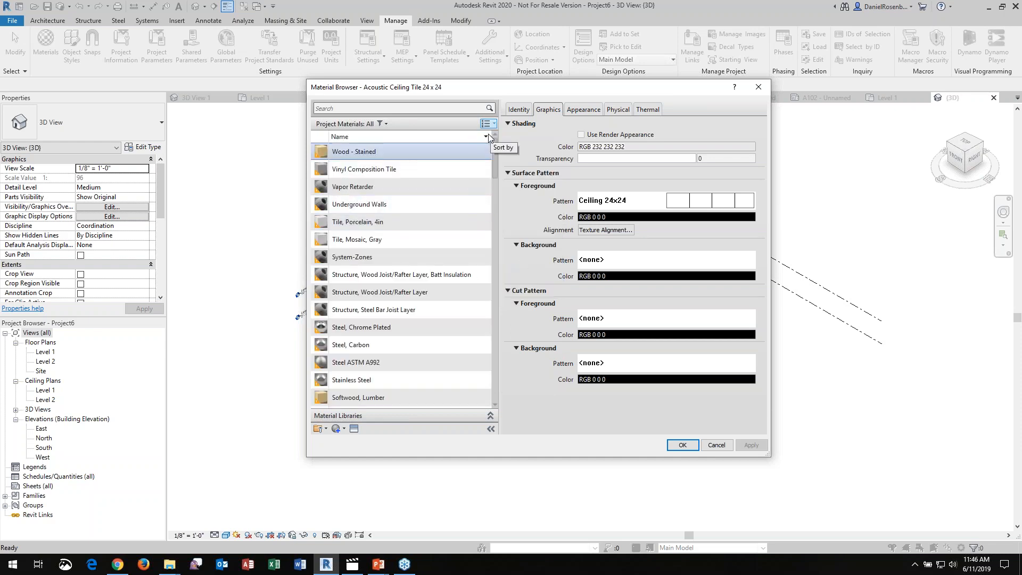
# Close the Material Browser without applying changes and switch to PowerPoint
pyautogui.moveTo(520, 85); pyautogui.dragTo(549, 81)
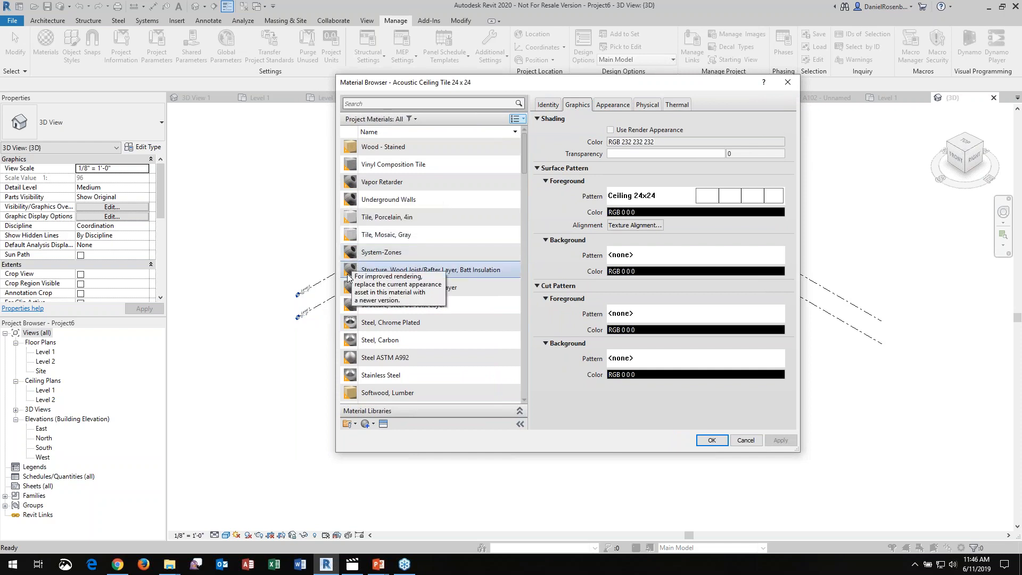
pyautogui.moveTo(525, 148); pyautogui.dragTo(557, 122)
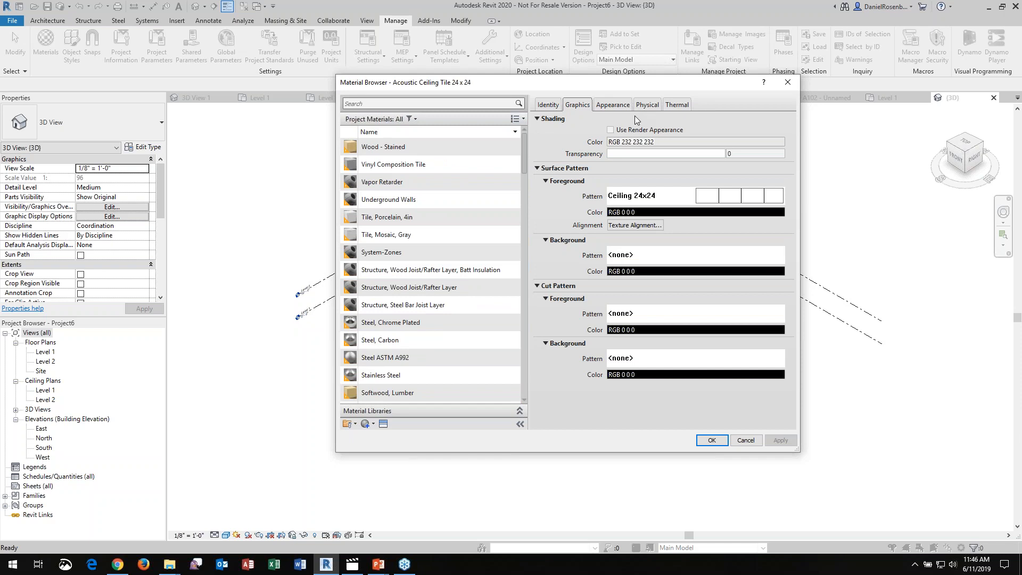
pyautogui.click(745, 441)
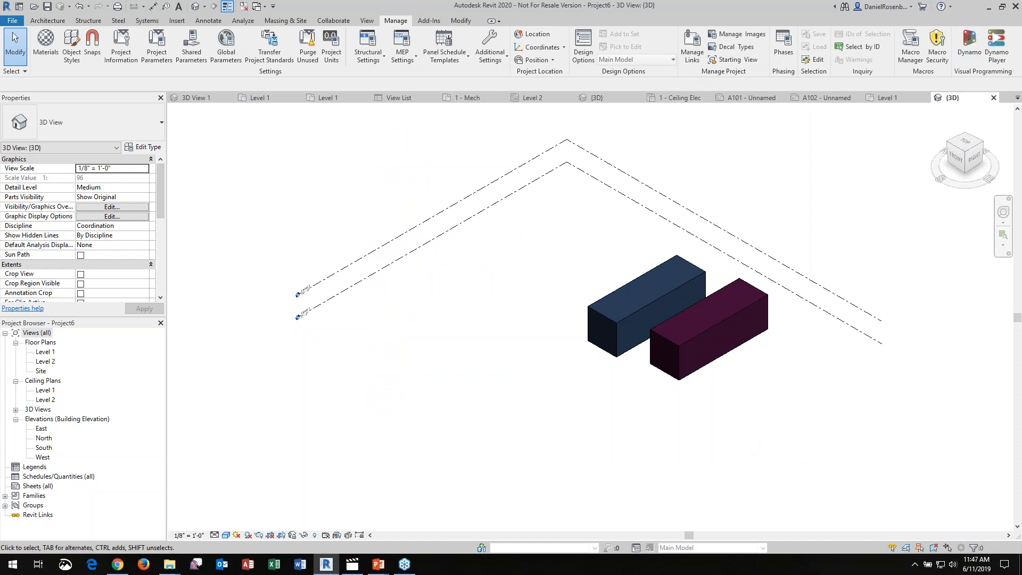
pyautogui.hotkey('alt', 'Tab')
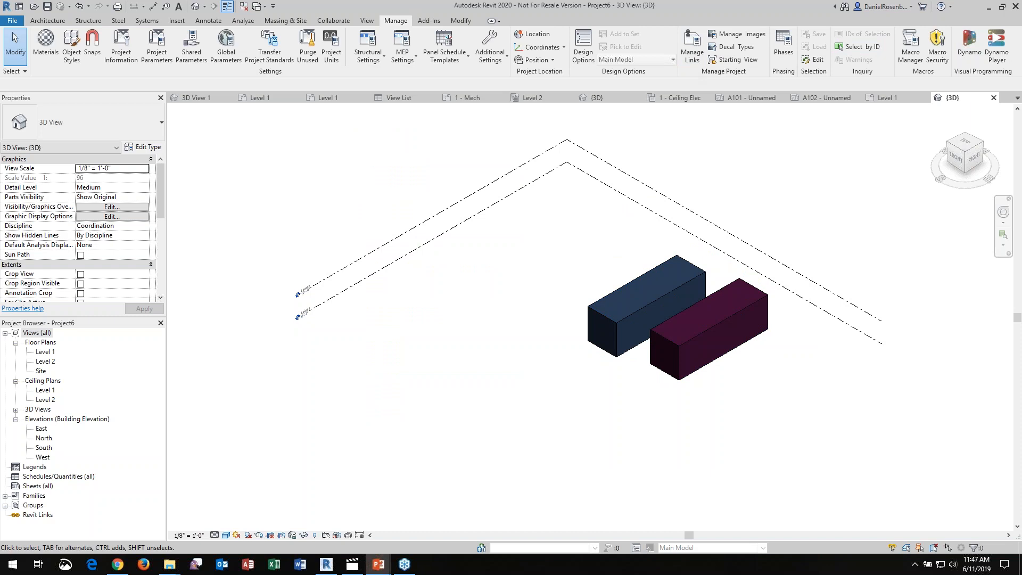